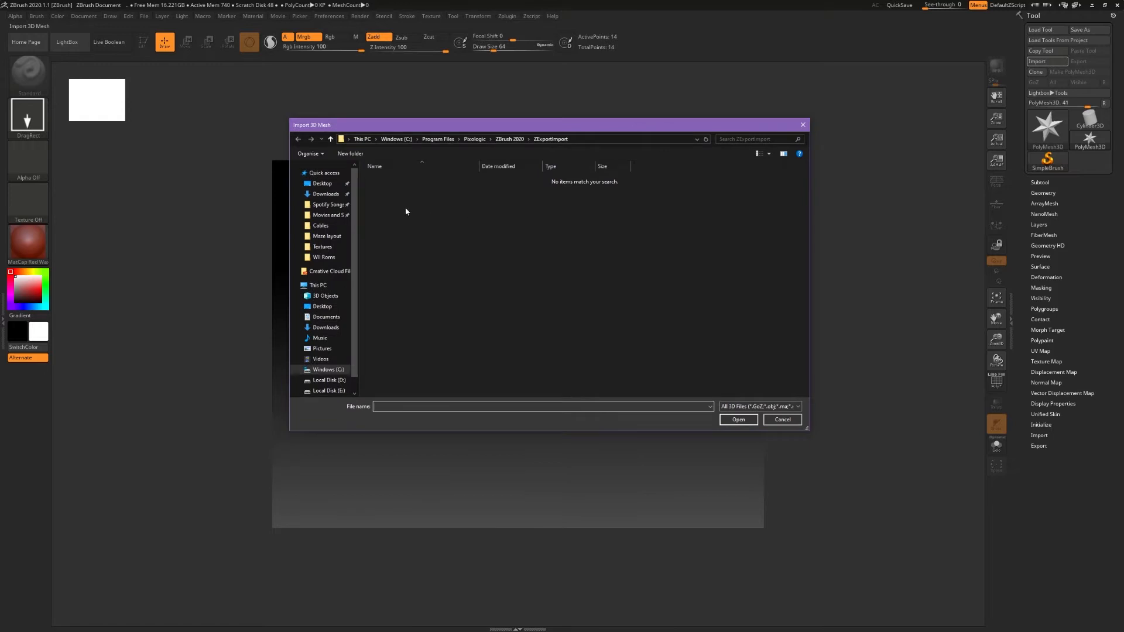
- Import the Blockout FBX mesh from the Blockout folder in the desktop's Video Tutorial Assets, accepting the default FBX import options
click(325, 183)
click(403, 181)
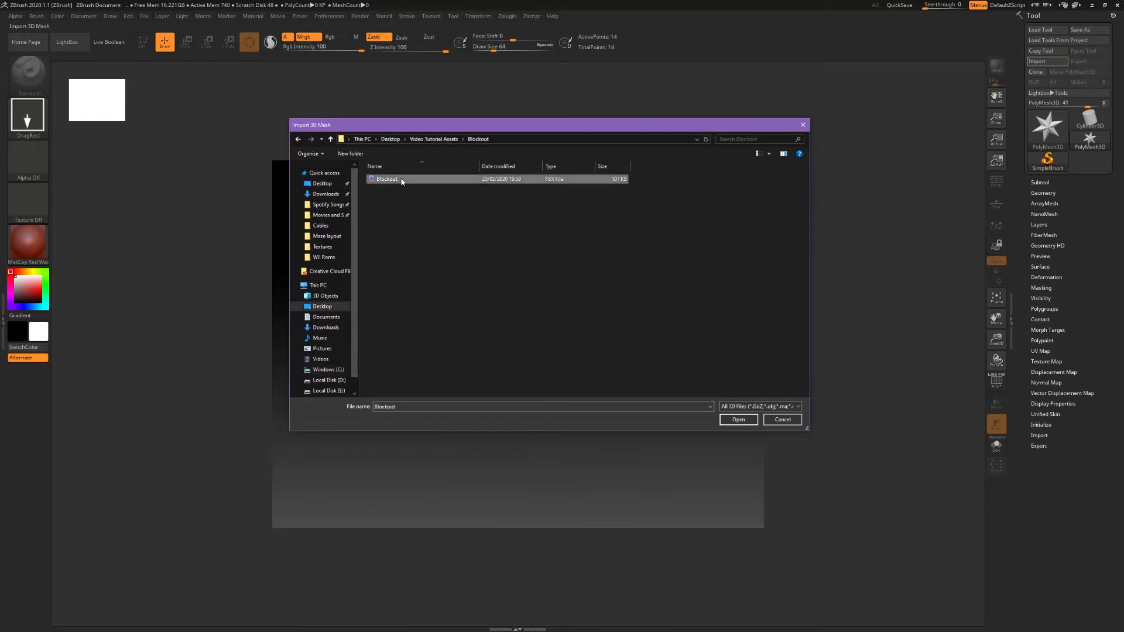
double_click(430, 182)
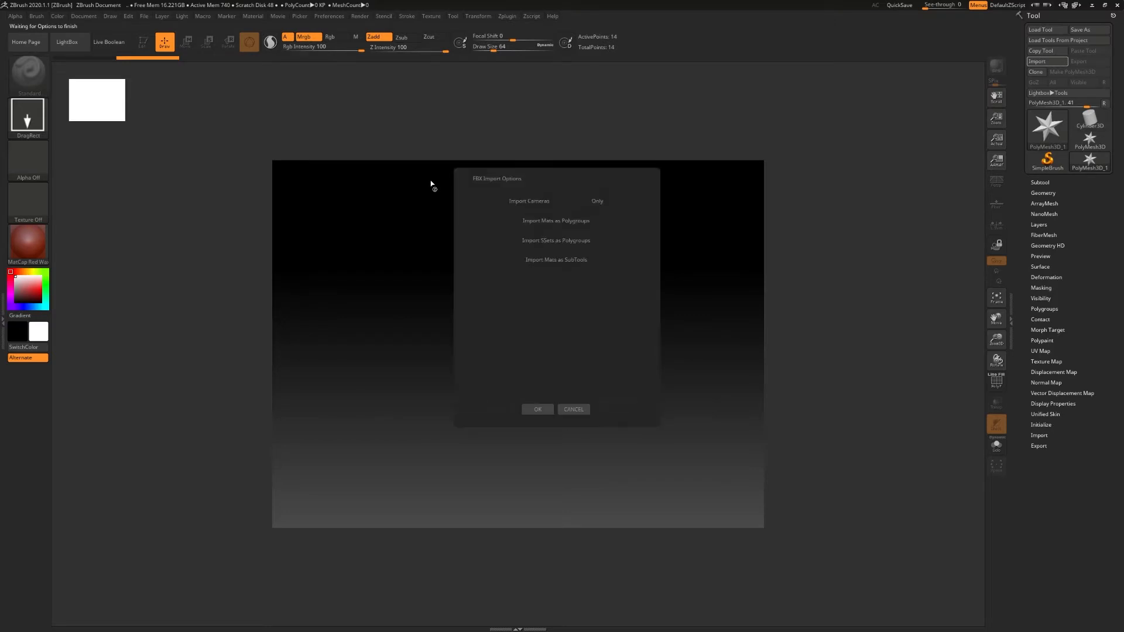
click(537, 409)
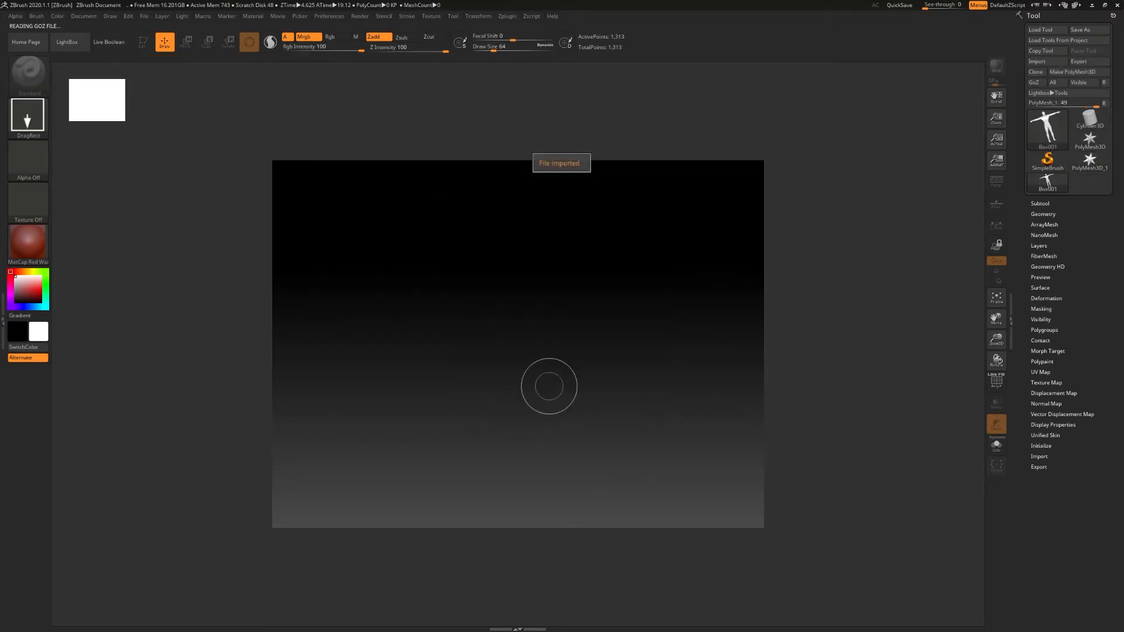
- Draw the imported figure upright on the canvas, enter Edit mode and frame the whole body in view
click(1040, 203)
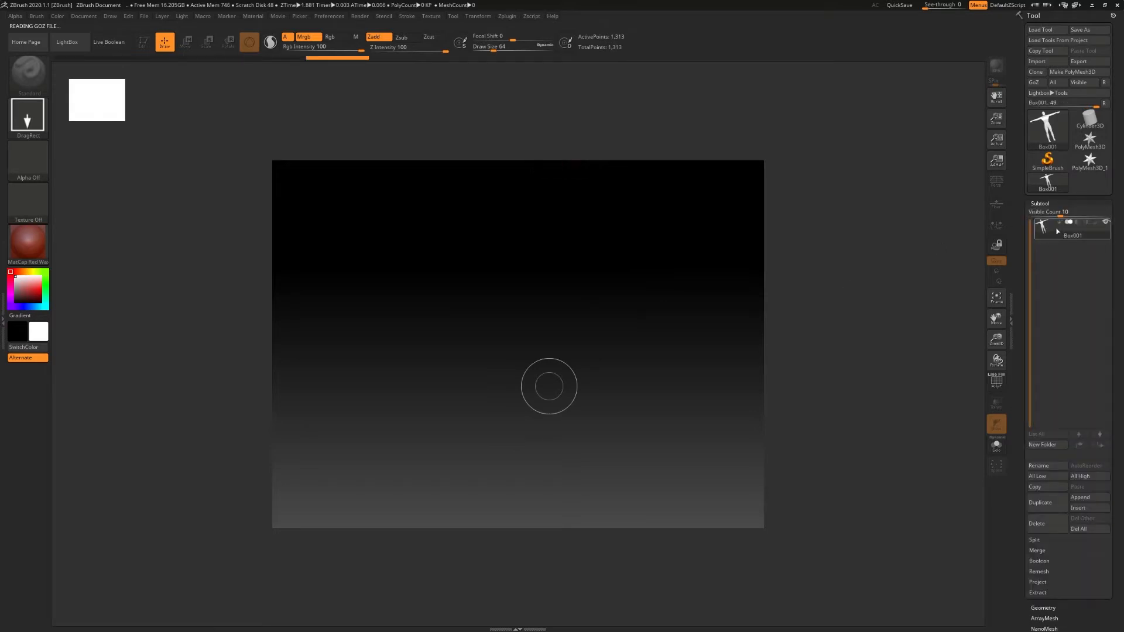
mouse_move(517, 352)
mouse_down()
mouse_move(564, 401)
mouse_move(525, 513)
mouse_move(519, 589)
mouse_up()
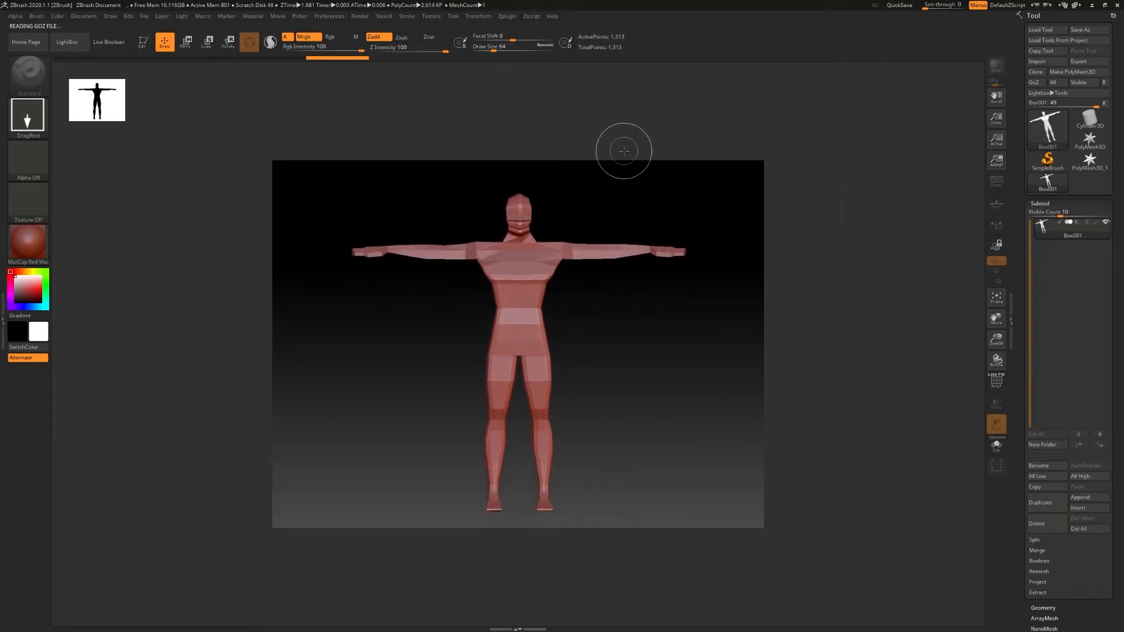
click(146, 47)
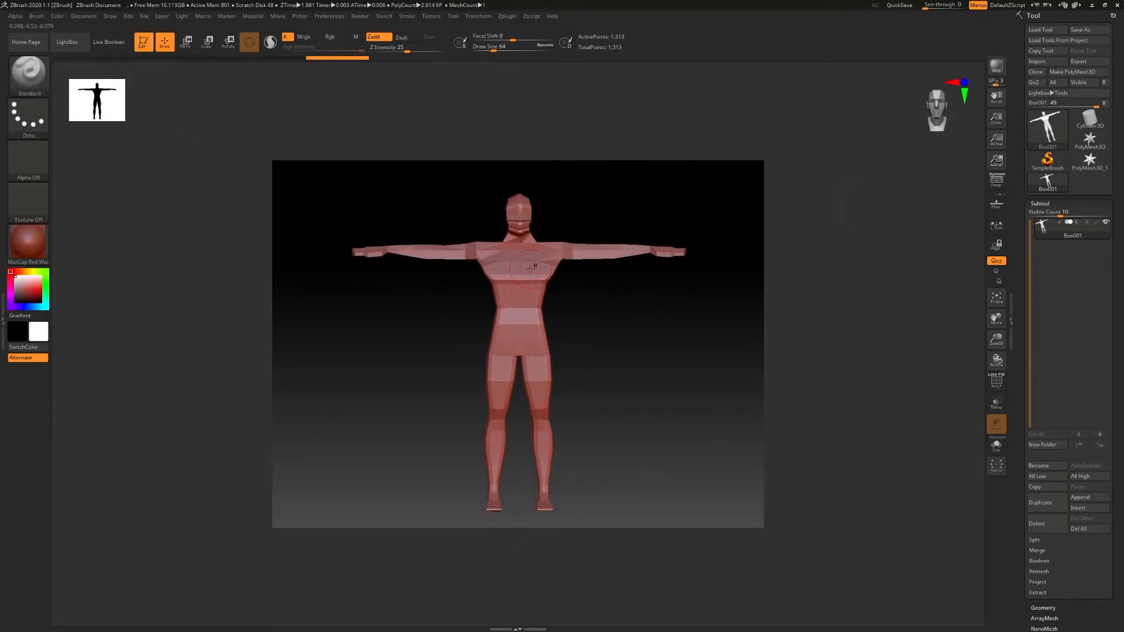
mouse_move(542, 309)
right_down()
mouse_move(648, 306)
mouse_move(535, 311)
right_up()
drag(997, 123, 1002, 146)
mouse_move(650, 232)
alt+right_down()
mouse_move(592, 276)
mouse_move(637, 252)
alt+right_up()
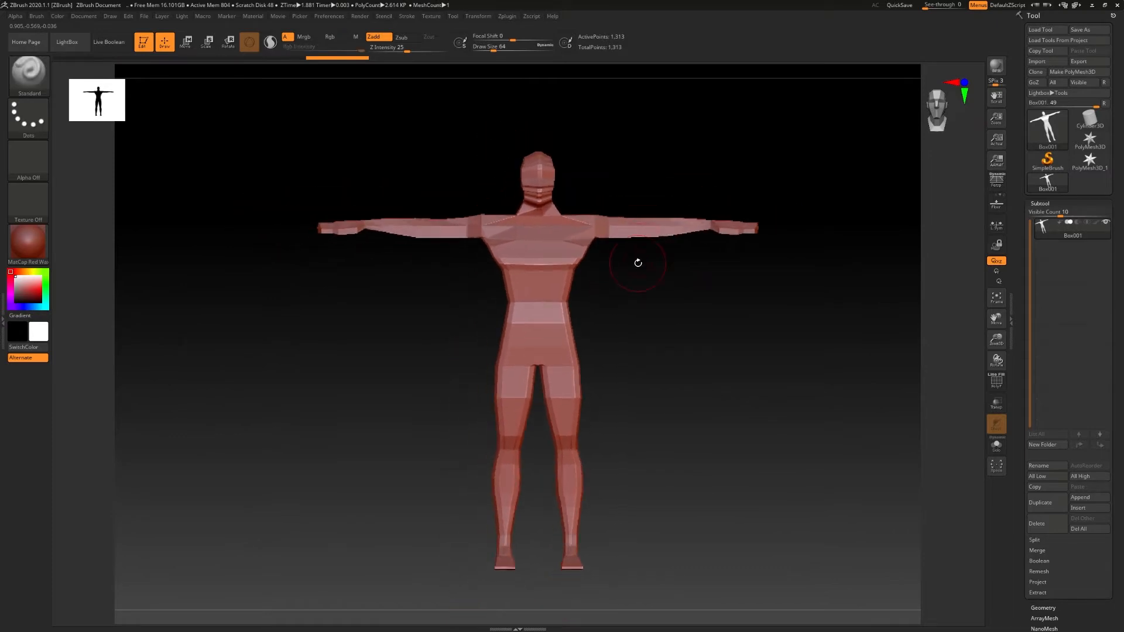
- Apply the MatCap Gray material and flatten the document's background gradient to a plain colour
click(27, 255)
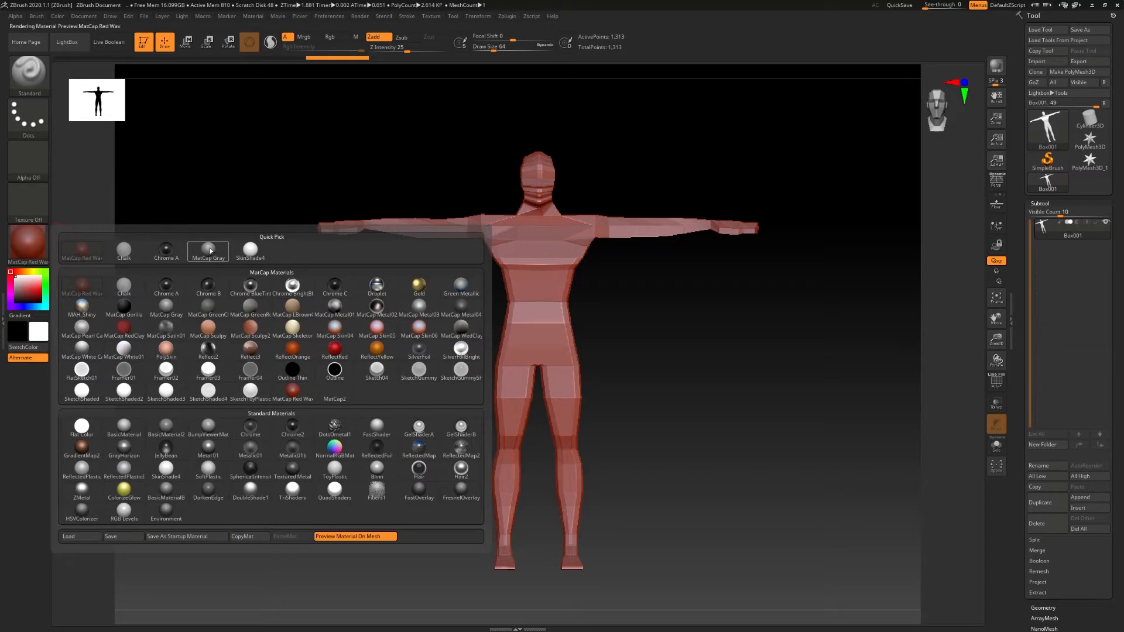
click(208, 250)
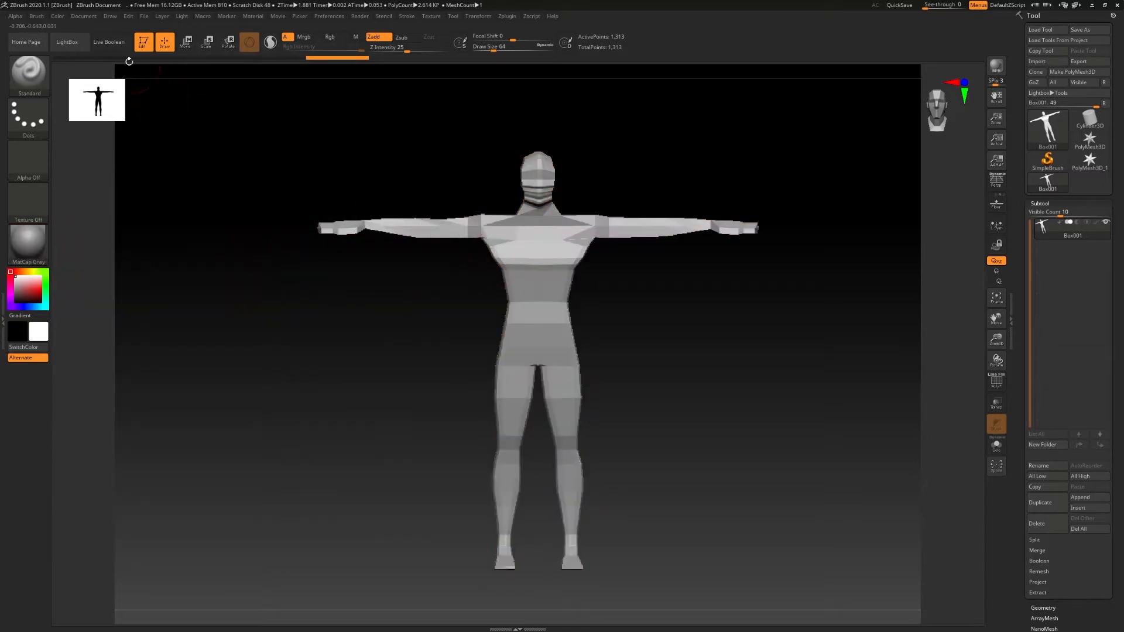
click(79, 16)
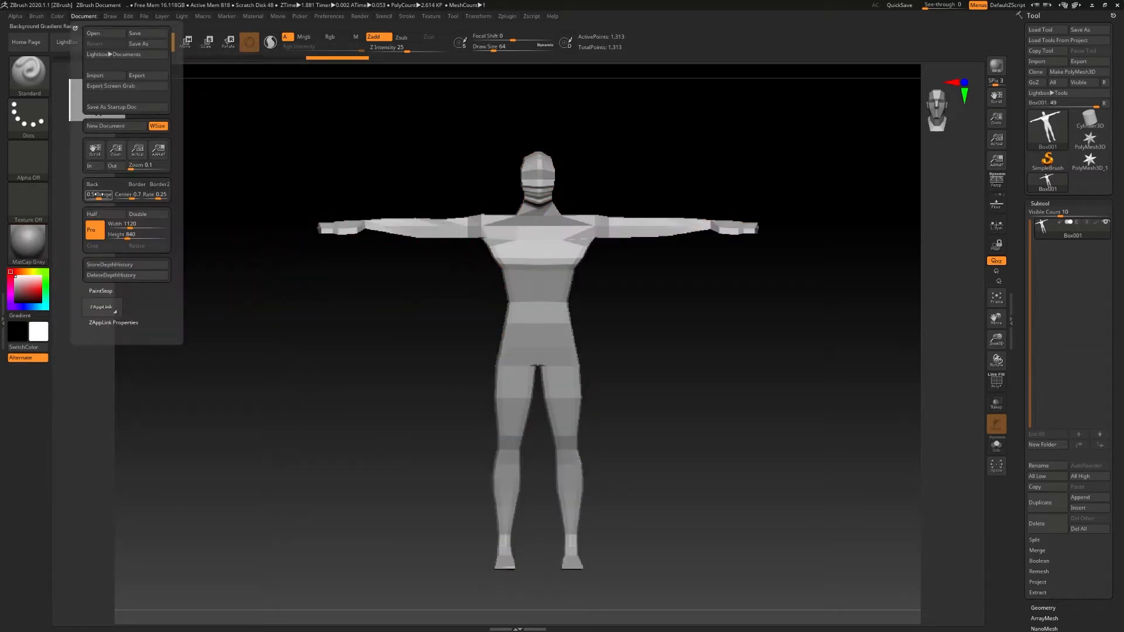
drag(99, 196, 84, 196)
drag(284, 244, 679, 272)
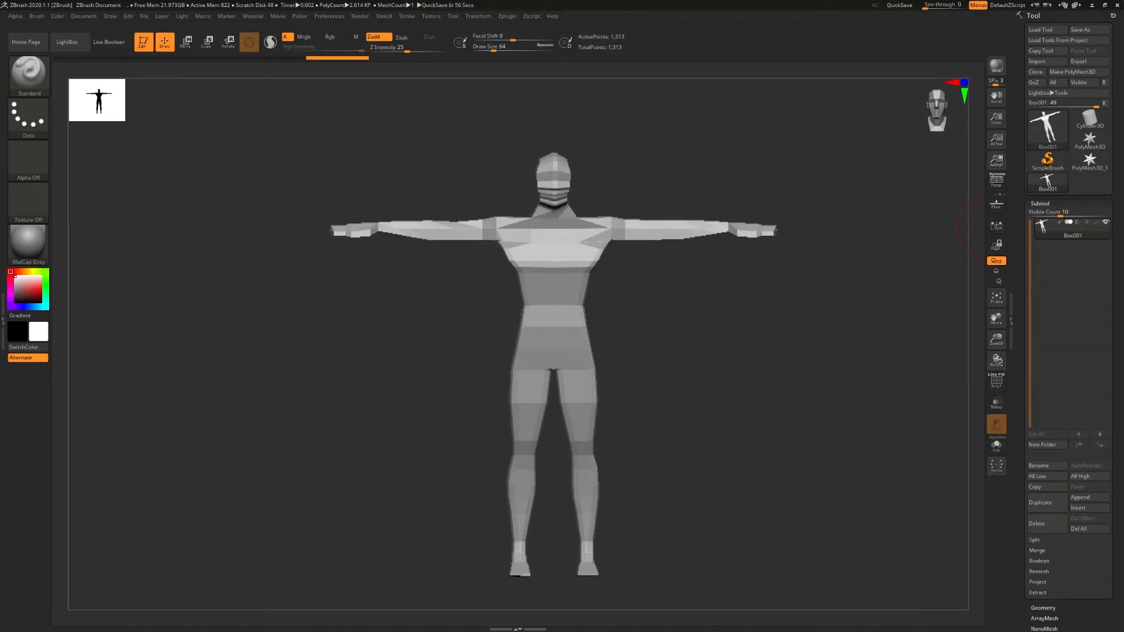
- Turn on the polyframe display to show the figure's wireframe
right_drag(546, 260, 723, 265)
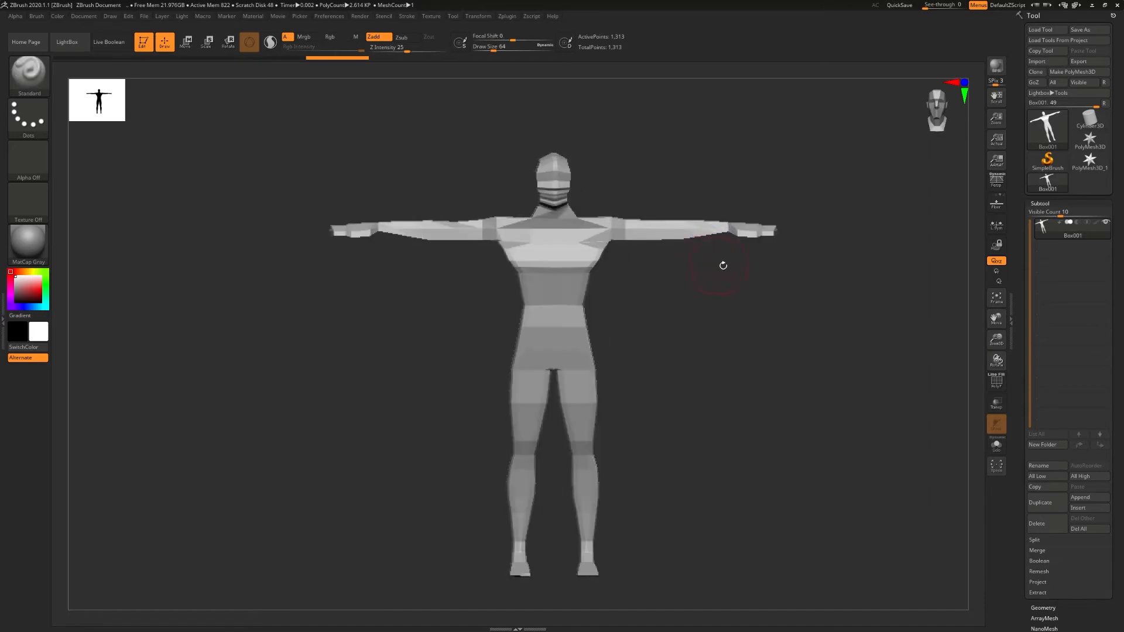
click(996, 381)
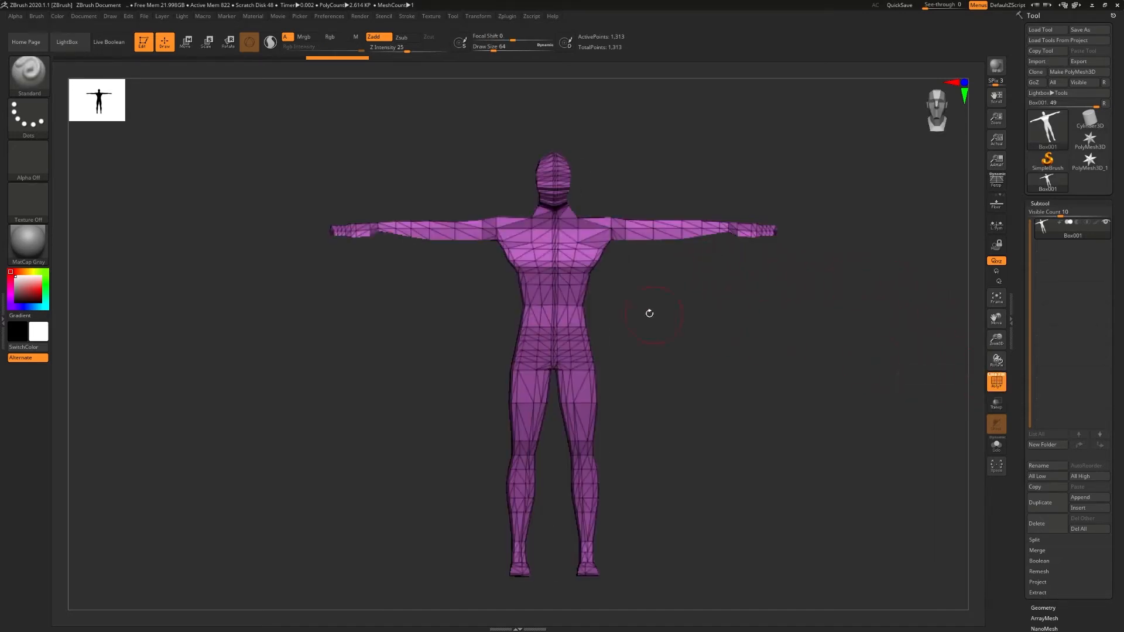
shift+right_drag(574, 296, 592, 280)
- Try pulling the torso's triangulated mesh with the Move Topological brush, and undo the strokes
key(b)
key(m)
key(t)
right_drag(585, 281, 509, 293)
mouse_move(508, 293)
ctrl+right_down()
mouse_move(698, 299)
mouse_move(535, 284)
mouse_move(608, 280)
ctrl+right_up()
drag(583, 233, 668, 260)
mouse_move(667, 260)
right_down()
mouse_move(577, 264)
mouse_move(636, 266)
mouse_move(577, 287)
mouse_move(601, 285)
mouse_move(593, 287)
right_up()
key(ctrl+z)
key(ctrl+z)
- Retopologize the figure with ZRemesher, using the Same option for the polygon count
click(1040, 204)
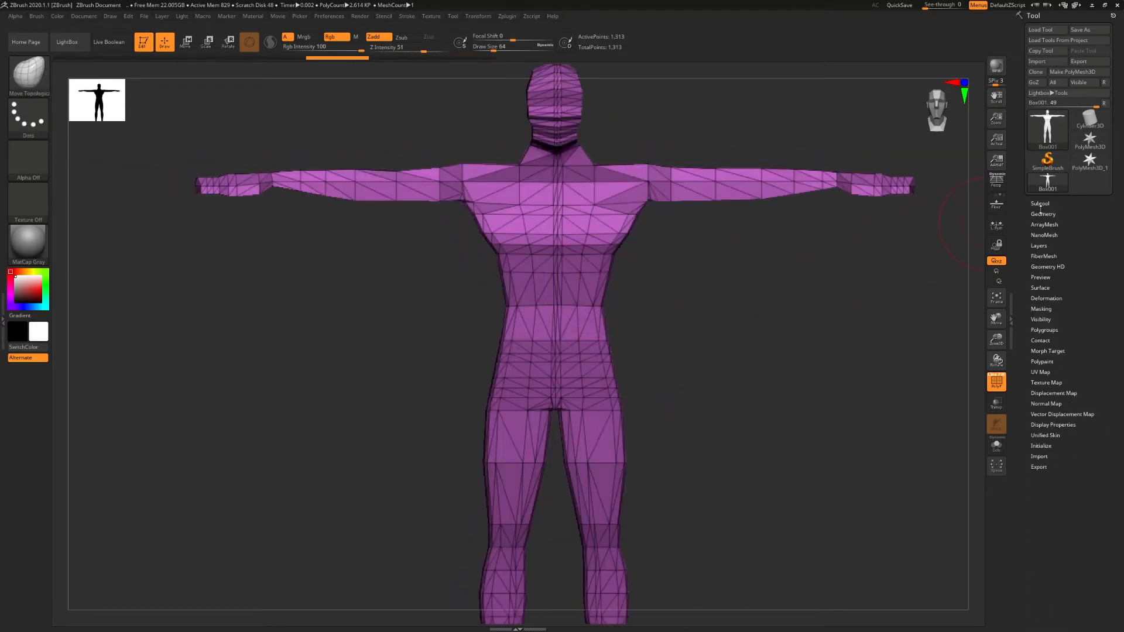
click(1043, 214)
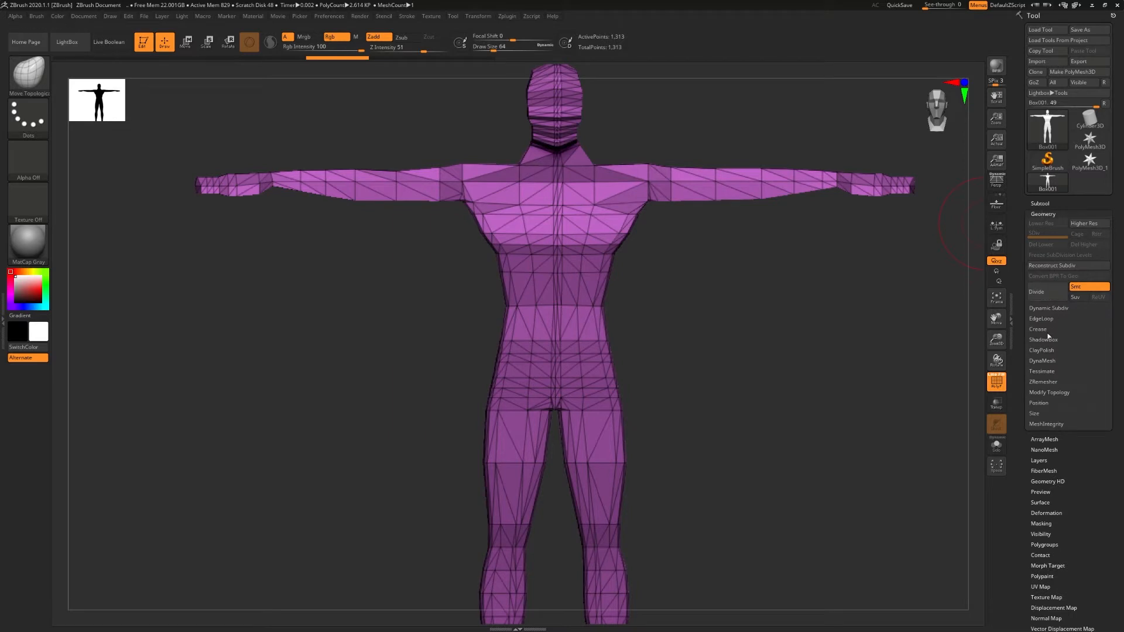
click(1043, 381)
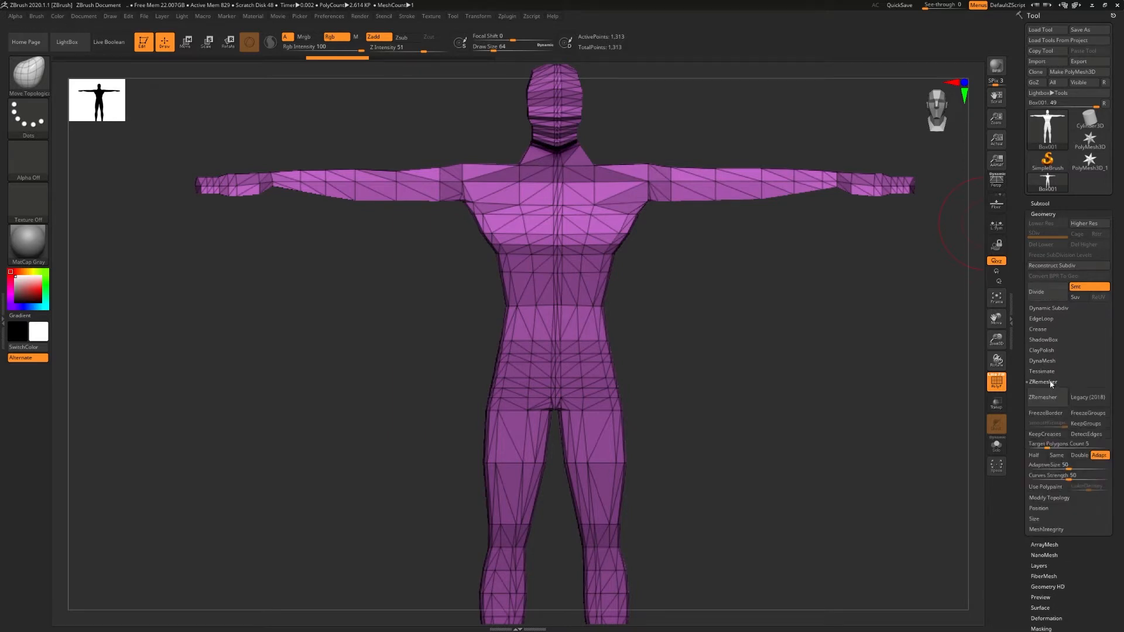
click(1059, 455)
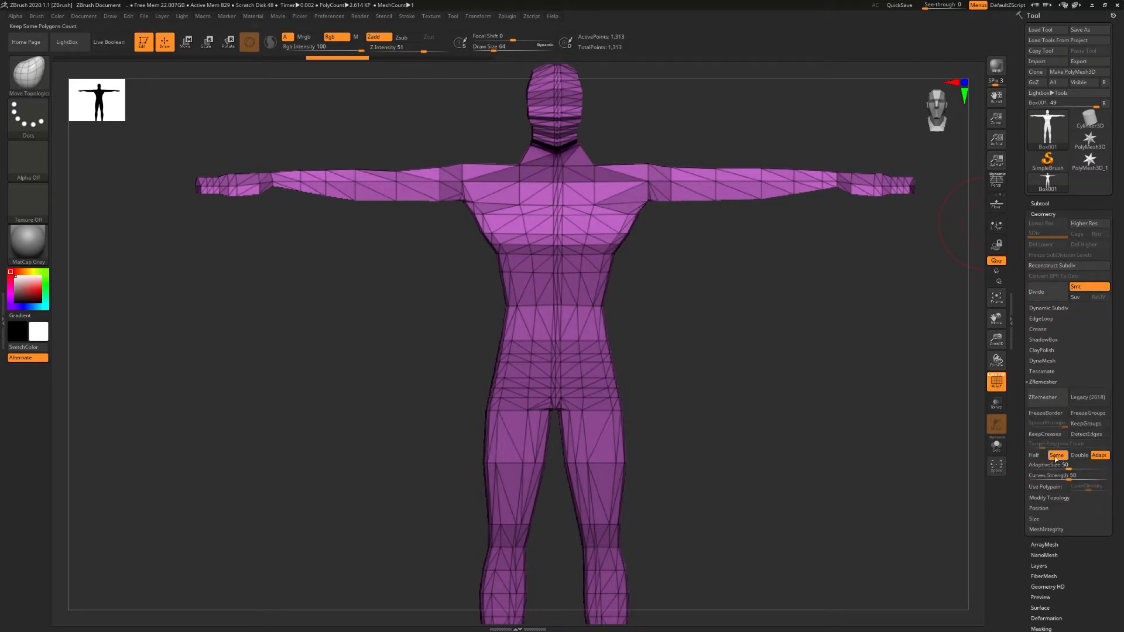
click(1044, 398)
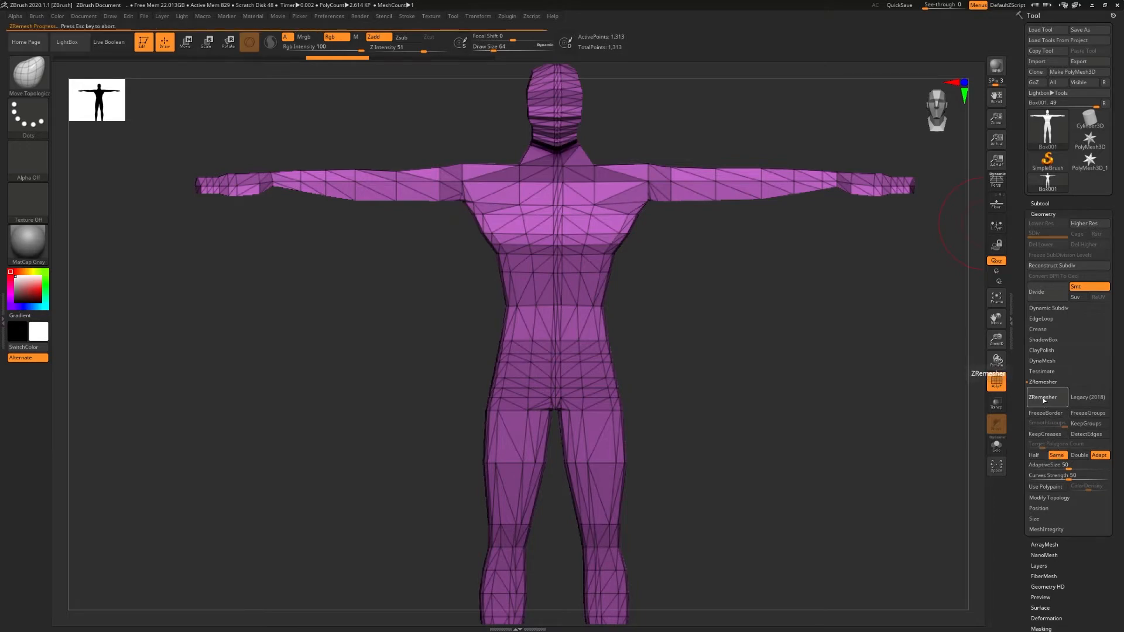
right_drag(523, 245, 703, 244)
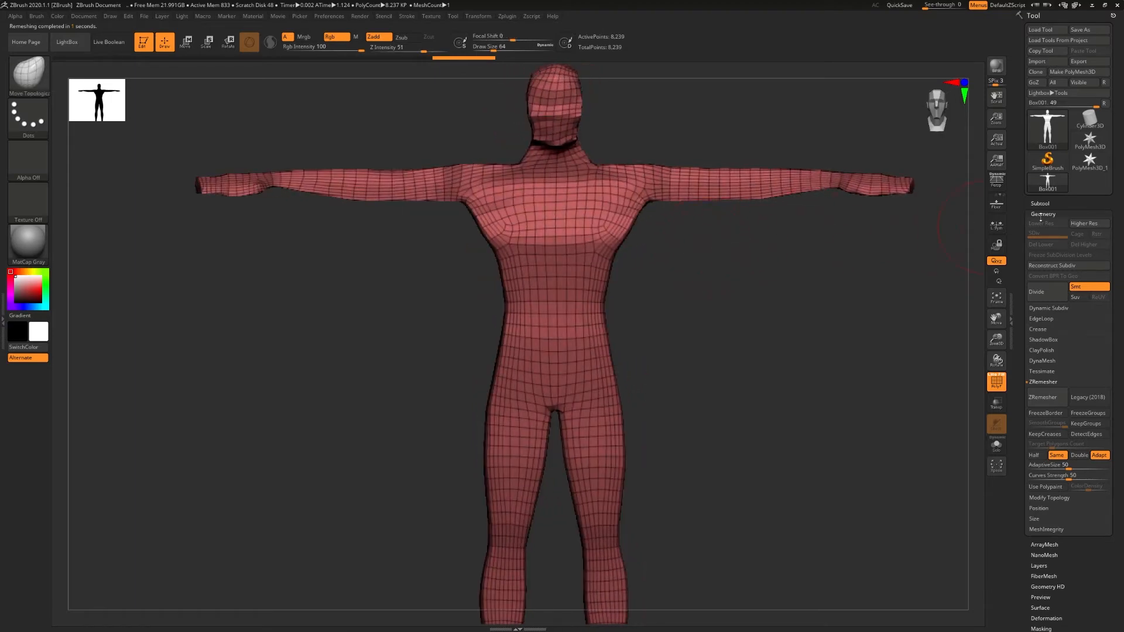
- Divide the remeshed figure twice to reach subdivision level 3, and turn off the polyframe display
click(1037, 293)
click(1037, 292)
ctrl+right_drag(676, 336, 571, 196)
mouse_move(571, 197)
right_down()
mouse_move(617, 193)
mouse_move(571, 218)
right_up()
drag(602, 236, 656, 254)
right_drag(655, 253, 664, 290)
key(ctrl+z)
ctrl+right_drag(665, 290, 747, 286)
click(997, 382)
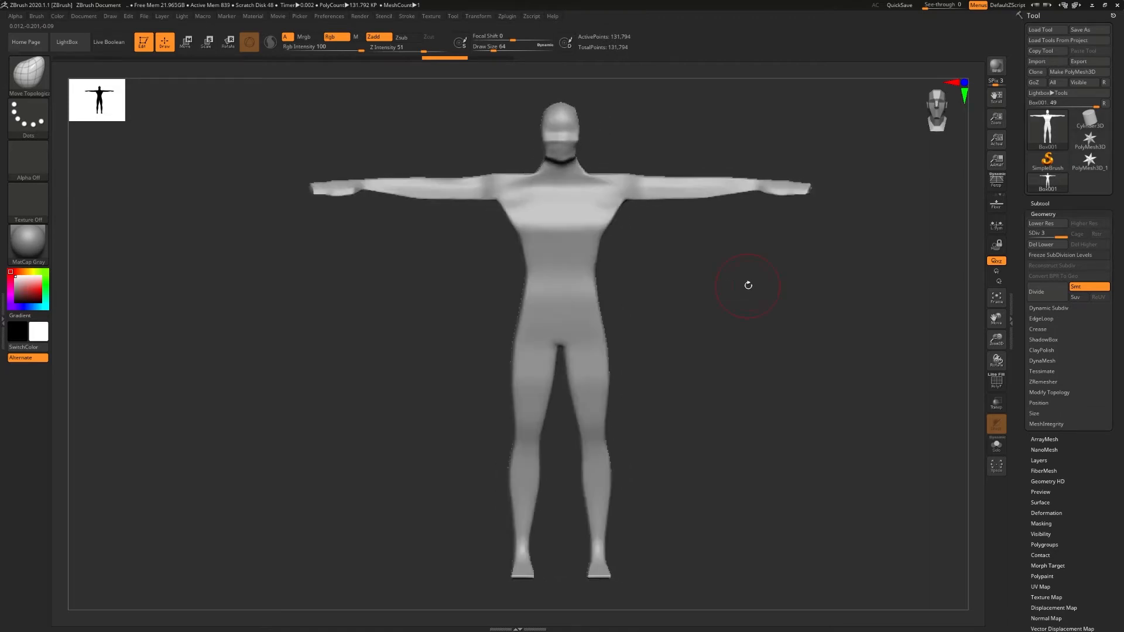
- Set the masking brush to MaskLasso
click(1037, 202)
key(ctrl)
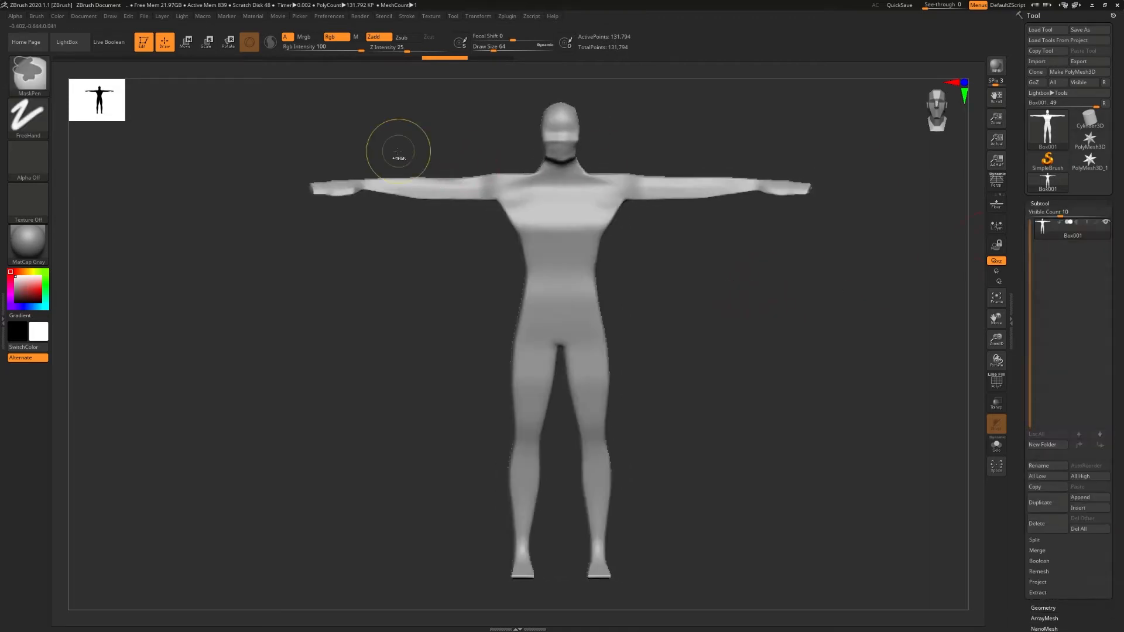
click(38, 79)
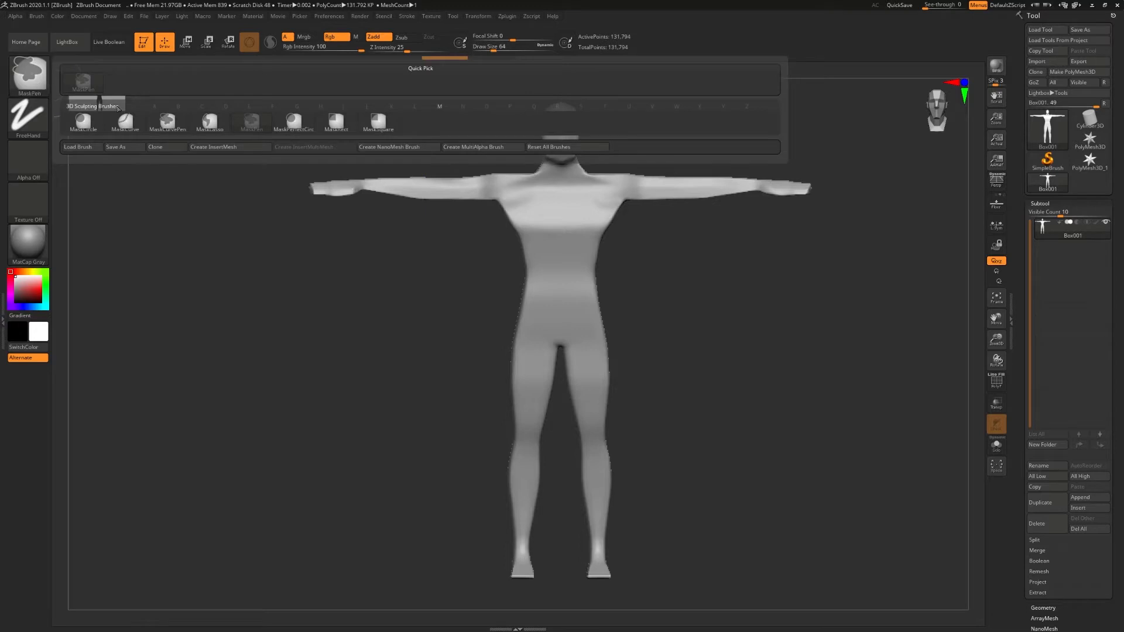
click(210, 130)
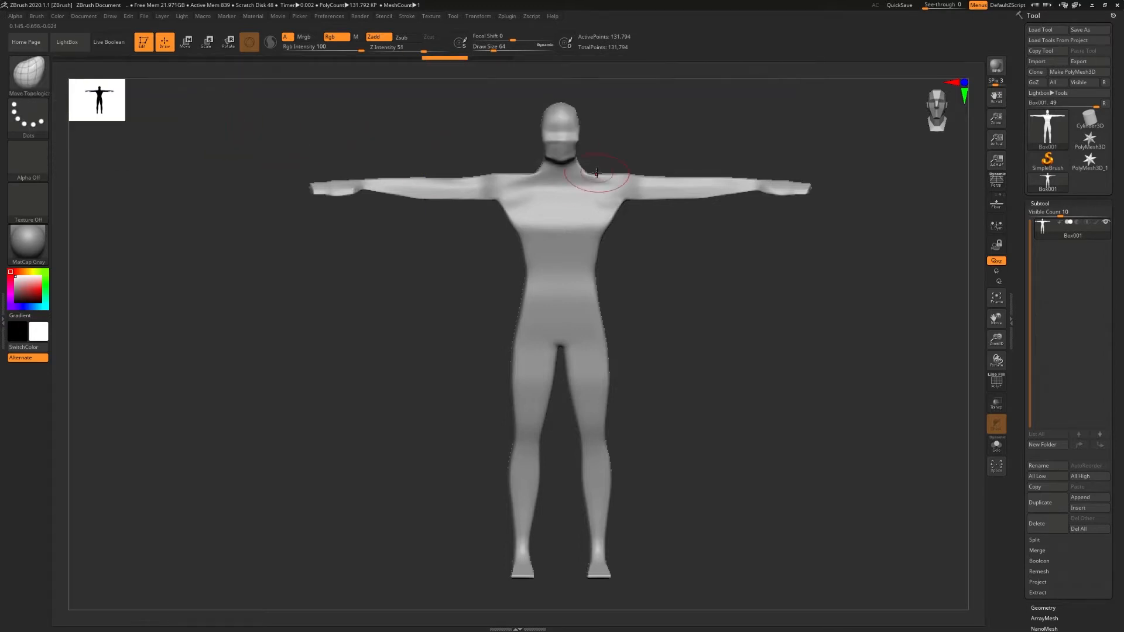
- Mask both hands up to the wrists with the lasso, and invert the mask to cover the body
key(ctrl)
key(ctrl)
mouse_move(757, 190)
ctrl+mouse_down()
mouse_move(796, 205)
mouse_move(822, 176)
mouse_move(798, 164)
ctrl+mouse_up()
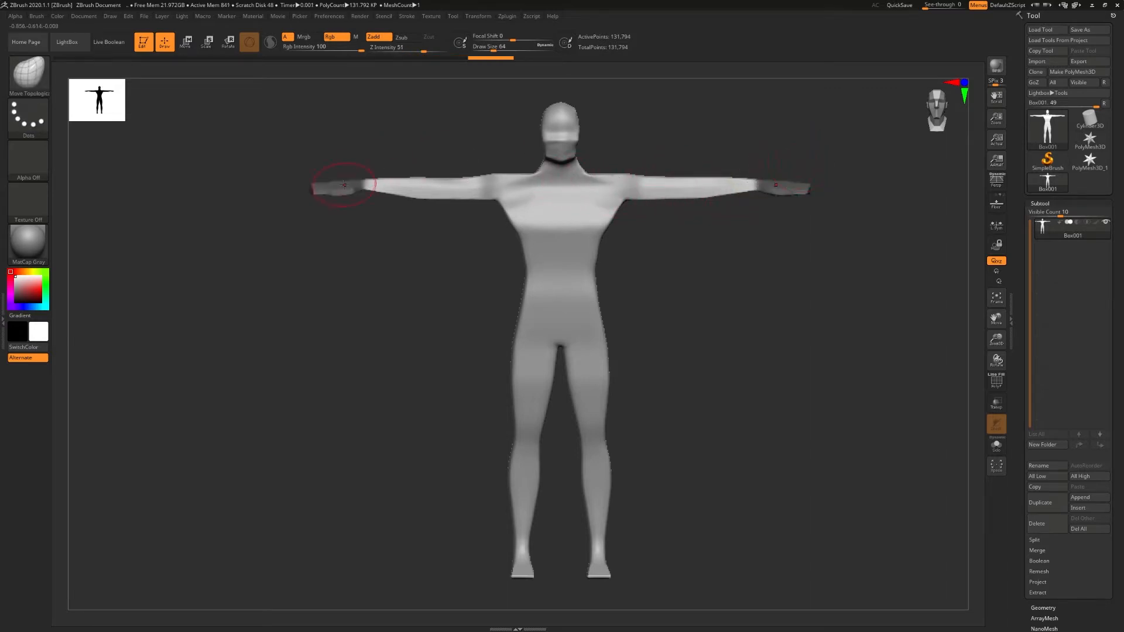
ctrl+click(748, 266)
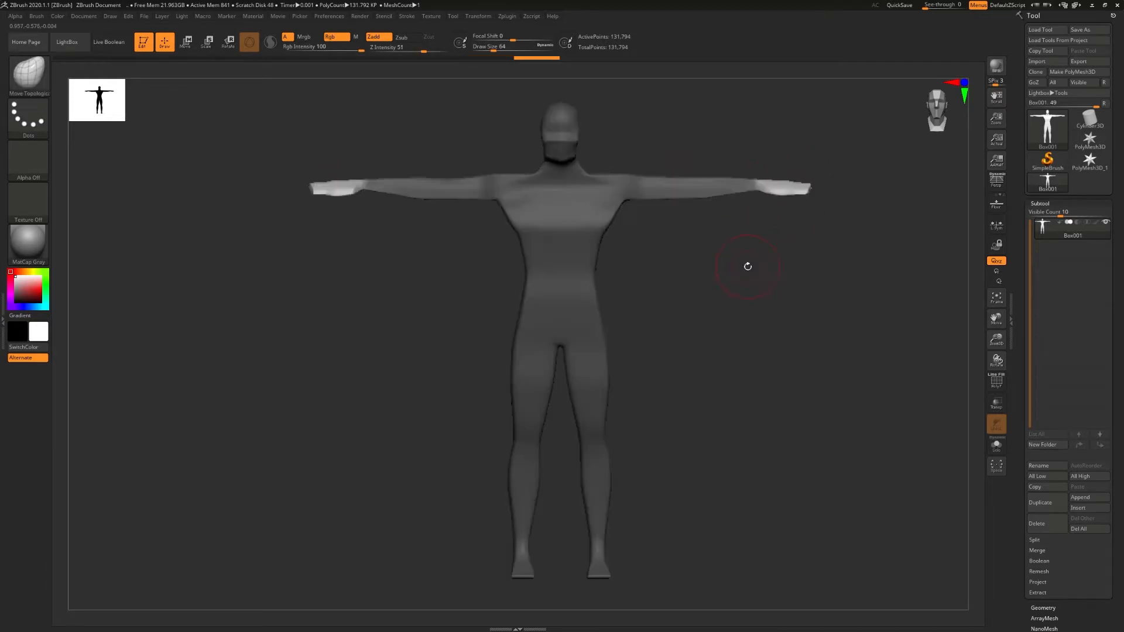
- Delete the figure's lower subdivision levels so that its masked points can be split
click(1041, 203)
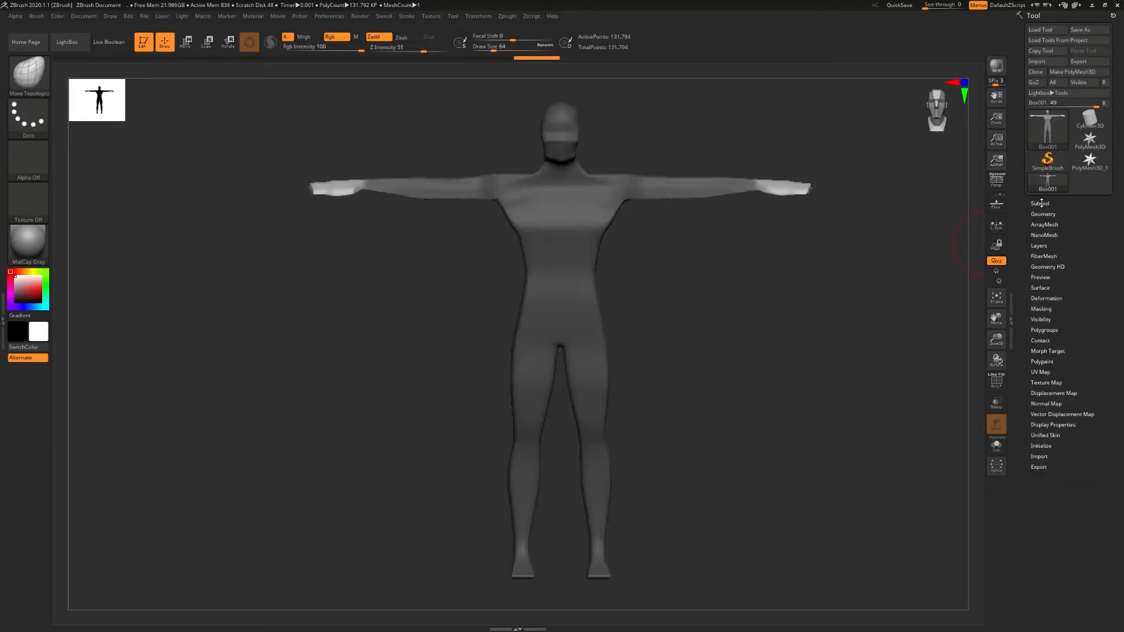
click(1041, 203)
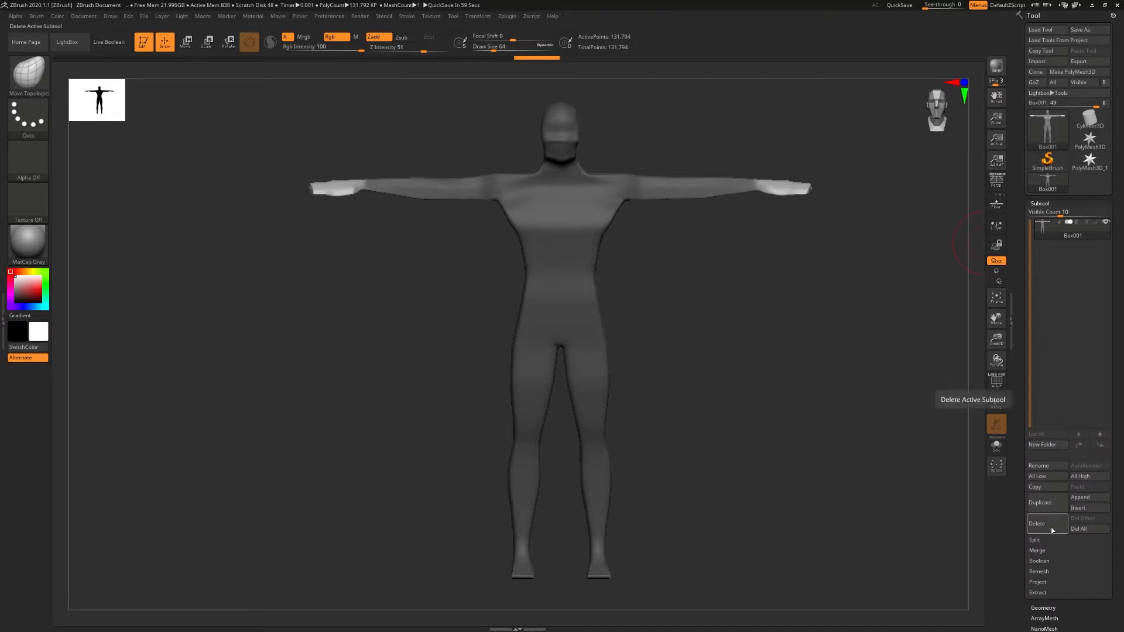
click(1035, 540)
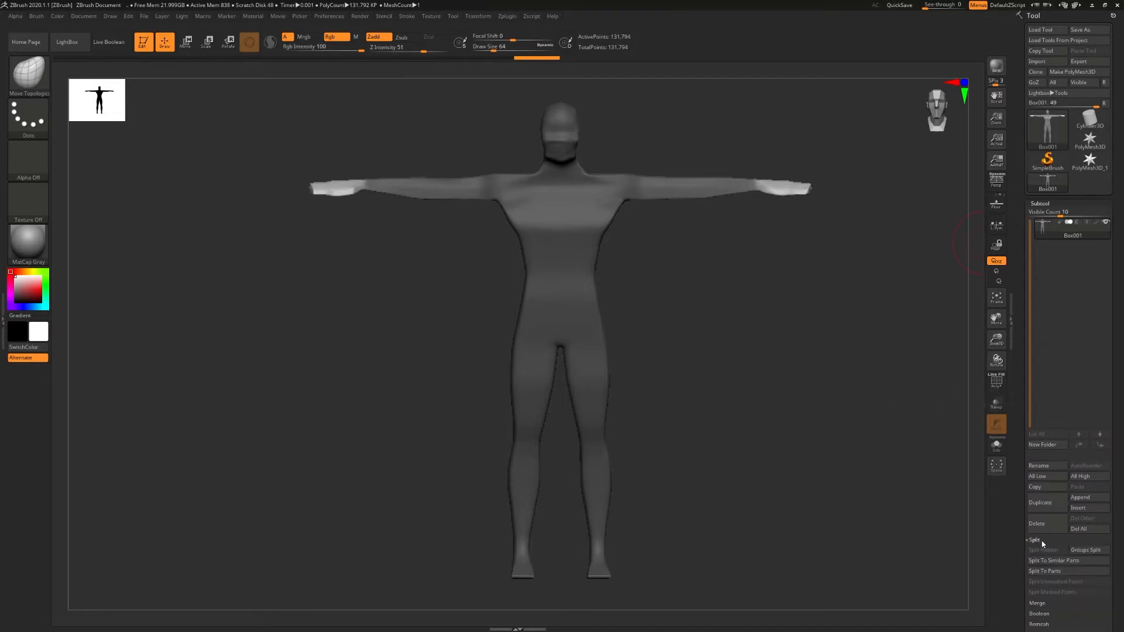
click(1039, 202)
click(1038, 213)
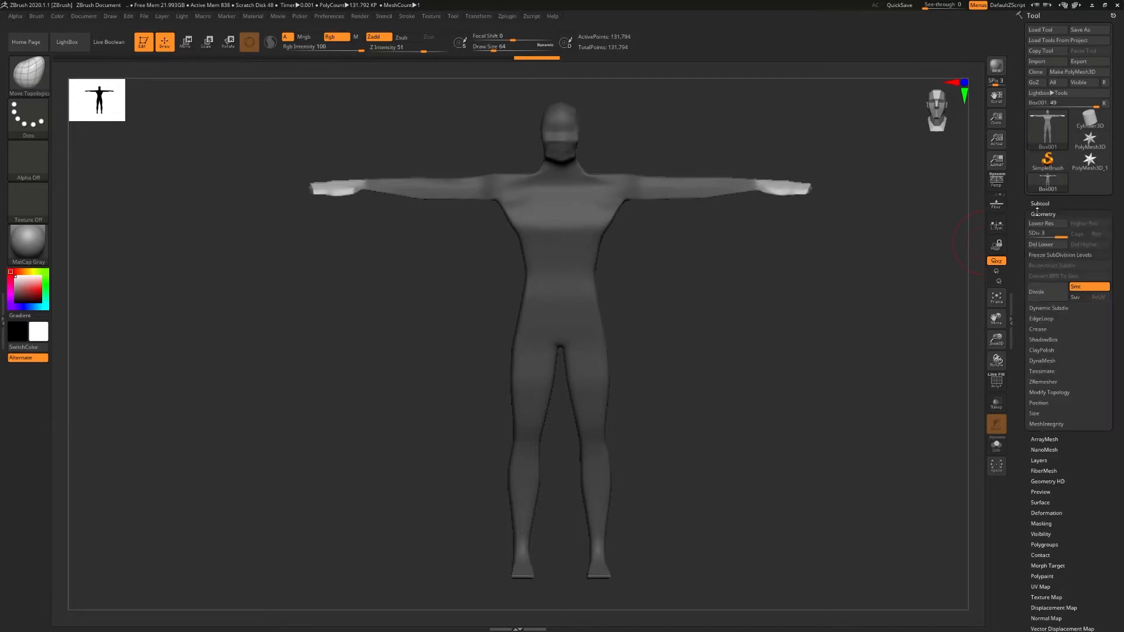
click(1042, 248)
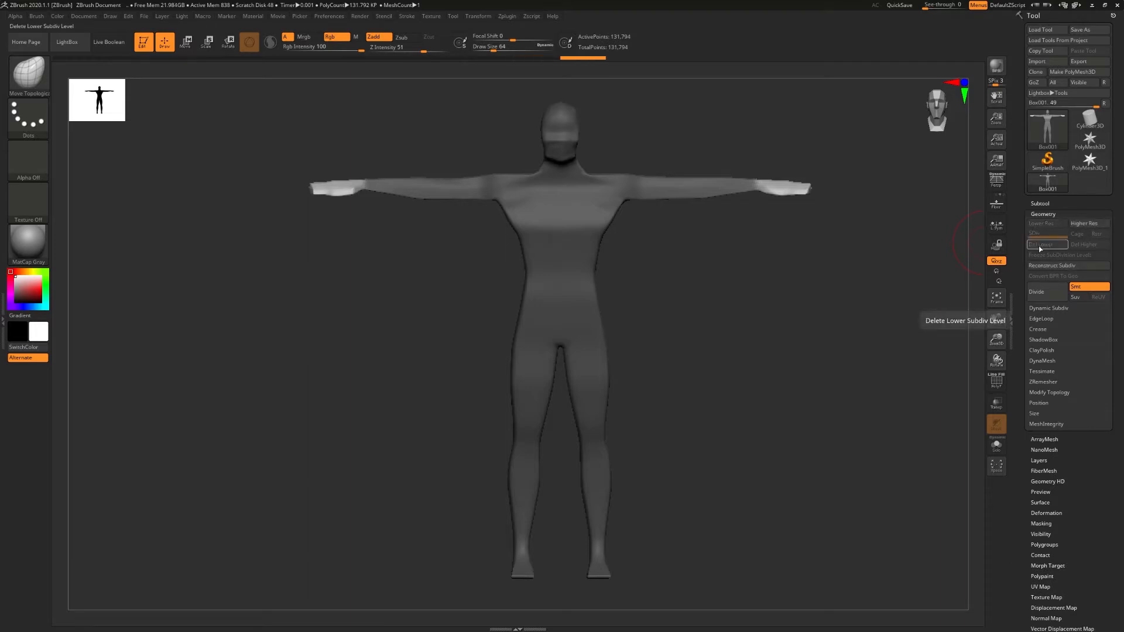
- Split the masked body points into a separate subtool, make the body active and hide the hands' subtool
click(1040, 203)
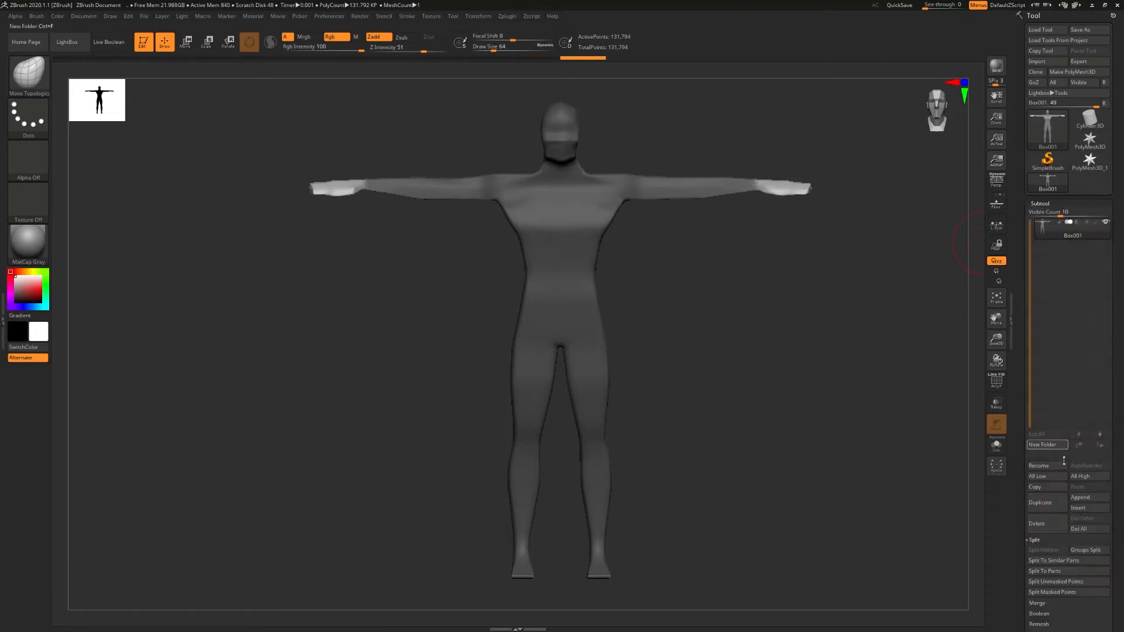
click(1039, 593)
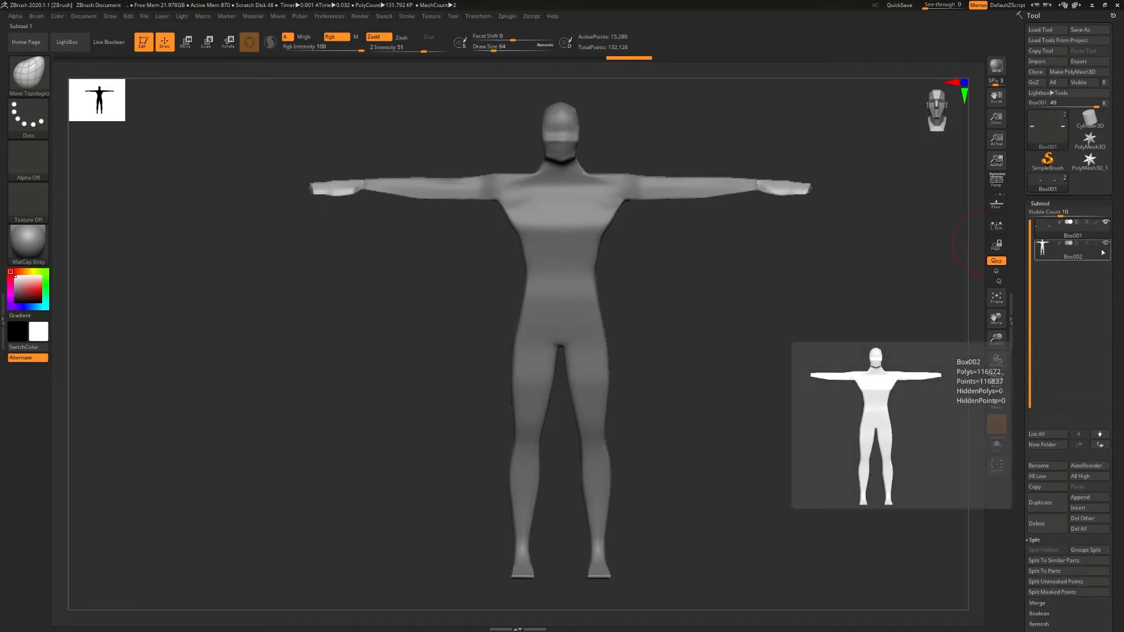
click(1106, 222)
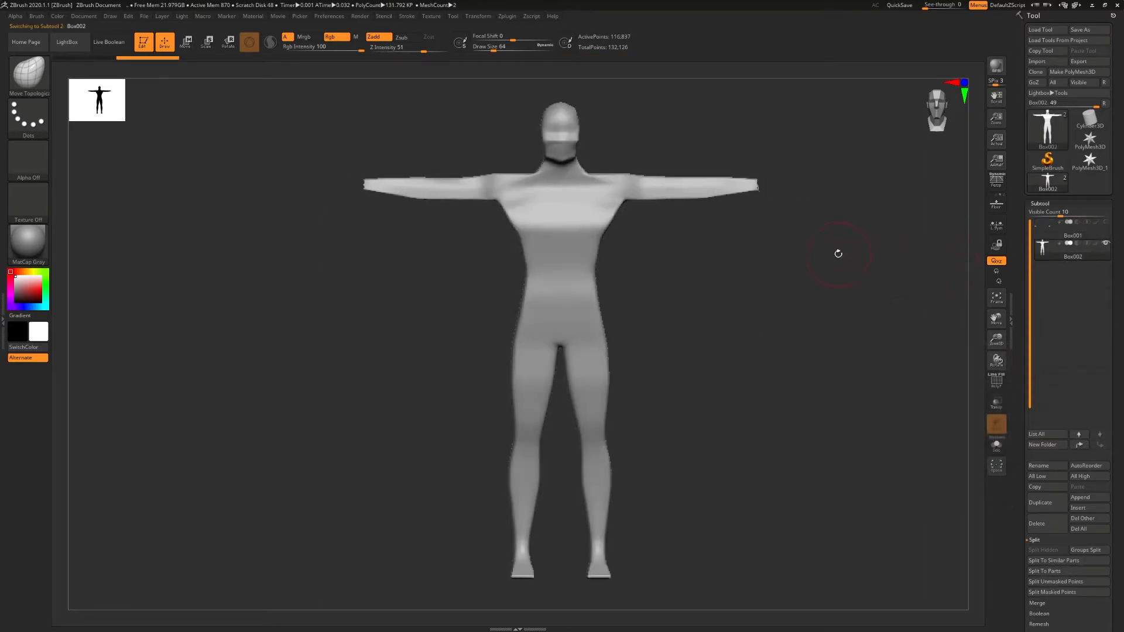
- Close the open holes at the wrists of the body mesh using the topology modification options
mouse_move(838, 253)
right_down()
mouse_move(798, 259)
mouse_move(729, 225)
mouse_move(773, 221)
right_up()
right_drag(640, 171, 529, 227)
right_drag(604, 243, 548, 191)
right_drag(652, 169, 697, 181)
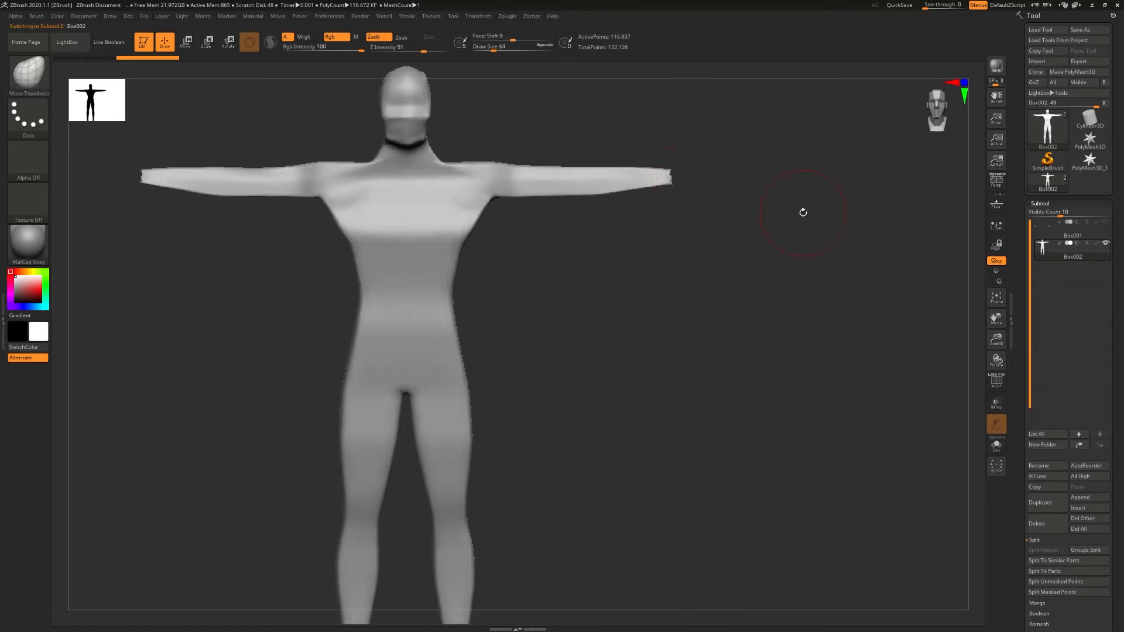
click(1040, 203)
click(1043, 213)
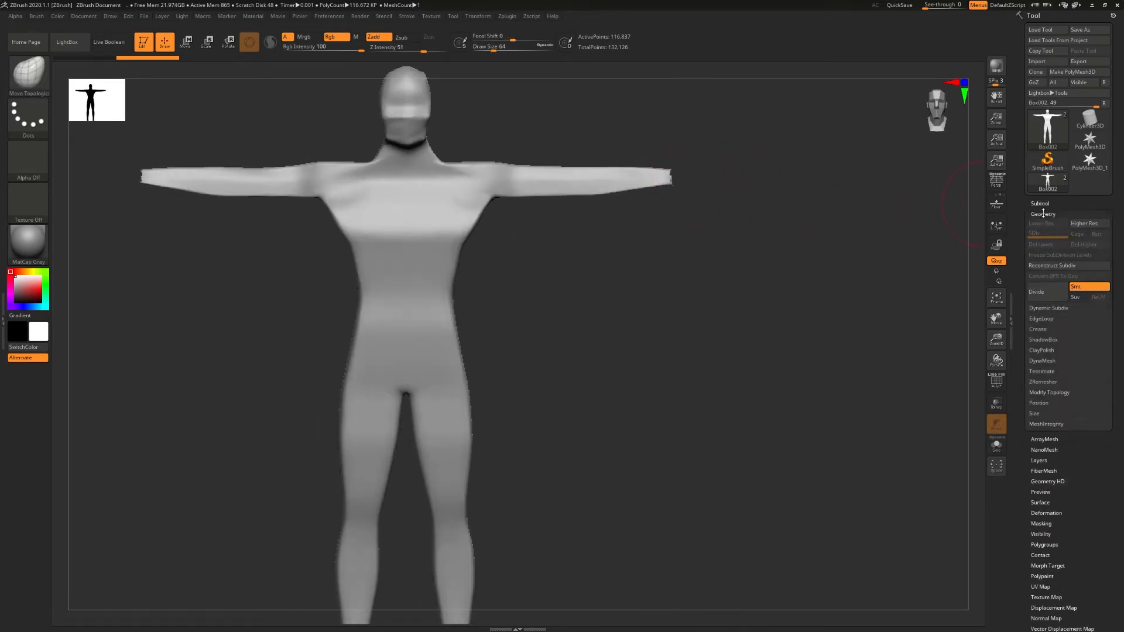
click(1050, 393)
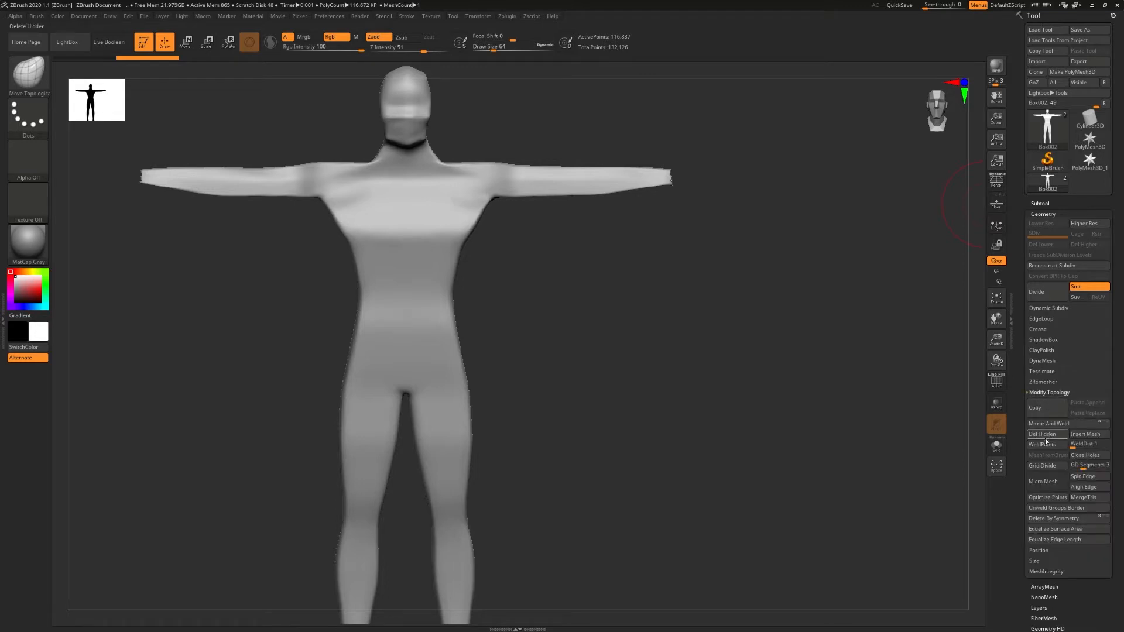
drag(750, 283, 847, 270)
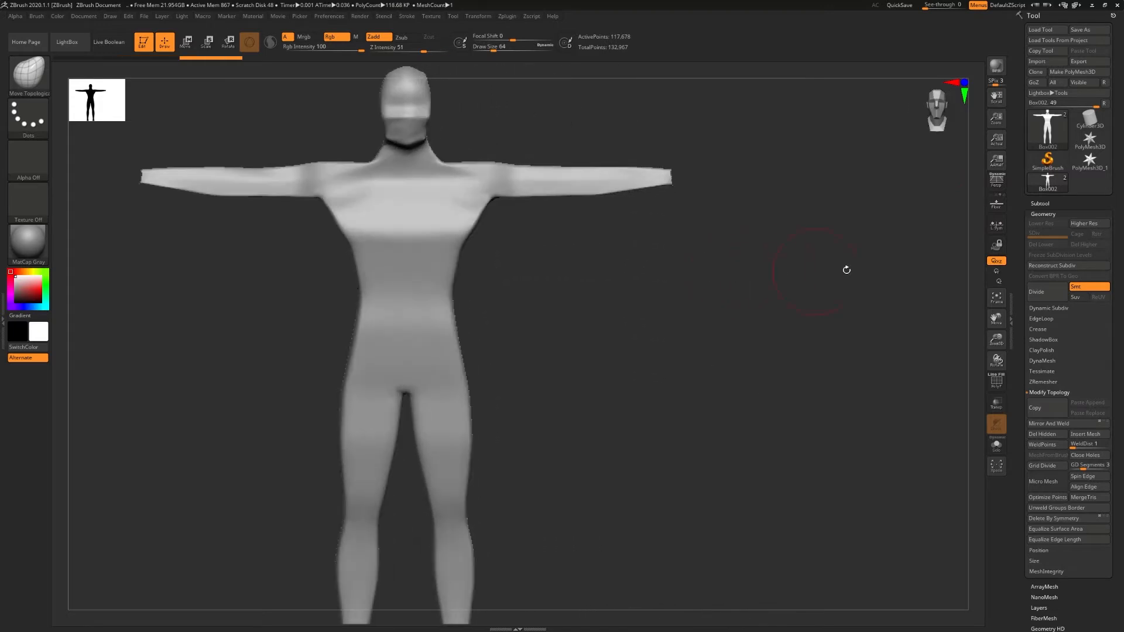
- Make the hands' subtool active and close the open holes in its mesh
click(1046, 203)
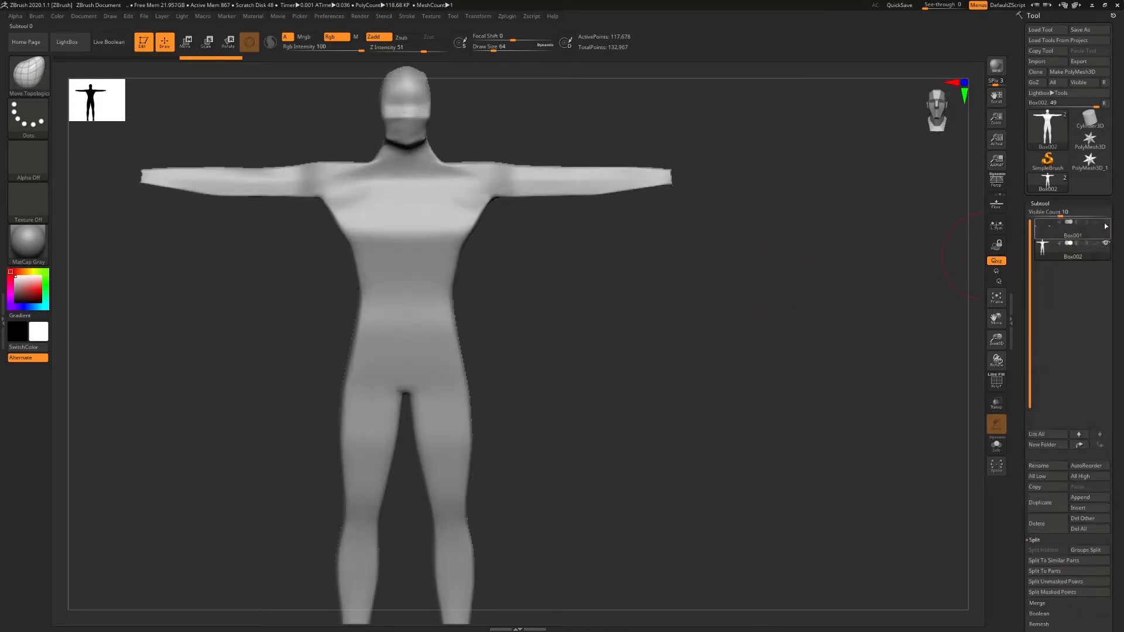
click(1038, 226)
mouse_move(672, 224)
mouse_down()
mouse_move(711, 226)
mouse_move(672, 221)
mouse_up()
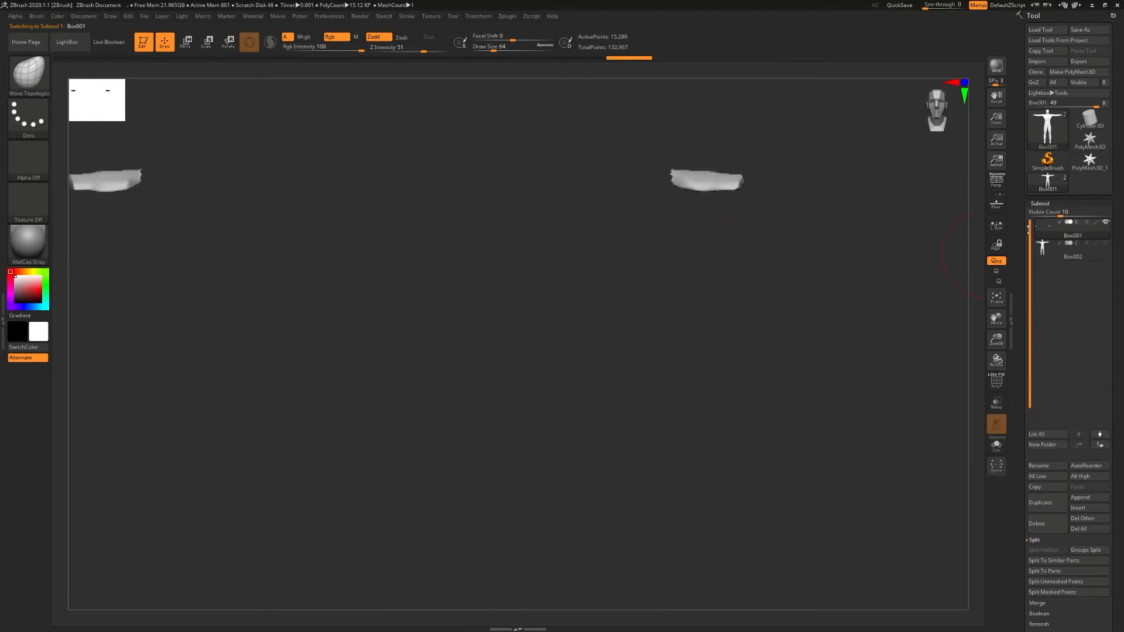
click(1046, 203)
click(1044, 214)
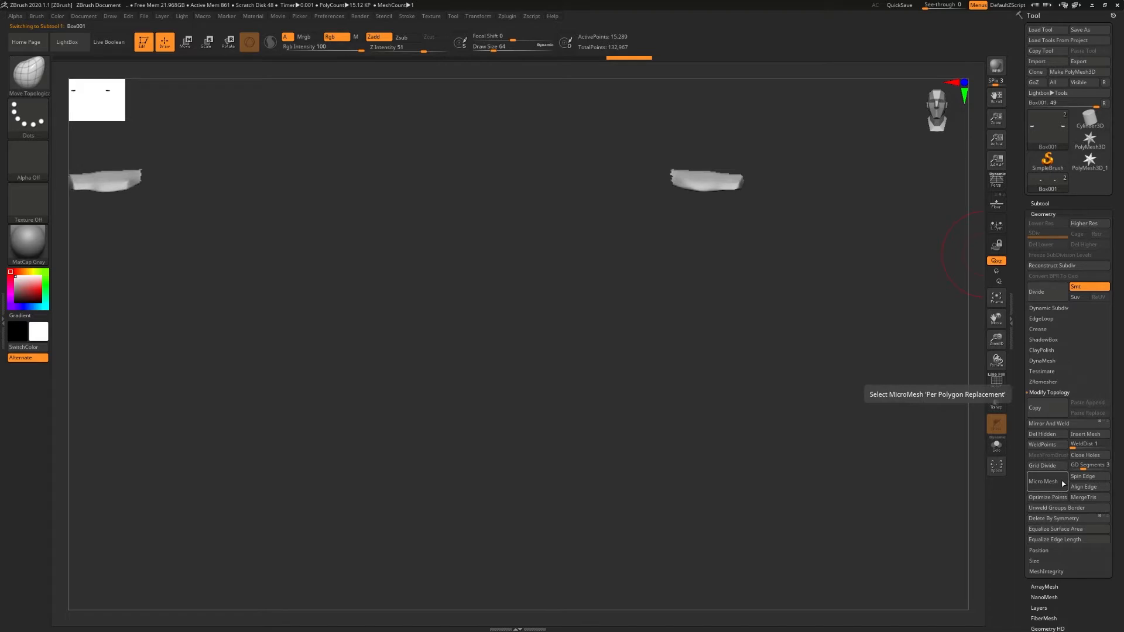
click(1090, 461)
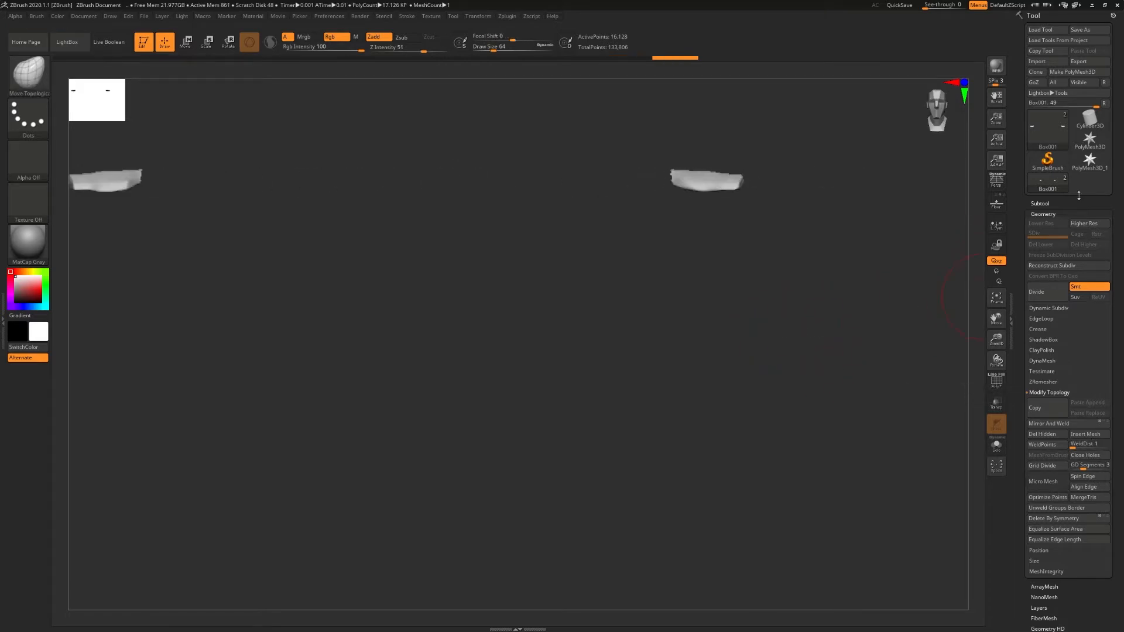
- Show the body's subtool together with the hands and examine how the wrists meet the forearms
click(1040, 204)
click(1105, 243)
right_drag(668, 244, 644, 281)
right_click(633, 301)
alt+right_drag(551, 211, 648, 251)
mouse_move(647, 252)
ctrl+right_down()
mouse_move(685, 251)
mouse_move(620, 255)
mouse_move(662, 252)
ctrl+right_up()
ctrl+right_drag(662, 252, 568, 315)
- Subdivide the hands' mesh twice to raise its resolution
click(1040, 203)
click(1042, 215)
key(ctrl+d)
key(ctrl+d)
- Switch to the DamStandard brush and carve several short lines along the hand
ctrl+right_drag(721, 236, 726, 293)
right_drag(726, 293, 761, 293)
key(b)
key(d)
key(s)
key(s)
drag(802, 196, 788, 198)
drag(794, 162, 870, 171)
drag(800, 186, 878, 194)
drag(807, 226, 869, 227)
right_drag(816, 281, 813, 292)
drag(728, 238, 771, 256)
drag(689, 188, 693, 204)
- Make the body active, try DamStandard strokes across its upper part, and undo them
click(1038, 203)
click(1073, 246)
drag(499, 146, 555, 164)
mouse_move(494, 200)
mouse_down()
mouse_move(455, 184)
mouse_move(380, 209)
mouse_up()
key(ctrl+z)
key(ctrl+z)
key(ctrl+z)
key(ctrl+z)
- Switch the active subtool back and forth between the hands and the body, finishing on the hands
ctrl+shift+click(662, 191)
click(1071, 230)
click(1072, 249)
click(276, 58)
click(1072, 231)
click(1073, 249)
drag(820, 206, 811, 243)
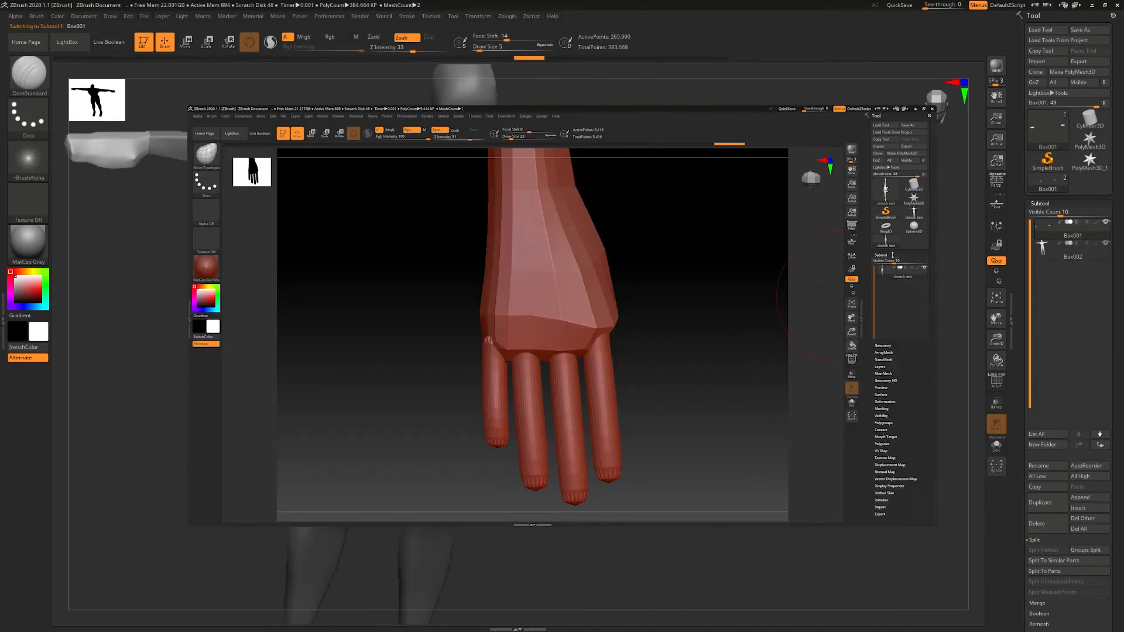
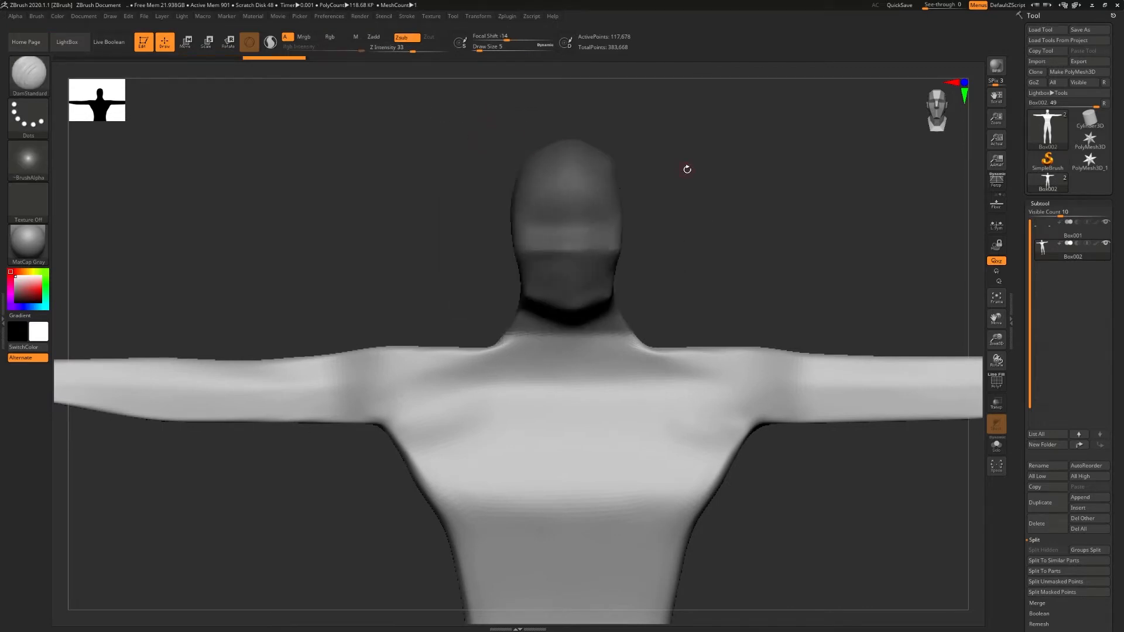
- Invert the mask, split the head off the body into its own subtool, and close the holes in the head mesh
ctrl+click(687, 169)
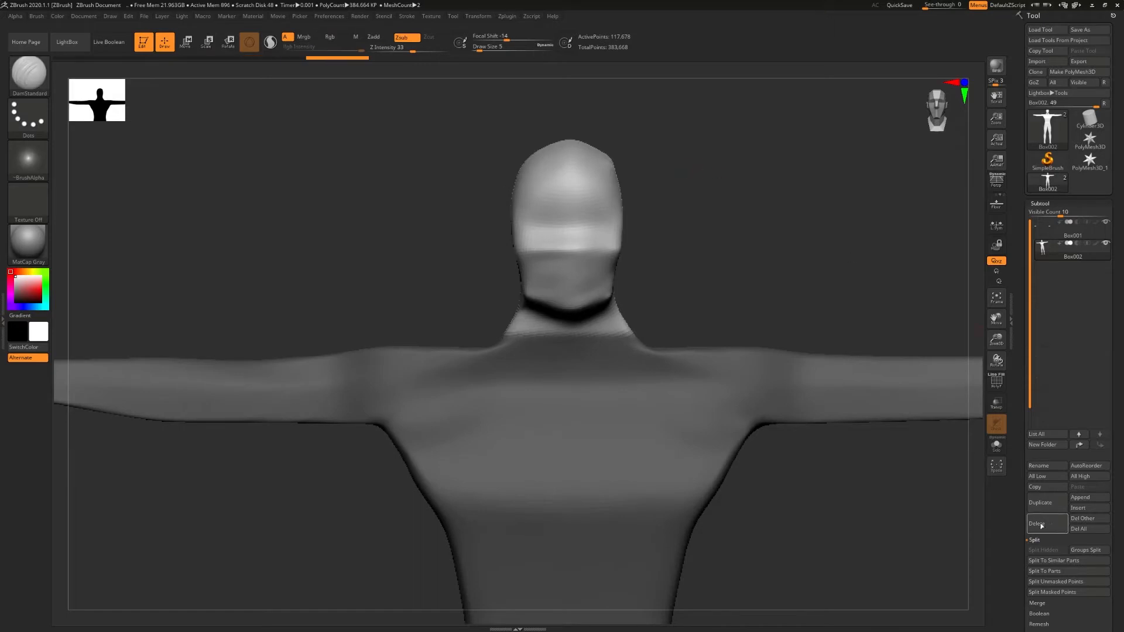
click(1054, 591)
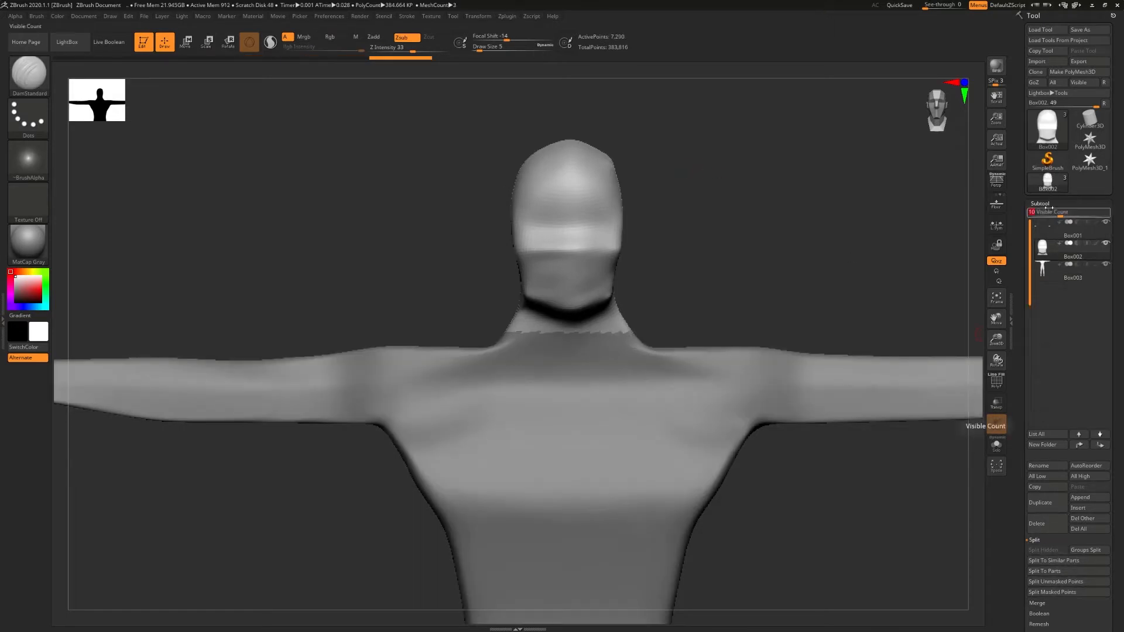
click(1047, 202)
click(1044, 214)
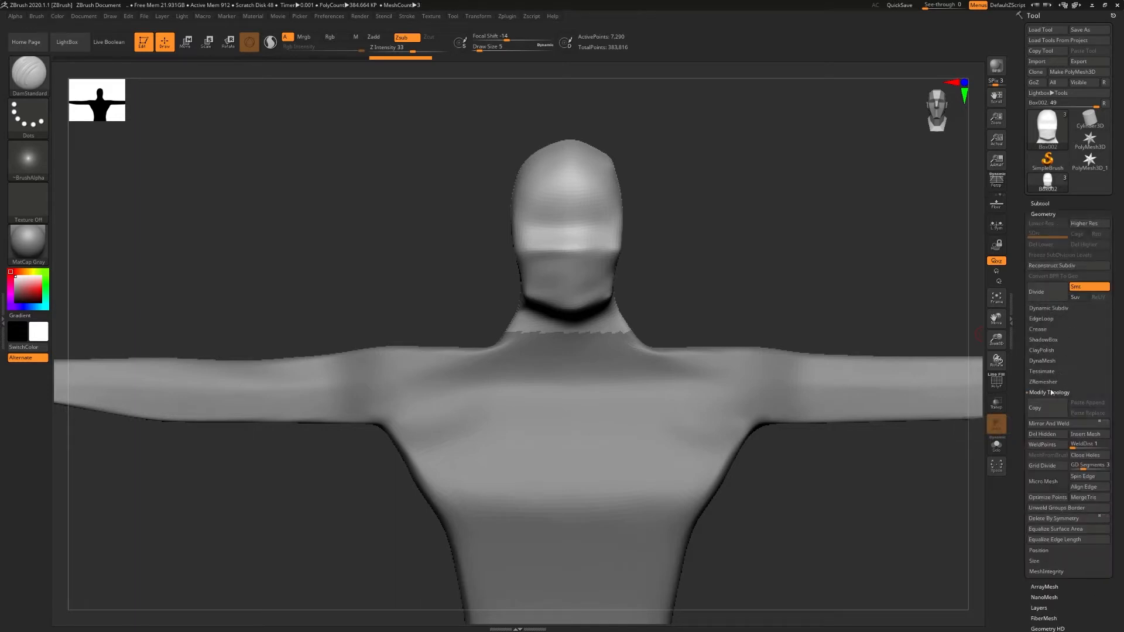
click(1080, 454)
click(1039, 202)
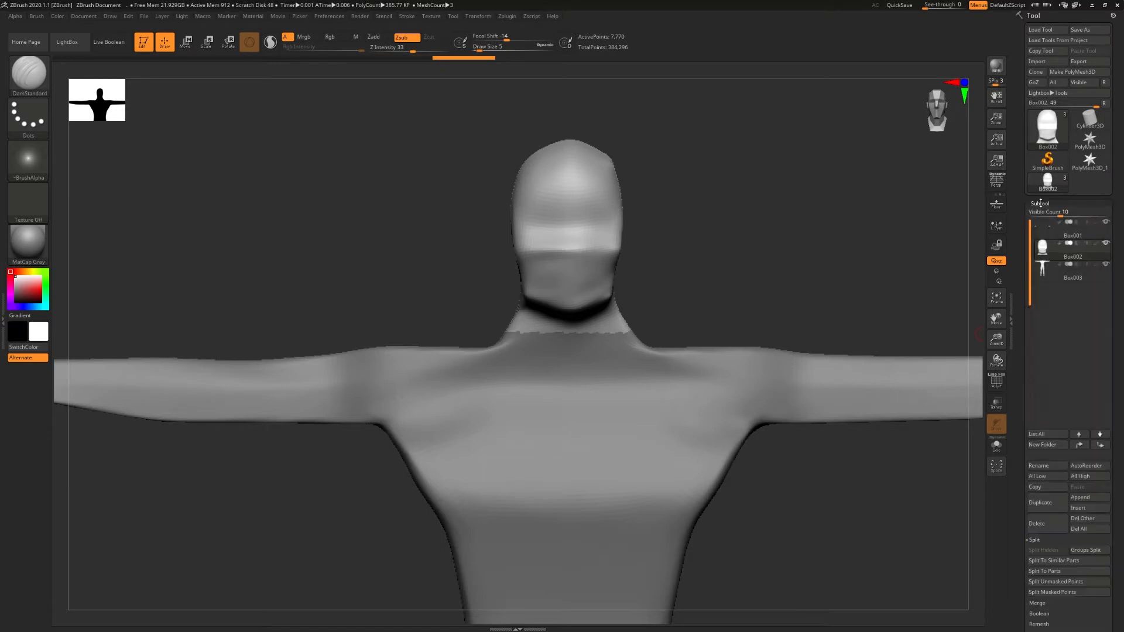
- Make the headless body active and close the holes in its mesh
click(1043, 268)
click(1040, 203)
click(1037, 215)
click(1081, 454)
click(1040, 203)
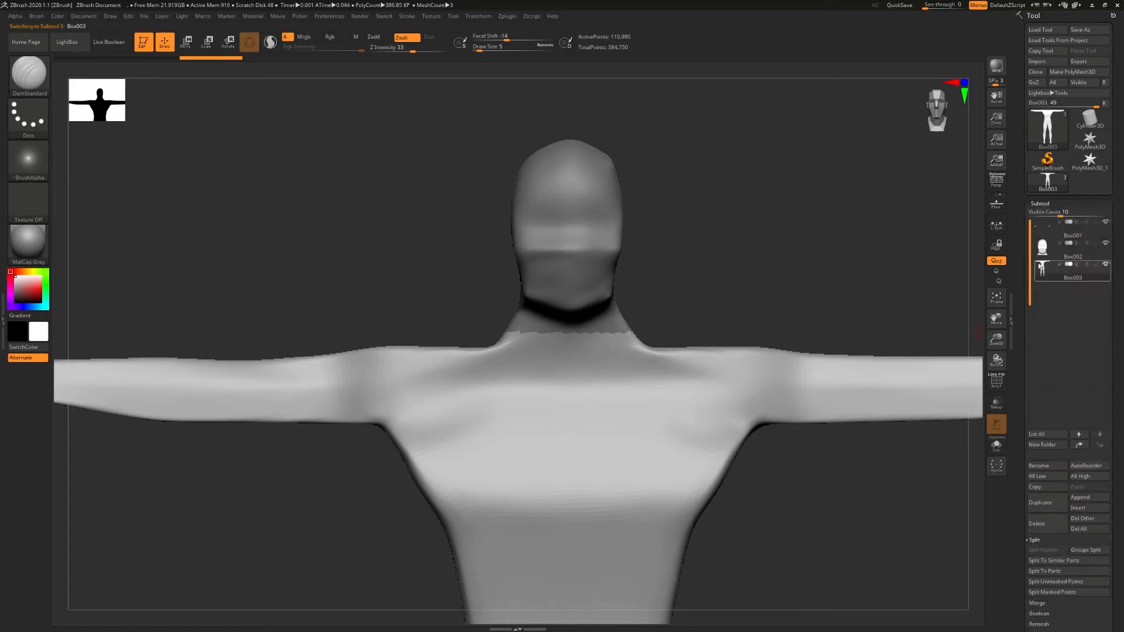
- Mask both feet up to the ankles and split them off the body into their own subtool
alt+right_drag(832, 364, 795, 233)
ctrl+right_drag(865, 278, 704, 301)
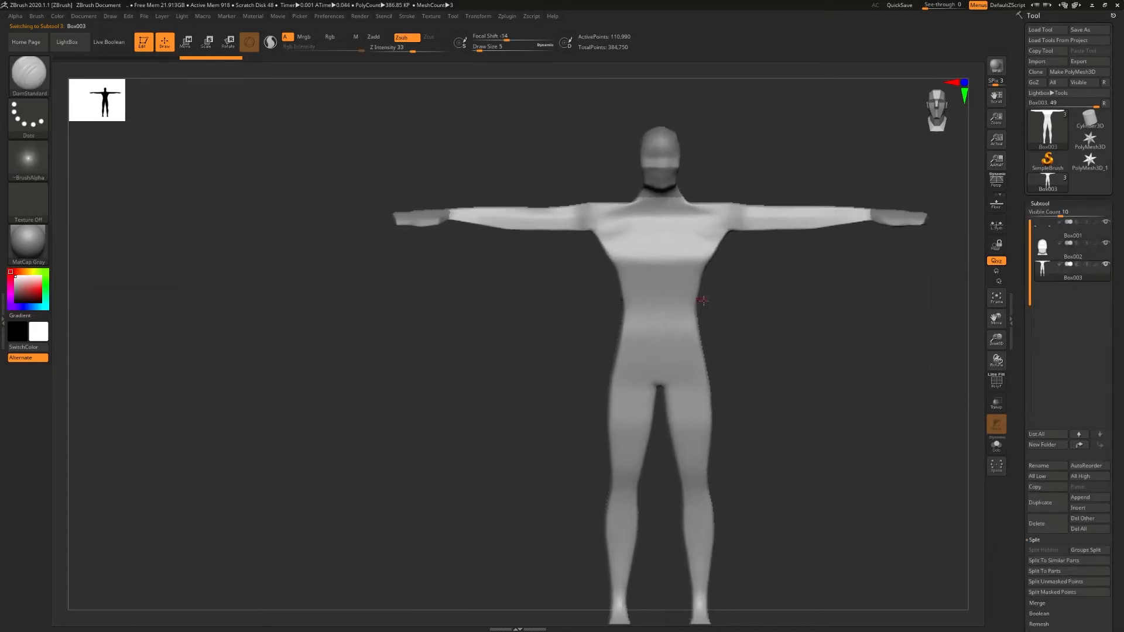
alt+right_drag(746, 478, 712, 281)
ctrl+right_drag(724, 319, 768, 509)
mouse_move(707, 391)
ctrl+mouse_down()
mouse_move(714, 481)
mouse_move(627, 398)
mouse_move(629, 436)
ctrl+mouse_up()
mouse_move(712, 297)
alt+right_down()
mouse_move(727, 410)
mouse_move(590, 404)
alt+right_up()
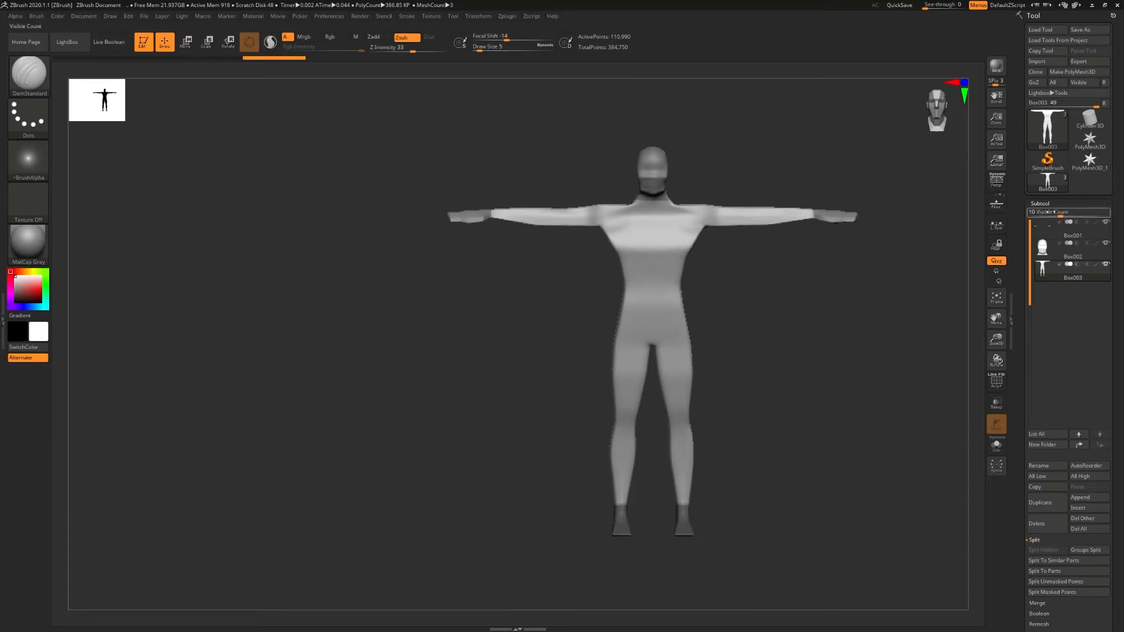
click(1045, 205)
click(1044, 214)
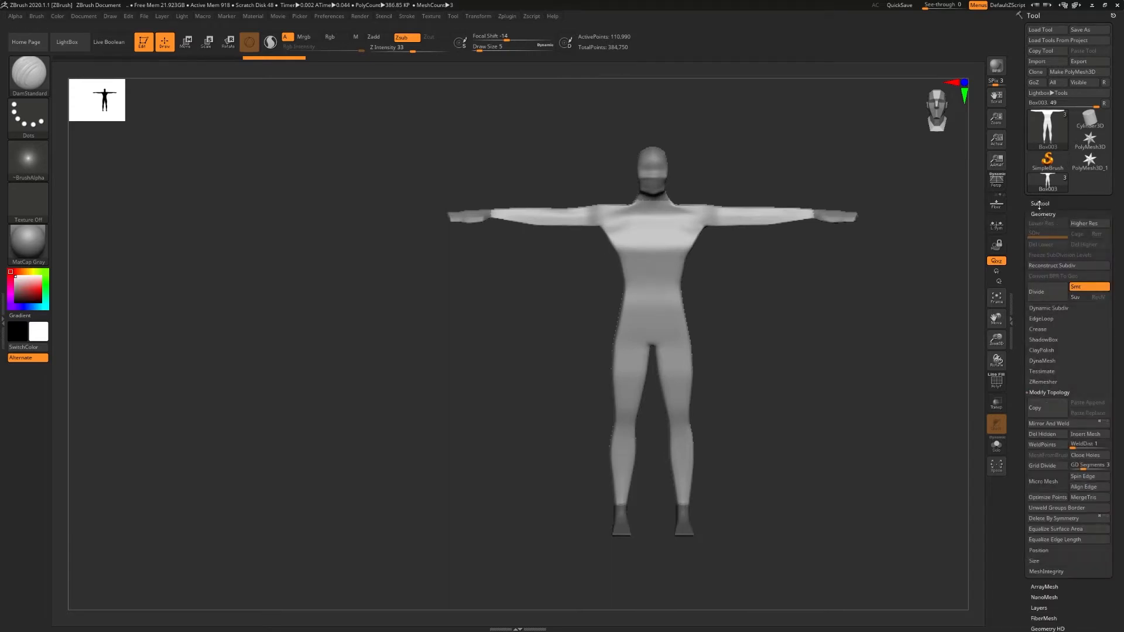
click(1040, 204)
click(1038, 583)
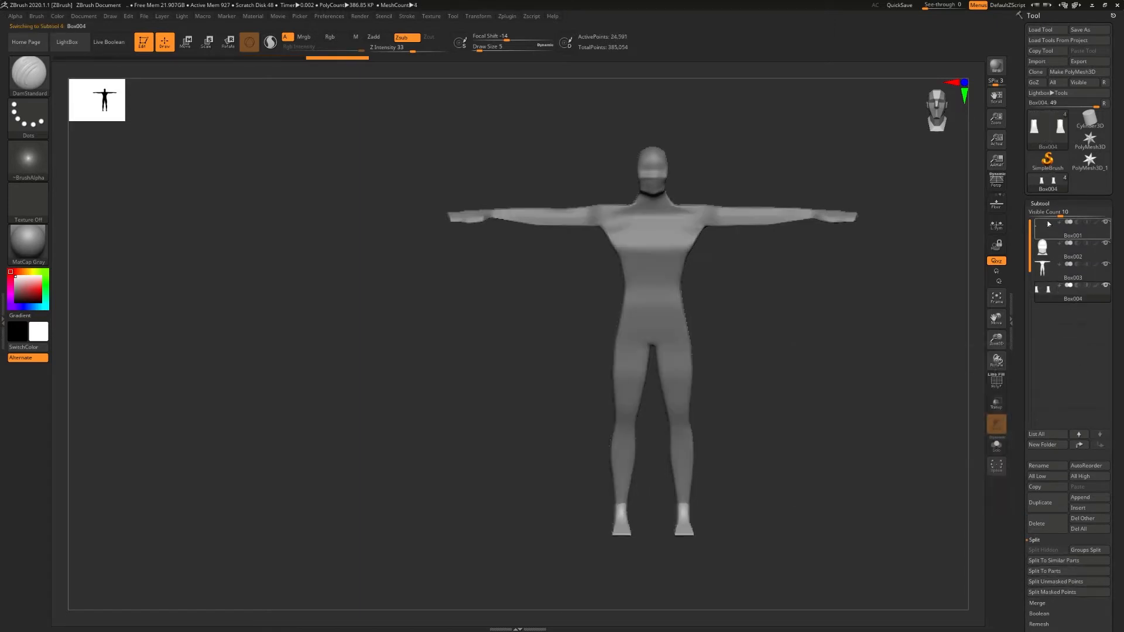
- Close the open holes in the feet mesh and in the body mesh
click(1040, 205)
click(1040, 215)
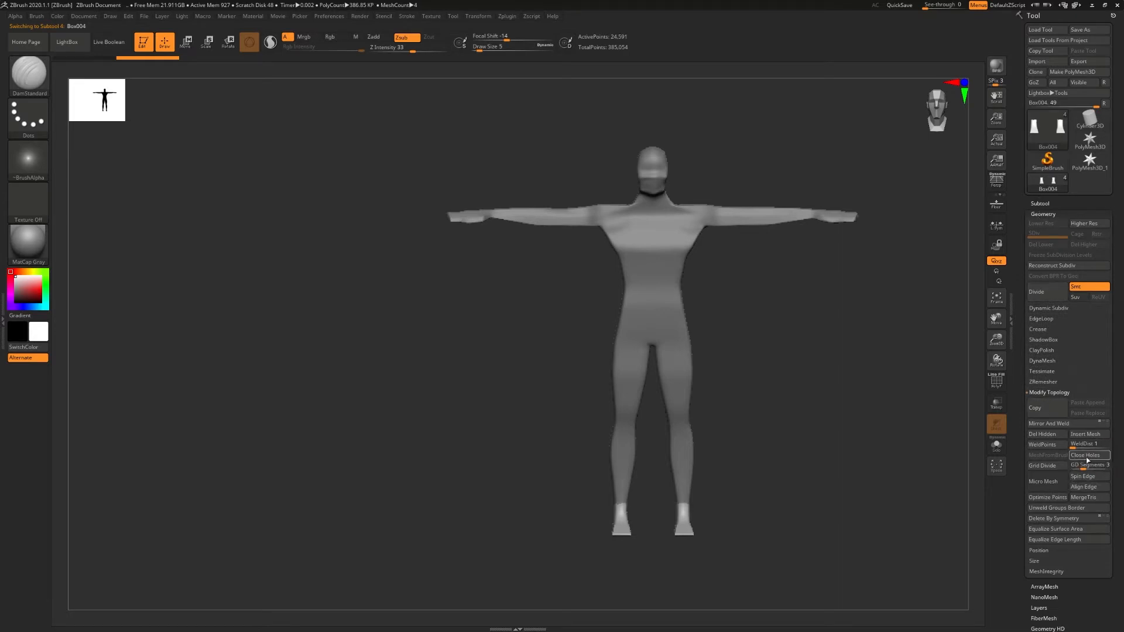
click(1044, 203)
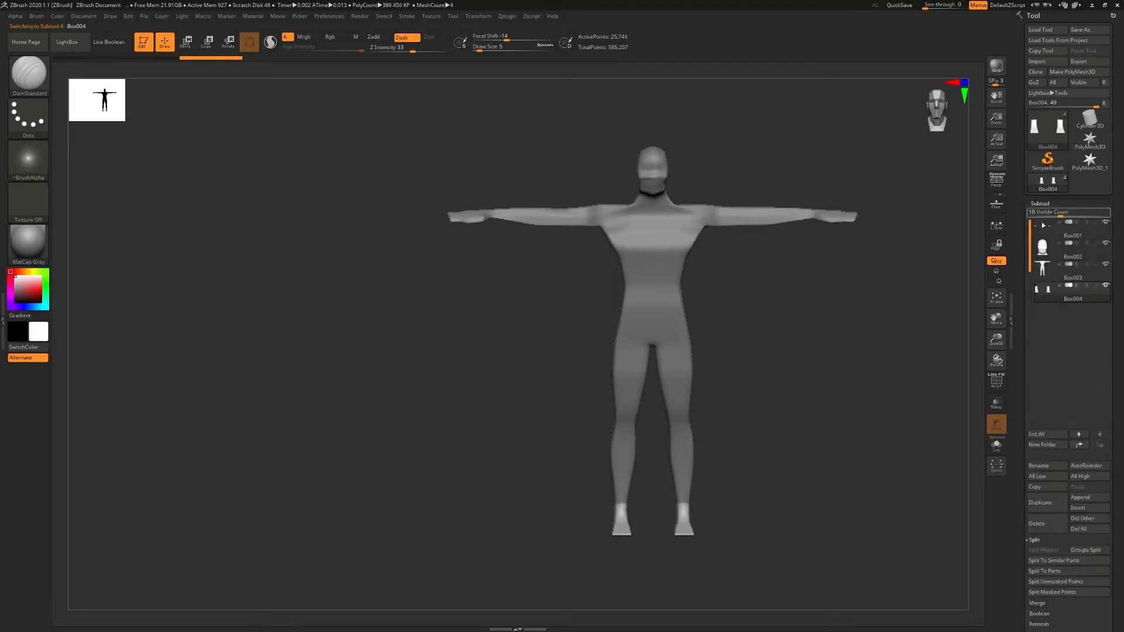
click(1041, 271)
click(1046, 203)
click(1051, 214)
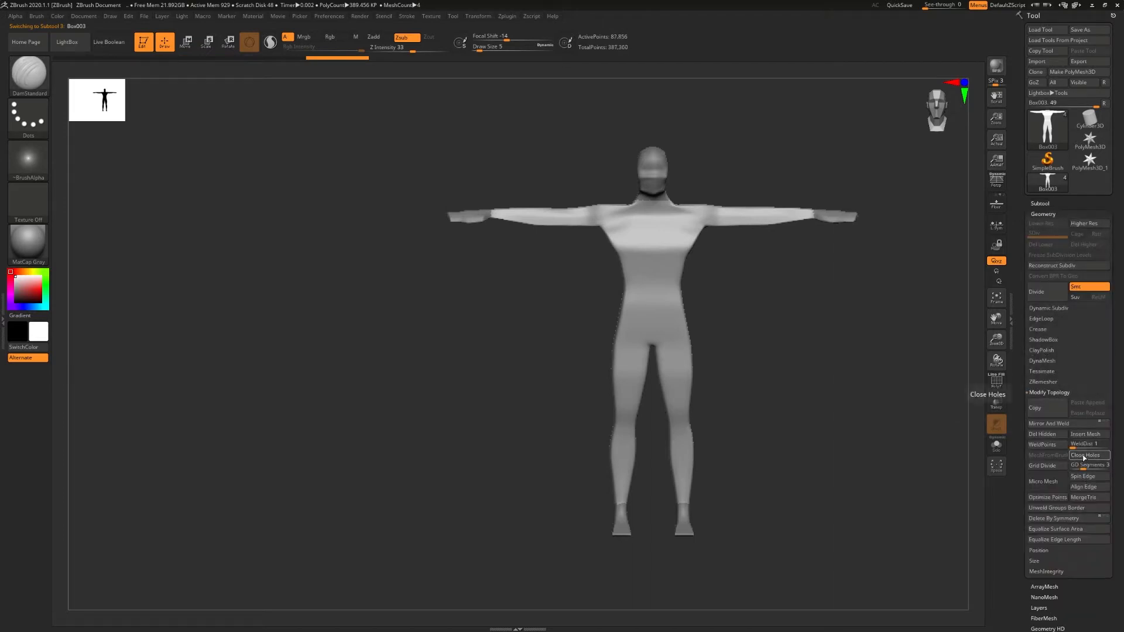
click(1041, 203)
- Reorder the subtools so the head comes first and the body second, above the hands and feet
mouse_move(765, 352)
mouse_down()
mouse_move(818, 351)
mouse_move(785, 356)
mouse_up()
click(1047, 254)
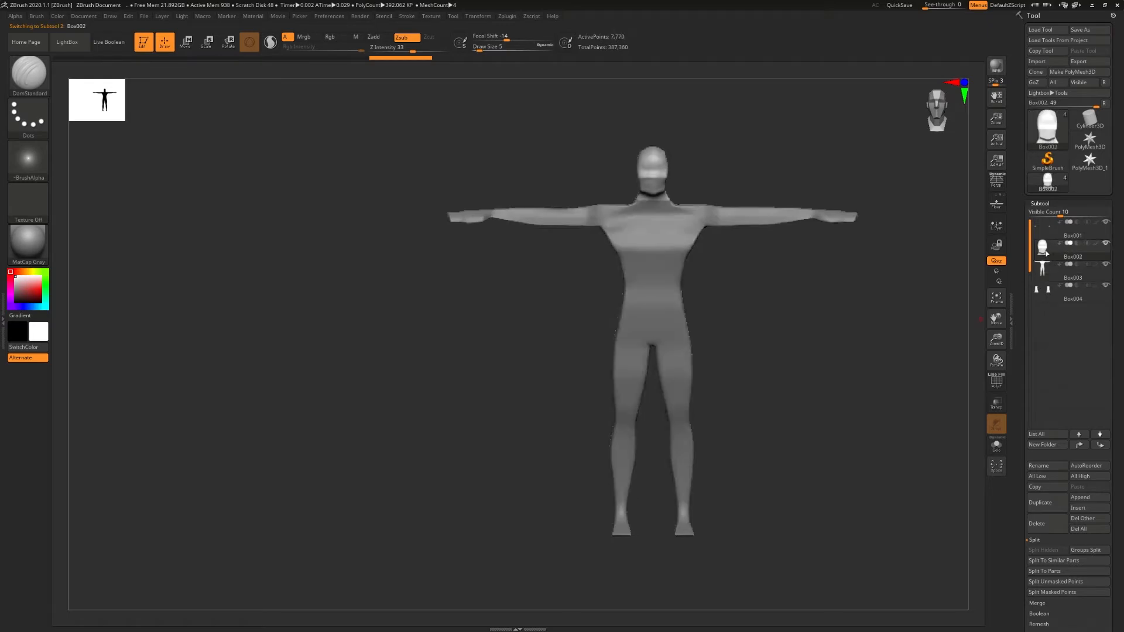
key(ctrl+Up)
key(Down)
key(Down)
key(ctrl+Up)
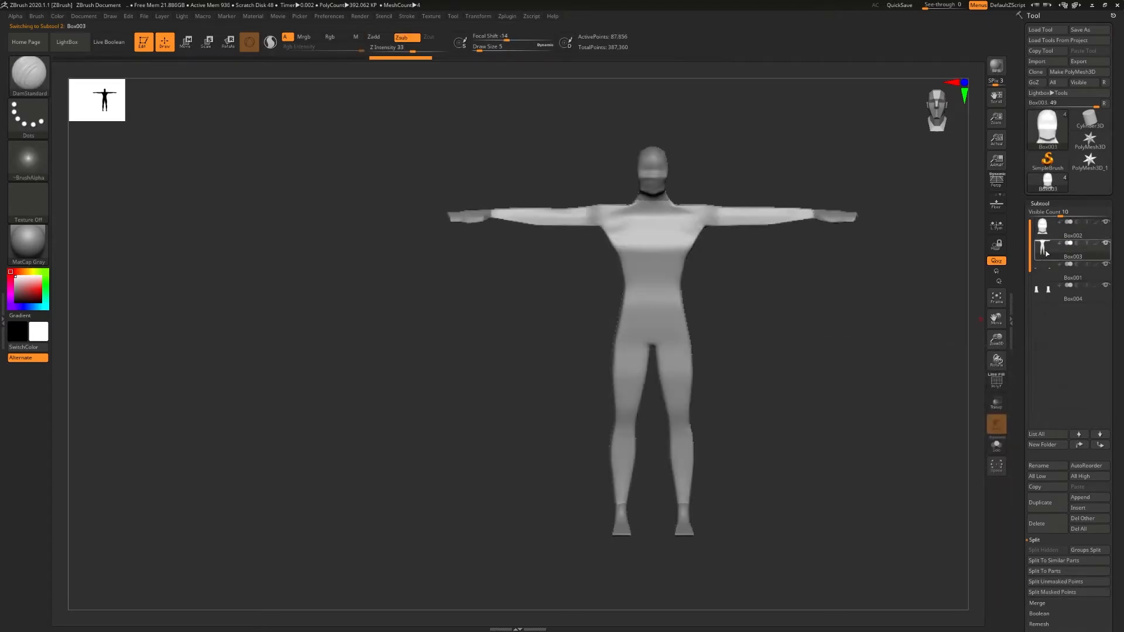
- Hide the hands, feet and head subtools so only the body is displayed
click(1105, 264)
click(1105, 285)
click(1105, 222)
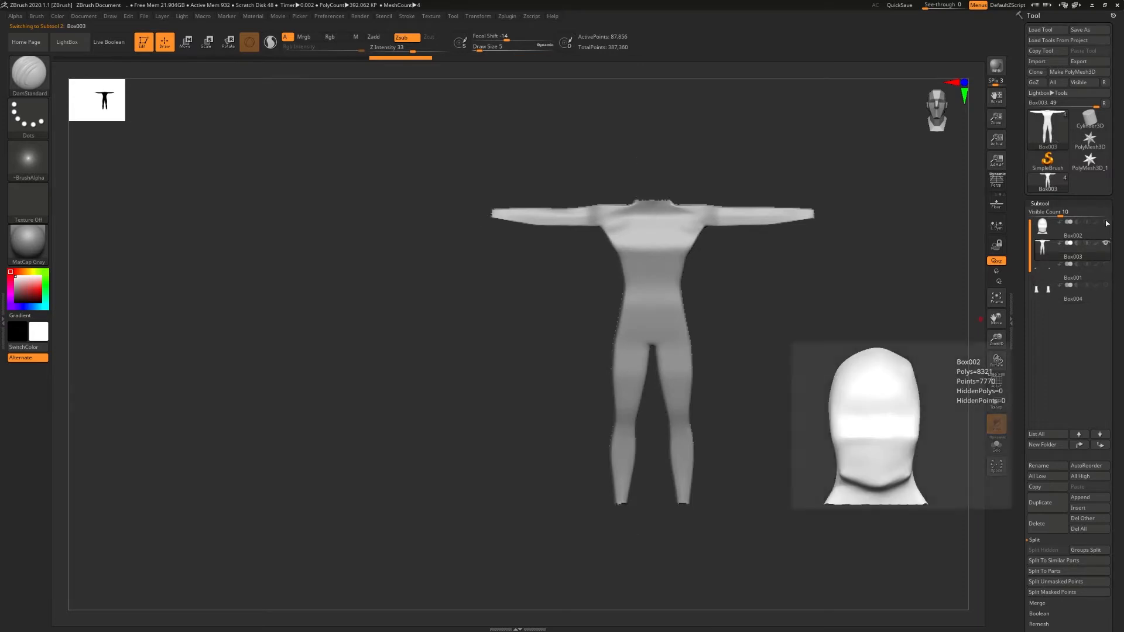
- Paint a mask along the grooves under both arms with the MaskPen brush at draw size 7, and invert it
mouse_move(638, 256)
right_down()
mouse_move(653, 313)
mouse_move(696, 274)
mouse_move(693, 221)
mouse_move(664, 206)
mouse_move(638, 290)
mouse_move(634, 190)
mouse_move(625, 327)
mouse_move(589, 364)
mouse_move(564, 276)
mouse_move(595, 316)
mouse_move(802, 373)
mouse_move(612, 349)
right_up()
key(s)
drag(598, 349, 600, 350)
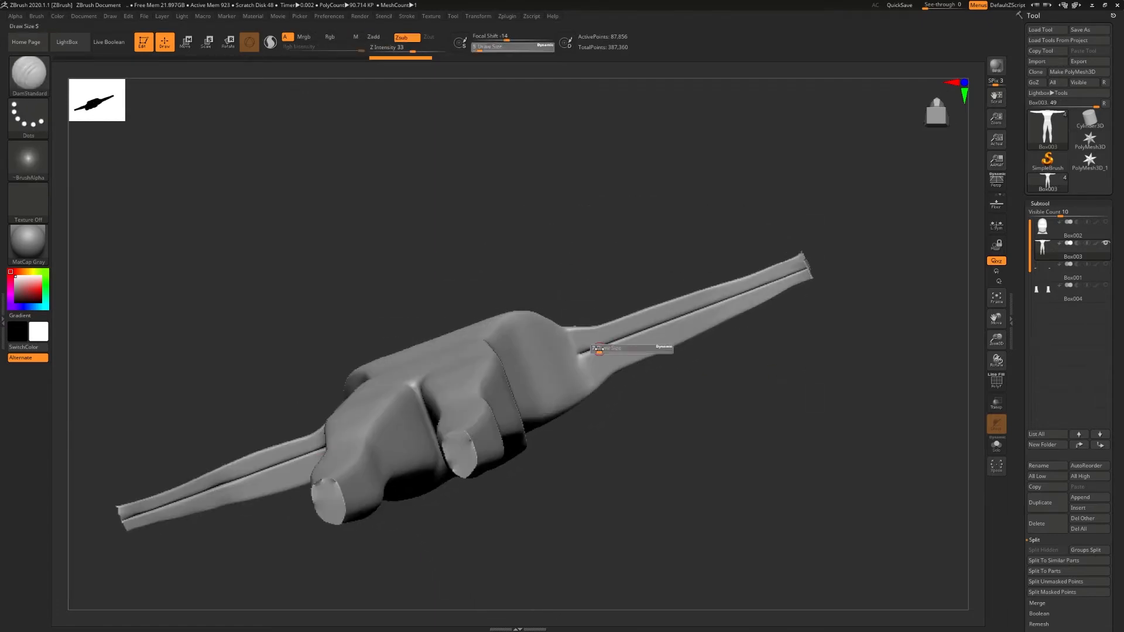
key(ctrl)
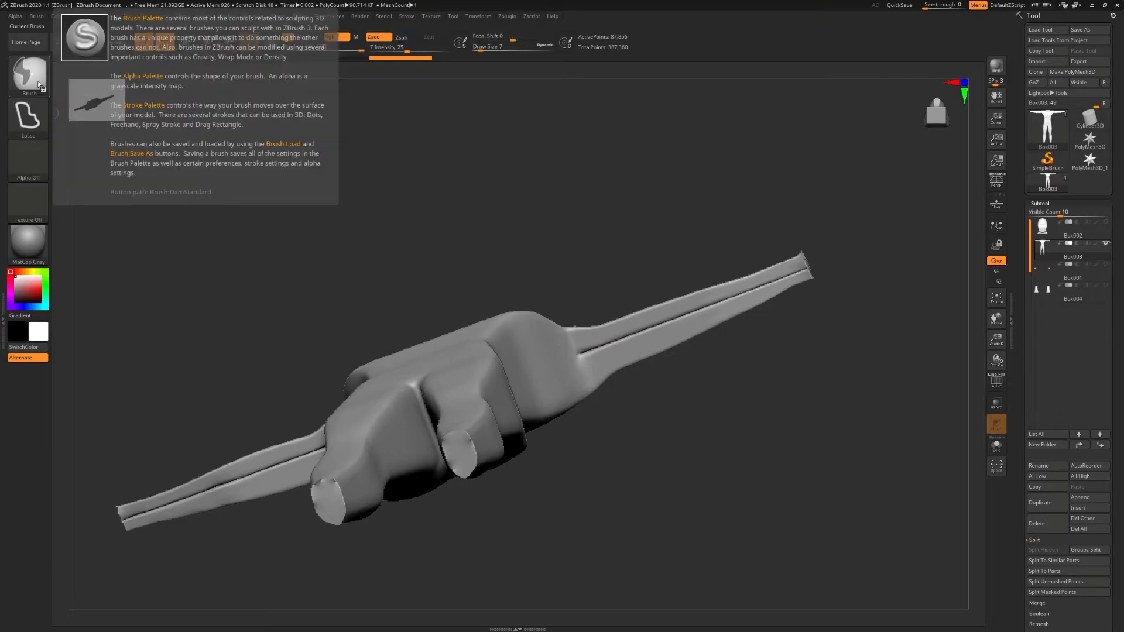
click(28, 76)
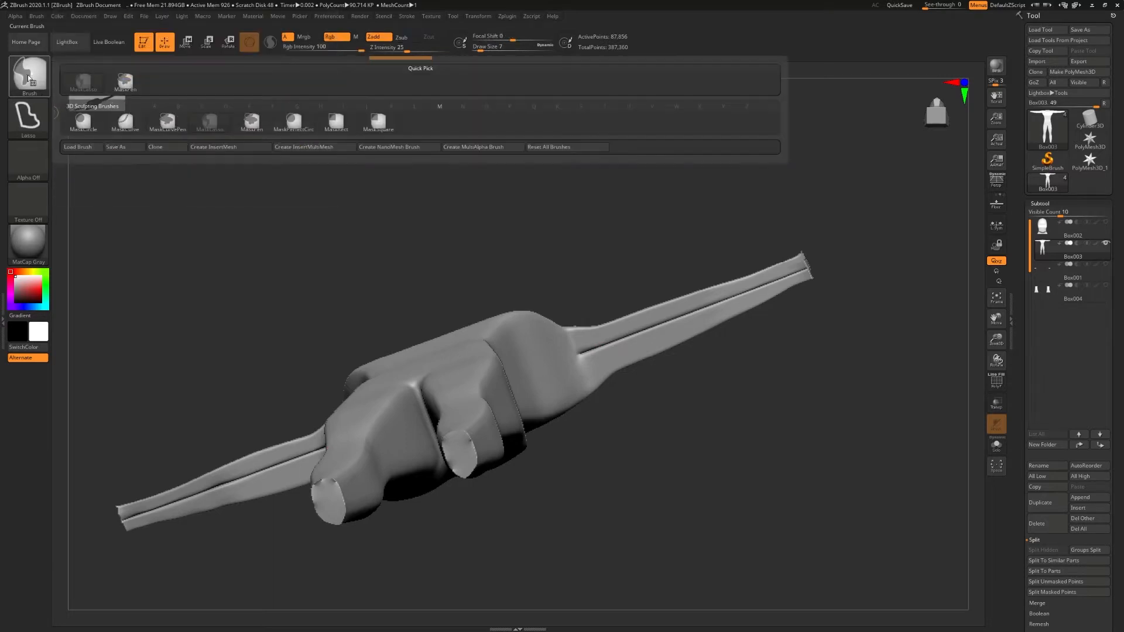
click(120, 85)
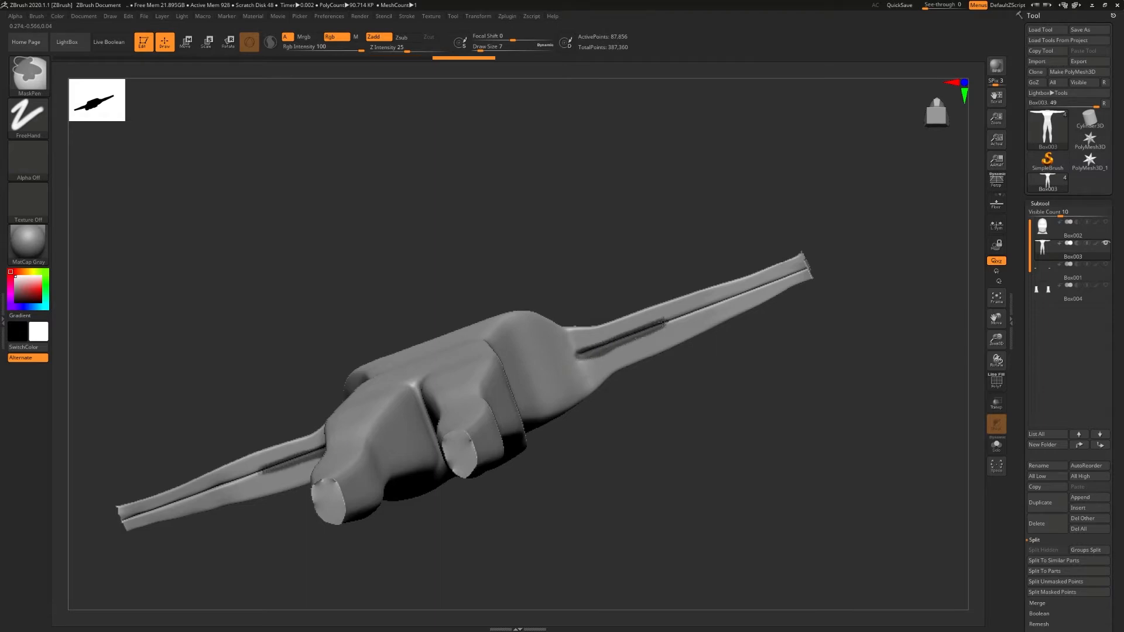
drag(743, 292, 785, 276)
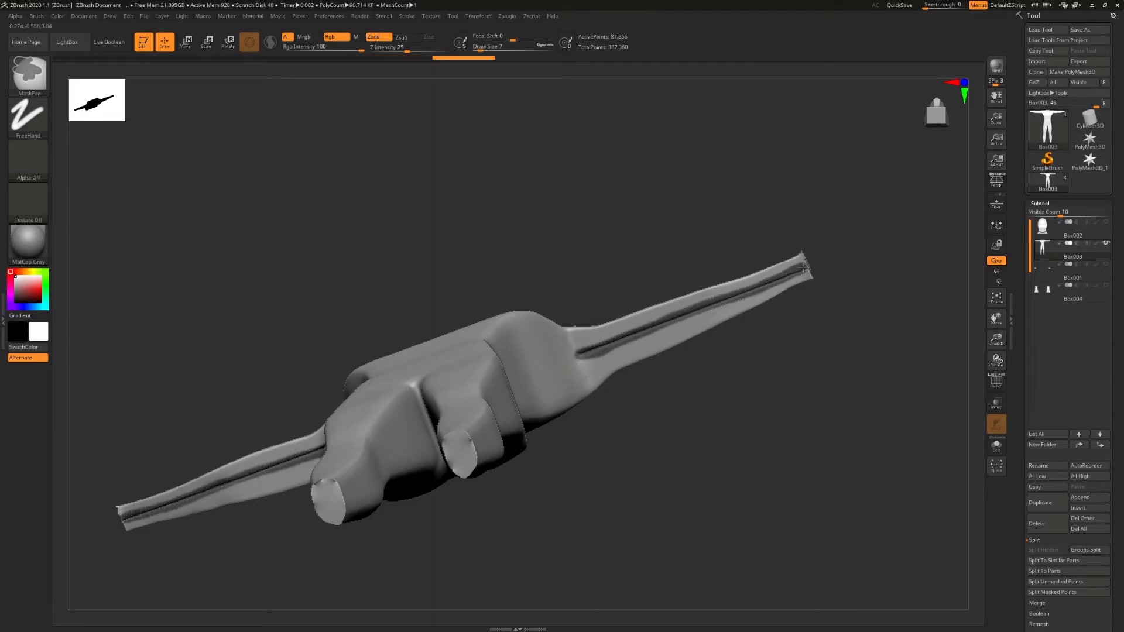
ctrl+right_drag(810, 269, 1003, 282)
right_drag(799, 246, 735, 257)
ctrl+right_drag(823, 261, 966, 292)
ctrl+drag(804, 249, 836, 242)
mouse_move(777, 283)
ctrl+right_down()
mouse_move(615, 346)
mouse_move(481, 349)
mouse_move(492, 364)
ctrl+right_up()
ctrl+click(566, 312)
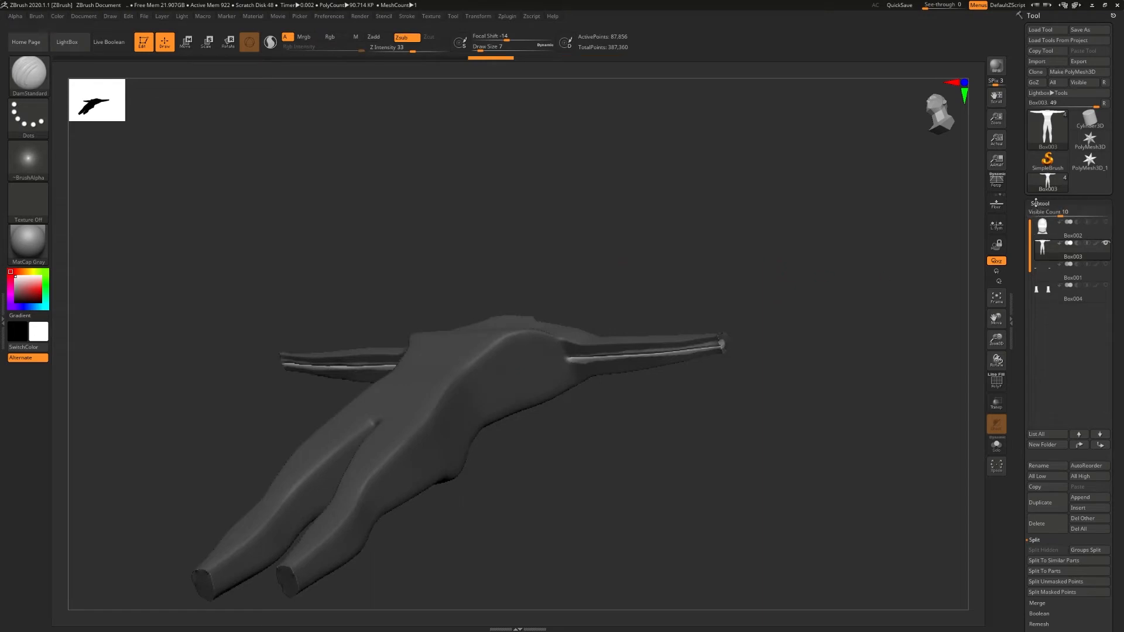
- Hide and delete the unmasked groove polygons on the arms, and close the gaps in the body mesh
click(1036, 203)
click(1041, 319)
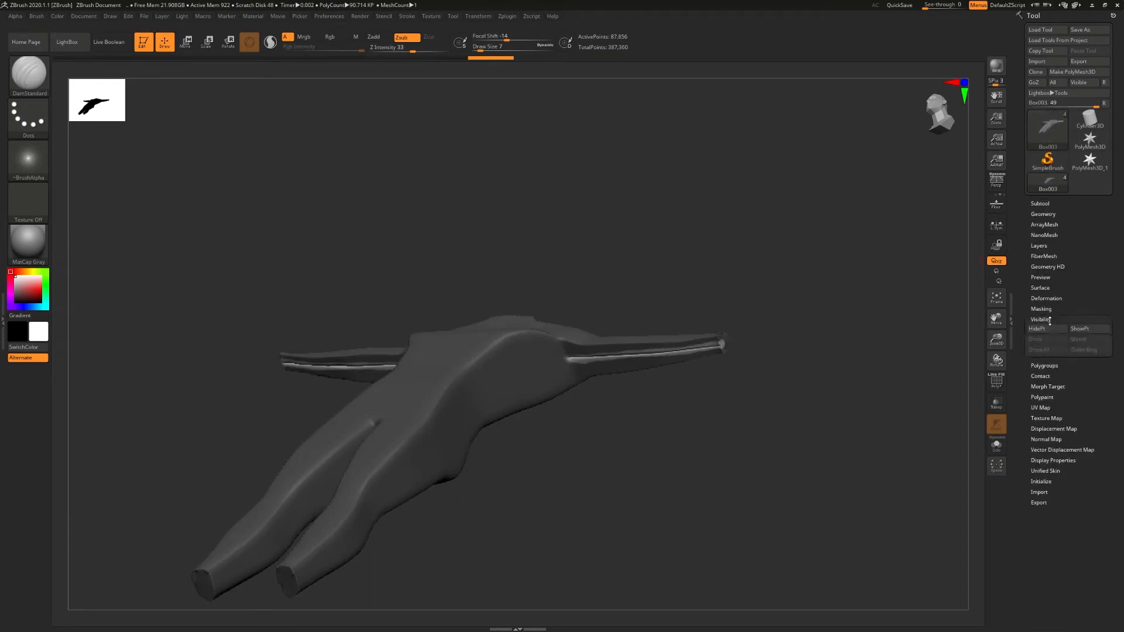
click(1042, 329)
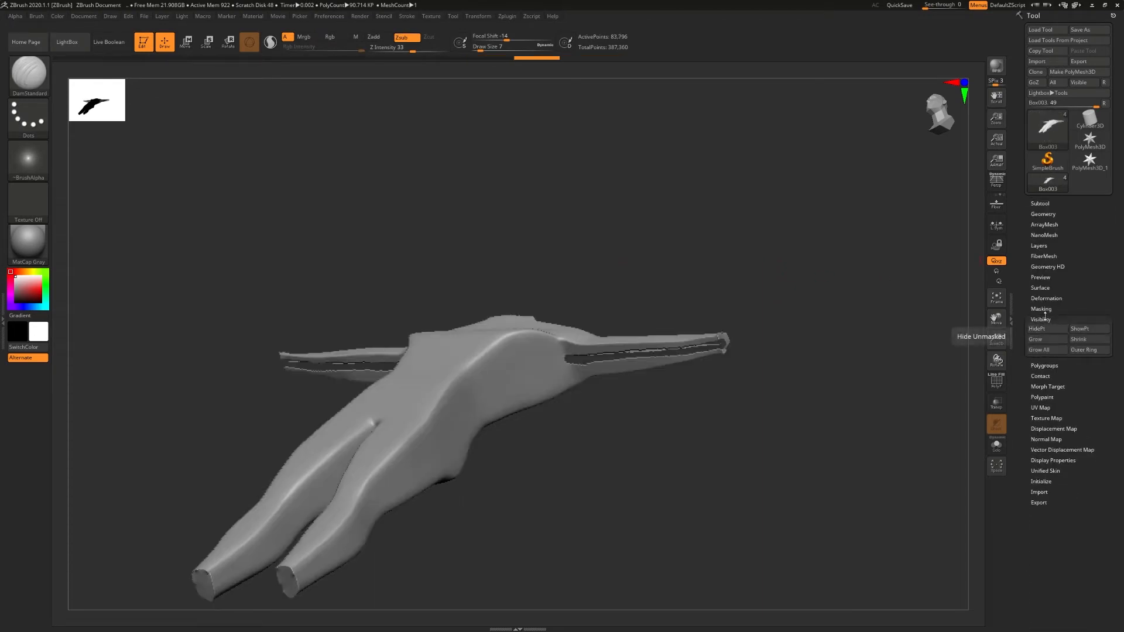
click(1044, 214)
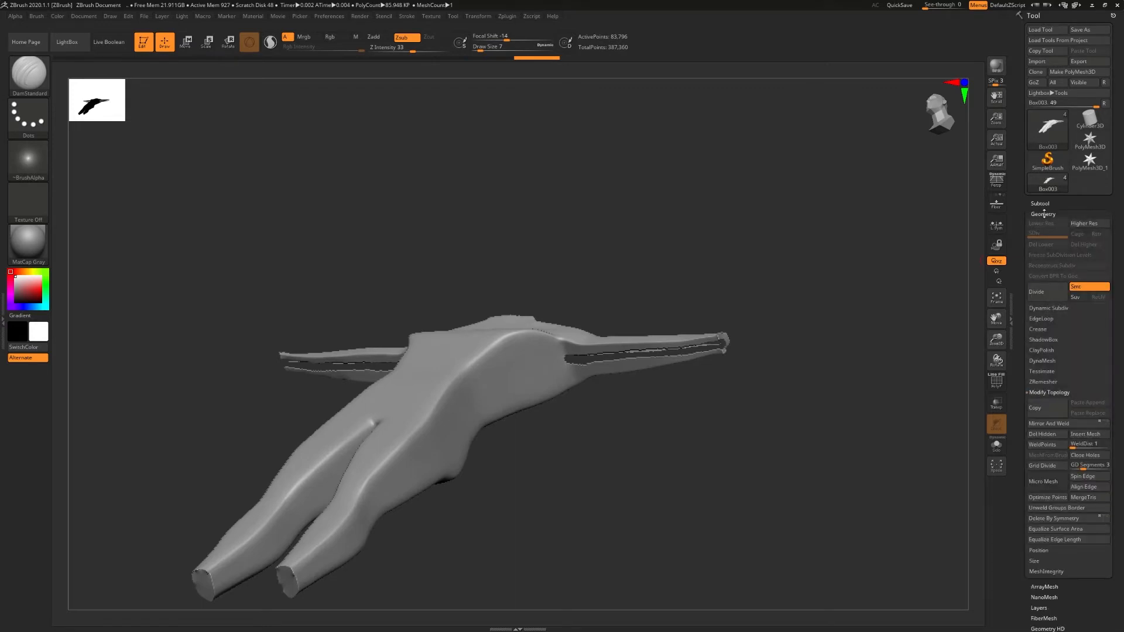
click(1045, 436)
click(1080, 459)
- Smooth the patched surface where the arm meets the torso
ctrl+right_drag(622, 387, 608, 351)
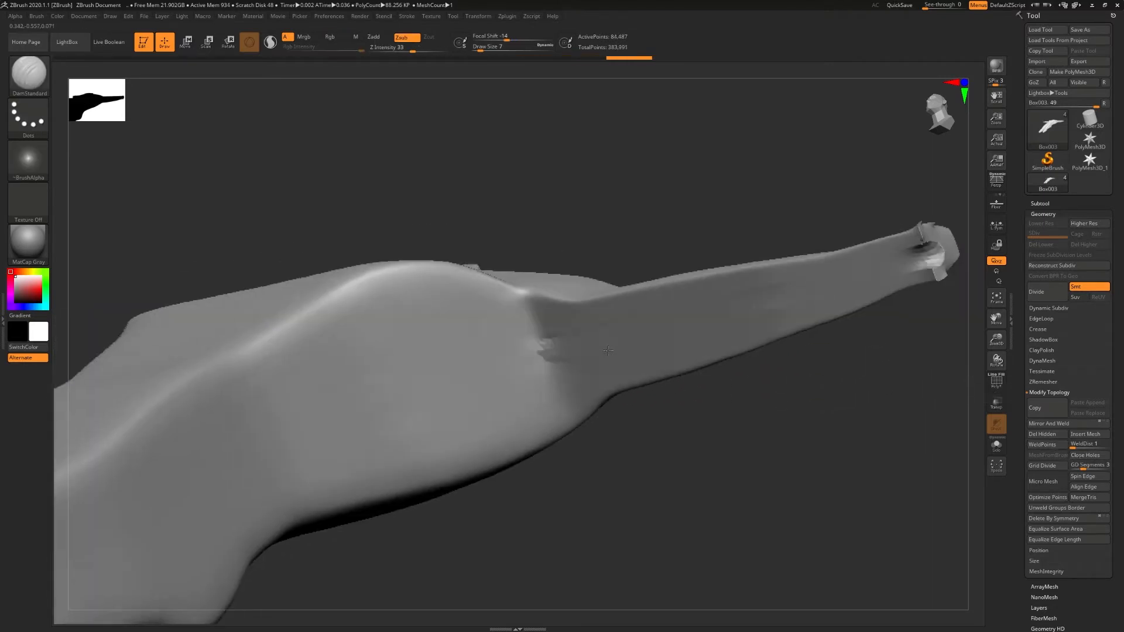
shift+drag(539, 346, 572, 334)
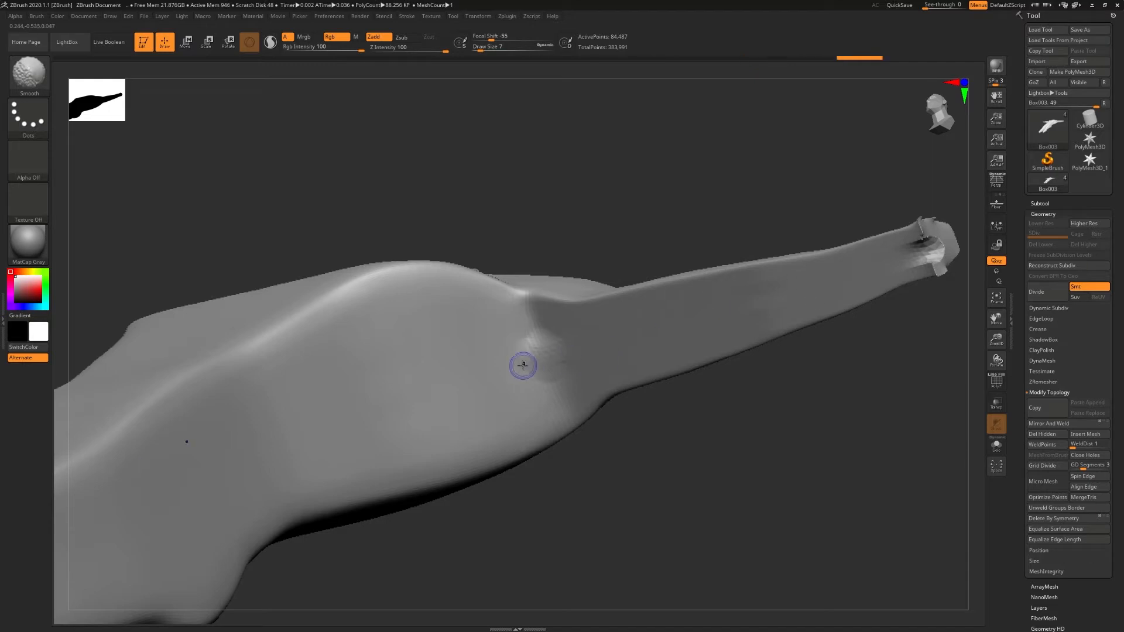
shift+drag(528, 357, 542, 367)
- Reshape the ragged wrist end of the forearm with the Move Topological brush at draw size 14
shift+right_drag(690, 339, 459, 427)
mouse_move(739, 347)
shift+mouse_down()
mouse_move(723, 333)
mouse_move(741, 348)
shift+mouse_up()
mouse_move(741, 348)
ctrl+right_down()
mouse_move(808, 351)
mouse_move(733, 350)
ctrl+right_up()
key(b)
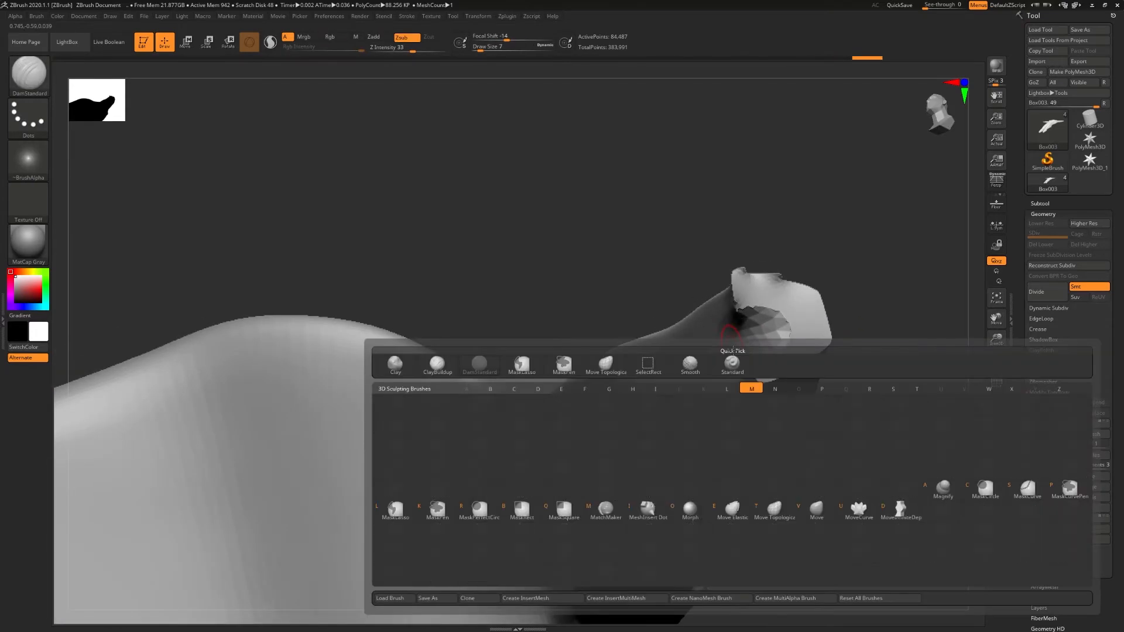
key(m)
key(t)
key(s)
drag(762, 336, 761, 332)
mouse_move(766, 331)
right_down()
mouse_move(798, 335)
mouse_move(787, 339)
right_up()
drag(744, 350, 751, 350)
right_drag(751, 350, 737, 352)
drag(738, 352, 755, 344)
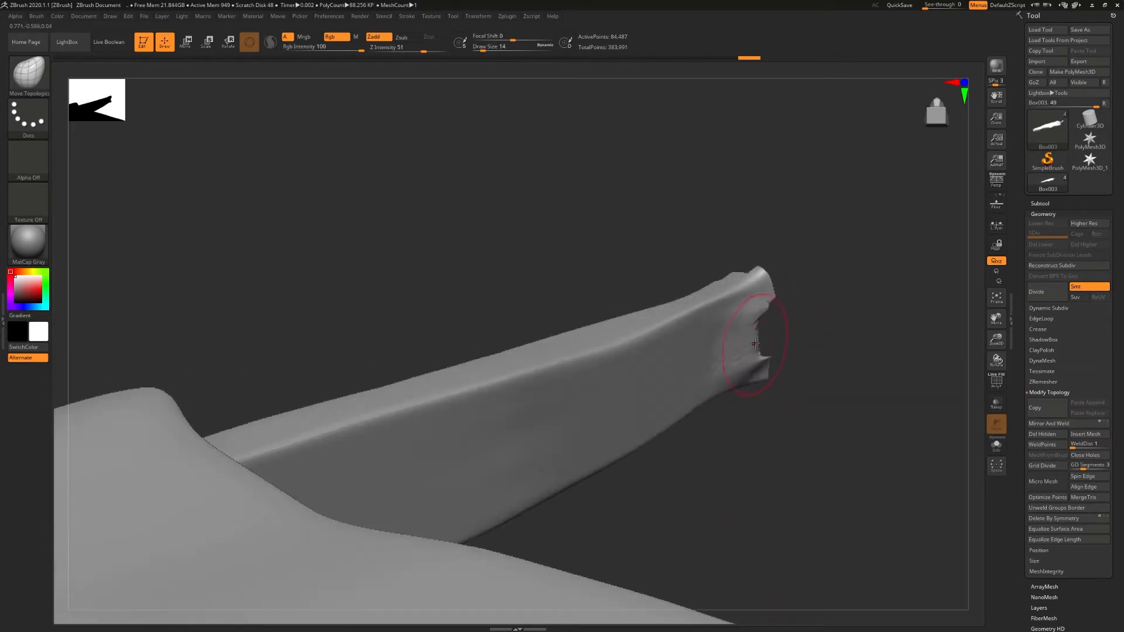
right_drag(755, 335, 762, 336)
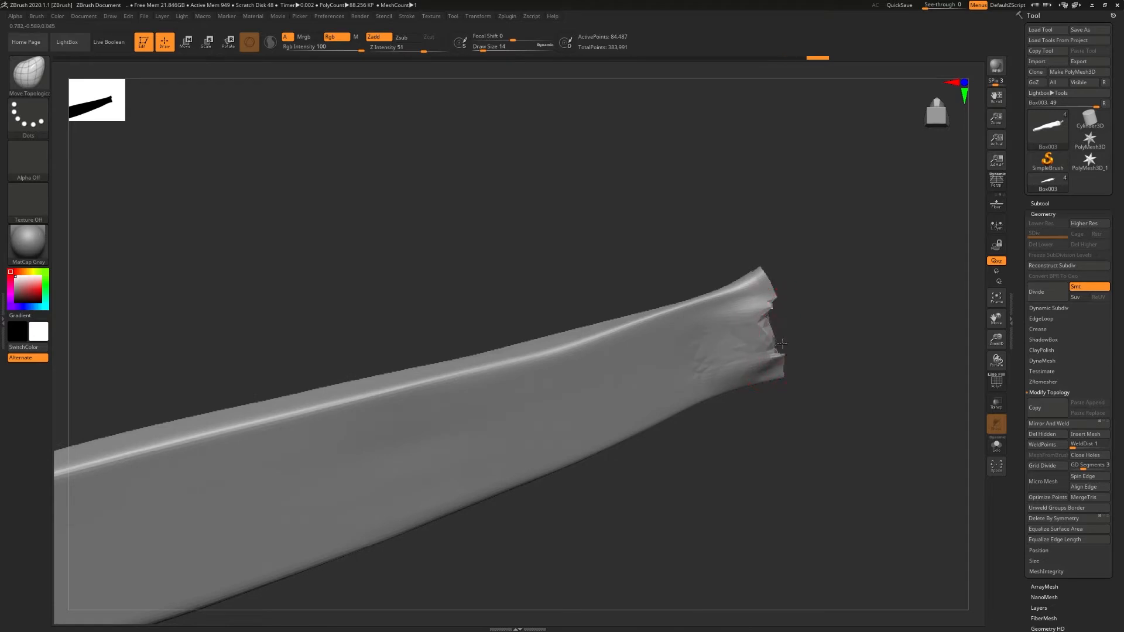
- Show the hands subtool beside the forearm, make it active, and hide the body
click(1041, 203)
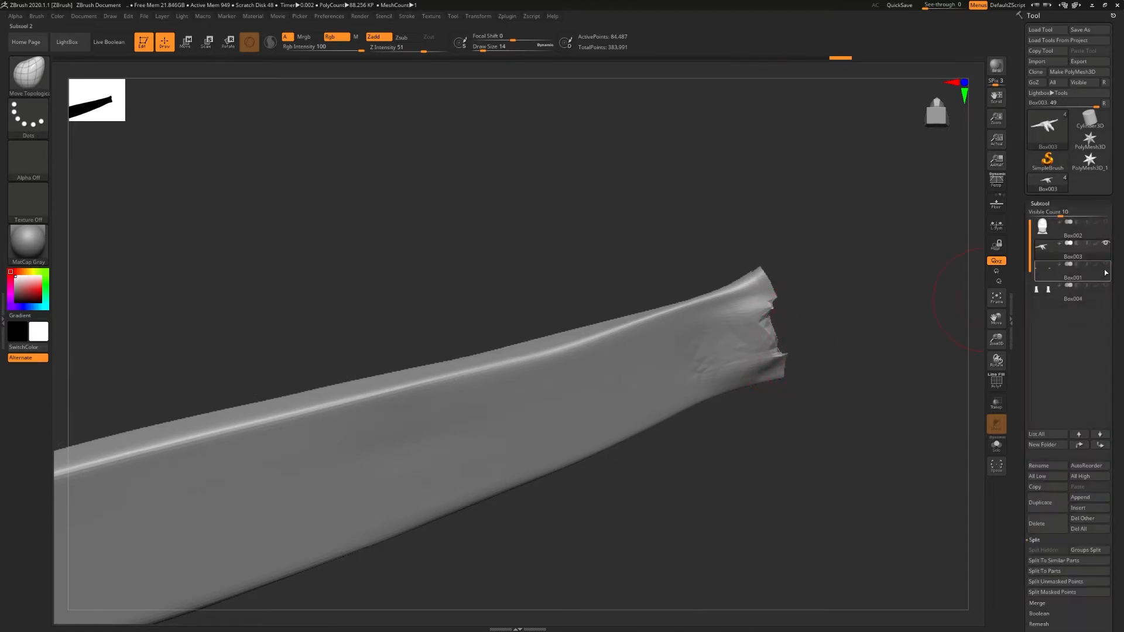
click(1106, 271)
right_drag(779, 337, 571, 340)
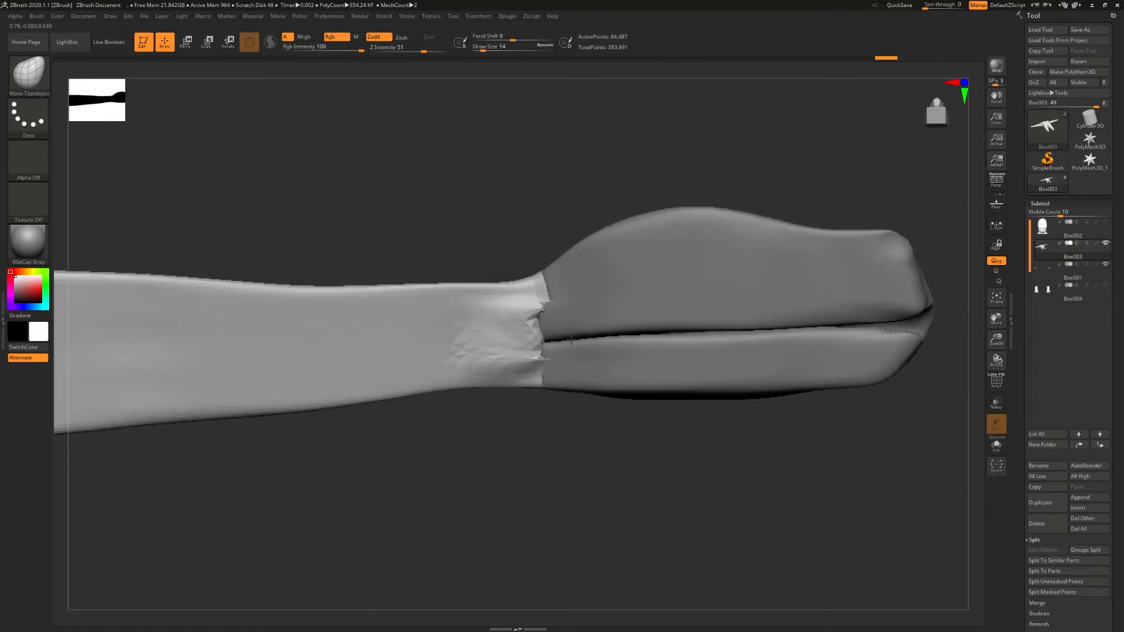
click(1060, 274)
click(1107, 244)
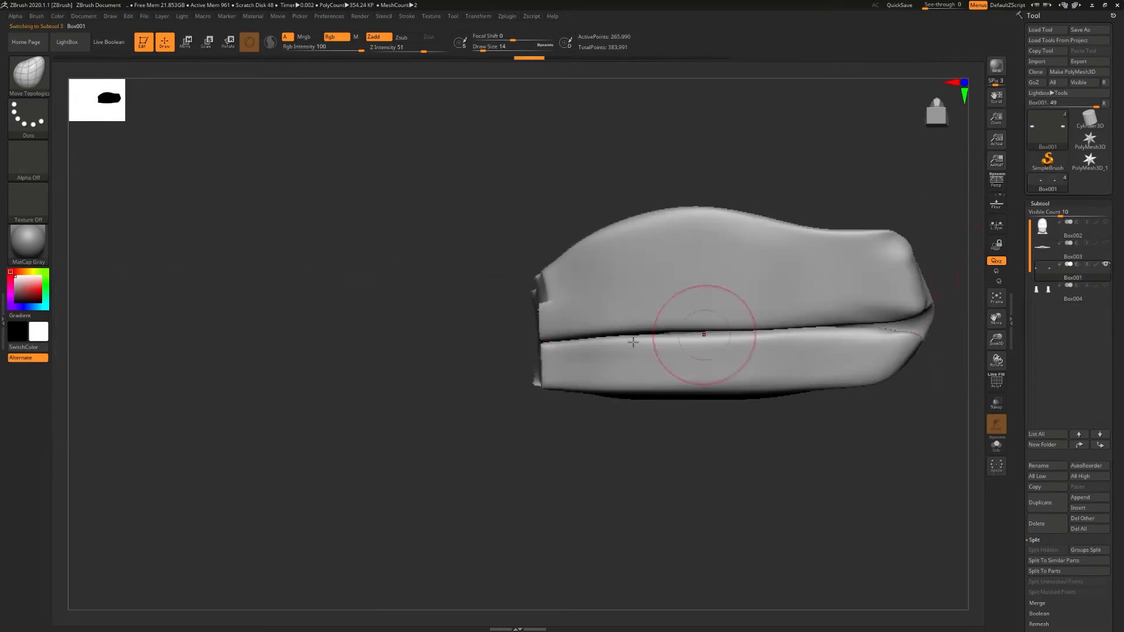
- Set the draw size to 7 and mask a strip along the deep crease running the length of the hand
key(s)
mouse_move(605, 346)
mouse_down()
mouse_move(907, 324)
mouse_move(708, 325)
mouse_up()
key(ctrl)
mouse_move(779, 469)
mouse_down()
mouse_move(598, 475)
mouse_move(679, 469)
mouse_up()
ctrl+drag(703, 312, 691, 313)
drag(550, 445, 630, 439)
- Invert the mask on the hands and hide the unmasked crease strip
click(1042, 203)
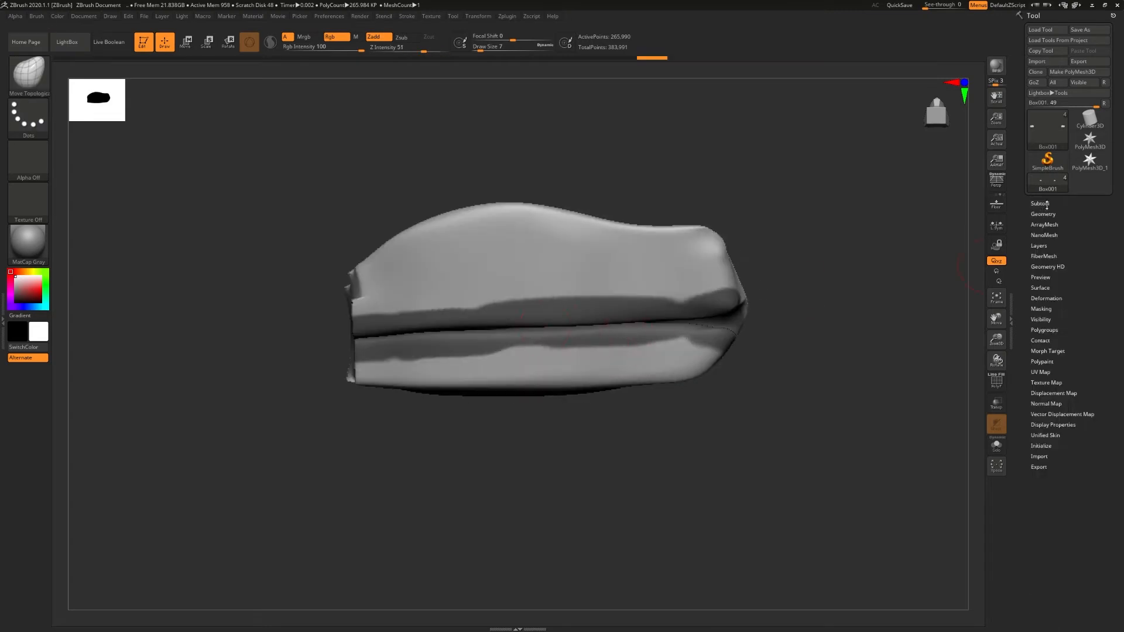
click(1041, 320)
click(1039, 330)
key(ctrl+z)
key(ctrl+i)
click(1047, 329)
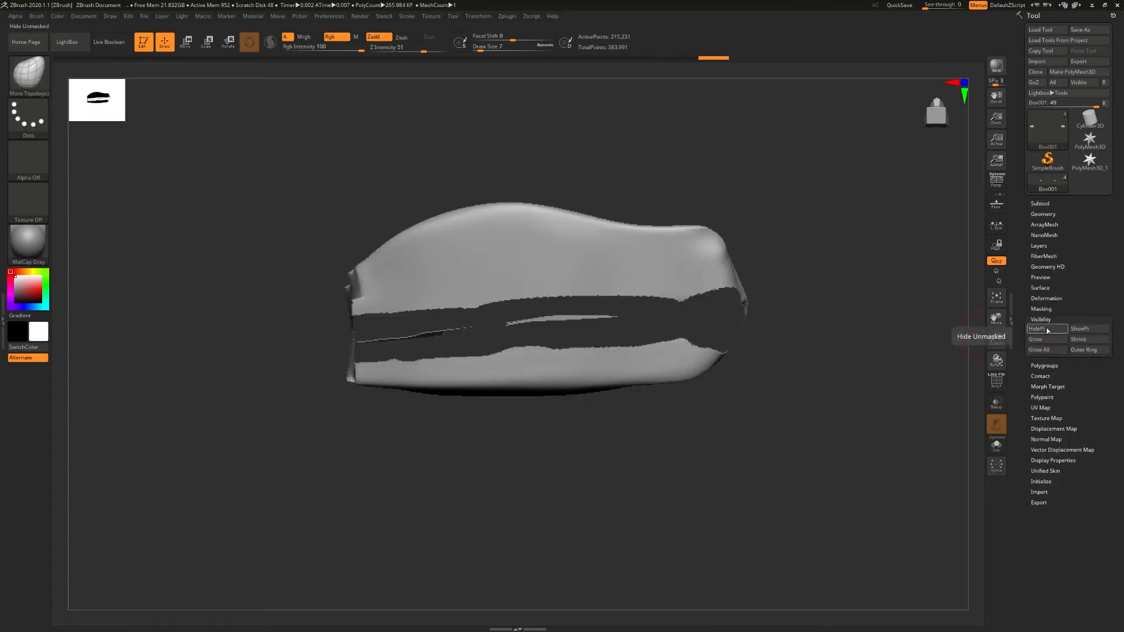
- Delete the hidden crease polygons from the hands and close the gaps in the mesh
click(1045, 215)
click(1046, 435)
click(1041, 244)
click(1045, 435)
mouse_move(677, 311)
right_down()
mouse_move(406, 311)
mouse_move(660, 339)
mouse_move(681, 328)
right_up()
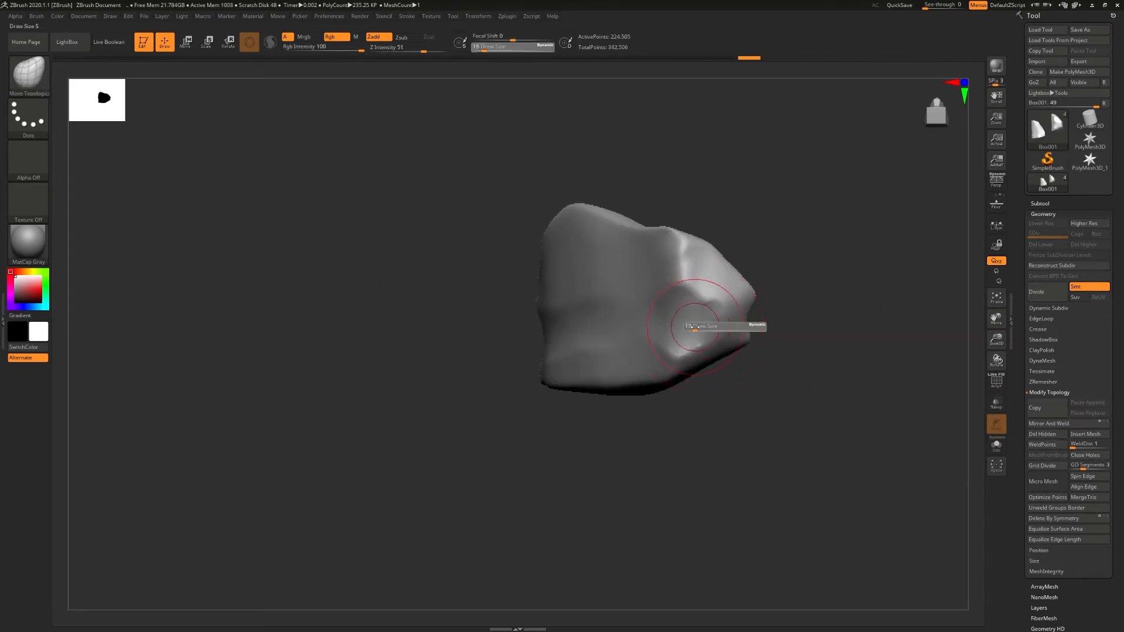
- Try to reshape and smooth the grooved surface of the hand, and undo the strokes
right_drag(683, 321, 565, 311)
click(384, 47)
drag(410, 316, 548, 313)
shift+drag(538, 316, 466, 322)
key(ctrl+z)
key(ctrl+z)
key(ctrl+z)
- Set the sculpting intensity to 2 and work over the grooves along the side of the hand
click(387, 47)
text(2)
mouse_move(378, 344)
right_down()
mouse_move(527, 343)
mouse_move(380, 344)
right_up()
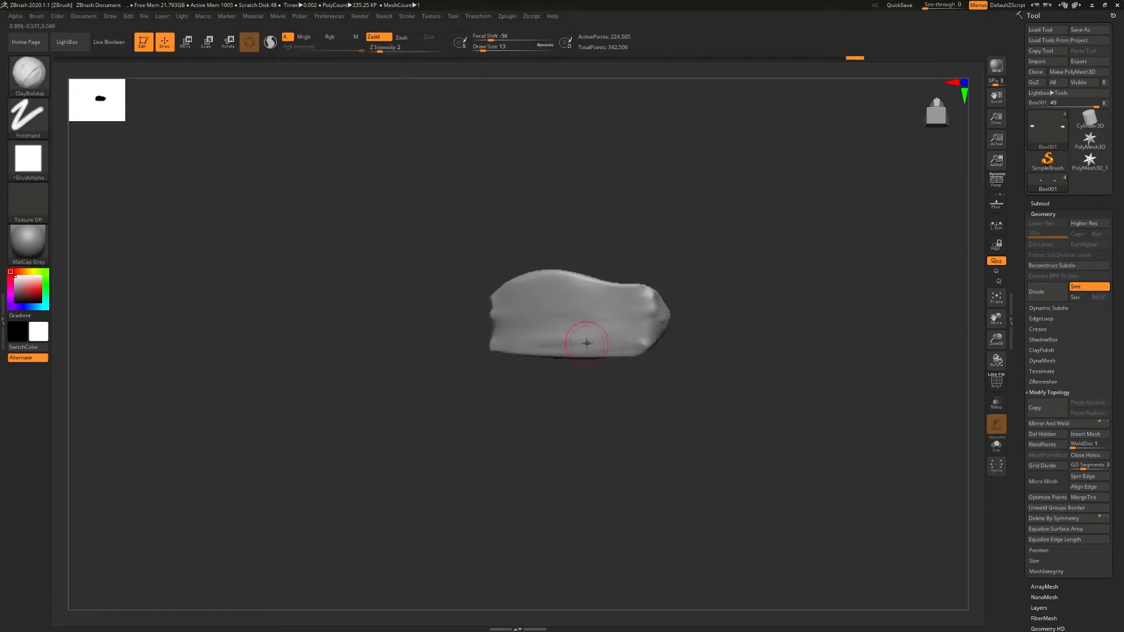
right_drag(586, 344, 494, 328)
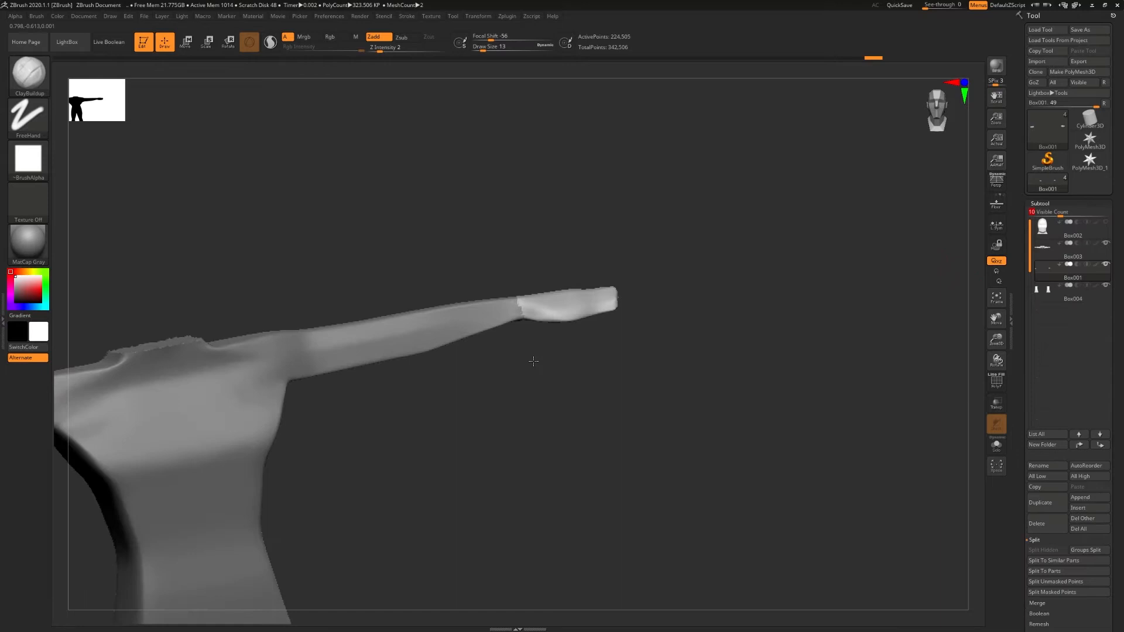
- Show the rest of the figure beside the hands and make the head subtool Box002 active
right_drag(533, 361, 595, 317)
click(1105, 222)
alt+right_drag(517, 268, 744, 296)
click(1052, 232)
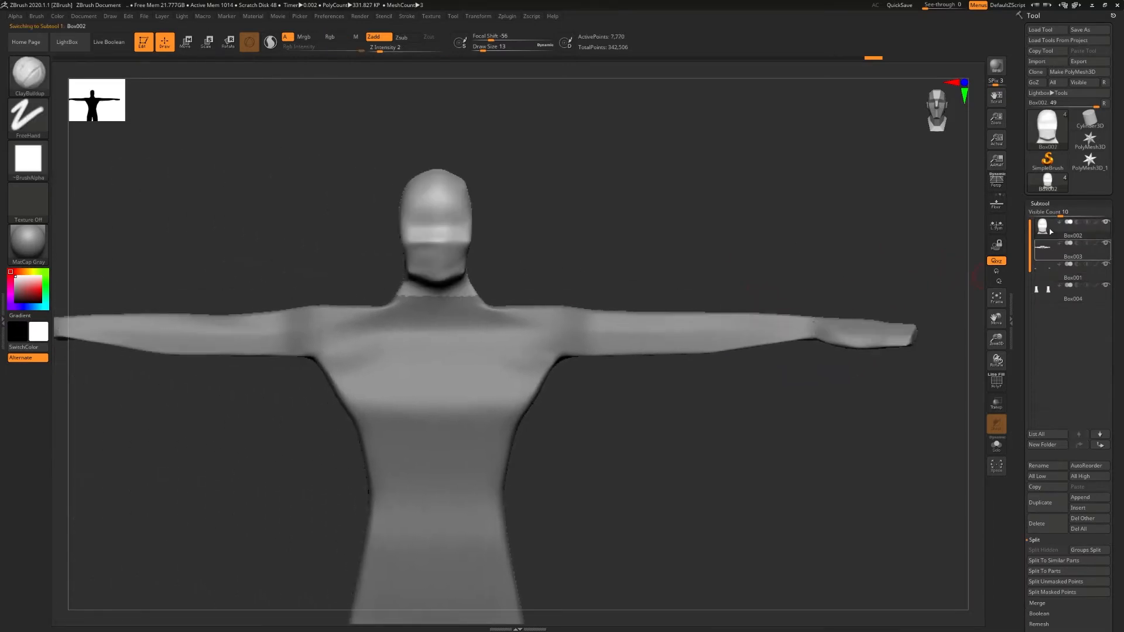
- Check the head in Solo mode and the subtools spread apart with Xpose, and restore the assembled figure
click(996, 444)
right_drag(602, 319, 468, 288)
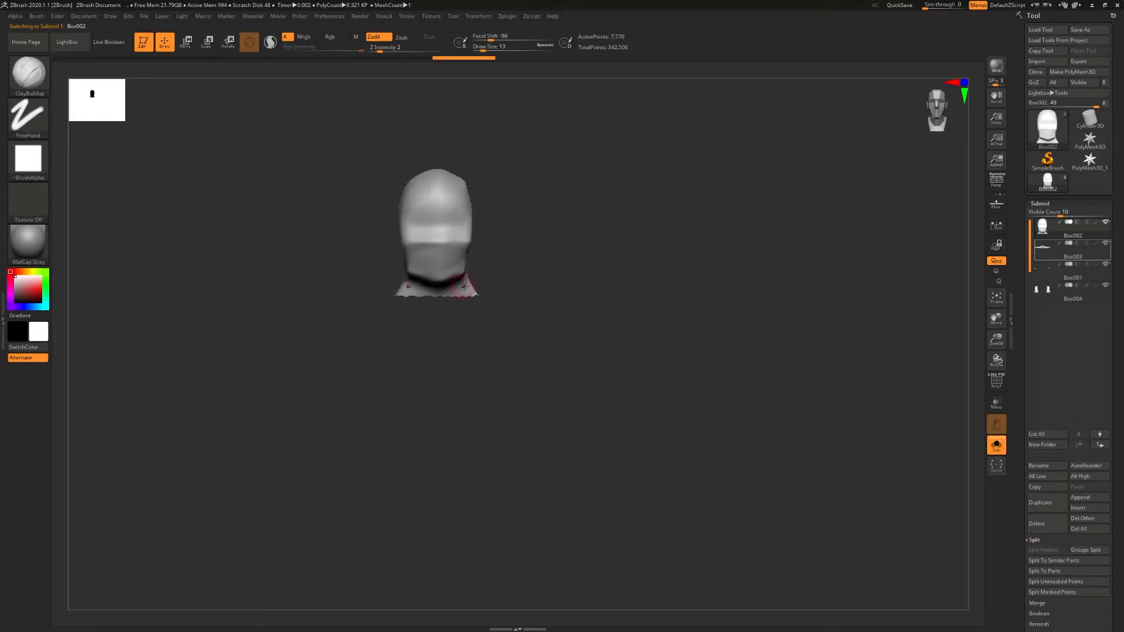
click(998, 448)
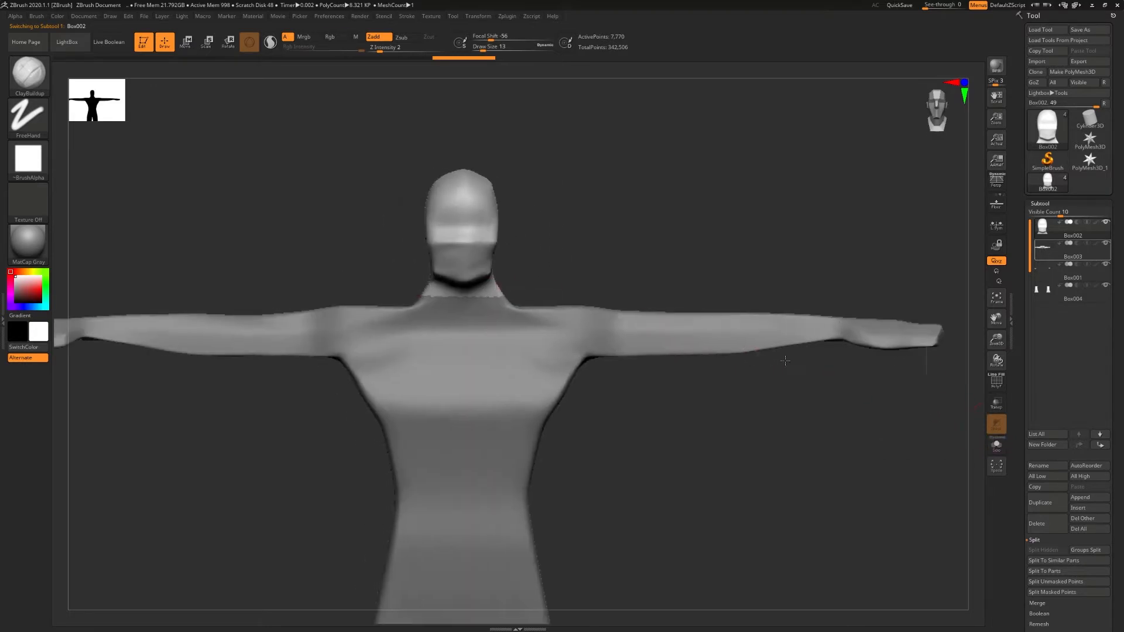
click(996, 468)
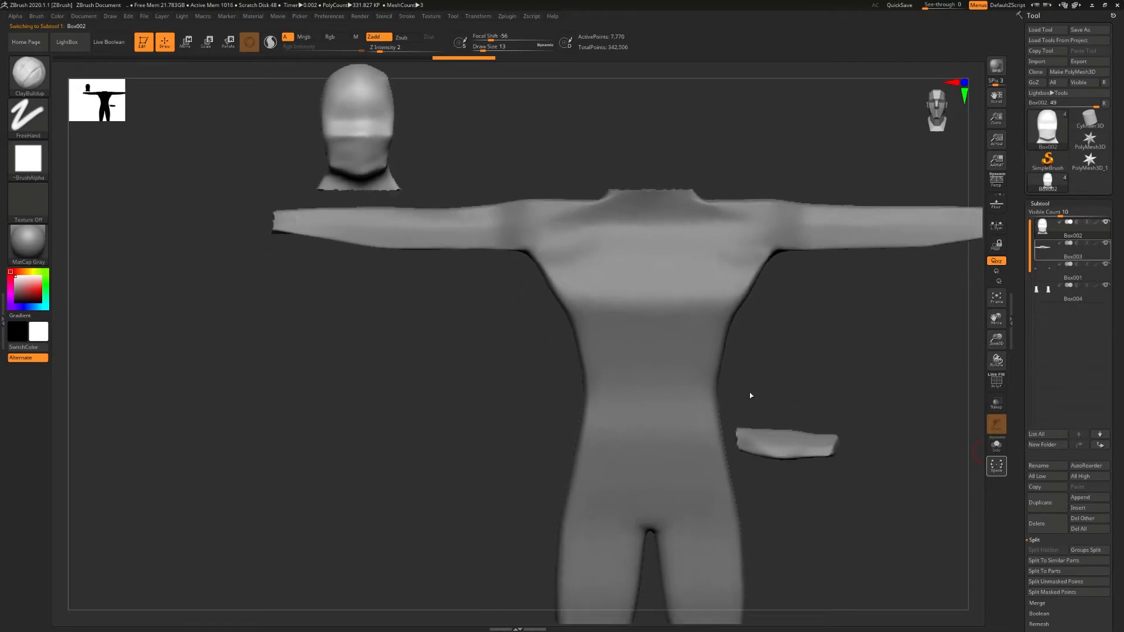
mouse_move(732, 366)
ctrl+right_down()
mouse_move(766, 369)
mouse_move(645, 341)
mouse_move(701, 371)
mouse_move(683, 356)
ctrl+right_up()
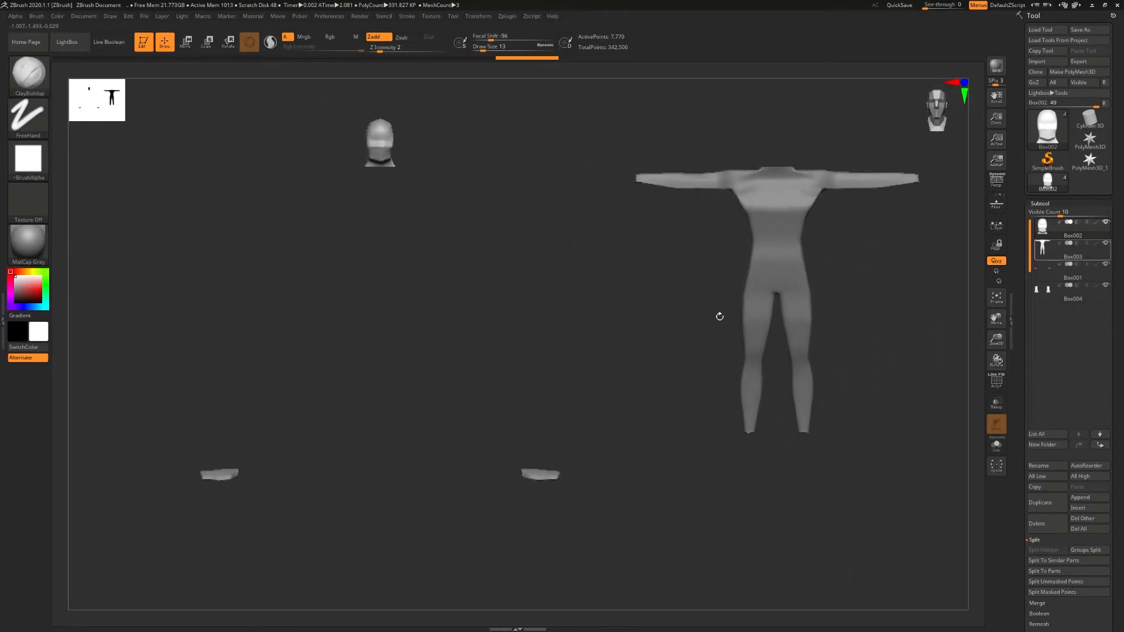
click(1003, 447)
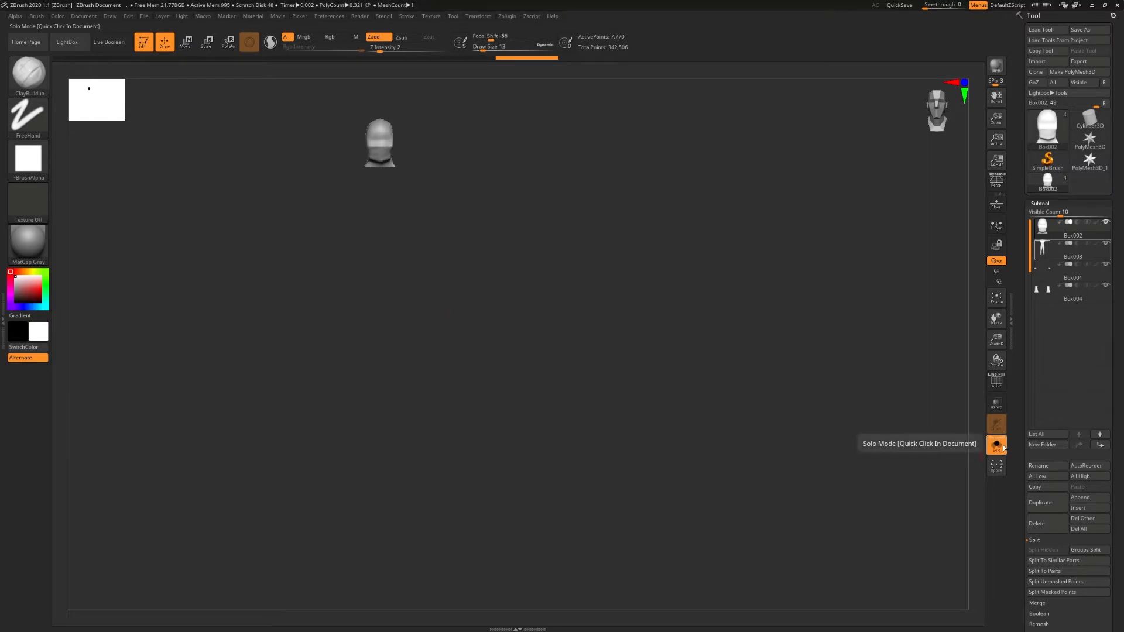
click(1003, 447)
click(996, 465)
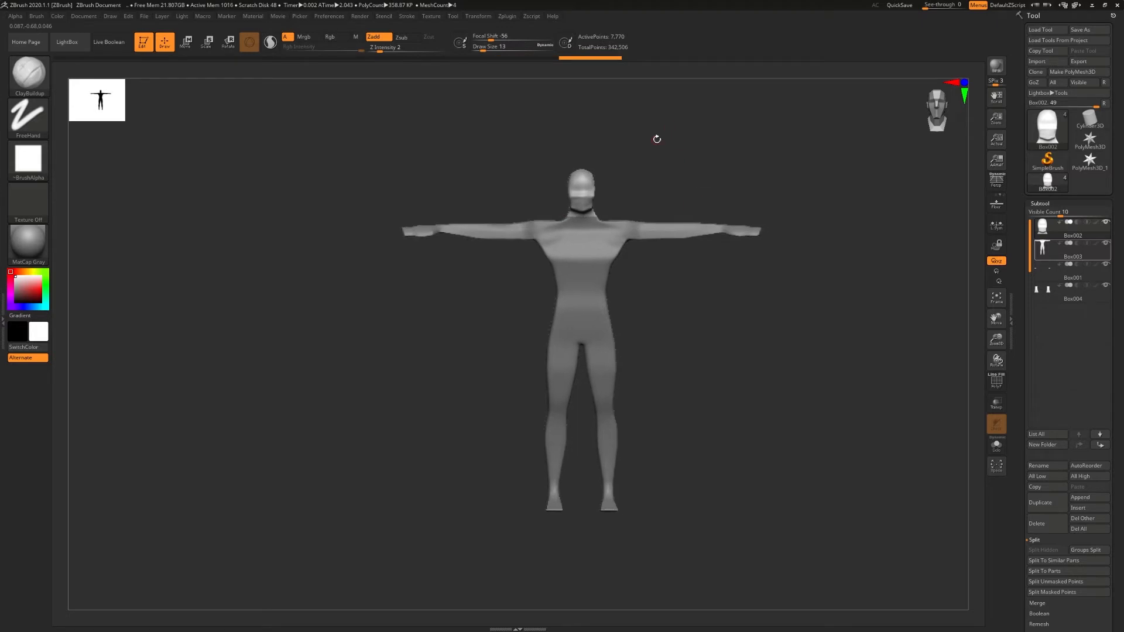
- Subdivide the head subtool once to raise it to subdivision level 2
ctrl+right_drag(943, 226, 696, 161)
alt+right_drag(696, 161, 705, 258)
mouse_move(706, 258)
ctrl+right_down()
mouse_move(673, 259)
mouse_move(641, 293)
ctrl+right_up()
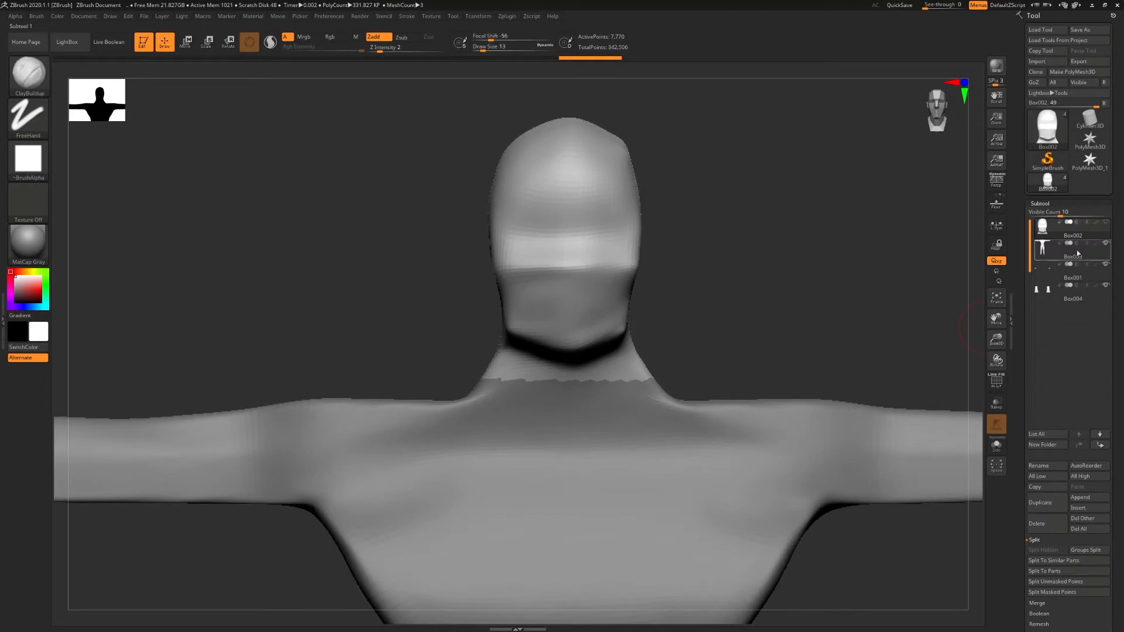
click(1040, 203)
click(1043, 214)
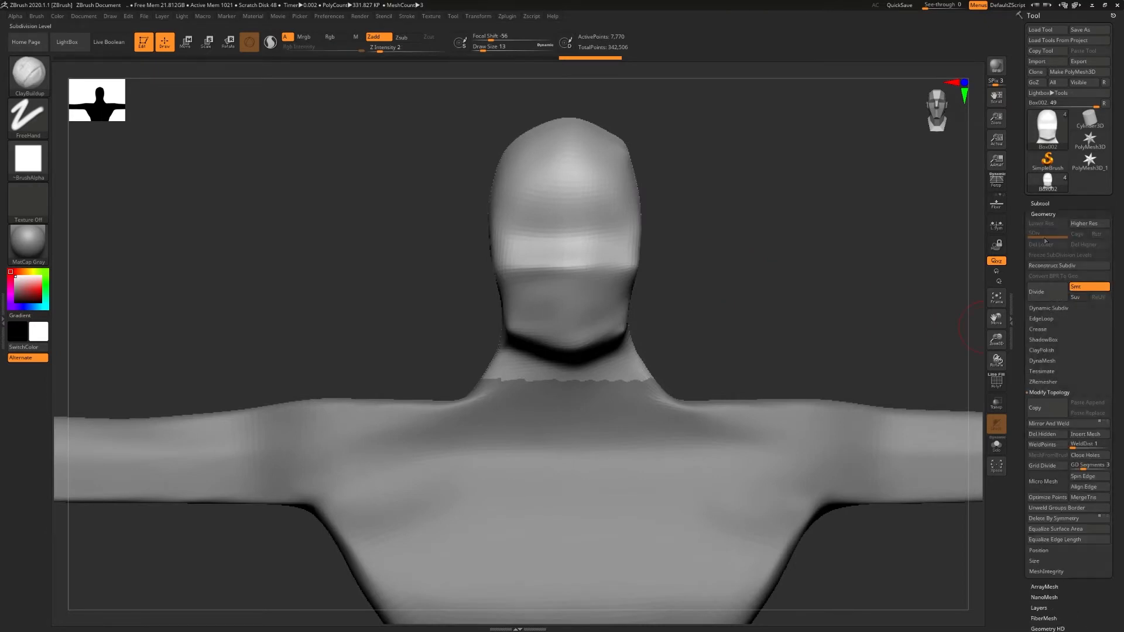
click(1036, 293)
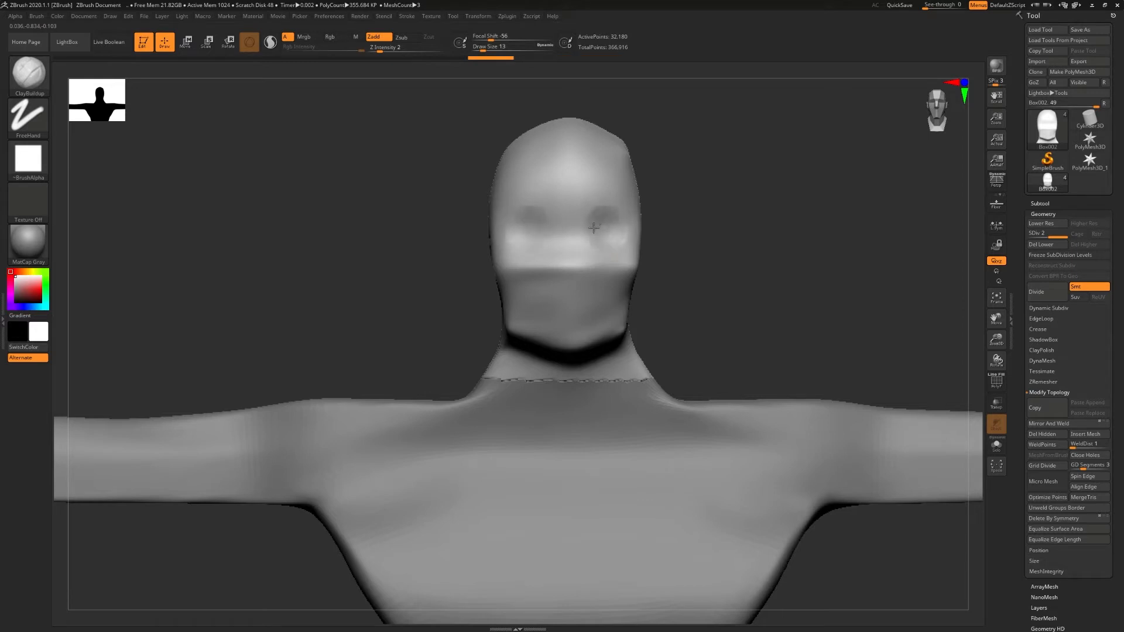
- Block in the eye sockets, nose, mouth and ears on the head with the ClayBuildup brush
drag(570, 250, 568, 272)
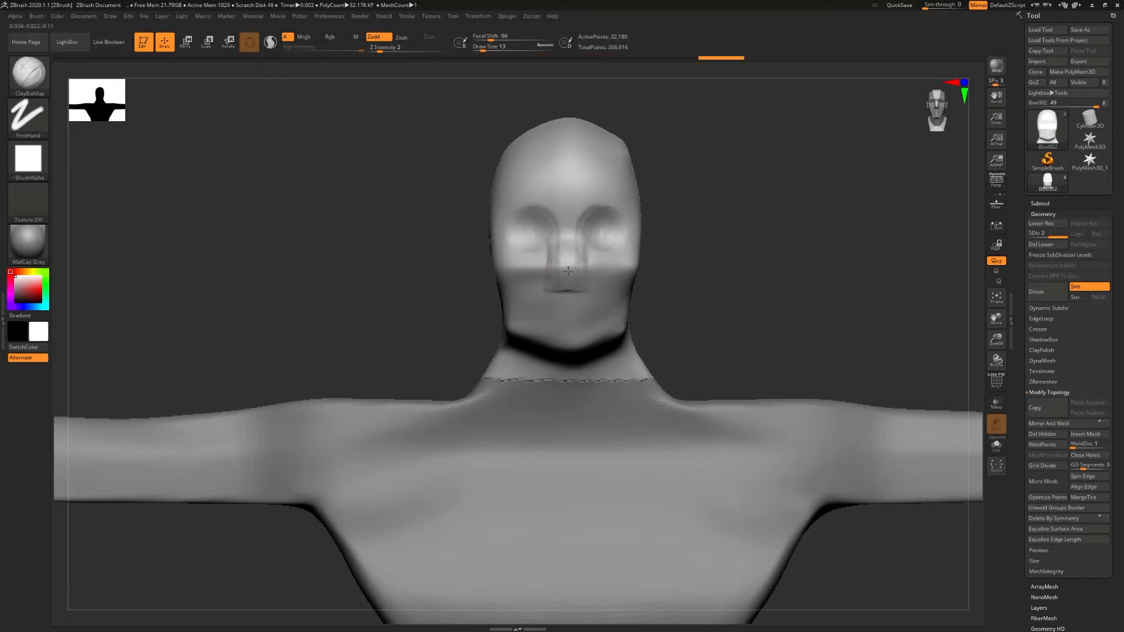
drag(561, 310, 584, 315)
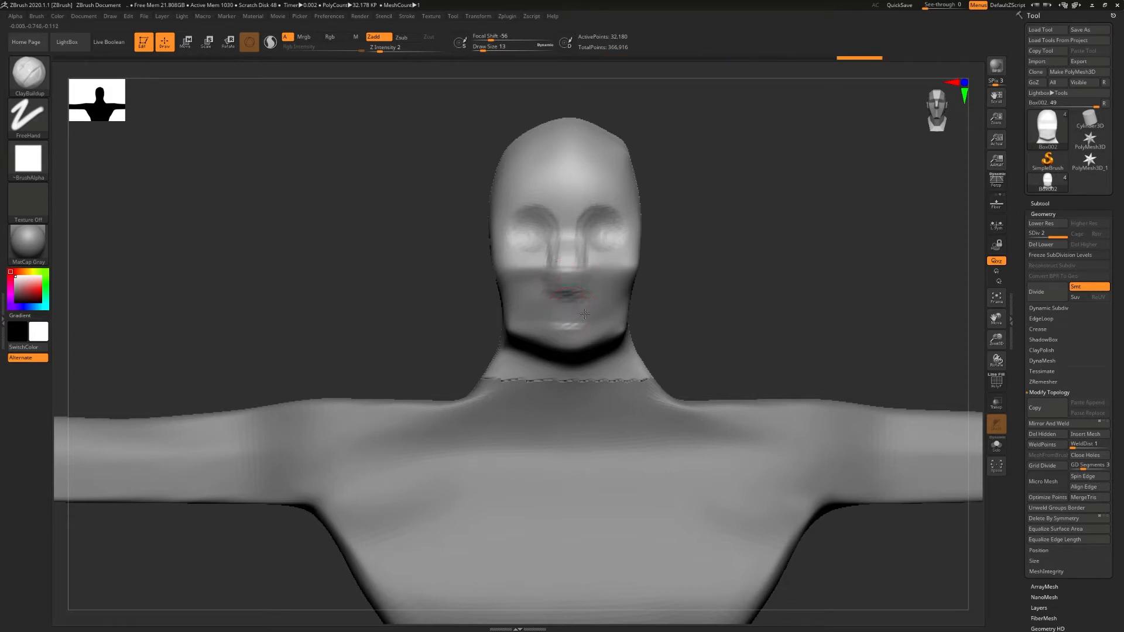
drag(694, 314, 635, 299)
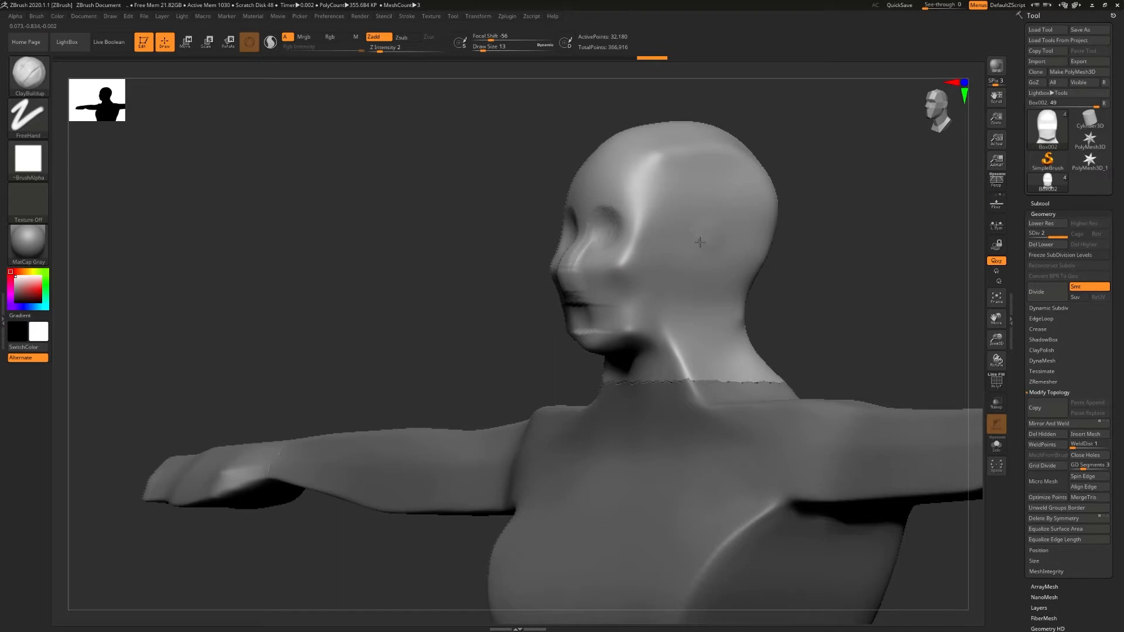
drag(699, 248, 702, 241)
shift+right_drag(702, 241, 710, 246)
drag(707, 241, 700, 258)
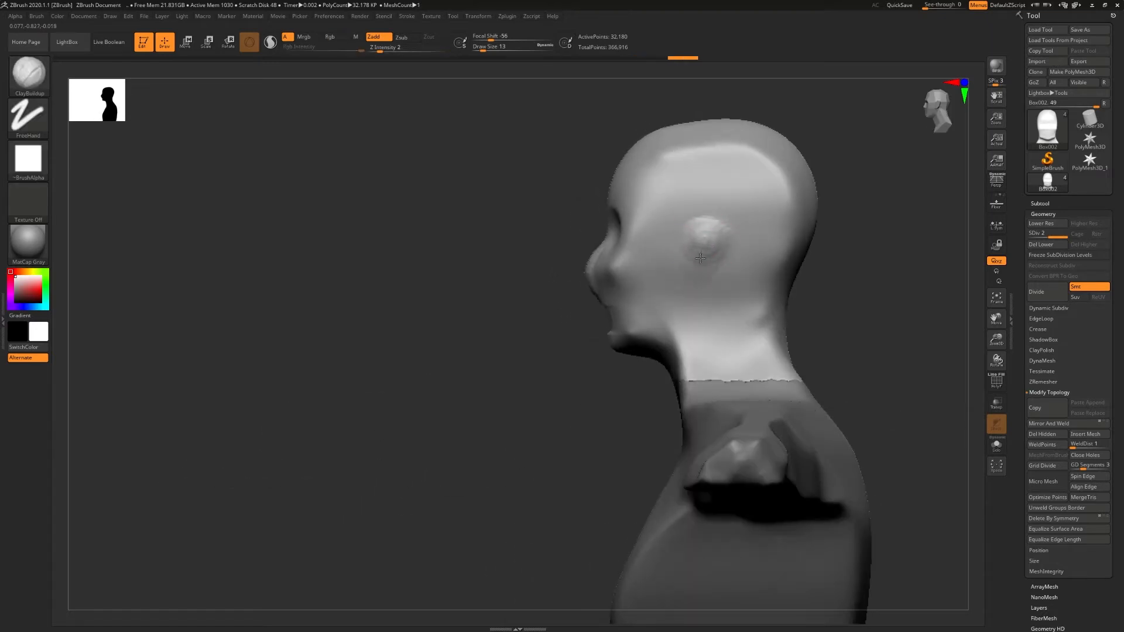
shift+right_drag(714, 261, 743, 269)
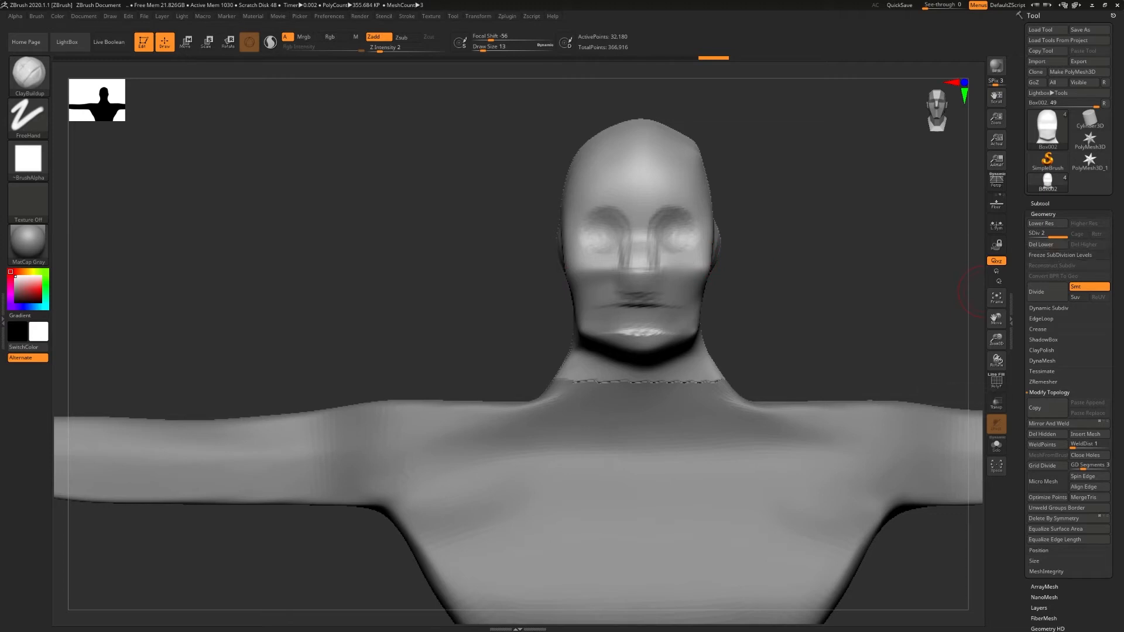
- Set the draw size to 6 and build up the brow ridges, eye sockets and nose on the face
alt+drag(933, 374, 917, 391)
drag(446, 200, 421, 196)
key(s)
drag(655, 248, 651, 249)
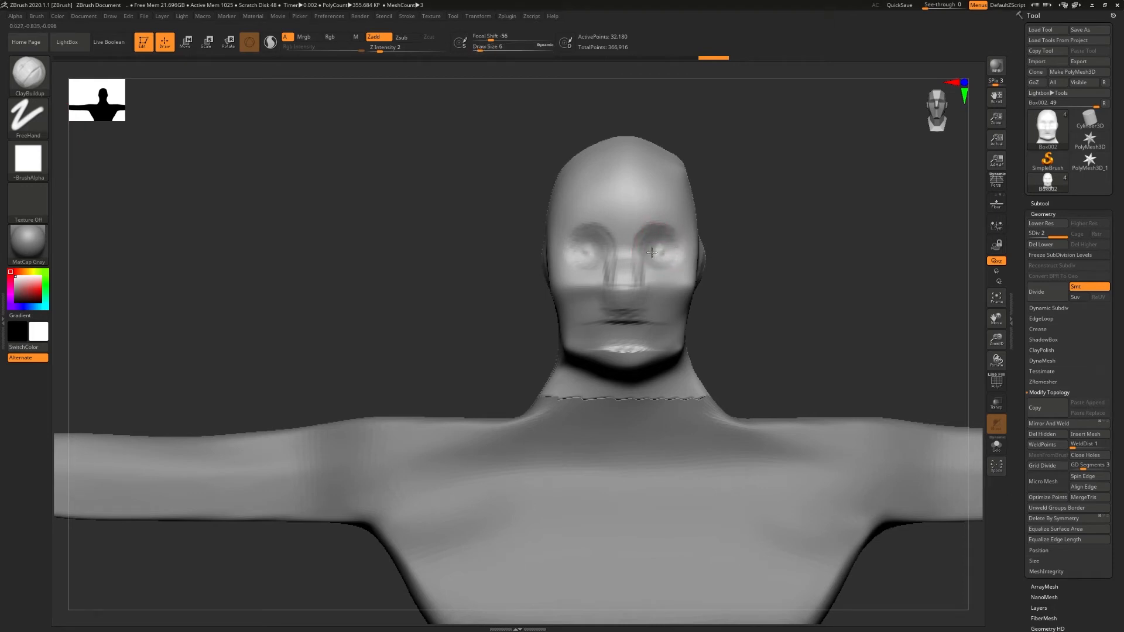
ctrl+right_drag(632, 264, 651, 238)
mouse_move(673, 179)
mouse_down()
mouse_move(636, 201)
mouse_move(706, 196)
mouse_up()
drag(636, 184, 699, 170)
mouse_move(692, 162)
mouse_down()
mouse_move(621, 175)
mouse_move(685, 192)
mouse_up()
mouse_move(614, 243)
mouse_down()
mouse_move(615, 233)
mouse_move(623, 304)
mouse_move(641, 319)
mouse_move(620, 296)
mouse_move(627, 240)
mouse_up()
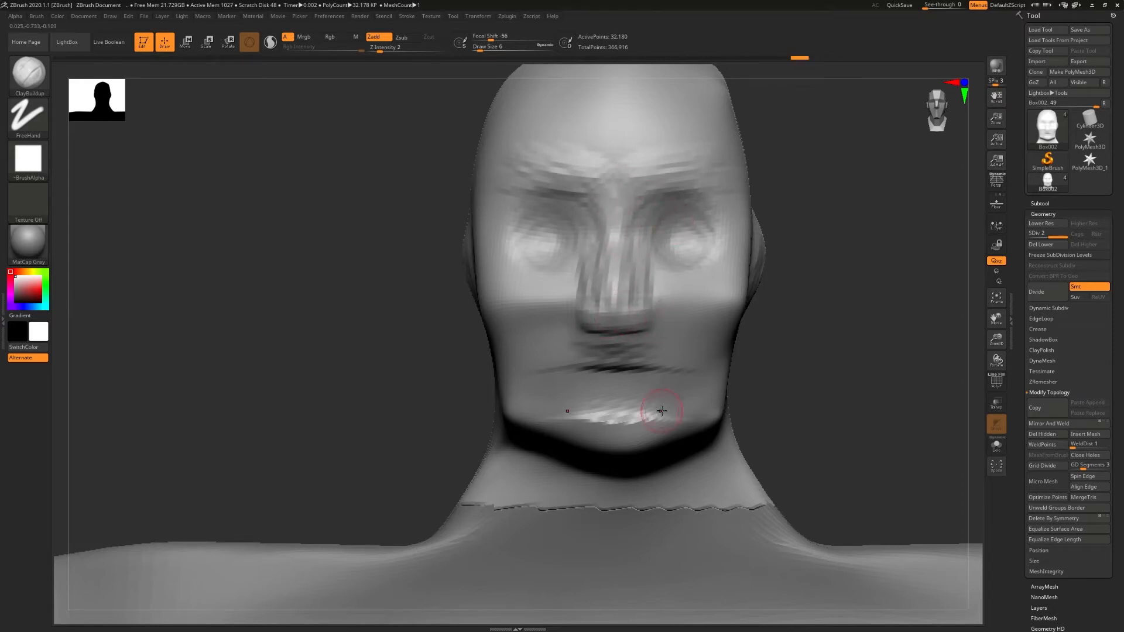
- Sculpt the upper and lower lips around the mouth line with the ClayBuildup brush
drag(644, 365, 680, 371)
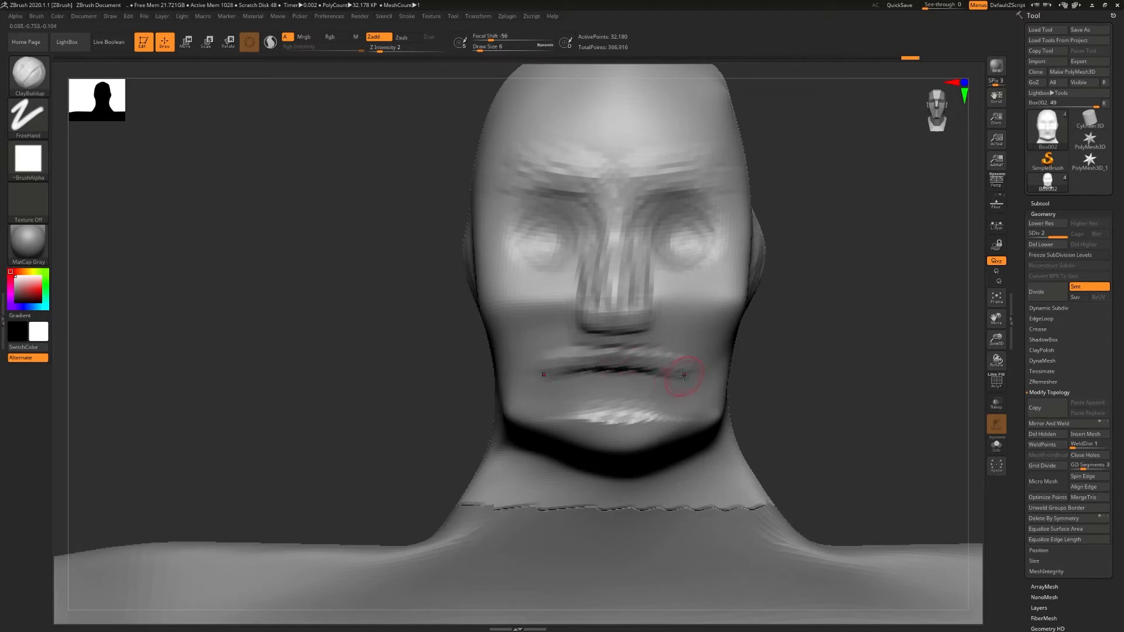
mouse_move(612, 385)
mouse_down()
mouse_move(659, 388)
mouse_move(673, 377)
mouse_move(680, 364)
mouse_move(649, 352)
mouse_up()
mouse_move(649, 351)
right_down()
mouse_move(518, 346)
mouse_move(632, 328)
right_up()
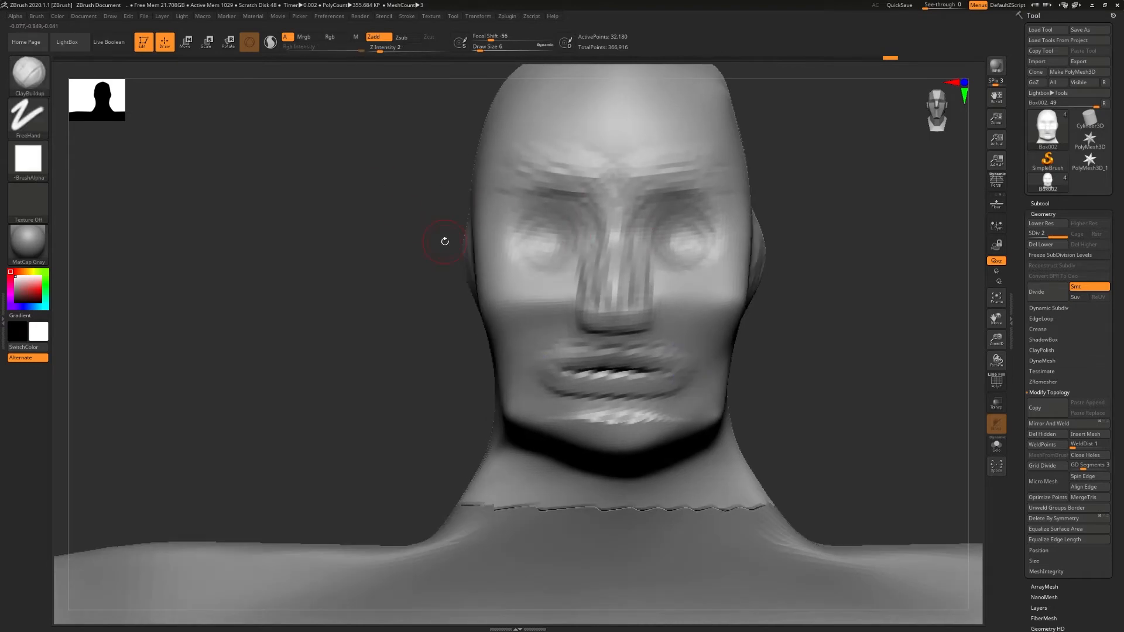
- Narrow the jaw and reshape the cheeks and chin with an enlarged Move Topological brush
click(44, 83)
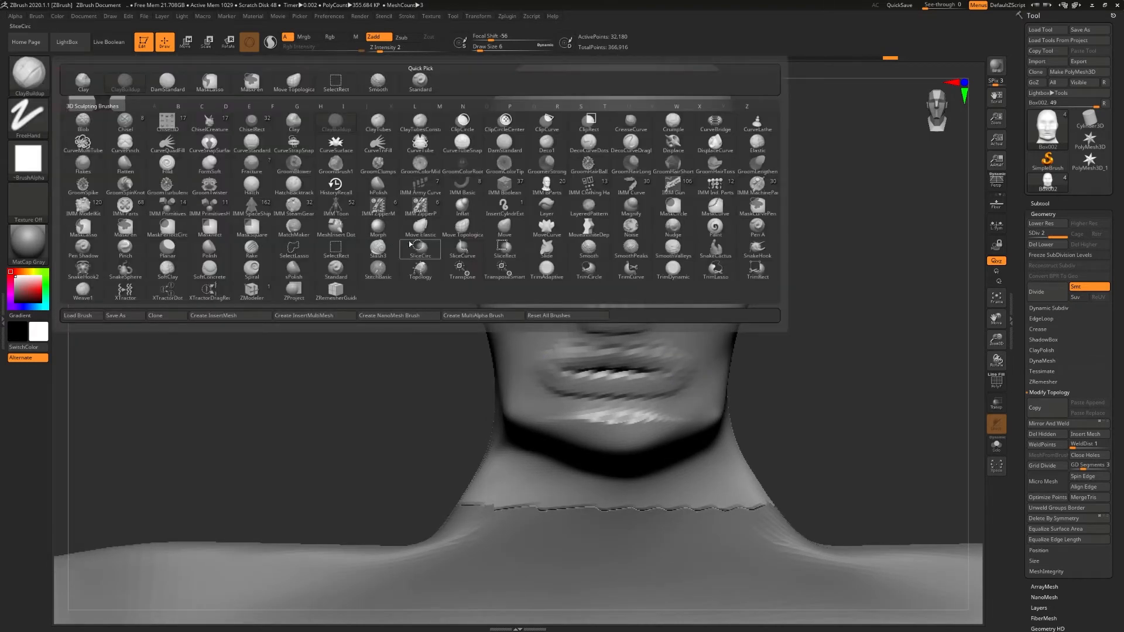
click(457, 230)
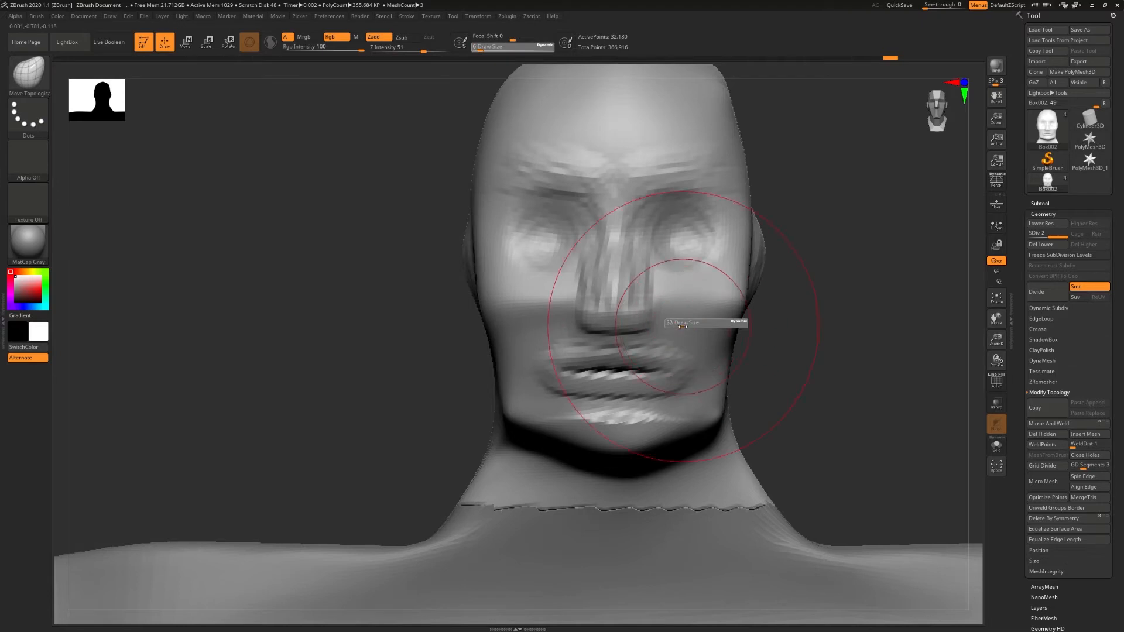
drag(718, 302, 707, 305)
mouse_move(714, 408)
mouse_down()
mouse_move(689, 407)
mouse_move(696, 383)
mouse_move(663, 444)
mouse_move(677, 443)
mouse_up()
mouse_move(803, 432)
mouse_down()
mouse_move(655, 425)
mouse_move(735, 440)
mouse_up()
right_drag(735, 439, 685, 442)
drag(736, 446, 760, 439)
right_drag(760, 440, 807, 437)
mouse_move(832, 439)
mouse_down()
mouse_move(822, 440)
mouse_move(826, 412)
mouse_up()
drag(836, 377, 830, 381)
right_drag(830, 384, 853, 382)
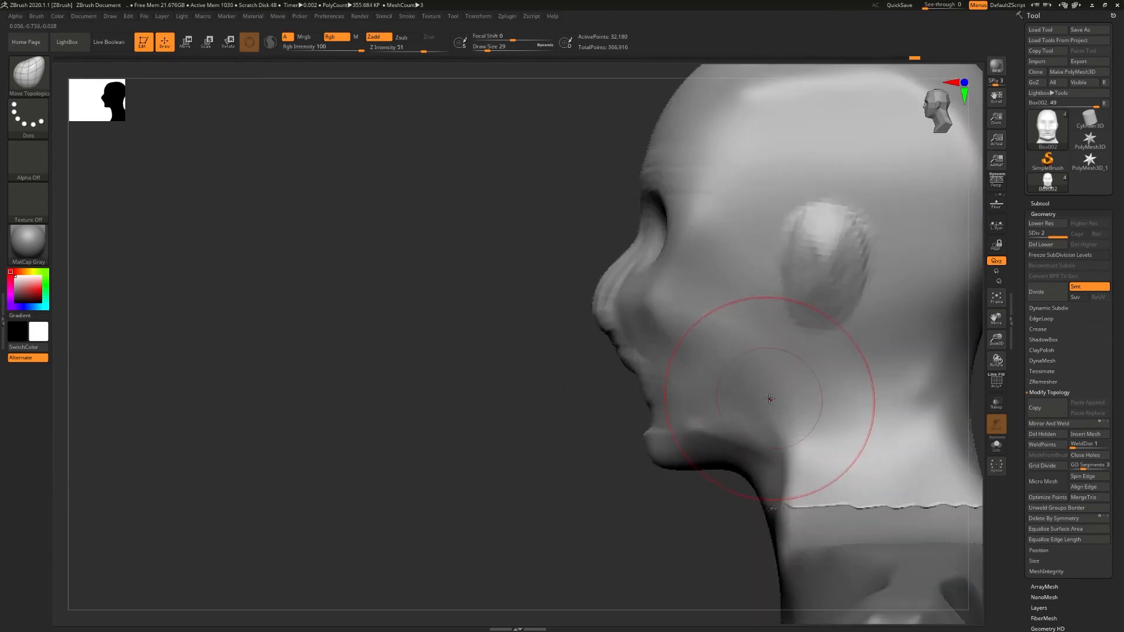
- Build up the area beneath the jaw and along the neck with ClayBuildup at draw size 11, and smooth it
key(b)
key(c)
key(b)
key(s)
mouse_move(770, 410)
mouse_down()
mouse_move(755, 410)
mouse_move(752, 459)
mouse_move(722, 461)
mouse_move(802, 429)
mouse_move(828, 389)
mouse_move(811, 443)
mouse_up()
key(shift)
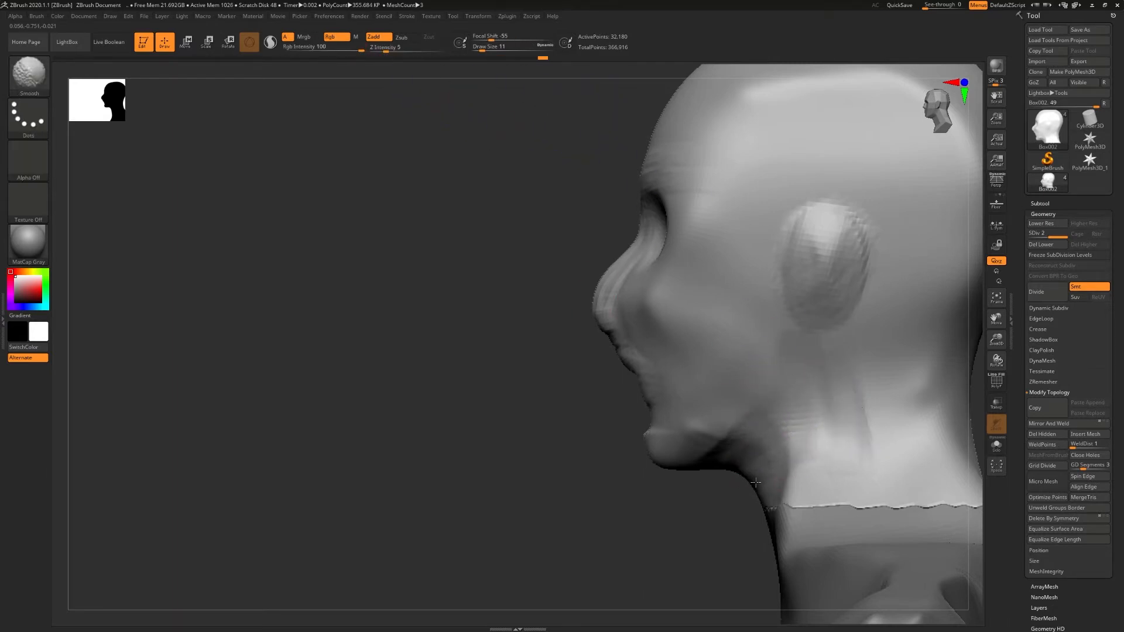
mouse_move(668, 524)
mouse_down()
mouse_move(823, 438)
mouse_move(759, 419)
mouse_move(771, 410)
mouse_up()
- Reshape the profile of the nose and lips from the side with Move Topological at draw size 23
key(b)
key(m)
key(t)
drag(780, 308, 775, 306)
right_drag(774, 305, 604, 304)
drag(771, 305, 803, 304)
right_drag(819, 304, 813, 306)
mouse_move(773, 307)
mouse_down()
mouse_move(792, 311)
mouse_move(765, 281)
mouse_up()
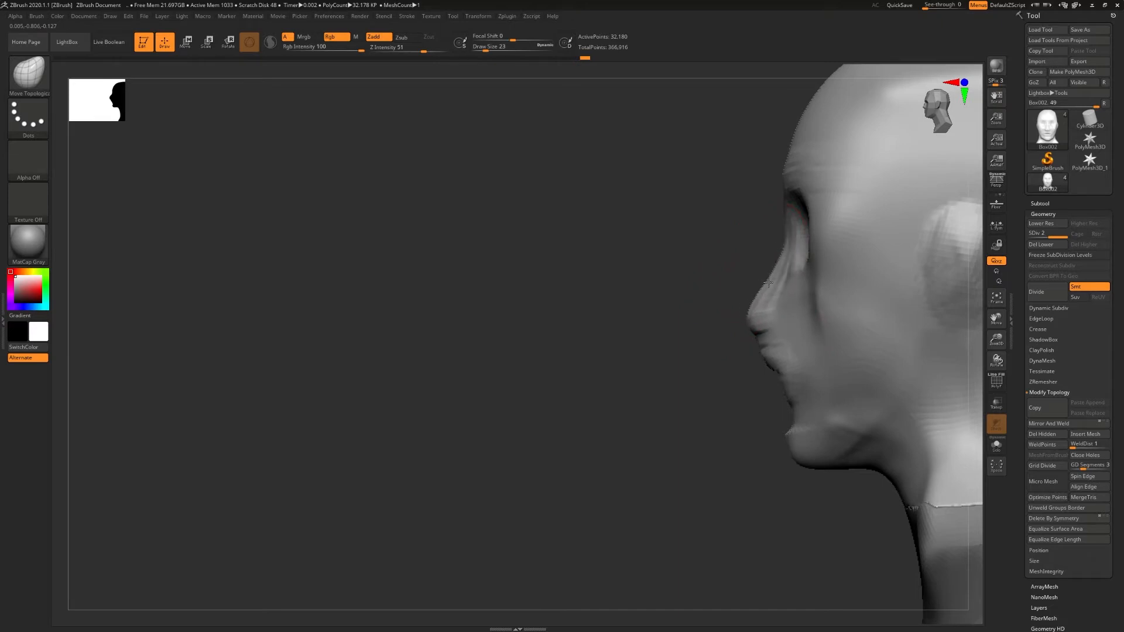
drag(761, 353, 783, 349)
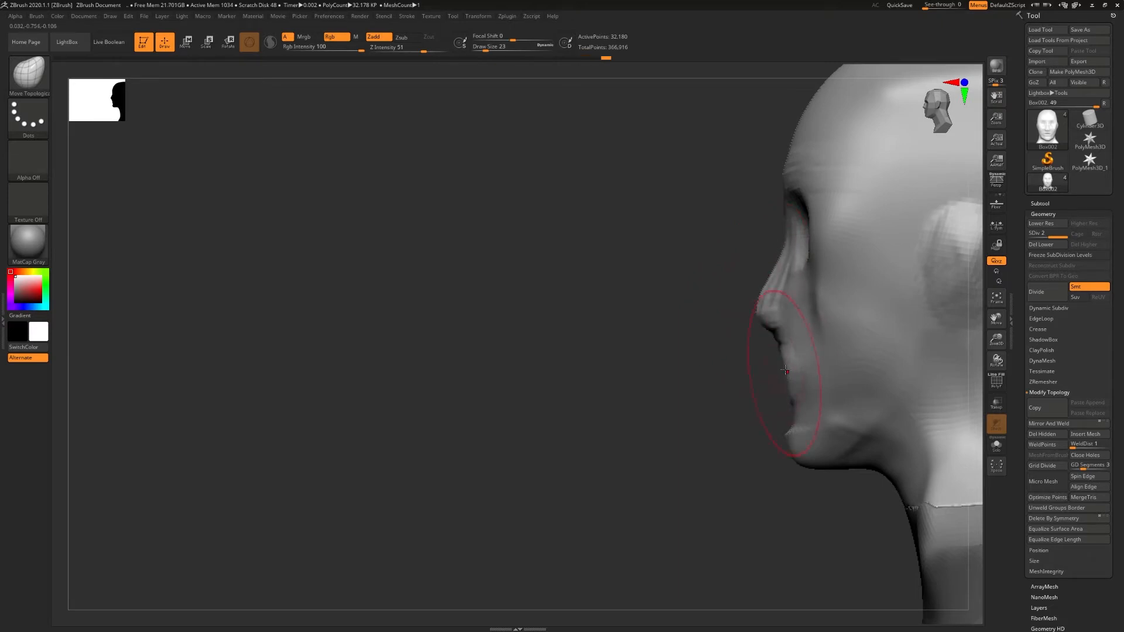
drag(778, 294, 771, 279)
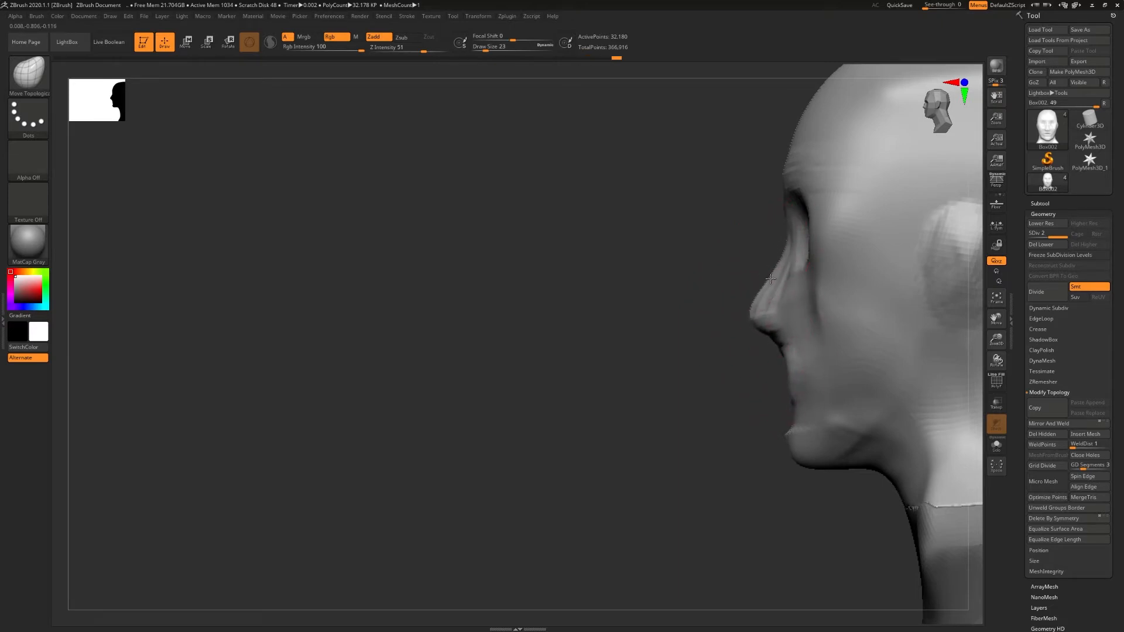
- Smooth the angular upper corners of the skull and round the crown with Move Topological at draw size 27
mouse_move(832, 161)
alt+right_down()
mouse_move(743, 250)
mouse_move(766, 190)
alt+right_up()
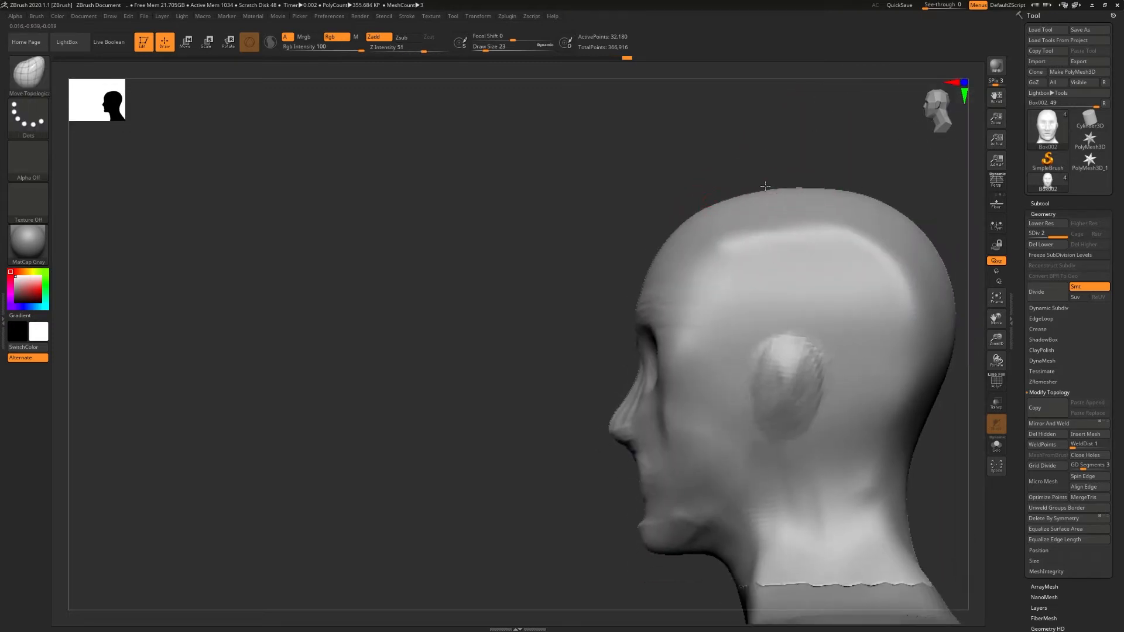
shift+right_drag(673, 232, 730, 334)
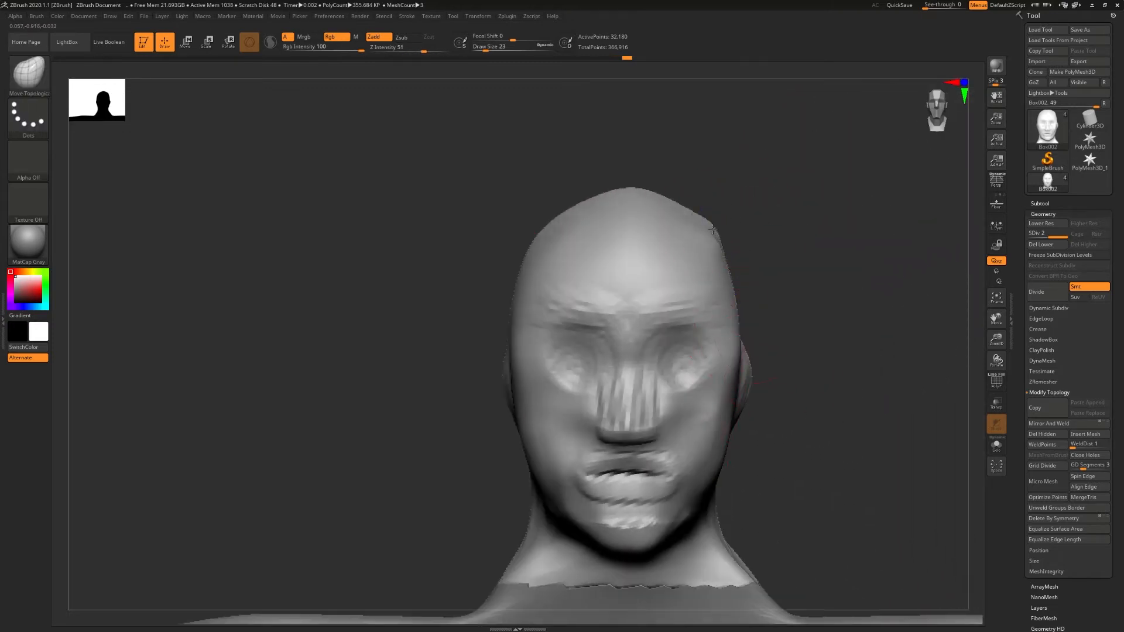
key(shift)
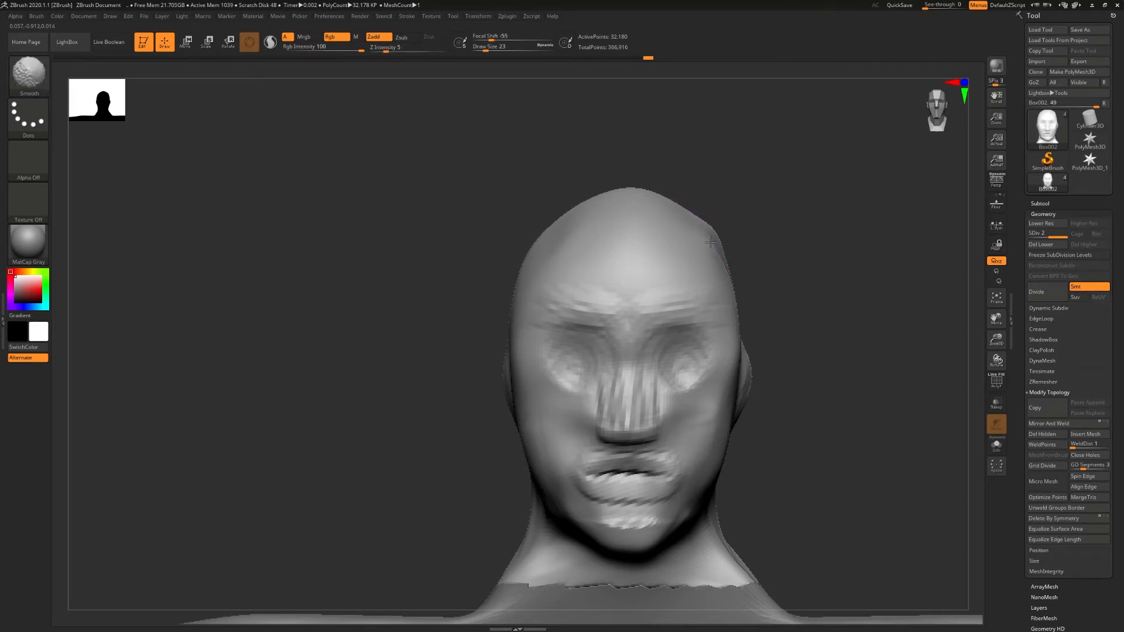
mouse_move(706, 250)
shift+right_down()
mouse_move(778, 238)
mouse_move(841, 250)
mouse_move(751, 244)
shift+right_up()
shift+drag(655, 192, 645, 189)
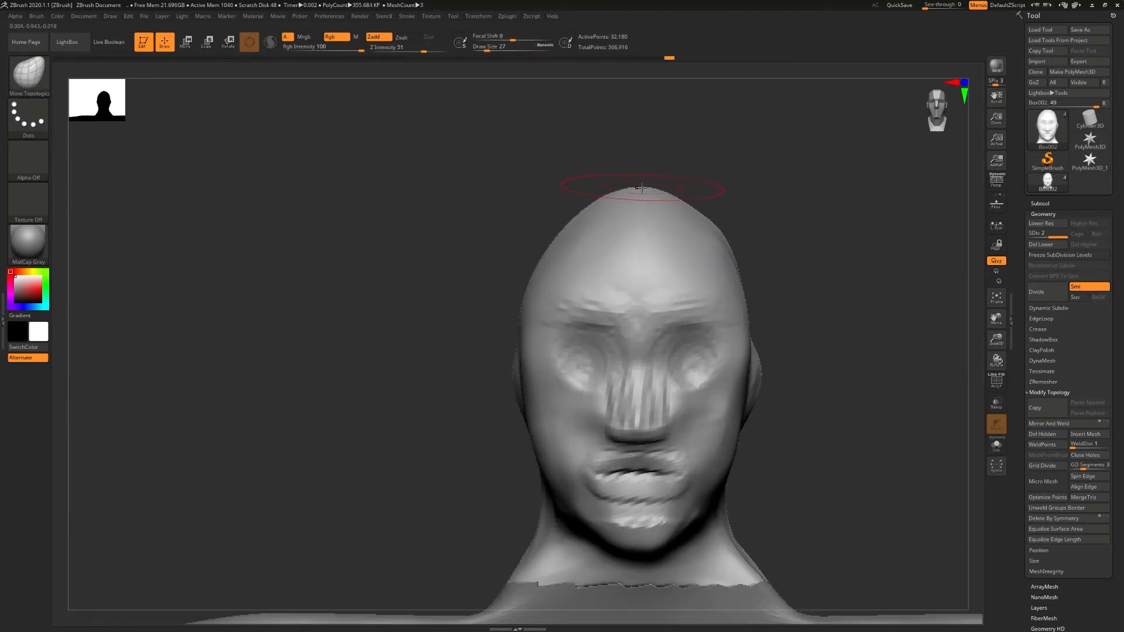
alt+drag(790, 288, 783, 216)
- Switch to ClayBuildup, resize the brush, and hollow rounder eye sockets while reworking the cheeks and mouth area
drag(711, 368, 693, 373)
key(b)
key(c)
key(b)
mouse_move(820, 334)
mouse_down()
mouse_move(743, 334)
mouse_move(688, 350)
mouse_move(741, 318)
mouse_move(808, 337)
mouse_up()
key(s)
drag(684, 351, 755, 331)
mouse_move(767, 345)
right_down()
mouse_move(831, 363)
mouse_move(747, 432)
right_up()
drag(748, 432, 715, 431)
right_drag(728, 432, 791, 436)
drag(697, 445, 662, 443)
- Smooth out the forehead, brow and lip strokes, and rebuild the bridge and tip of the nose
mouse_move(723, 220)
mouse_down()
mouse_move(698, 176)
mouse_move(729, 217)
mouse_up()
mouse_move(722, 159)
shift+mouse_down()
mouse_move(700, 238)
mouse_move(723, 346)
mouse_move(717, 418)
shift+mouse_up()
mouse_move(718, 419)
shift+mouse_down()
mouse_move(658, 448)
mouse_move(673, 404)
shift+mouse_up()
shift+drag(673, 404, 720, 364)
mouse_move(720, 357)
right_down()
mouse_move(664, 334)
mouse_move(716, 281)
right_up()
mouse_move(725, 285)
alt+mouse_down()
mouse_move(697, 284)
mouse_move(718, 281)
alt+mouse_up()
mouse_move(685, 298)
right_down()
mouse_move(729, 312)
mouse_move(725, 301)
mouse_move(752, 310)
mouse_move(748, 319)
right_up()
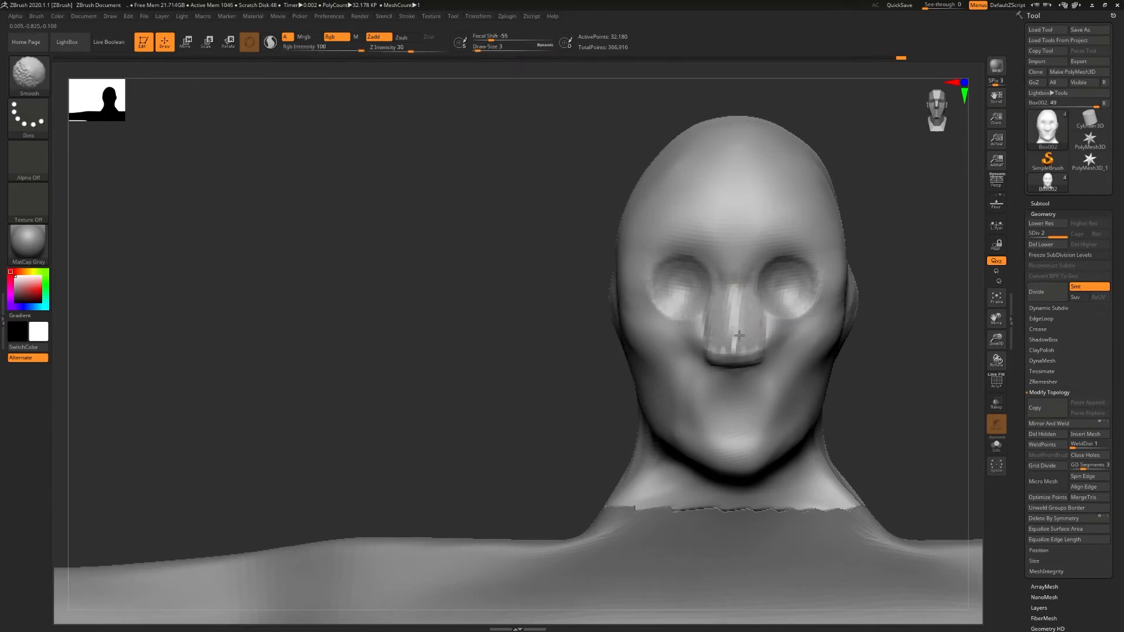
mouse_move(760, 322)
right_down()
mouse_move(739, 325)
mouse_move(770, 343)
mouse_move(788, 375)
right_up()
- Carve creases around both sides of the nose's base with the DamStandard brush at draw size 3
key(b)
key(d)
key(s)
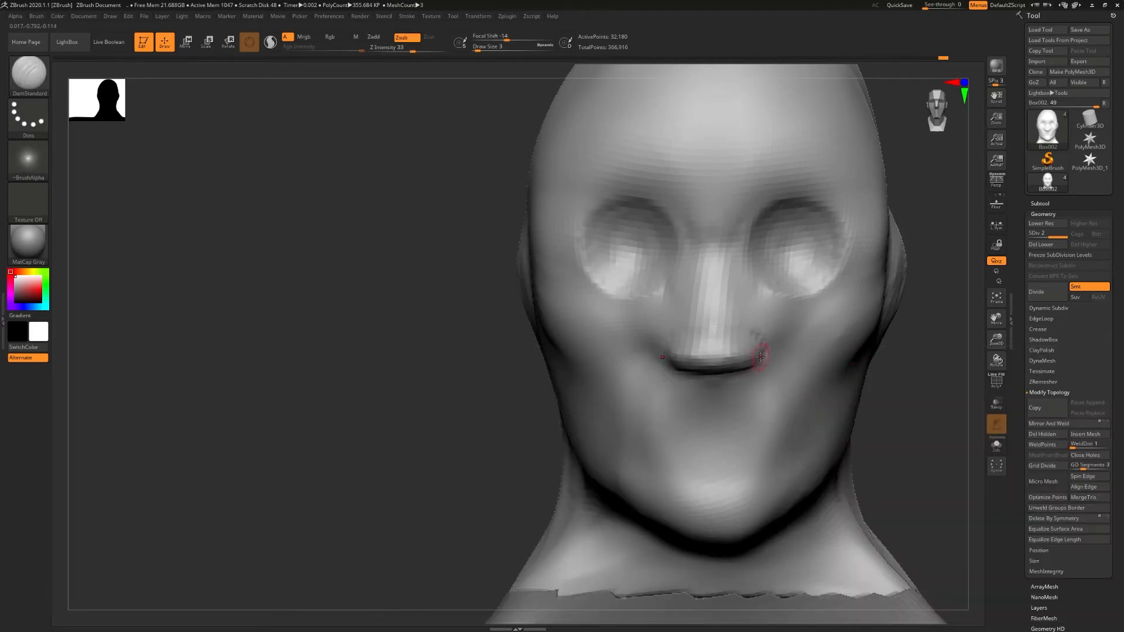
right_drag(796, 361, 908, 376)
- Isolate the head and shape the nostril wings and the underside of the nose
click(998, 450)
mouse_move(776, 347)
right_down()
mouse_move(758, 327)
mouse_move(803, 315)
mouse_move(755, 345)
right_up()
mouse_move(692, 317)
mouse_down()
mouse_move(683, 320)
mouse_move(693, 341)
mouse_up()
mouse_move(693, 341)
right_down()
mouse_move(683, 406)
mouse_move(714, 363)
mouse_move(746, 353)
mouse_move(644, 334)
right_up()
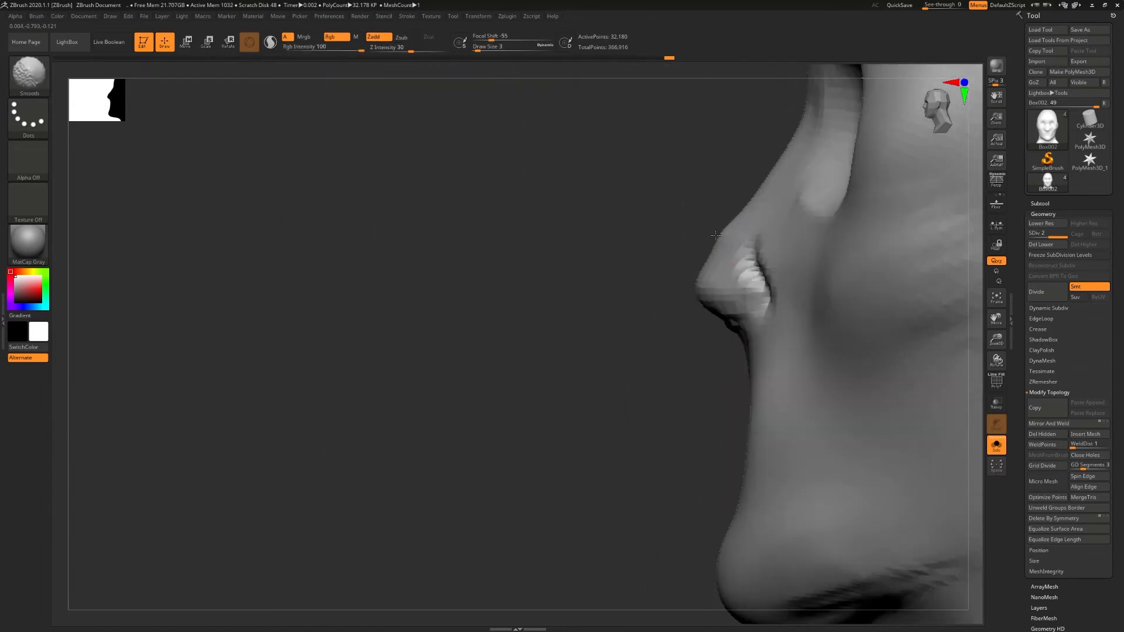
- Lower the brush intensity and smooth the nostril wings and the sides of the nose
right_drag(756, 132, 783, 244)
drag(411, 52, 403, 52)
shift+drag(785, 264, 800, 304)
shift+drag(686, 325, 716, 328)
mouse_move(722, 354)
right_down()
mouse_move(720, 262)
mouse_move(727, 369)
mouse_move(747, 259)
right_up()
key(ctrl)
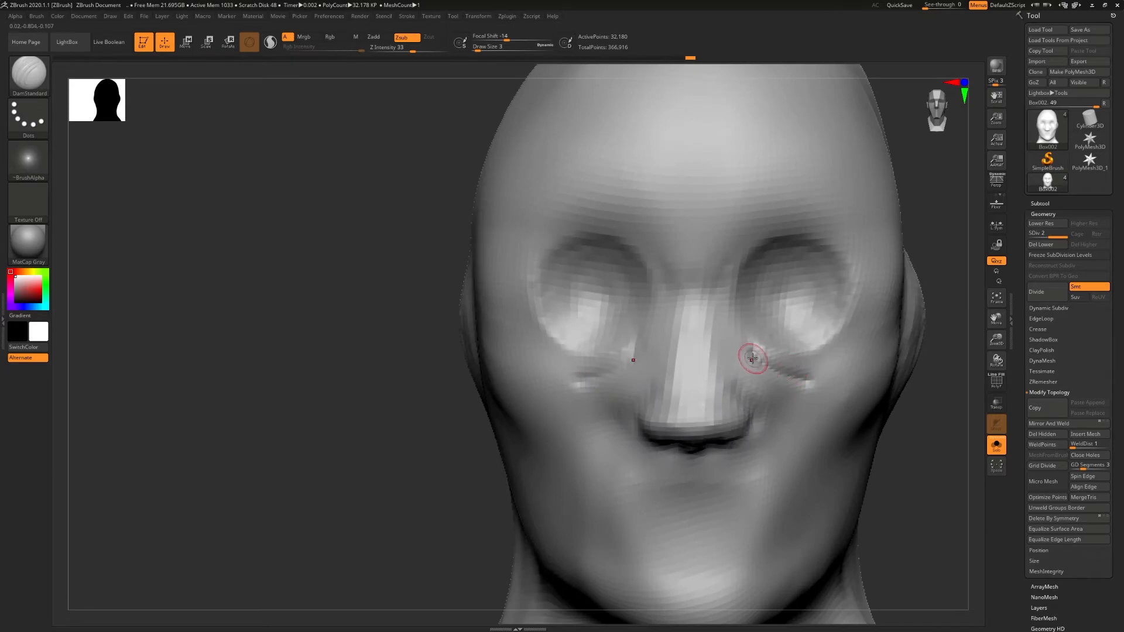
- Carve two slanted creases beneath each eye socket with the DamStandard brush
drag(744, 339, 805, 394)
right_drag(805, 393, 806, 368)
mouse_move(820, 371)
mouse_down()
mouse_move(876, 333)
mouse_move(900, 356)
mouse_up()
right_drag(900, 357, 656, 339)
ctrl+right_drag(656, 340, 624, 431)
key(ctrl+z)
alt+right_drag(838, 379, 752, 417)
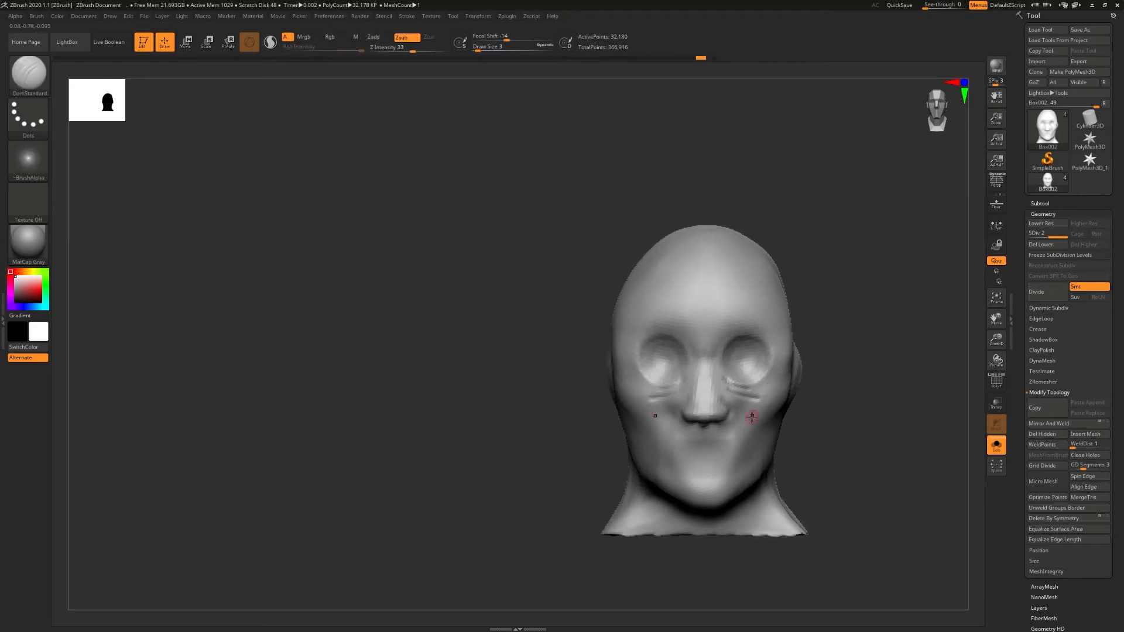
- Carve the horizontal mouth line and the curved contour of the upper lip with DamStandard
ctrl+right_drag(702, 458, 716, 458)
drag(702, 452, 718, 452)
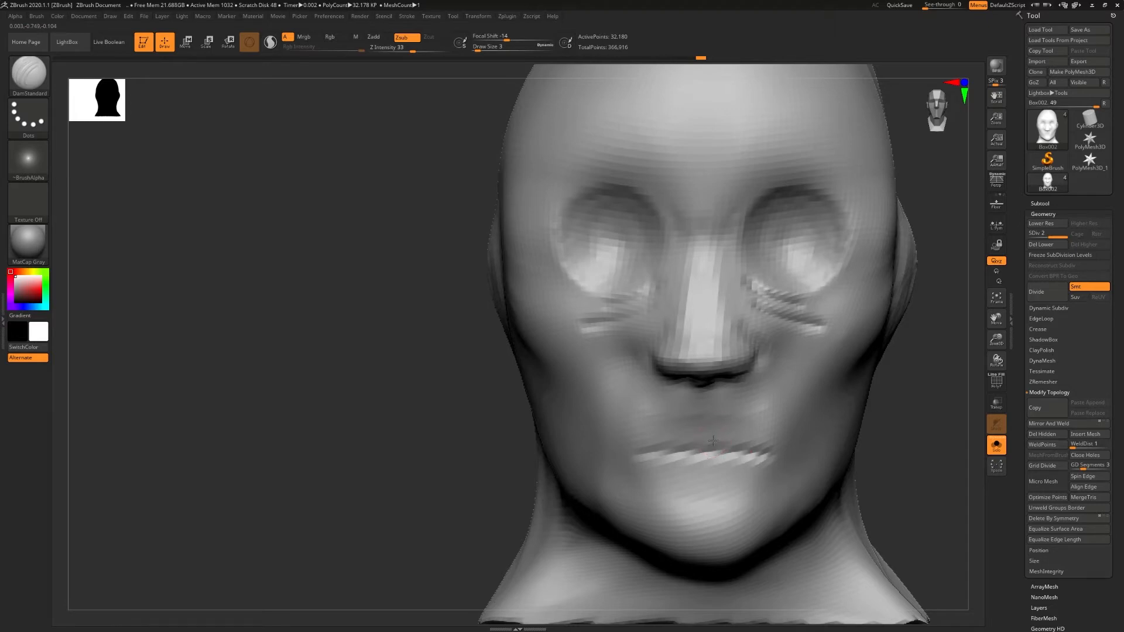
drag(744, 439, 783, 451)
mouse_move(683, 457)
right_down()
mouse_move(641, 404)
mouse_move(700, 456)
right_up()
key(ctrl+z)
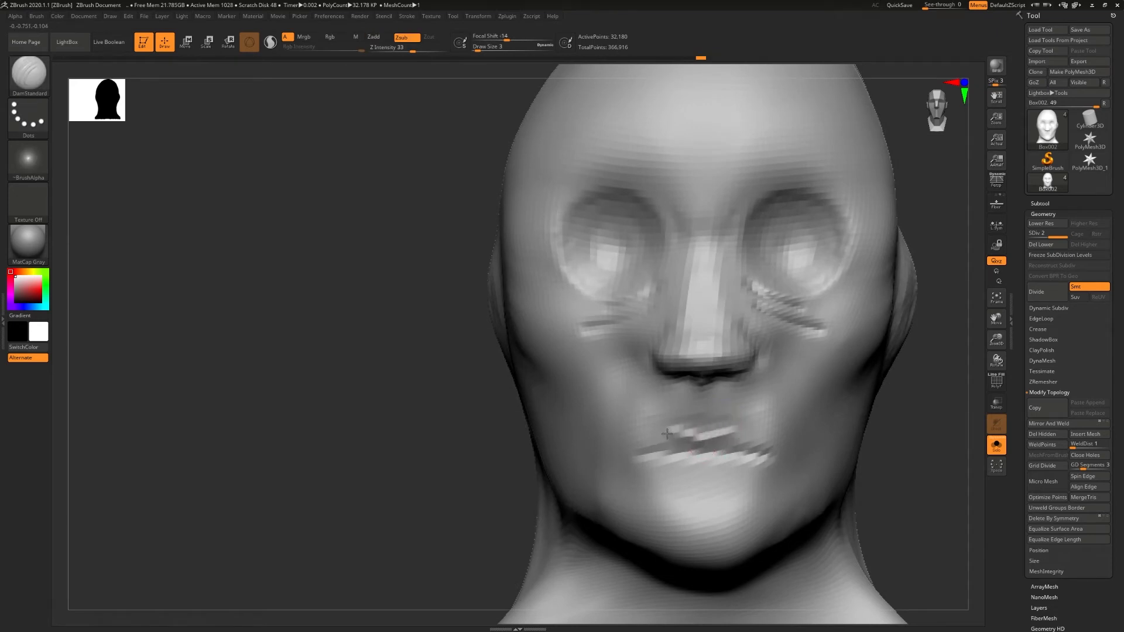
drag(670, 433, 637, 439)
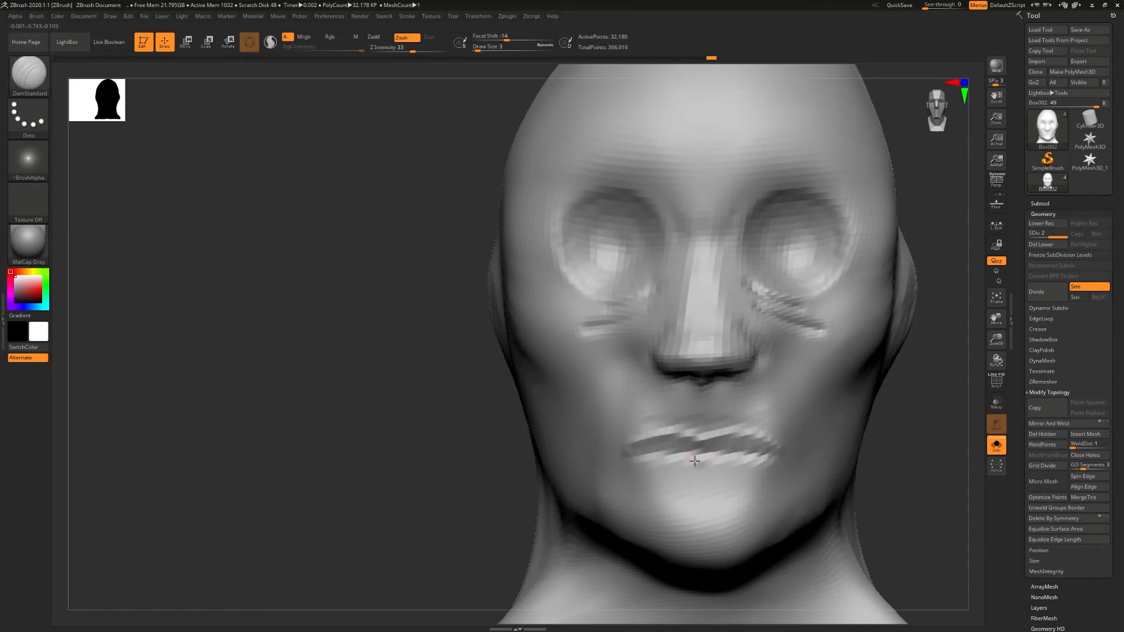
- Deepen the mouth line and add rows of strokes above and below it to form both lips, then soften them
mouse_move(743, 452)
right_down()
mouse_move(728, 429)
mouse_move(698, 469)
mouse_move(727, 448)
right_up()
drag(718, 436, 777, 450)
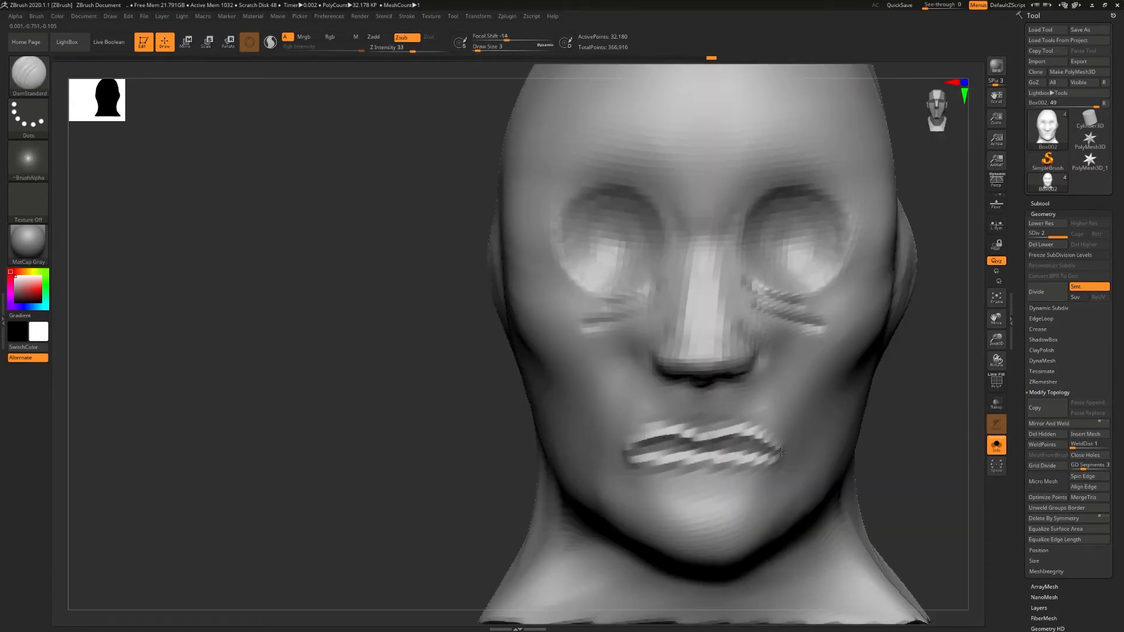
right_drag(752, 462, 719, 429)
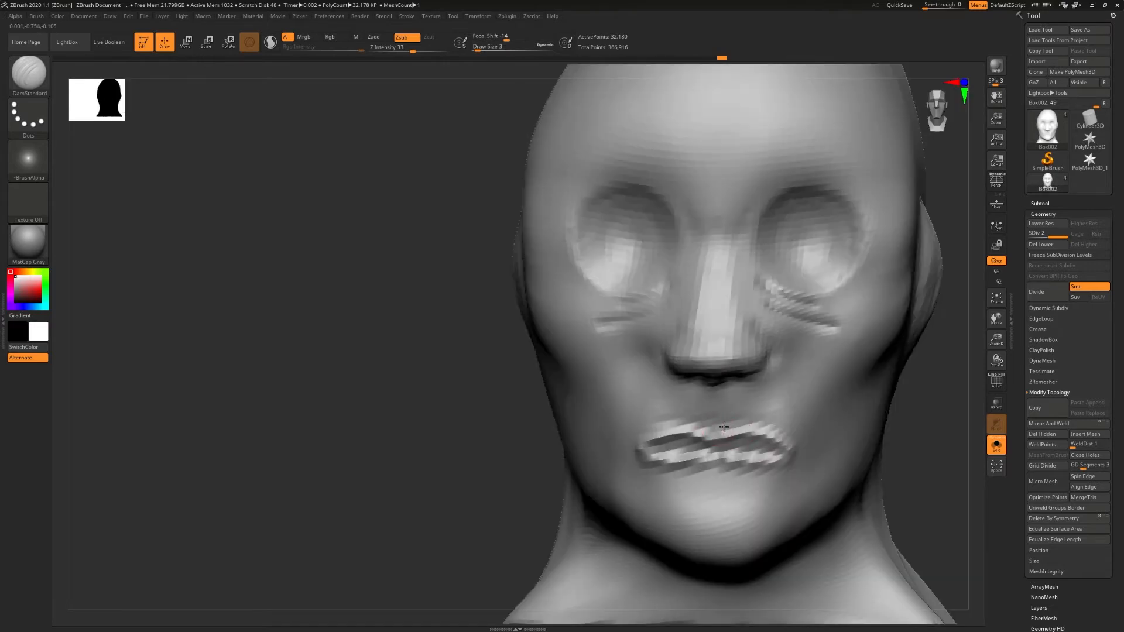
drag(722, 429, 770, 423)
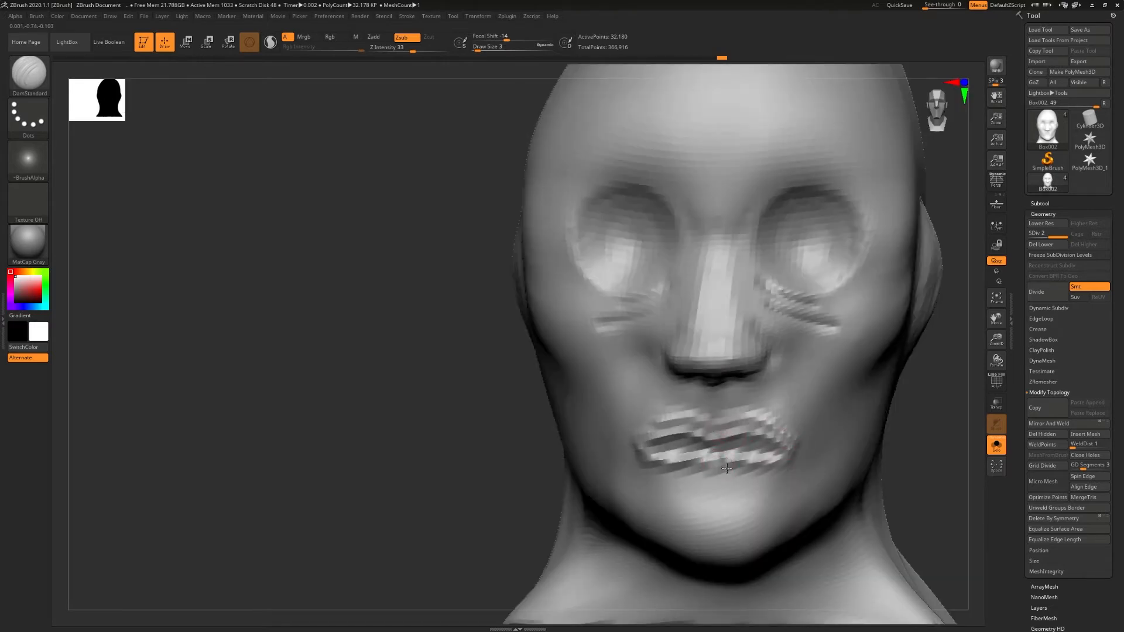
drag(712, 476, 773, 476)
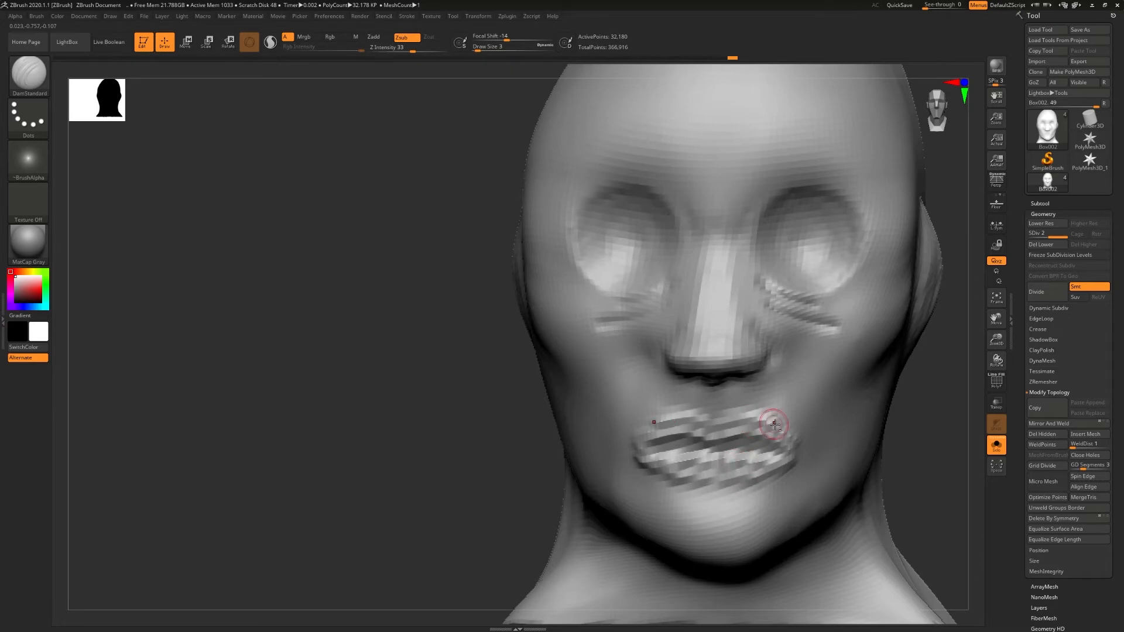
mouse_move(716, 434)
right_down()
mouse_move(718, 449)
mouse_move(774, 443)
right_up()
mouse_move(732, 476)
shift+mouse_down()
mouse_move(779, 463)
mouse_move(744, 420)
shift+mouse_up()
right_drag(764, 446, 722, 482)
- Switch to the Move Topological brush, resize it, and reshape the middle of the lips
key(b)
click(761, 503)
key(s)
drag(724, 482, 732, 480)
right_drag(706, 456, 749, 456)
drag(697, 456, 684, 454)
mouse_move(691, 454)
right_down()
mouse_move(662, 450)
mouse_move(714, 448)
right_up()
- Set the draw size to 20 and adjust the lip and chin profile from the side of the head
key(s)
drag(711, 406, 706, 405)
right_drag(709, 408, 712, 408)
click(730, 418)
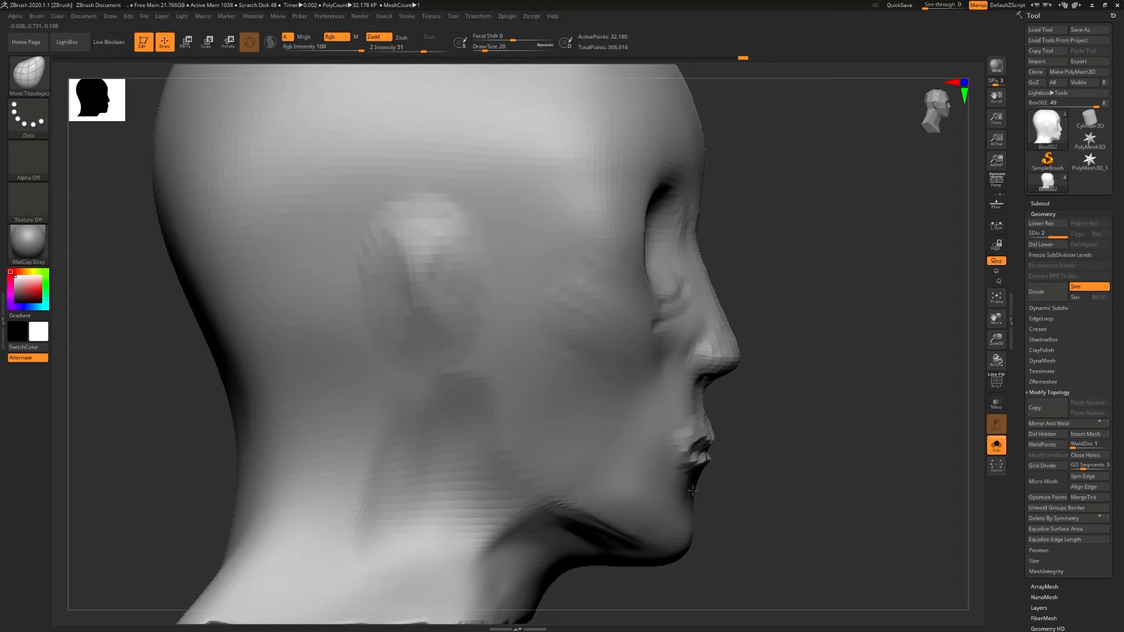
drag(685, 542, 693, 521)
shift+right_drag(701, 519, 603, 504)
shift+right_drag(722, 465, 691, 460)
drag(714, 451, 722, 450)
shift+right_drag(723, 449, 758, 445)
- Reduce the draw size to 8 and refine the mouth corners and the centre of the lip line
key(s)
mouse_move(742, 444)
mouse_down()
mouse_move(764, 469)
mouse_move(745, 462)
mouse_move(753, 435)
mouse_up()
right_drag(750, 489, 719, 480)
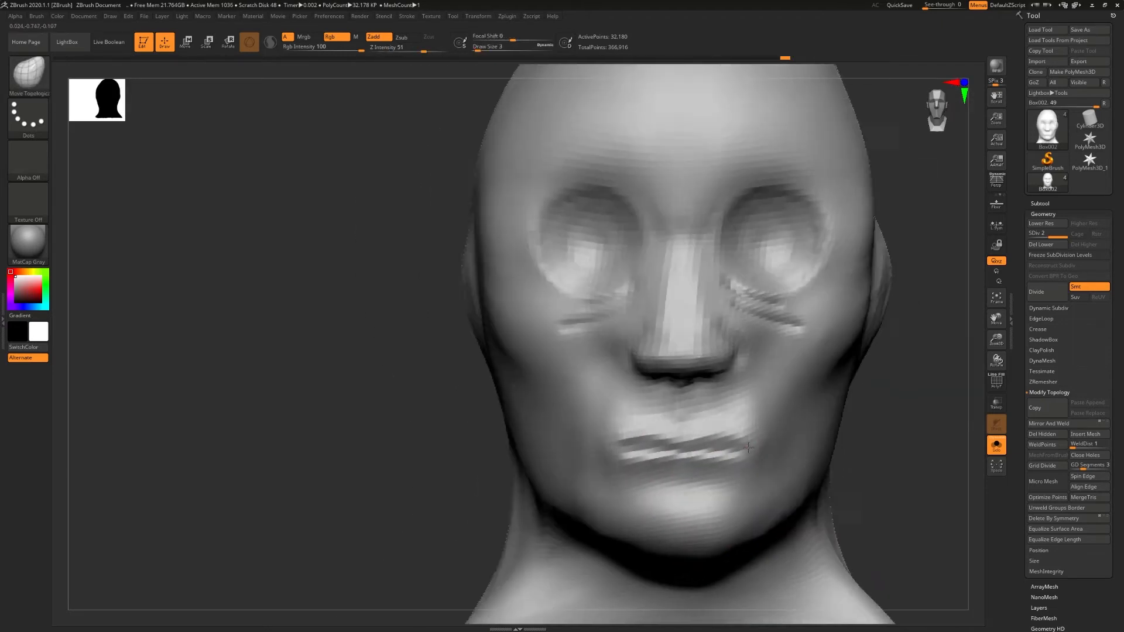
key(s)
drag(686, 444, 682, 443)
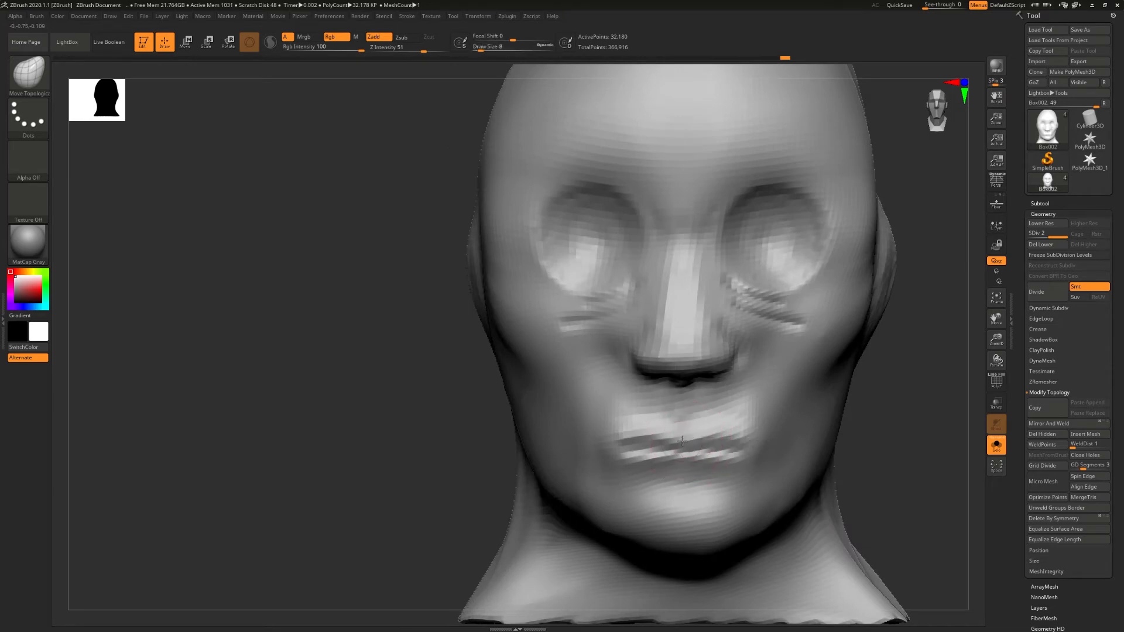
shift+right_drag(693, 447, 697, 445)
drag(687, 448, 681, 442)
drag(682, 443, 682, 441)
ctrl+right_drag(782, 419, 768, 439)
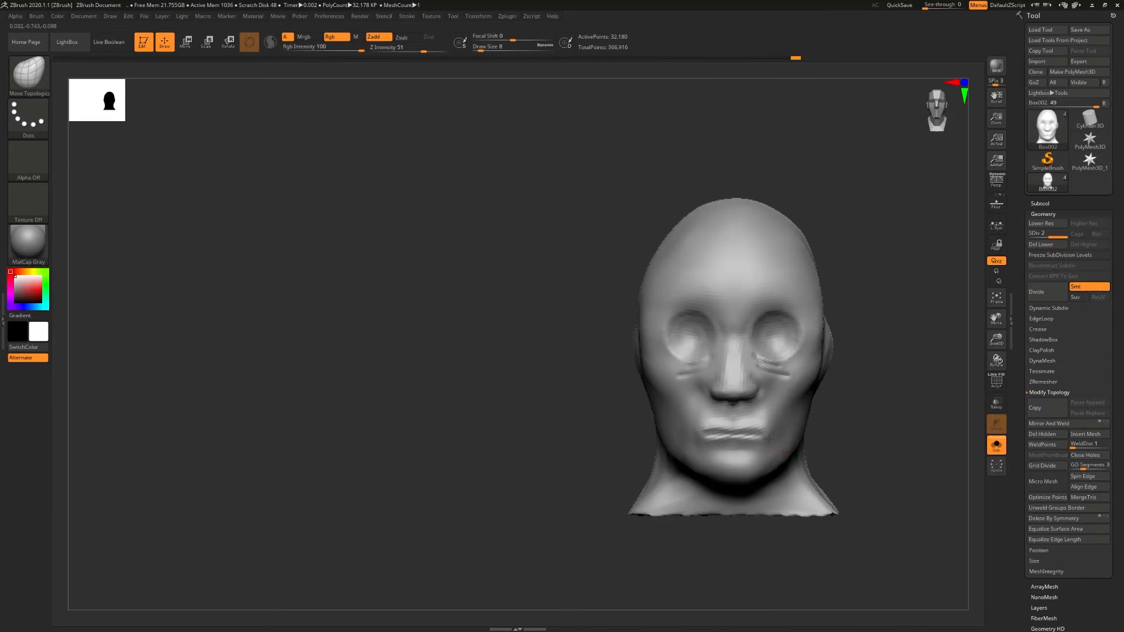
- Insert a Sphere3D as a new subtool beneath the head and make it the active subtool
key(f)
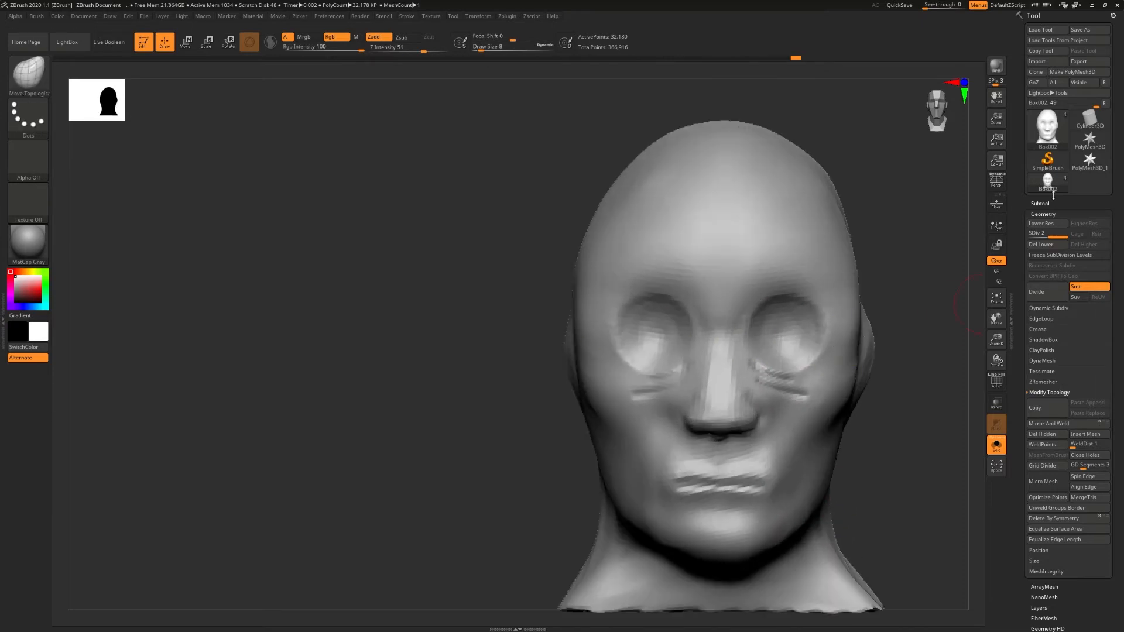
click(1042, 203)
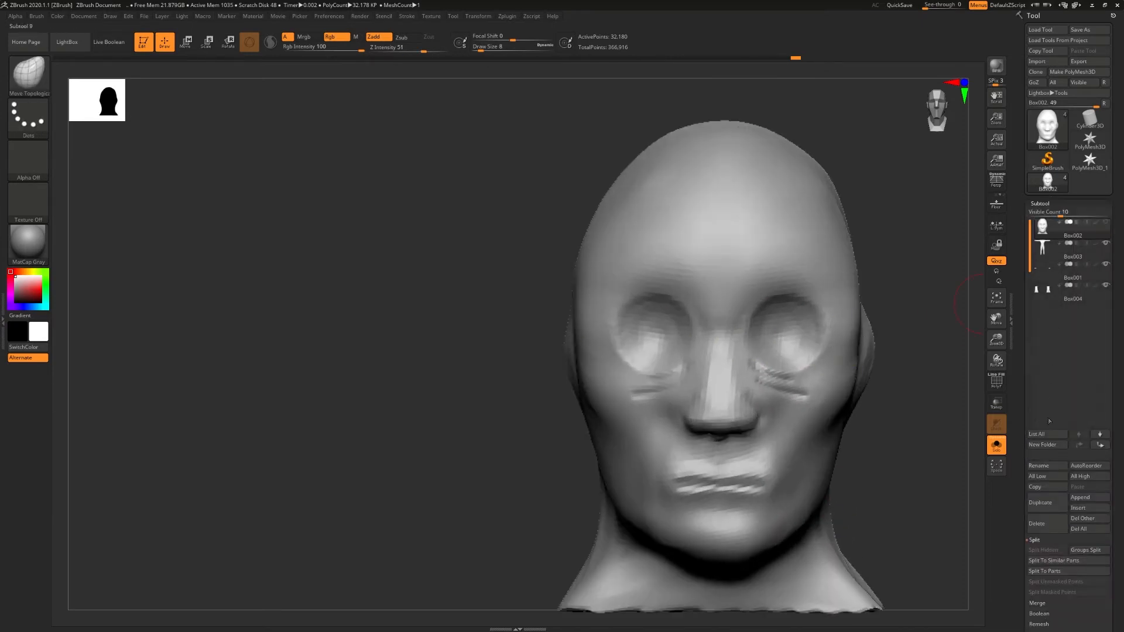
click(1040, 541)
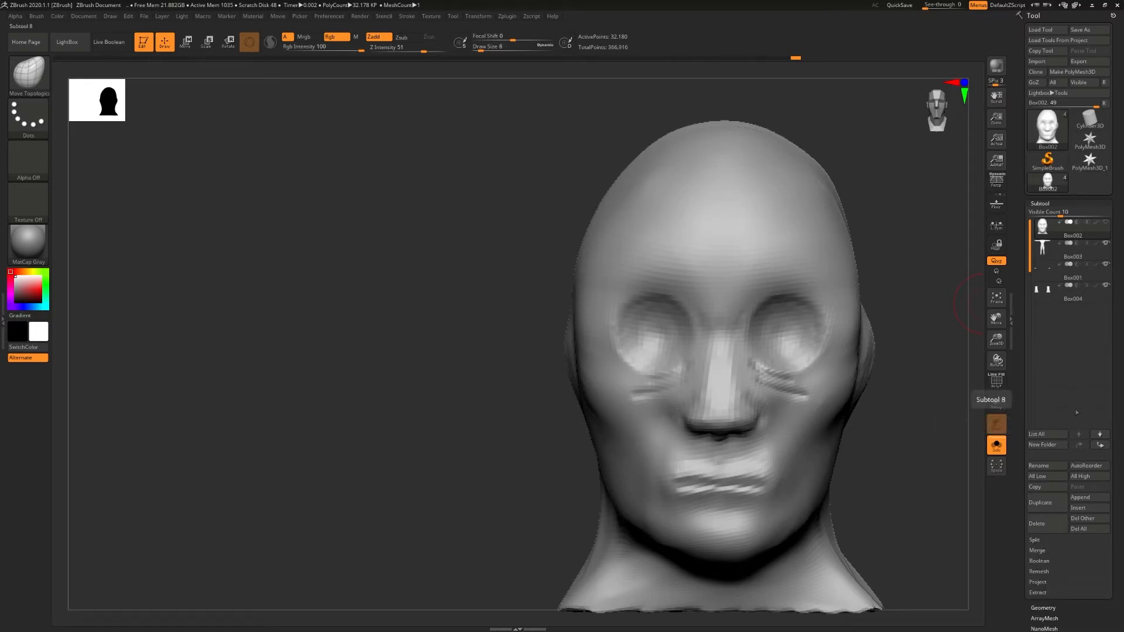
click(1088, 508)
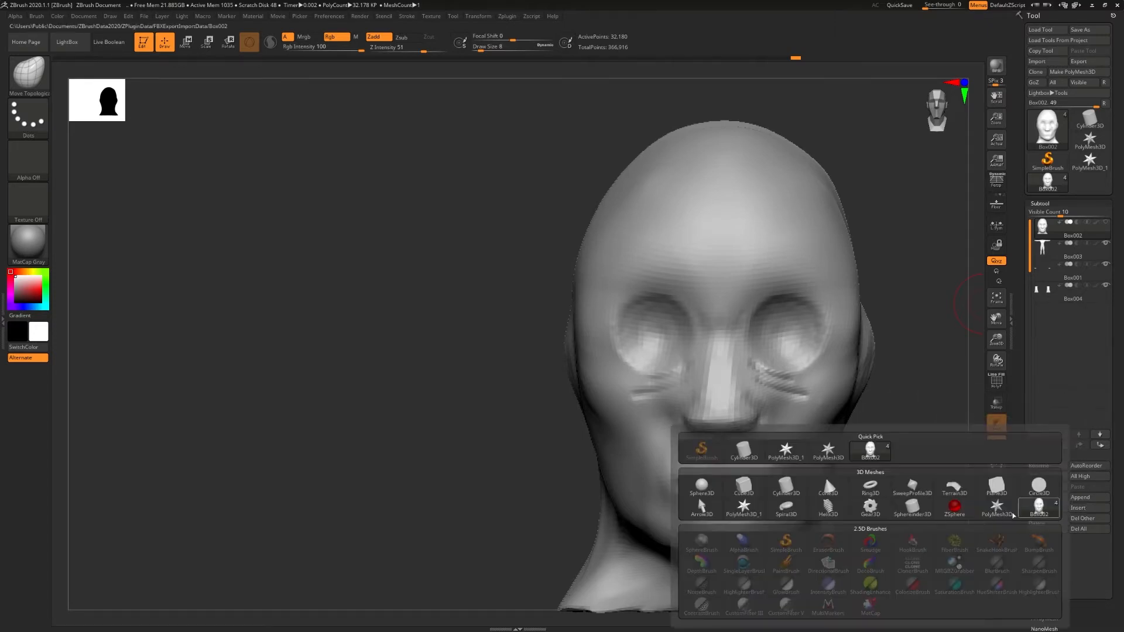
click(711, 489)
mouse_move(838, 312)
ctrl+right_down()
mouse_move(640, 338)
mouse_move(534, 397)
mouse_move(726, 512)
ctrl+right_up()
alt+right_drag(727, 512, 717, 54)
ctrl+right_drag(716, 54, 733, 303)
alt+right_drag(733, 303, 606, 322)
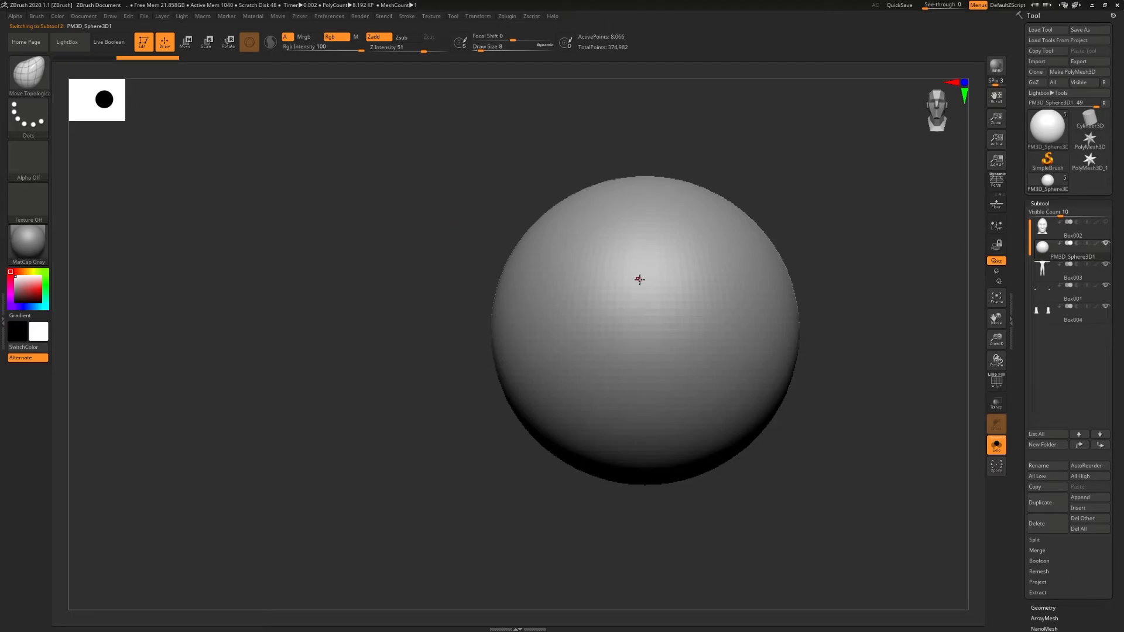
- Scale the sphere down uniformly with the gizmo, turning off Solo to size it against the body
key(w)
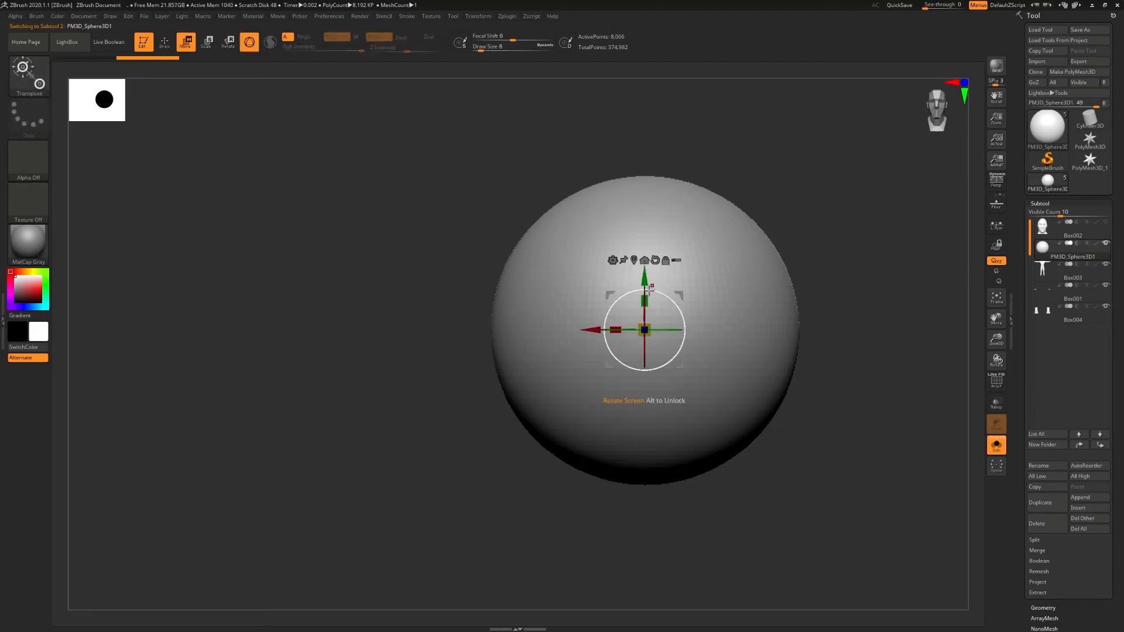
drag(645, 330, 586, 459)
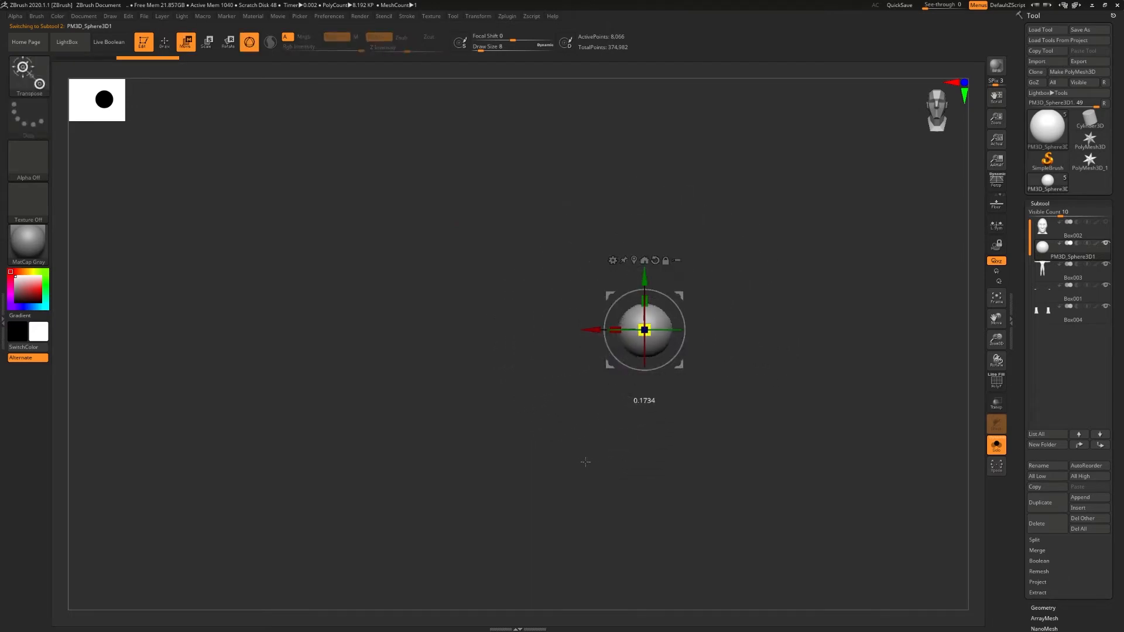
key(ctrl+z)
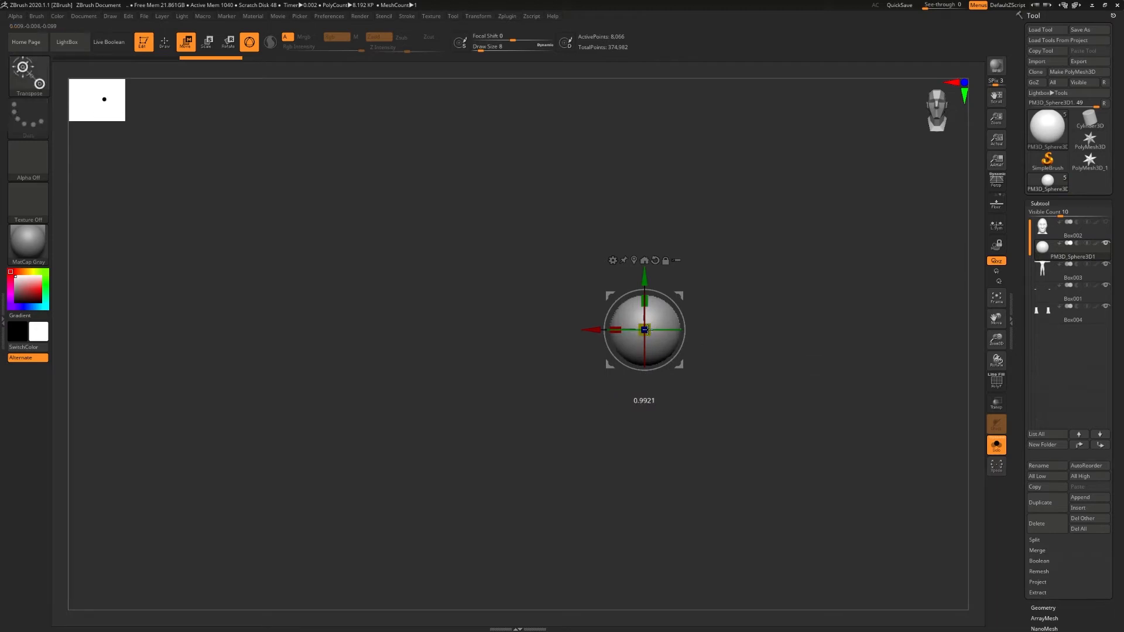
drag(647, 329, 632, 346)
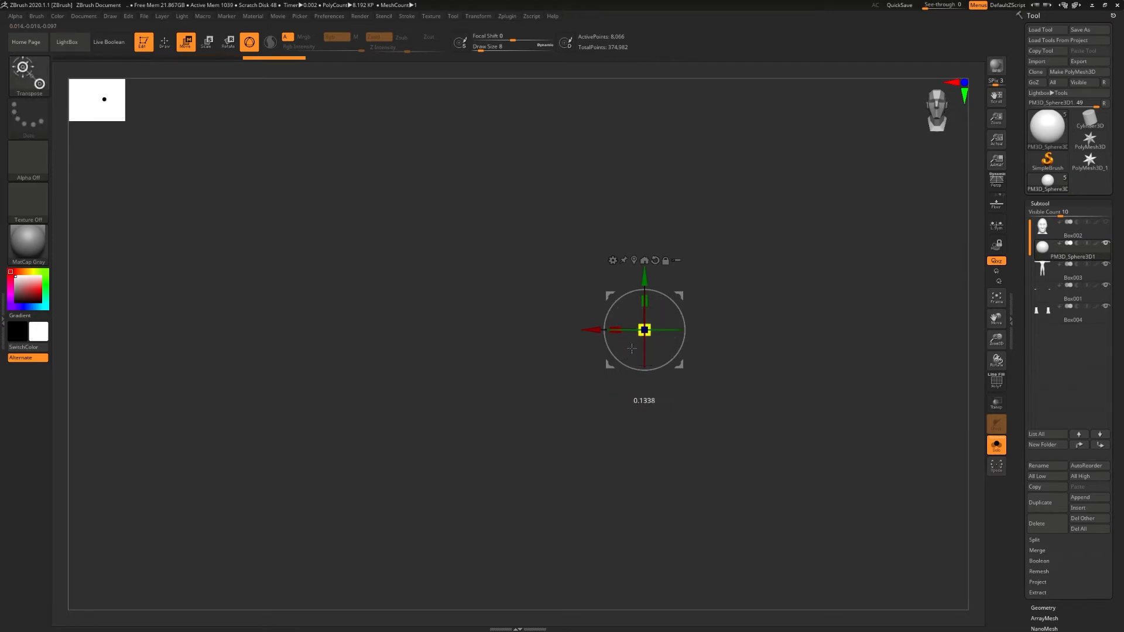
click(999, 454)
drag(650, 327, 677, 310)
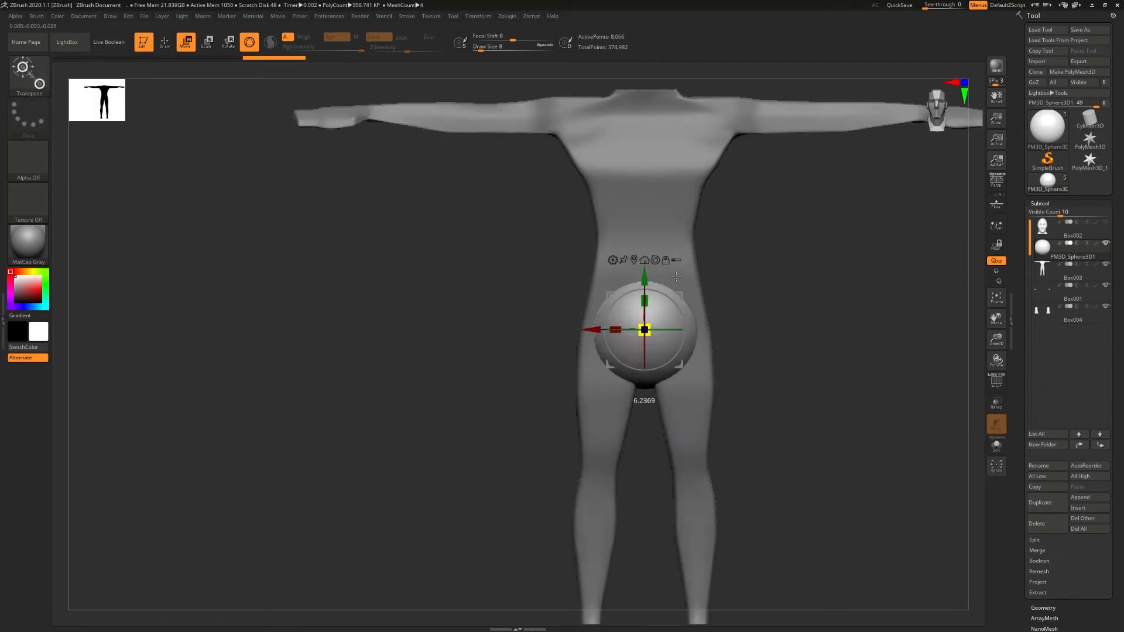
alt+right_drag(676, 309, 656, 472)
- Show the head subtool and move the sphere up to the face beside the eye sockets
click(1105, 222)
drag(648, 479, 609, 199)
alt+right_drag(609, 199, 559, 210)
drag(574, 150, 575, 166)
right_drag(651, 205, 542, 211)
drag(527, 218, 476, 219)
ctrl+right_drag(521, 218, 498, 246)
drag(484, 233, 417, 312)
right_drag(417, 311, 515, 295)
- Shift the sphere in small moves until it sits centred inside the character's left eye socket
drag(480, 186, 480, 152)
drag(429, 204, 484, 205)
right_drag(560, 224, 469, 226)
drag(476, 204, 580, 204)
right_drag(648, 183, 735, 192)
drag(621, 198, 622, 202)
right_drag(650, 212, 565, 214)
drag(600, 203, 605, 203)
shift+right_drag(589, 218, 668, 219)
drag(606, 203, 602, 203)
drag(654, 153, 655, 156)
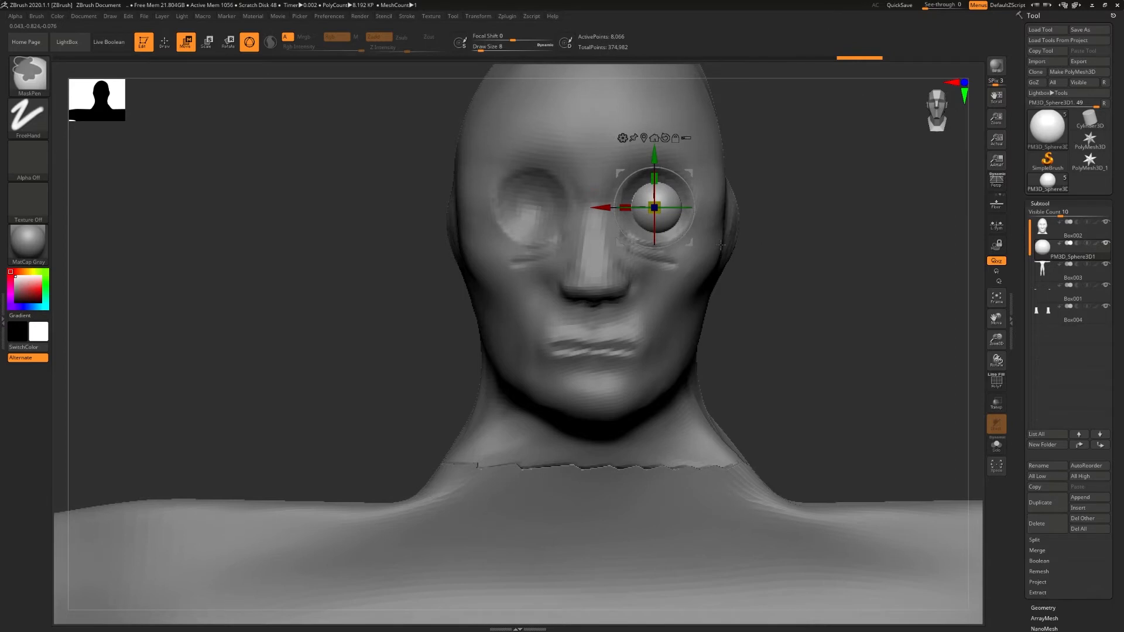
- Enlarge the eyeball to fill the left eye socket and fine-tune its position
mouse_move(654, 228)
ctrl+right_down()
mouse_move(652, 201)
mouse_move(591, 207)
mouse_move(673, 206)
ctrl+right_up()
ctrl+right_drag(702, 170, 724, 203)
drag(687, 150, 688, 152)
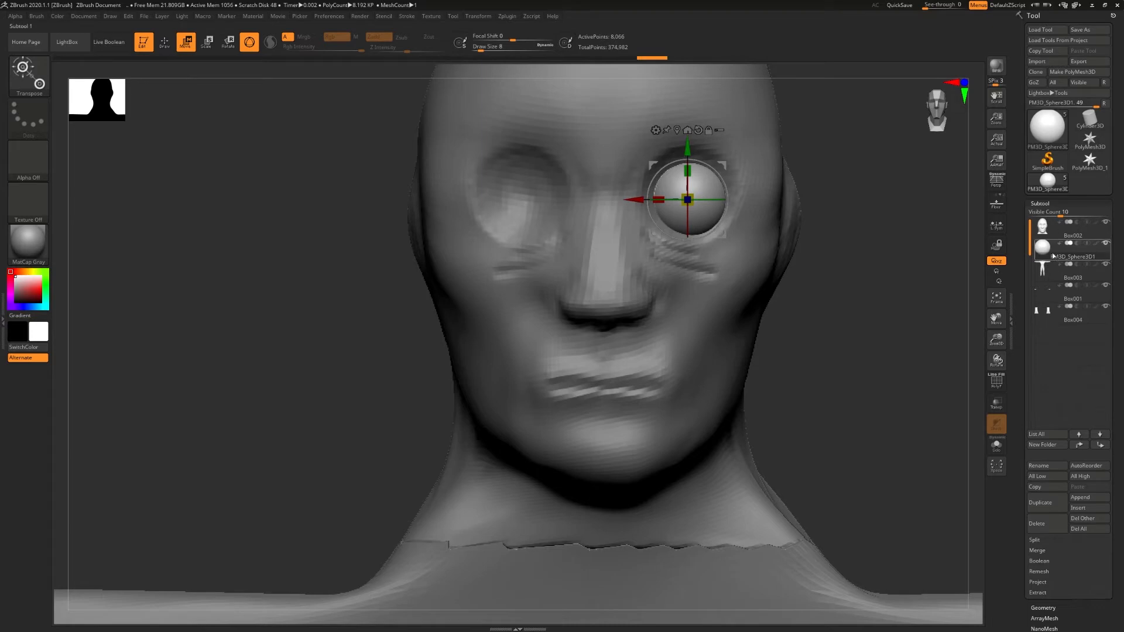
- Mirror and weld the eyeball subtool to create a matching eye in the opposite socket
click(1039, 203)
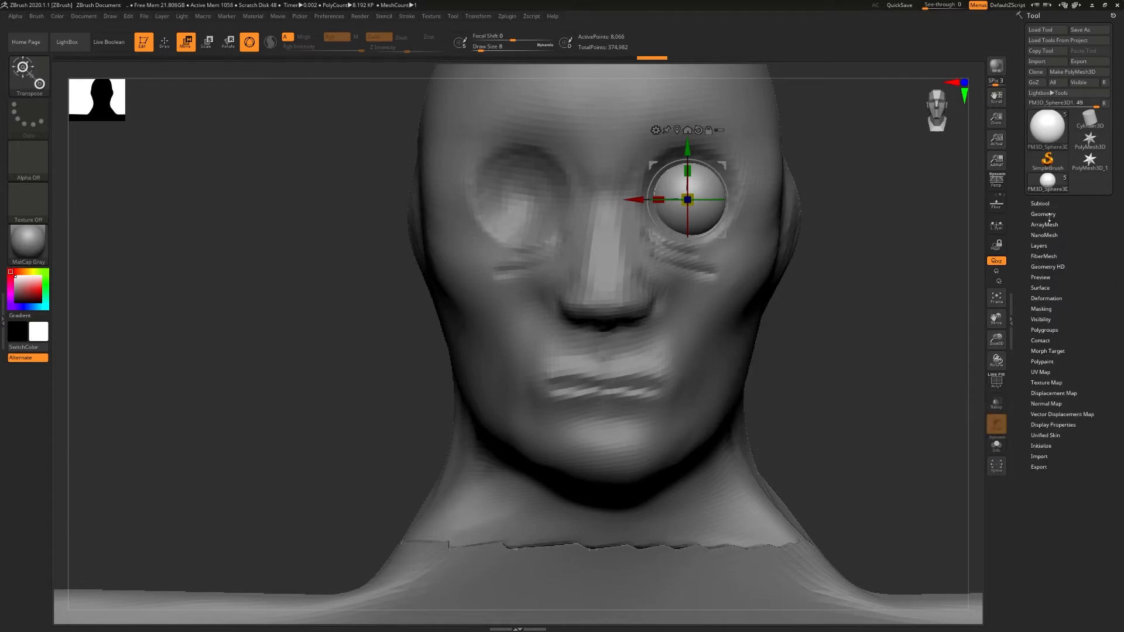
click(1047, 215)
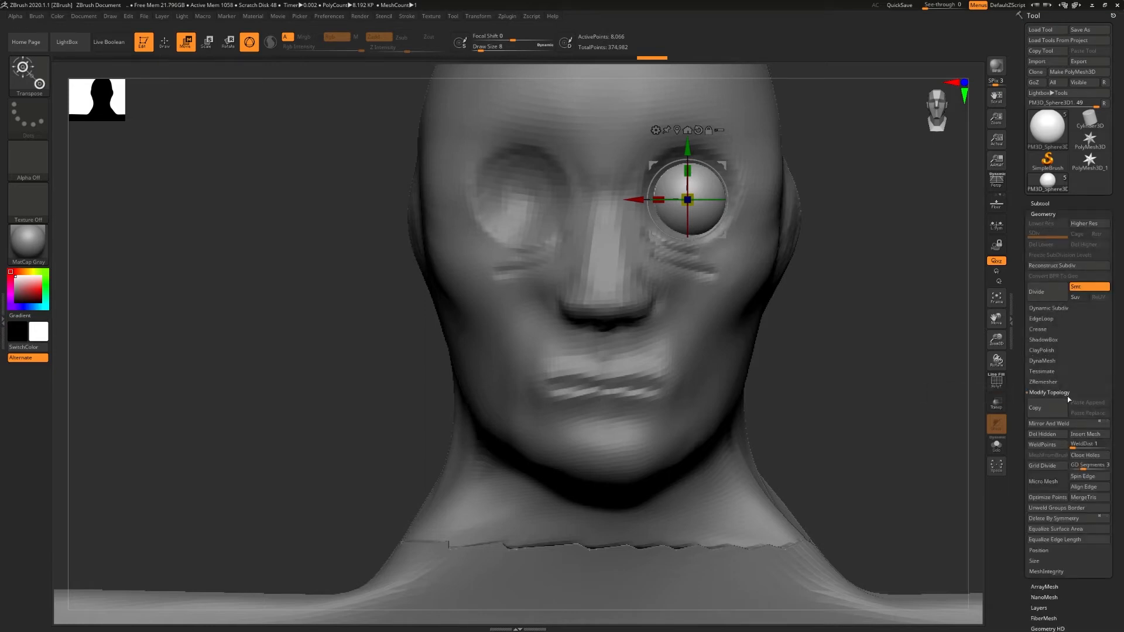
click(1042, 424)
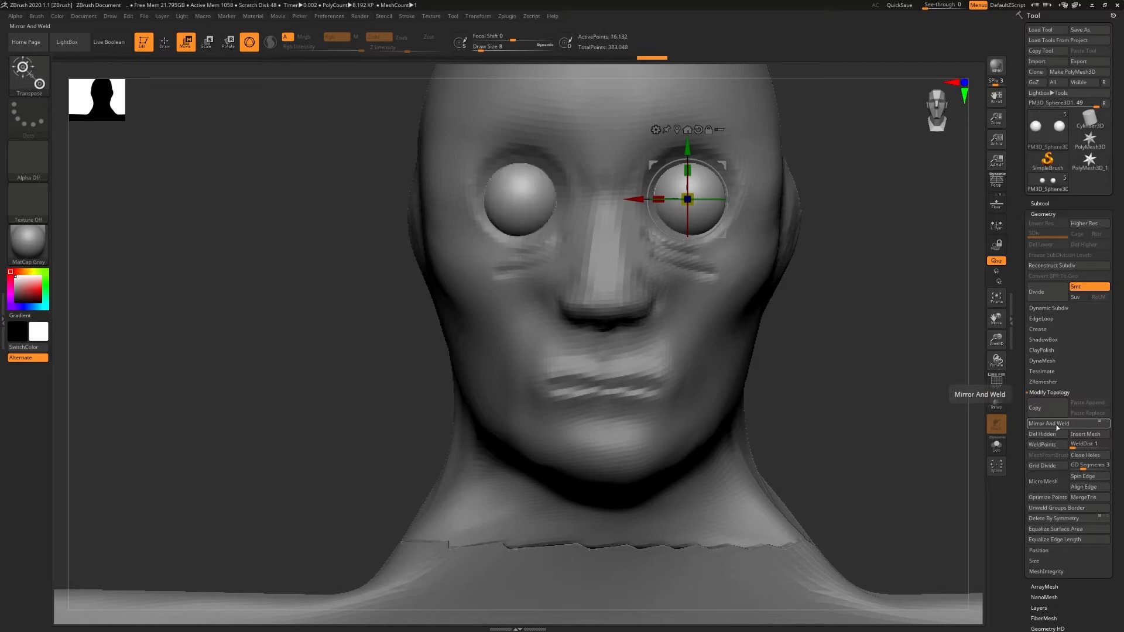
- Select the head subtool and hide the body, hands and feet, leaving only the head and eyeballs
click(1045, 202)
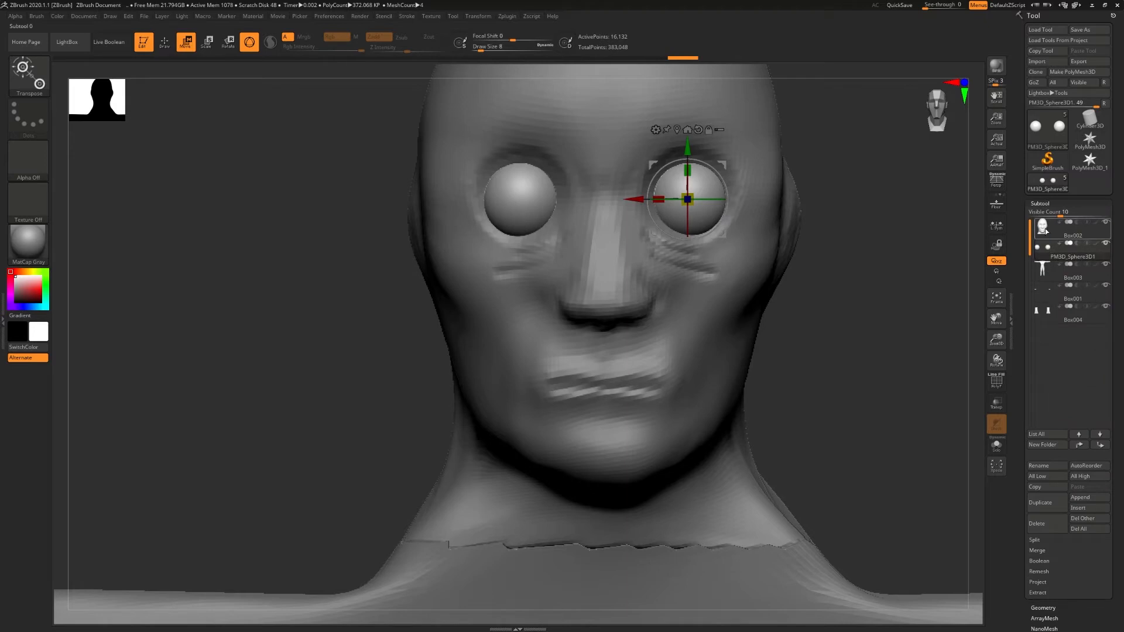
click(1047, 230)
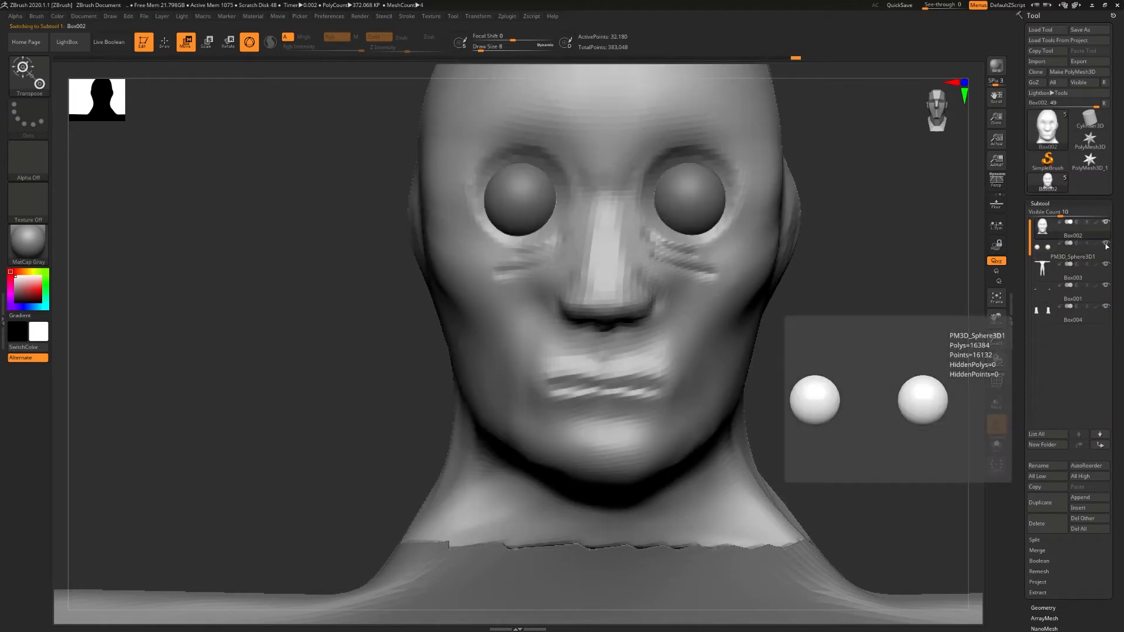
alt+right_drag(683, 182, 713, 253)
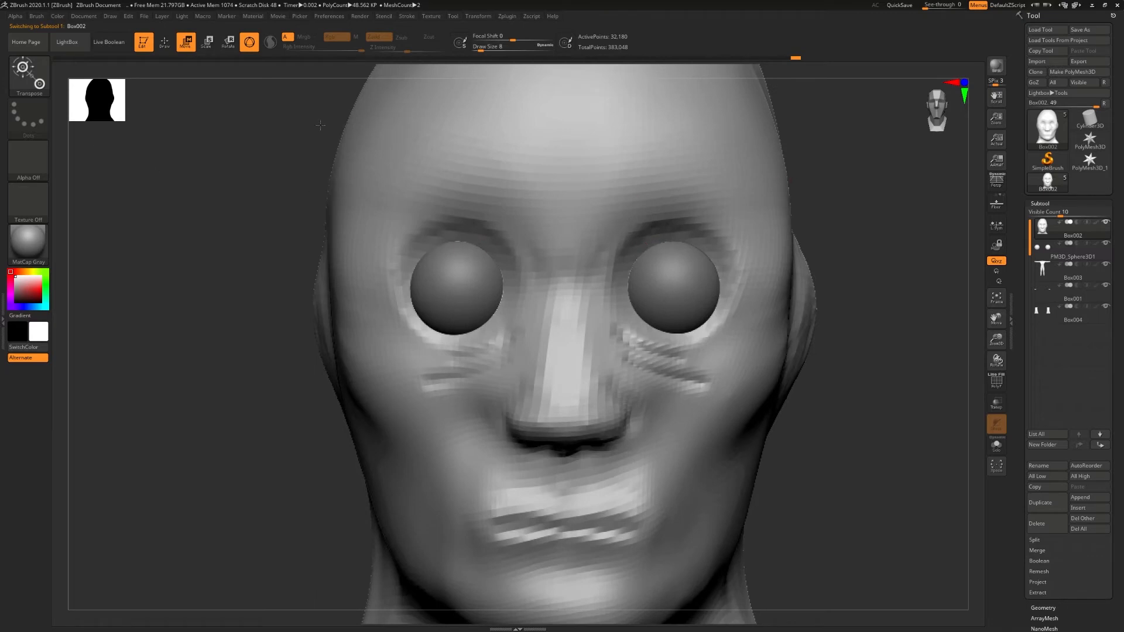
- Mask the rims above both eyeballs on the head with MaskPen at draw size 2, and invert the mask for moving
click(164, 43)
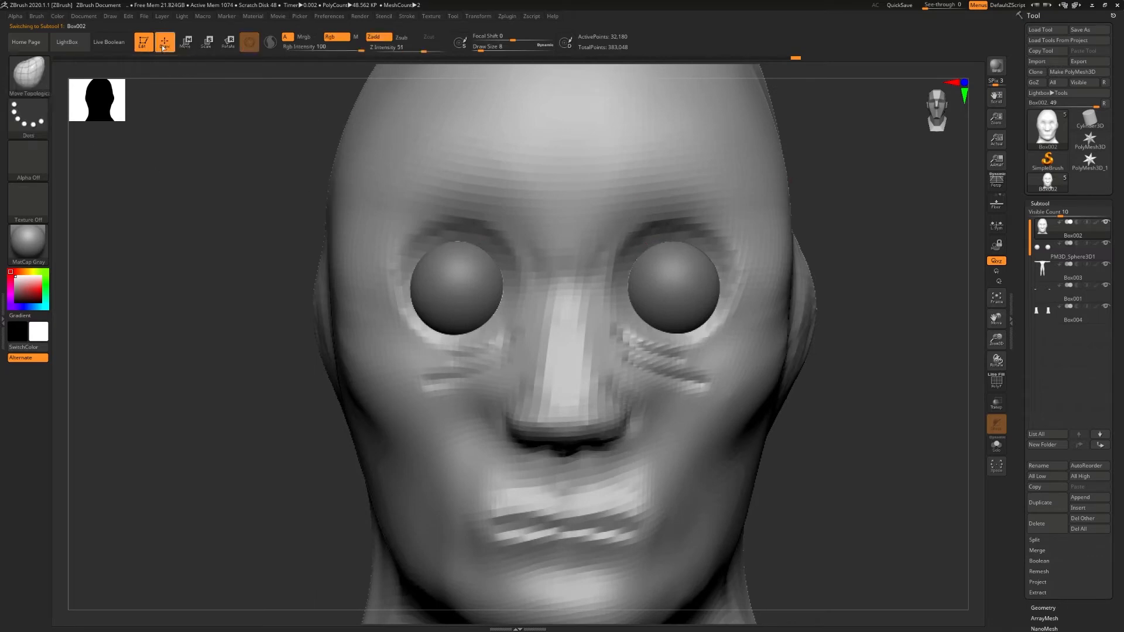
key(ctrl)
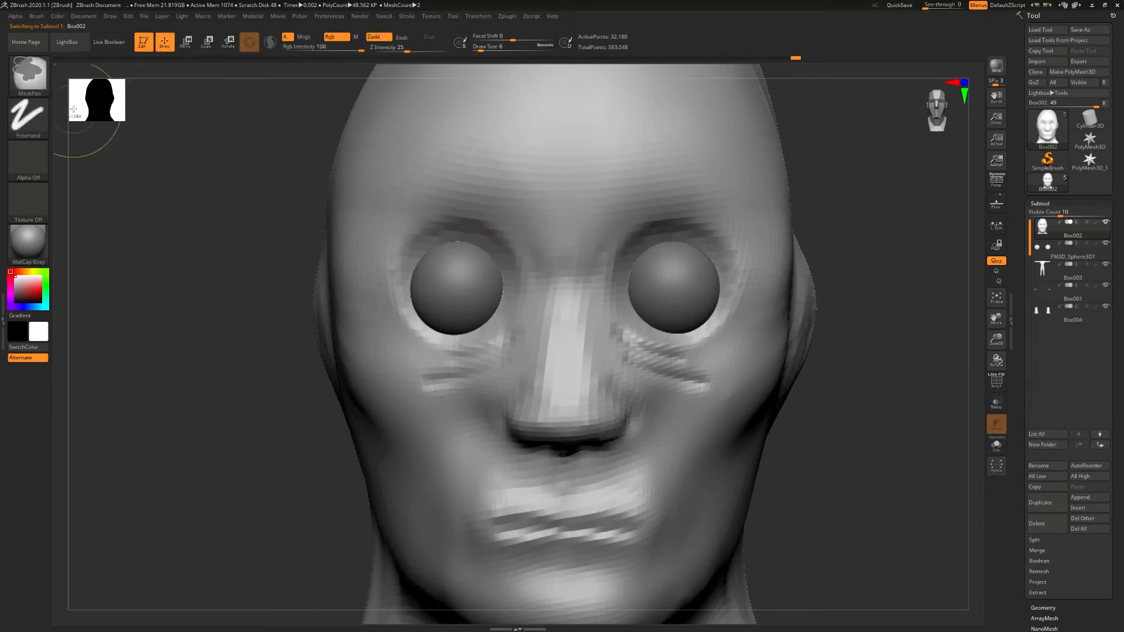
click(30, 85)
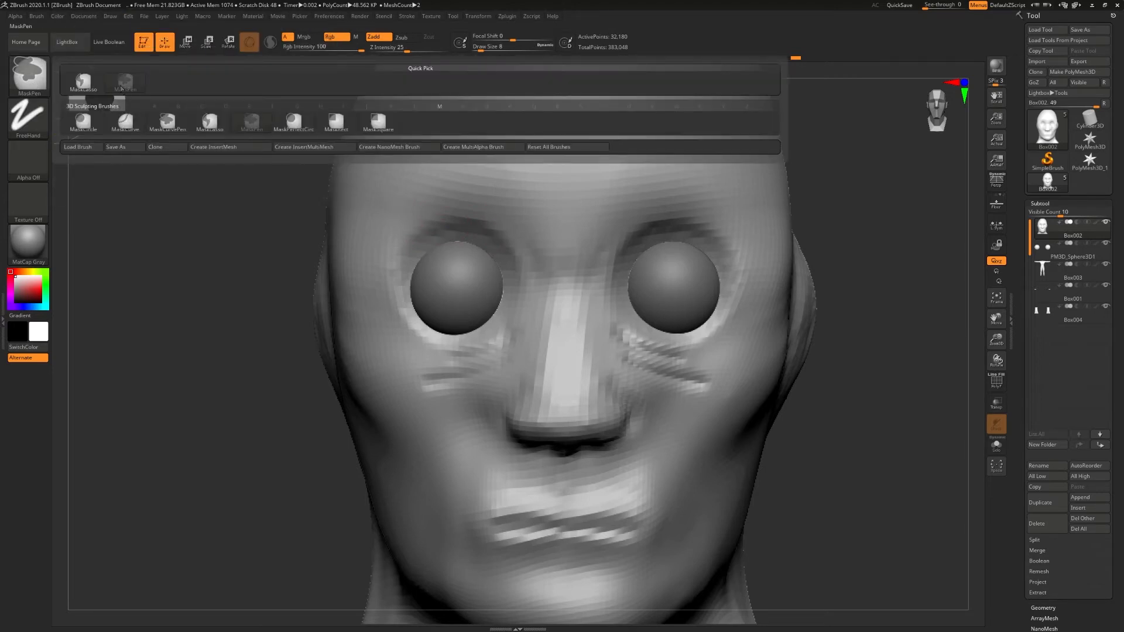
key(s)
drag(630, 293, 624, 294)
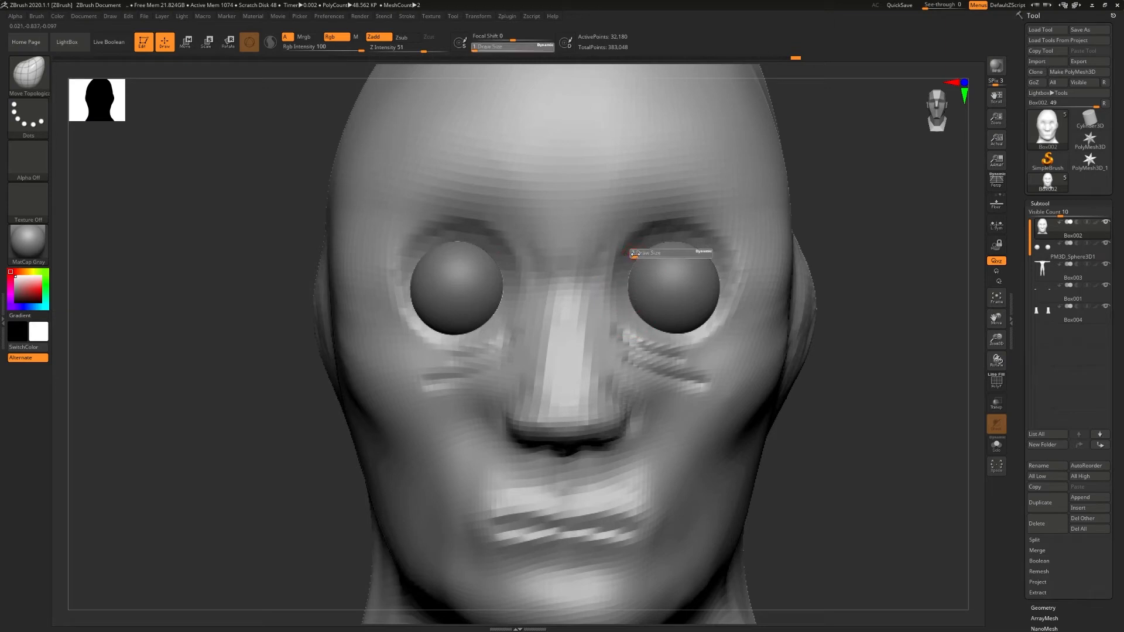
key(ctrl)
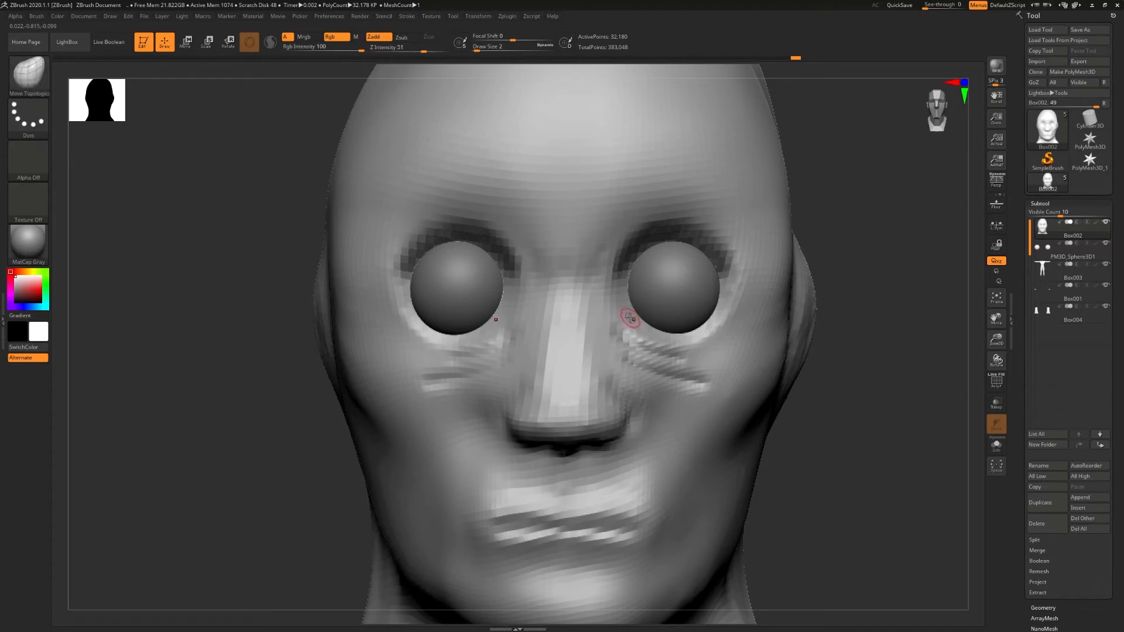
key(w)
key(ctrl+i)
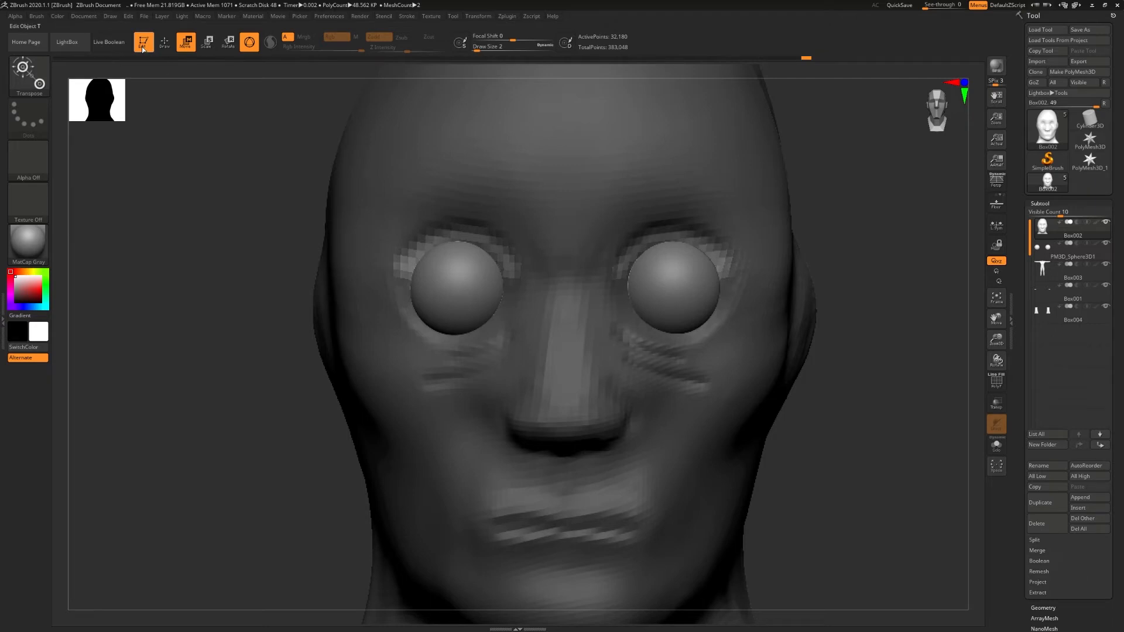
- Try to pull the unmasked upper eyelid strips out over the eyeballs with the transform gizmo recentred on the eye, and undo it
mouse_move(635, 399)
alt+right_down()
mouse_move(587, 284)
mouse_move(628, 434)
mouse_move(575, 283)
mouse_move(562, 354)
mouse_move(638, 443)
alt+right_up()
alt+right_drag(638, 443, 614, 274)
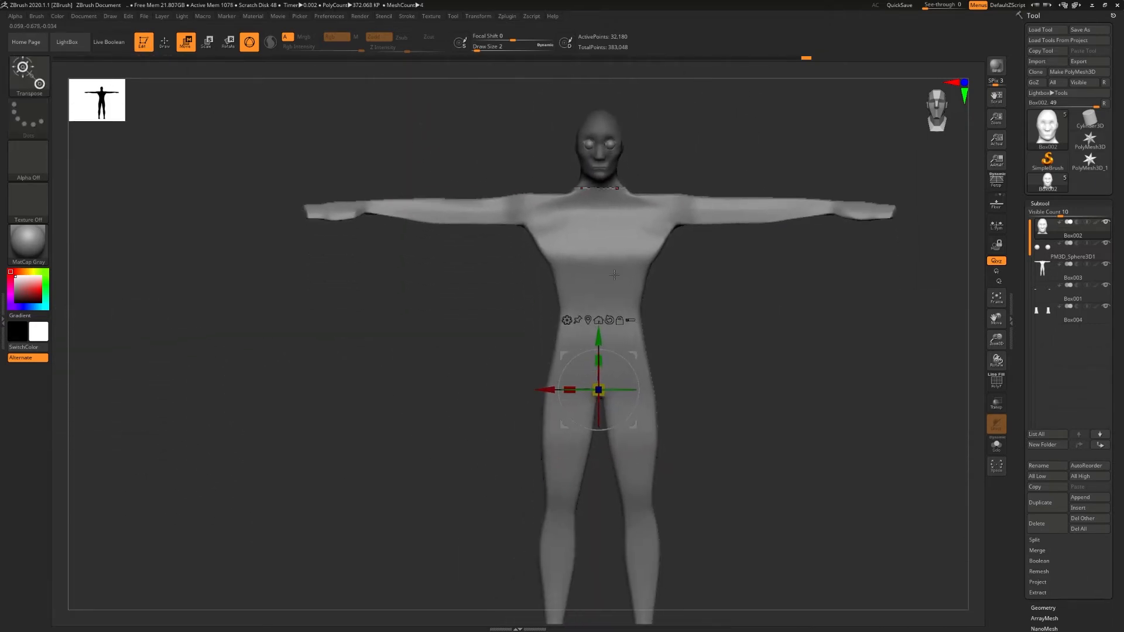
click(587, 322)
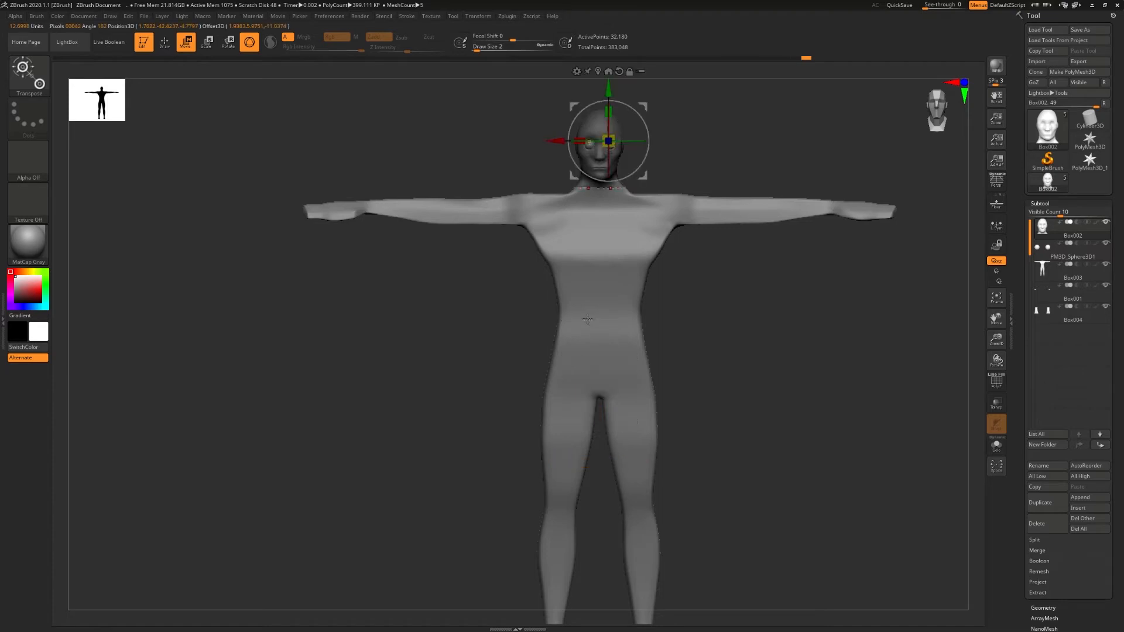
alt+right_drag(608, 213, 603, 190)
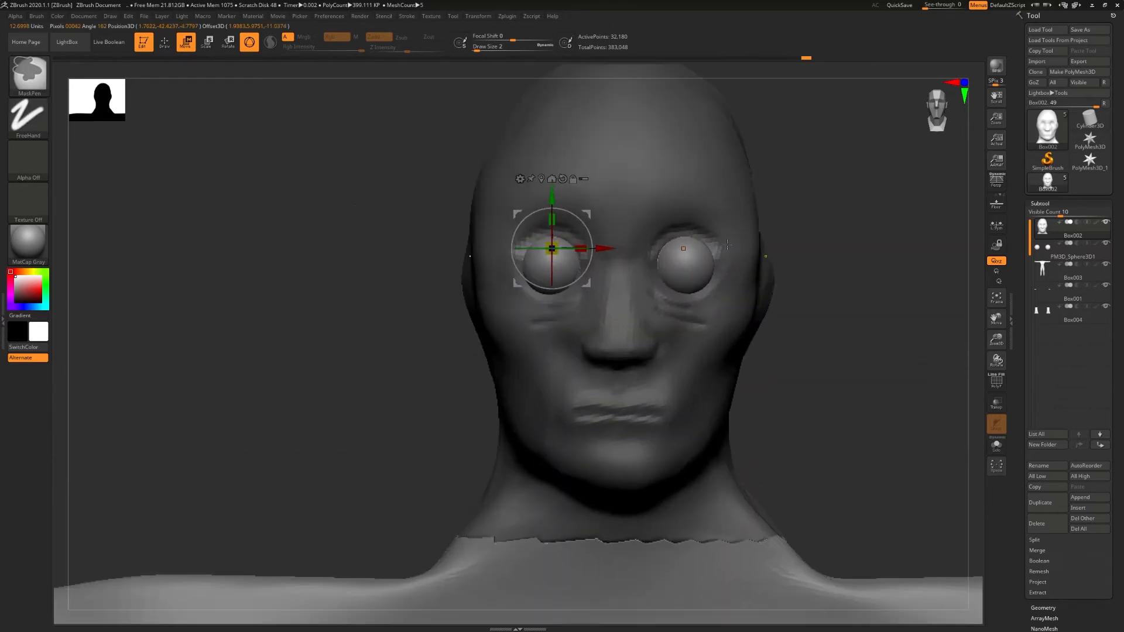
drag(552, 201, 552, 210)
alt+right_drag(588, 223, 729, 239)
drag(608, 258, 622, 258)
right_drag(622, 258, 582, 254)
alt+right_drag(831, 293, 685, 354)
ctrl+right_drag(685, 354, 685, 332)
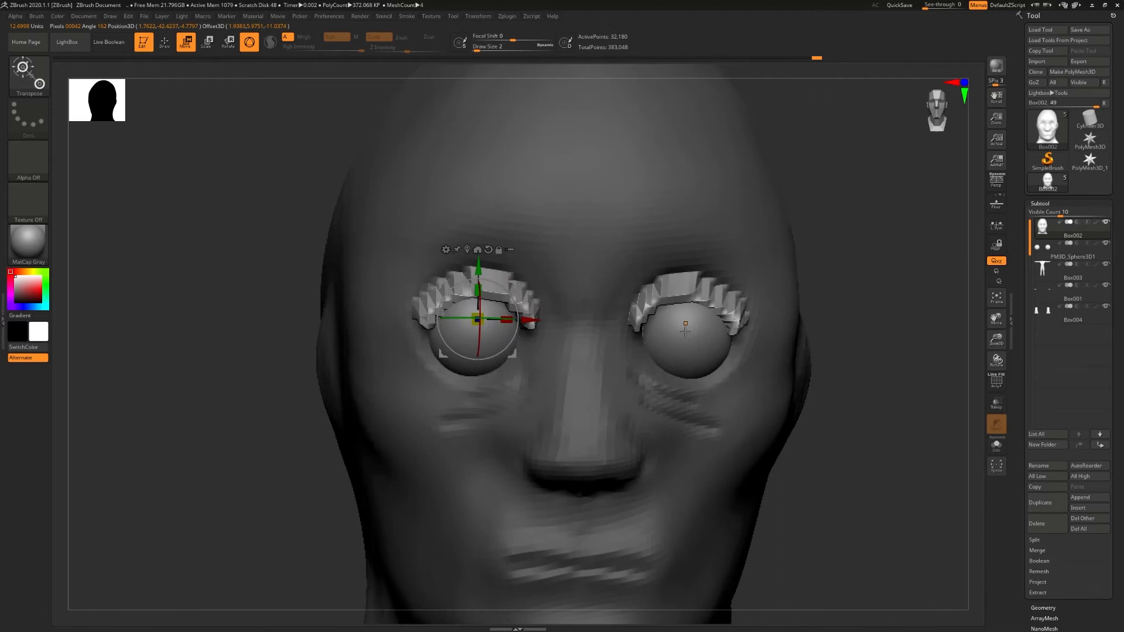
click(685, 332)
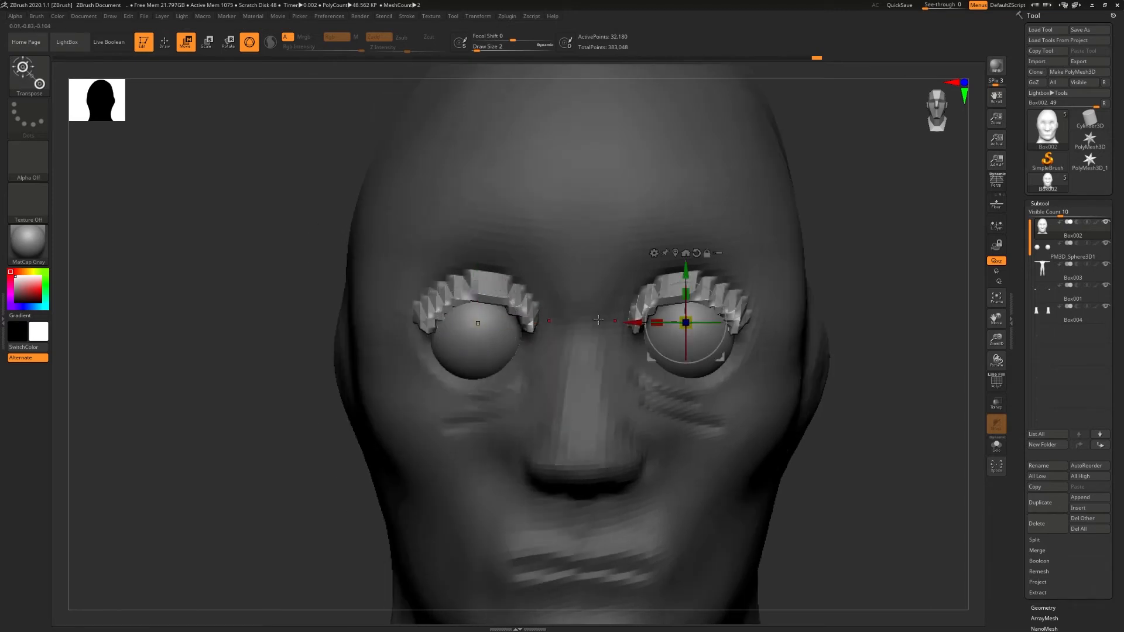
key(ctrl+z)
key(ctrl+z)
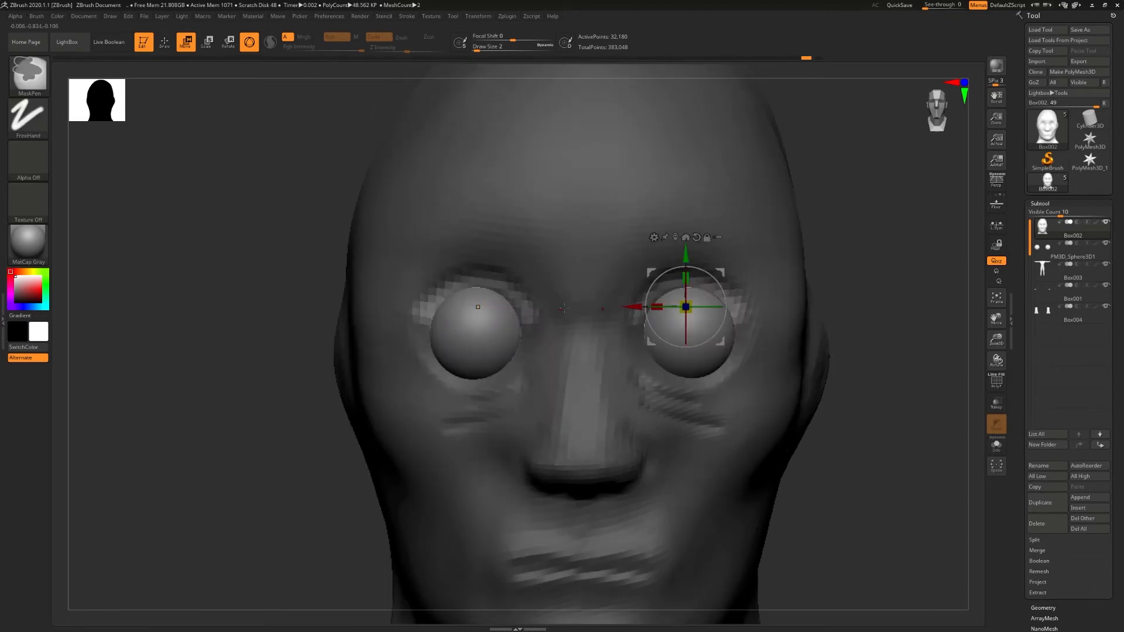
- Pull the unmasked upper lid strips outward with the SnakeHook brush at draw size 7
key(b)
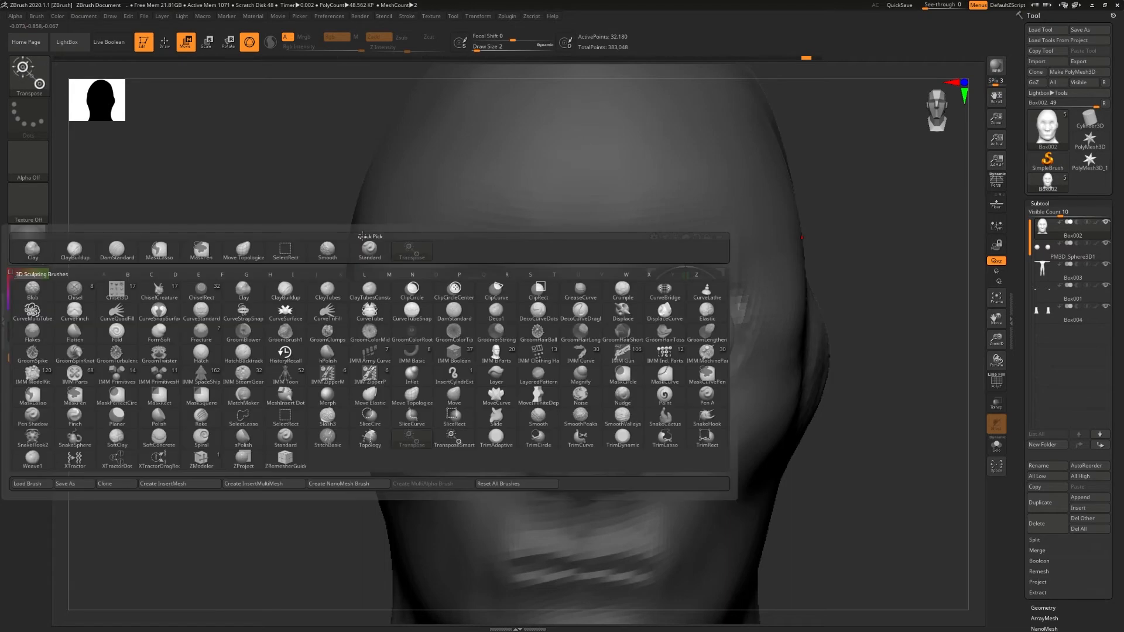
key(s)
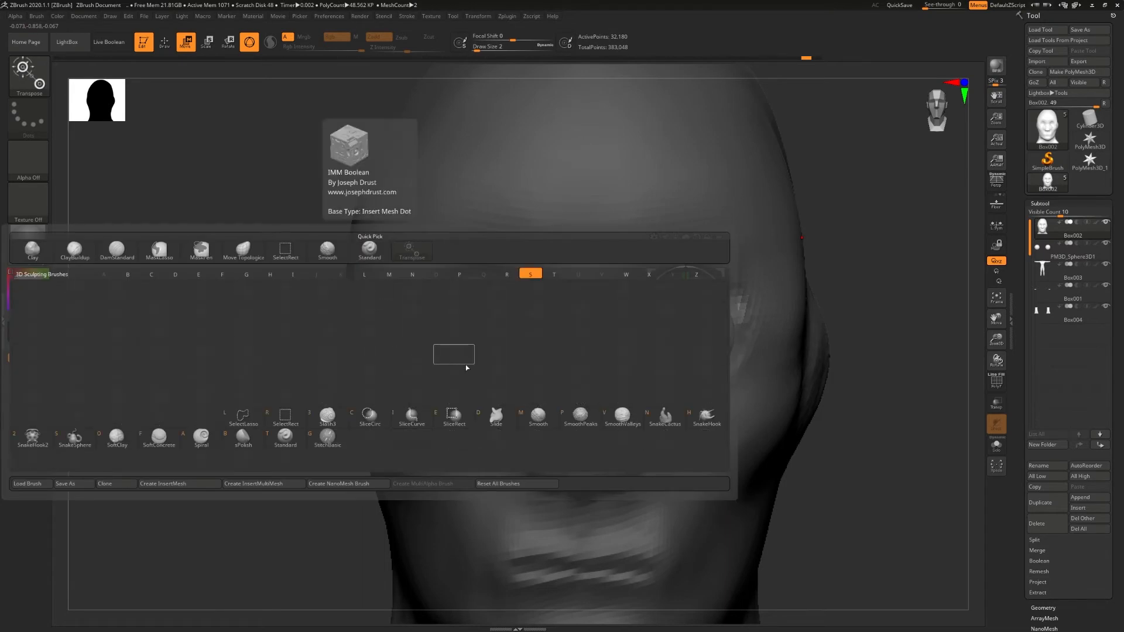
key(h)
key(s)
mouse_move(646, 297)
mouse_down()
mouse_move(658, 297)
mouse_move(650, 316)
mouse_up()
key(ctrl+z)
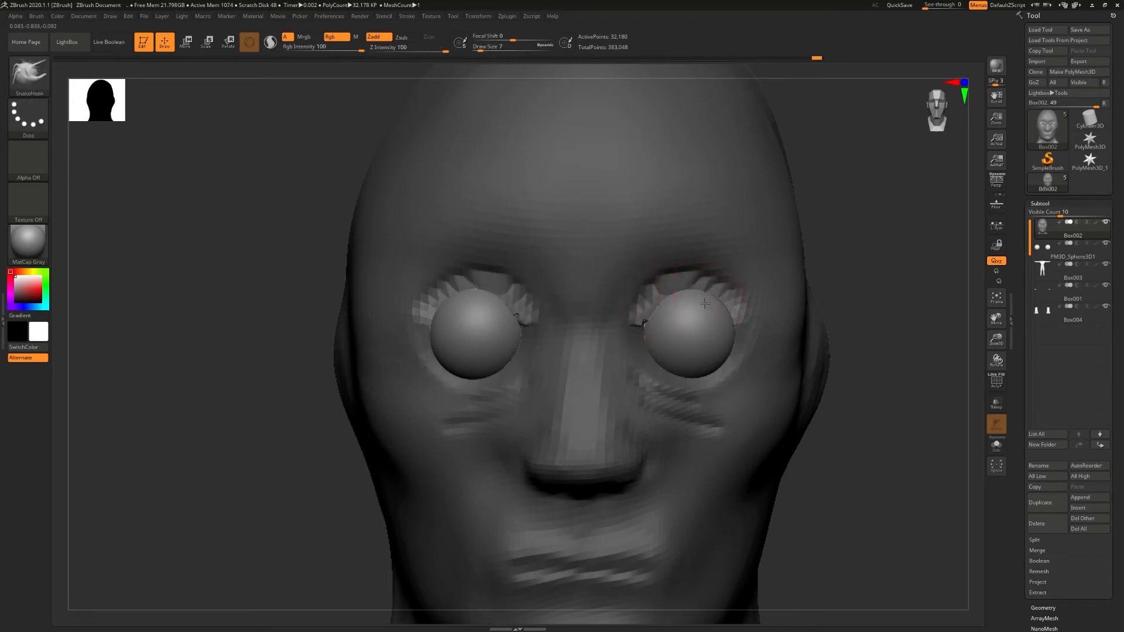
mouse_move(719, 319)
right_down()
mouse_move(670, 312)
mouse_move(682, 296)
right_up()
- Extend the upper eyelids forward and down over the tops of the eyeballs with the Move Topological brush
key(b)
key(m)
key(t)
right_drag(678, 294, 680, 306)
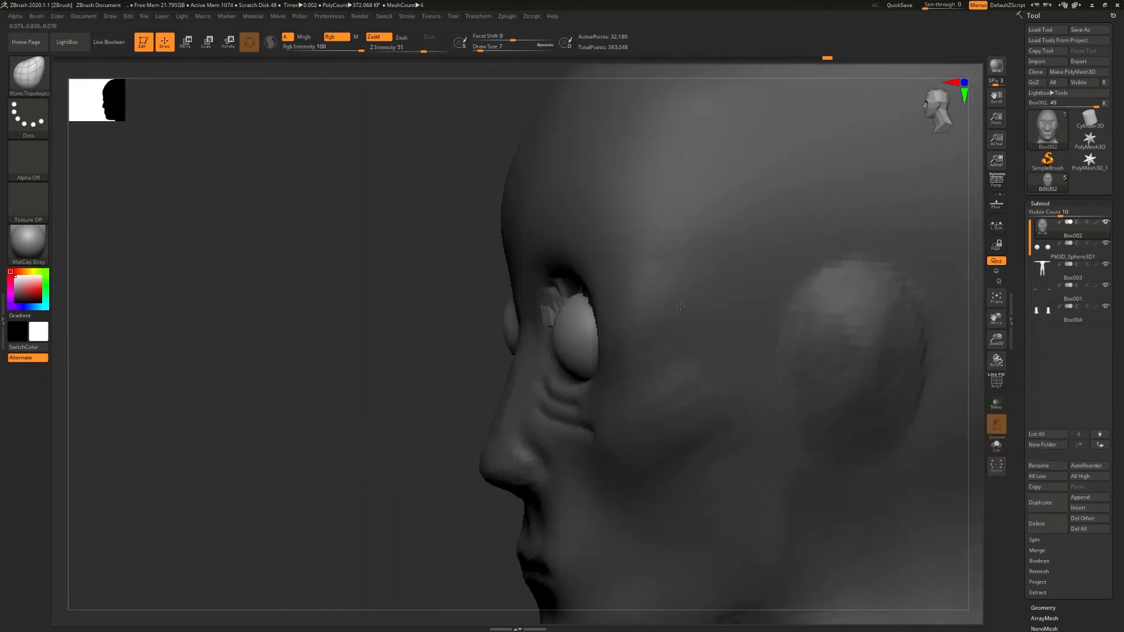
right_drag(547, 314, 468, 249)
drag(408, 246, 413, 253)
right_drag(486, 237, 391, 232)
mouse_move(697, 246)
mouse_down()
mouse_move(693, 257)
mouse_move(634, 254)
mouse_up()
right_drag(644, 304, 650, 231)
drag(652, 256, 652, 249)
right_drag(679, 269, 682, 322)
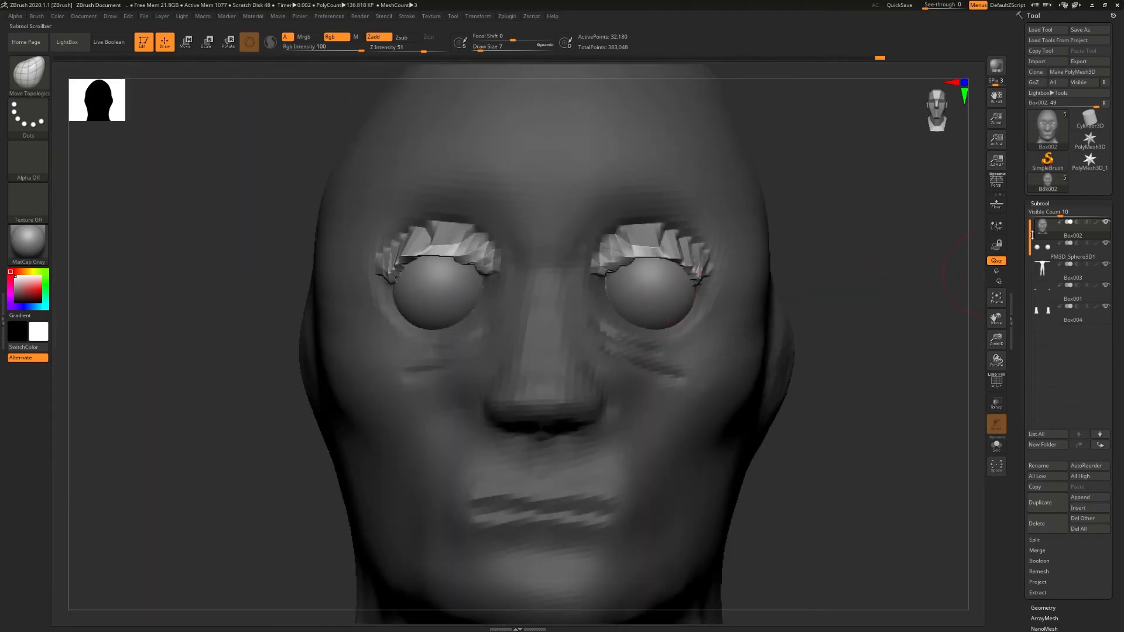
- Clear the mask and divide the head mesh once to a second subdivision level
click(1043, 608)
click(1042, 286)
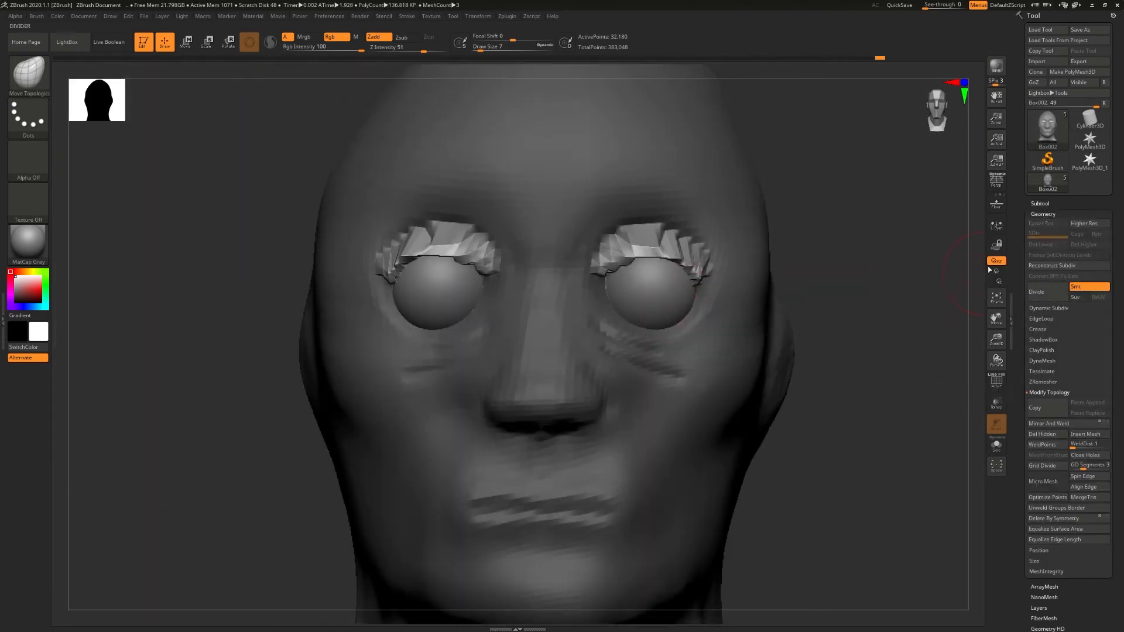
ctrl+drag(843, 293, 873, 319)
click(1035, 294)
mouse_move(720, 263)
right_down()
mouse_move(679, 267)
mouse_move(711, 272)
right_up()
- Mask the crescents beneath both eyeballs with MaskPen at draw size 3 to define the lower eyelids
key(s)
click(629, 238)
shift+drag(638, 234, 656, 248)
key(shift+f)
mouse_move(672, 264)
right_down()
mouse_move(704, 283)
mouse_move(684, 258)
mouse_move(614, 295)
right_up()
key(shift+f)
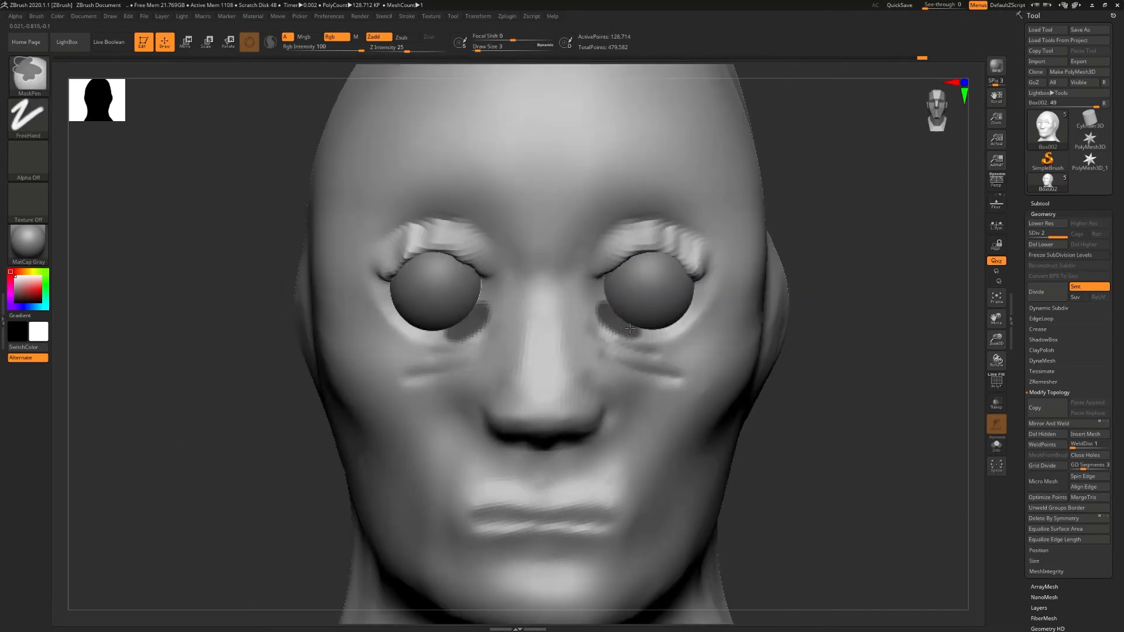
ctrl+drag(636, 331, 593, 316)
ctrl+click(652, 294)
- Pull the lower eyelid crescents out from the face to form raised rims under the eyeballs
key(s)
drag(610, 304, 622, 292)
mouse_move(674, 305)
shift+right_down()
mouse_move(660, 327)
mouse_move(627, 301)
mouse_move(687, 312)
shift+right_up()
right_drag(668, 258, 642, 322)
drag(642, 322, 637, 315)
right_drag(674, 327, 795, 311)
shift+drag(603, 318, 605, 316)
right_drag(396, 316, 352, 323)
drag(429, 322, 434, 313)
right_drag(439, 314, 514, 301)
shift+drag(487, 310, 486, 319)
- Adjust the lower lid rims around the eyeballs with Move Topological at draw size 6
key(s)
mouse_move(498, 319)
right_down()
mouse_move(633, 324)
mouse_move(660, 337)
mouse_move(594, 279)
mouse_move(622, 314)
mouse_move(453, 288)
right_up()
drag(404, 282, 397, 279)
right_drag(399, 279, 530, 258)
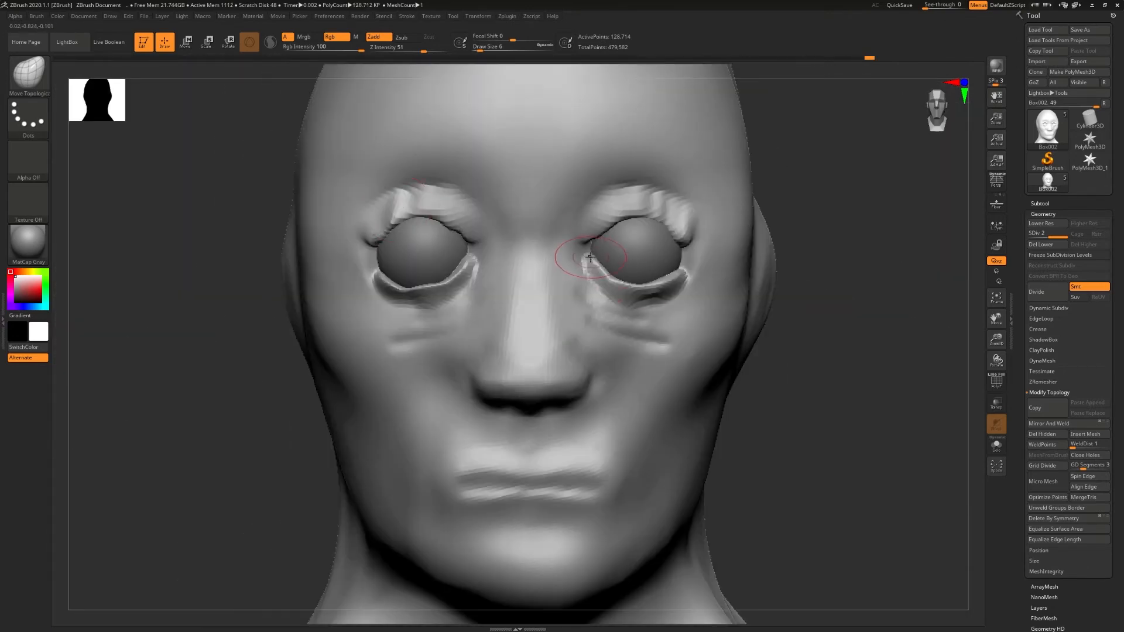
- Tighten the inner and outer corners of both eyes with the Pinch brush
key(b)
key(p)
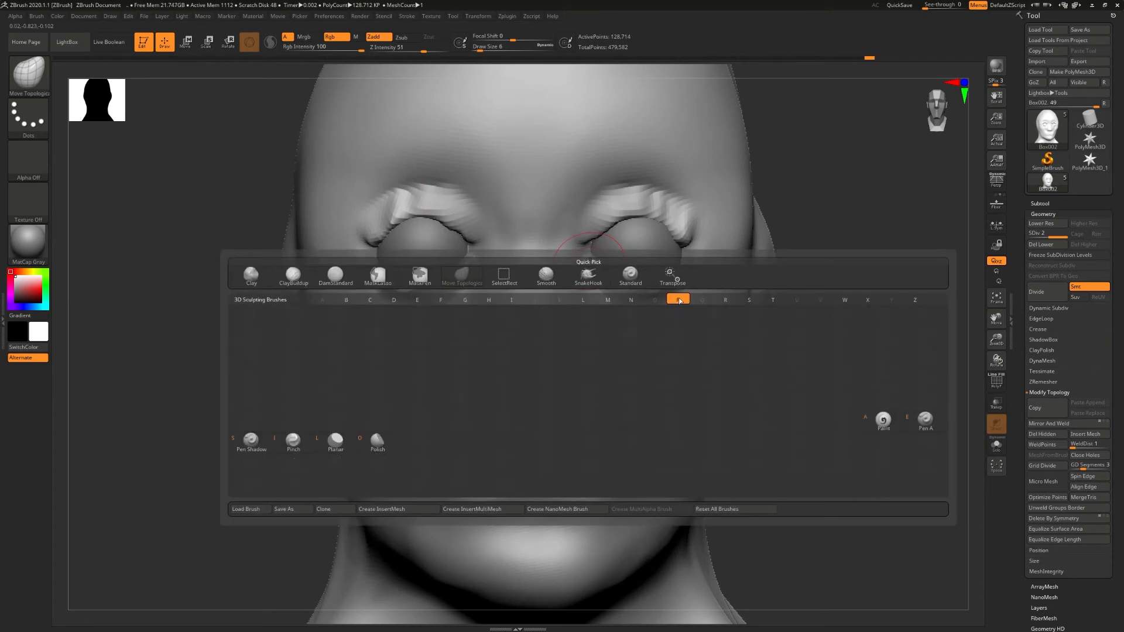
click(293, 443)
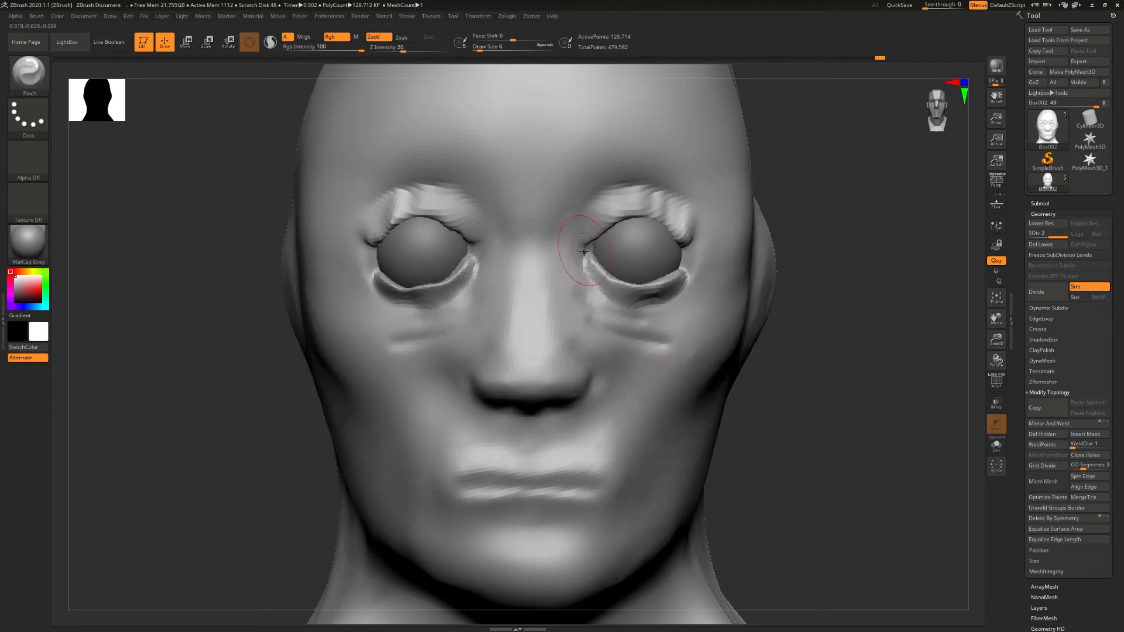
drag(685, 253, 675, 262)
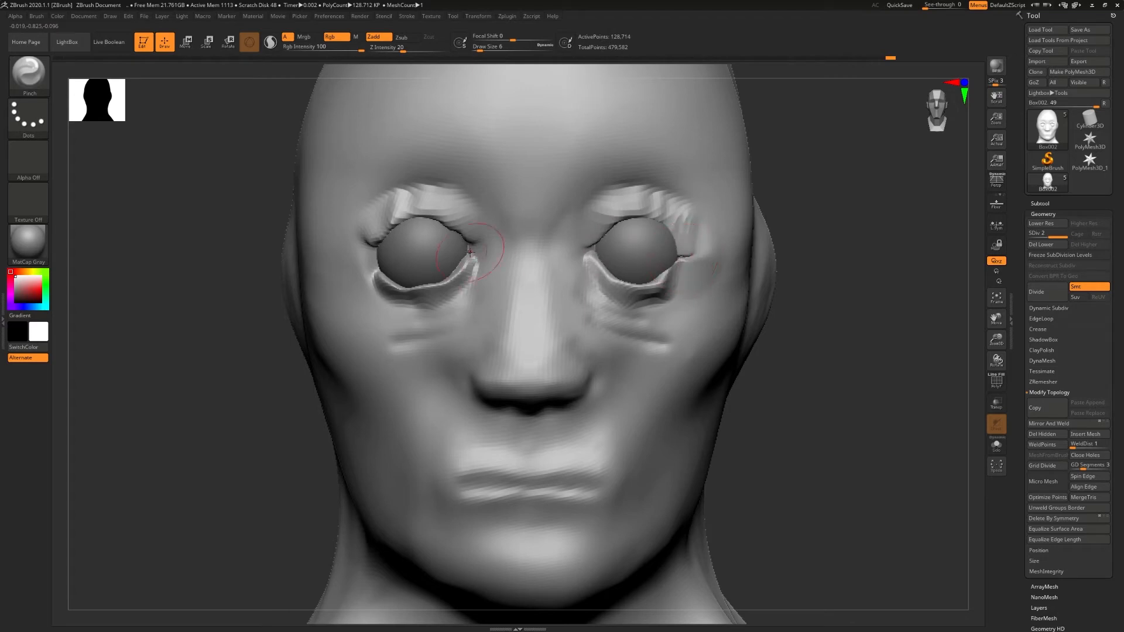
drag(469, 252, 474, 255)
drag(371, 258, 376, 261)
- Reshape the upper and lower lids around the eyeballs with Move Topological, working from front and side
key(b)
key(m)
key(t)
right_drag(627, 245, 469, 241)
drag(631, 225, 616, 229)
drag(627, 286, 622, 293)
right_drag(622, 305, 703, 307)
drag(483, 231, 484, 277)
right_drag(486, 269, 567, 253)
- Pull the brow folds and upper eyelids down over the eyeballs with Move Topological at draw size 14
key(s)
drag(569, 252, 566, 252)
drag(475, 212, 476, 219)
drag(477, 179, 477, 187)
right_drag(478, 217, 400, 220)
drag(486, 221, 477, 235)
drag(481, 278, 470, 235)
mouse_move(470, 235)
right_down()
mouse_move(521, 272)
mouse_move(688, 223)
right_up()
- Fit the lids and under-eye area closely around the eyeballs, checking the profile from the side
drag(689, 224, 674, 228)
drag(681, 277, 682, 250)
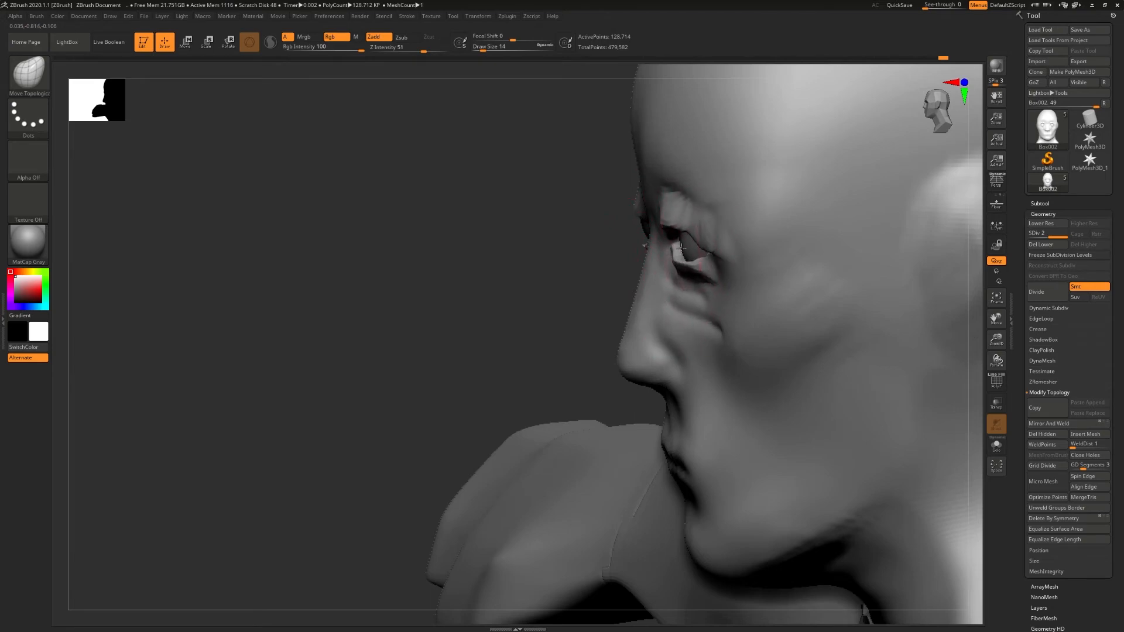
right_drag(682, 240, 792, 240)
drag(667, 219, 668, 237)
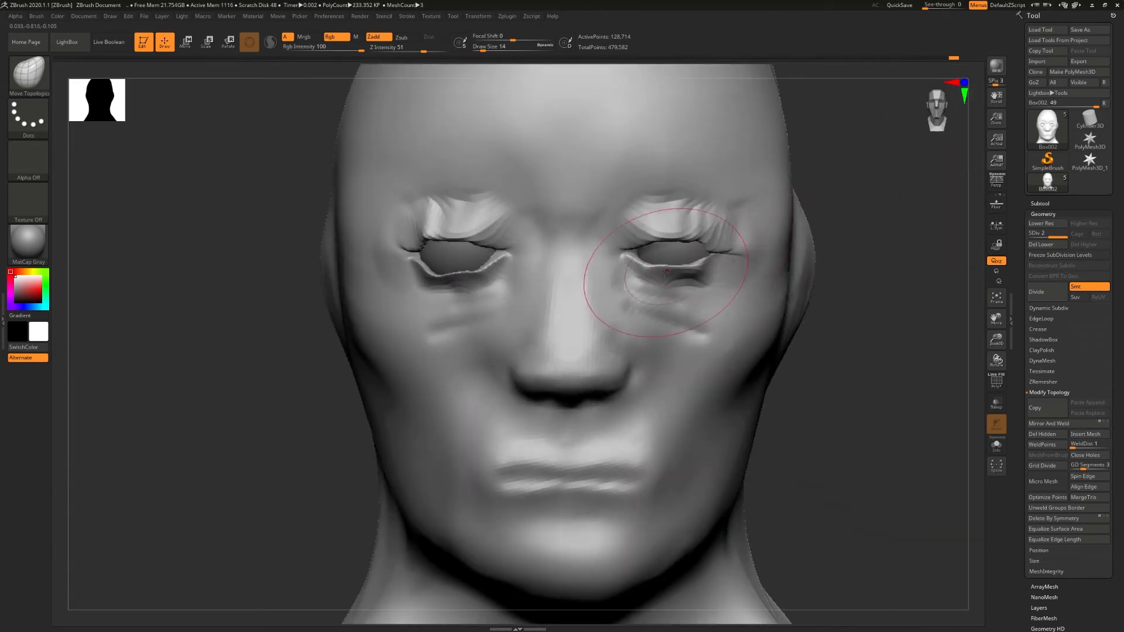
drag(665, 281, 667, 268)
drag(455, 233, 460, 281)
right_drag(643, 293, 577, 293)
- Set the draw size to 4, and smooth and adjust the upper lid folds and eye corners
key(s)
drag(587, 256, 582, 256)
shift+drag(466, 233, 521, 237)
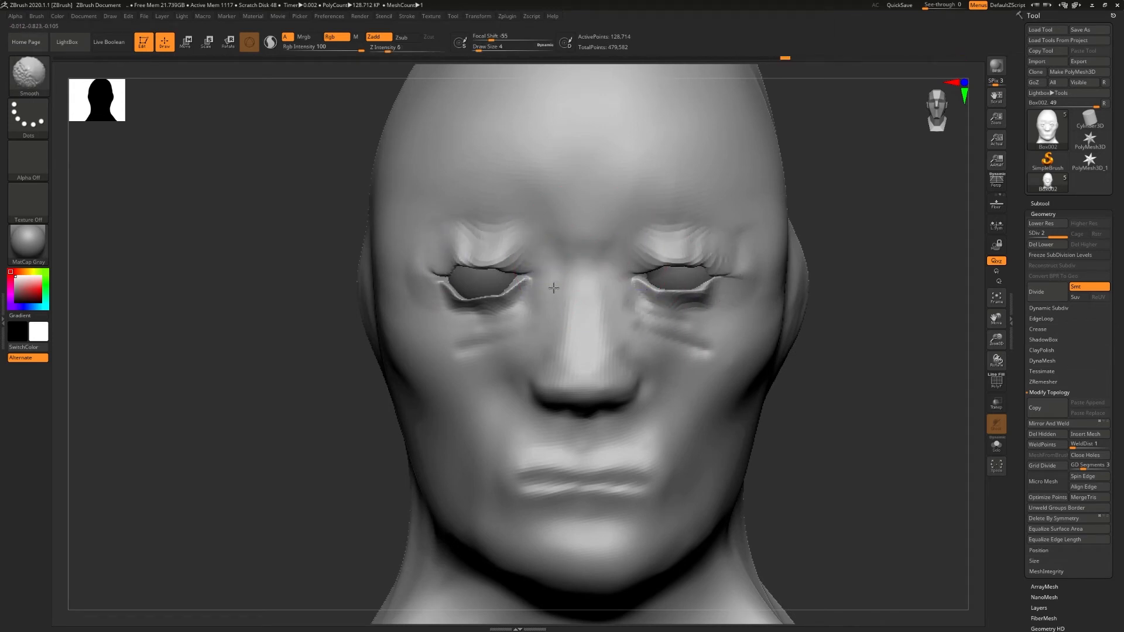
shift+drag(423, 276, 443, 279)
right_drag(443, 305, 477, 292)
right_drag(477, 293, 639, 251)
ctrl+right_drag(638, 252, 673, 329)
drag(712, 315, 712, 306)
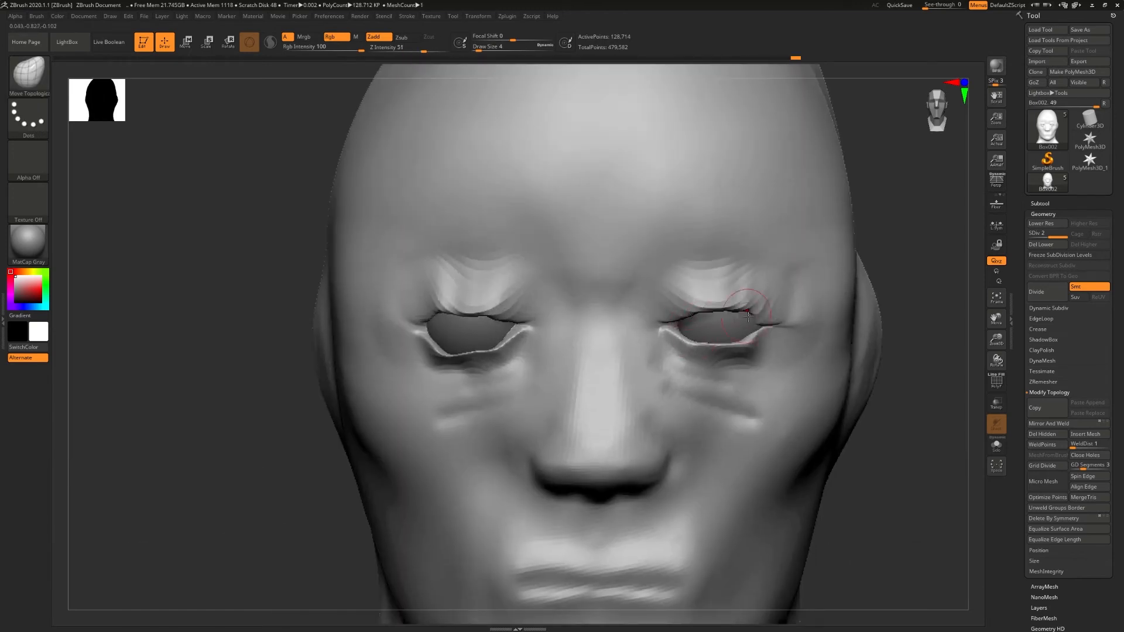
- Even out the upper lid edges and raise the lower lid edges to narrow both eye openings
right_click(745, 369)
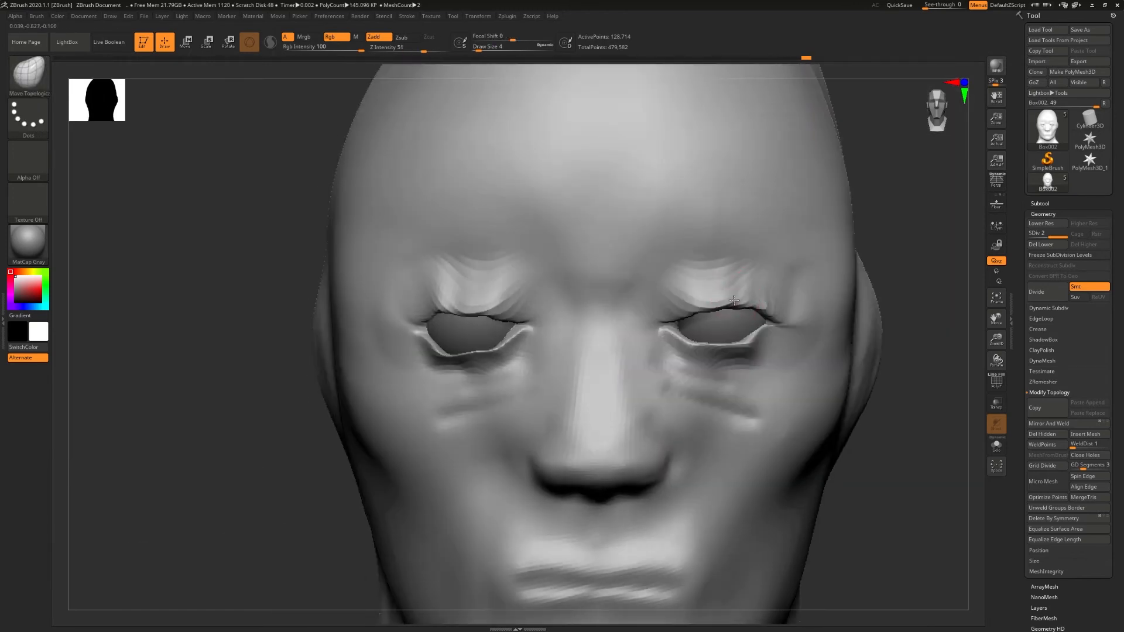
drag(688, 338, 691, 328)
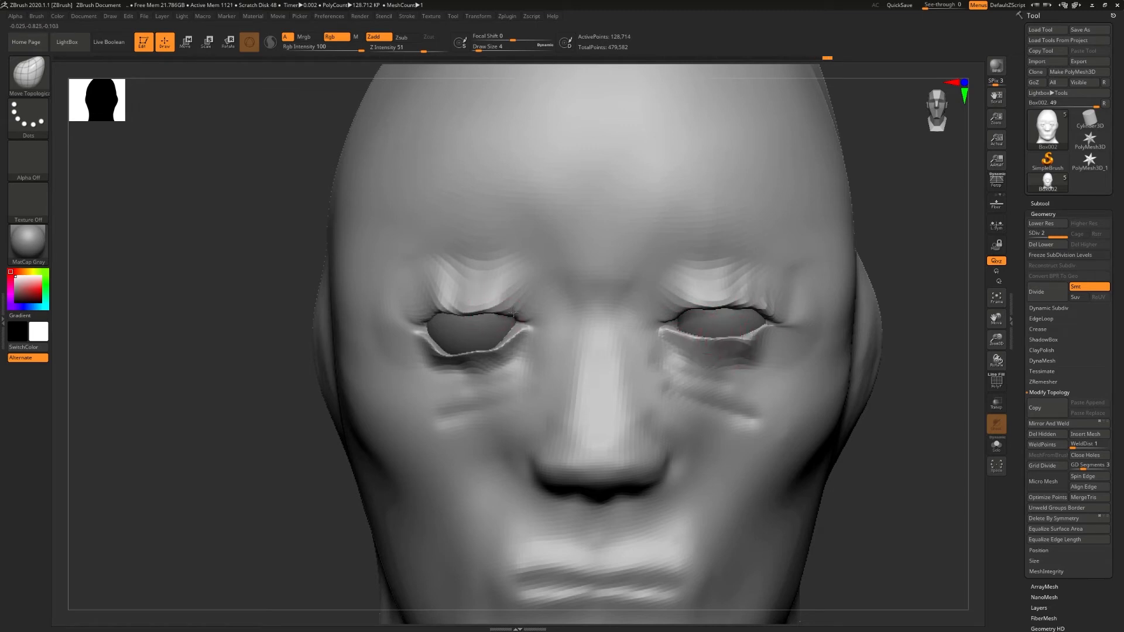
mouse_move(452, 299)
mouse_down()
mouse_move(478, 314)
mouse_move(438, 316)
mouse_up()
drag(436, 351, 451, 346)
drag(470, 355, 485, 345)
mouse_move(503, 345)
mouse_down()
mouse_move(453, 344)
mouse_move(489, 345)
mouse_up()
mouse_move(492, 346)
right_down()
mouse_move(617, 334)
mouse_move(567, 337)
right_up()
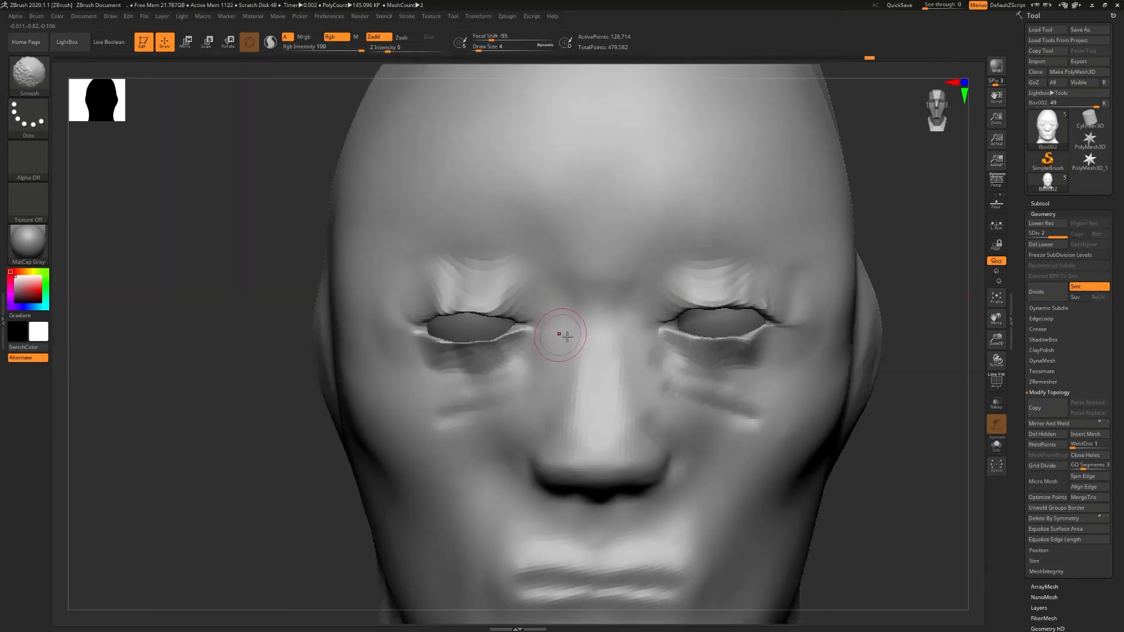
- Isolate the head in solo mode and smooth the inner surfaces of the eyelids from below
click(1041, 203)
click(997, 445)
right_drag(713, 311, 709, 296)
key(shift)
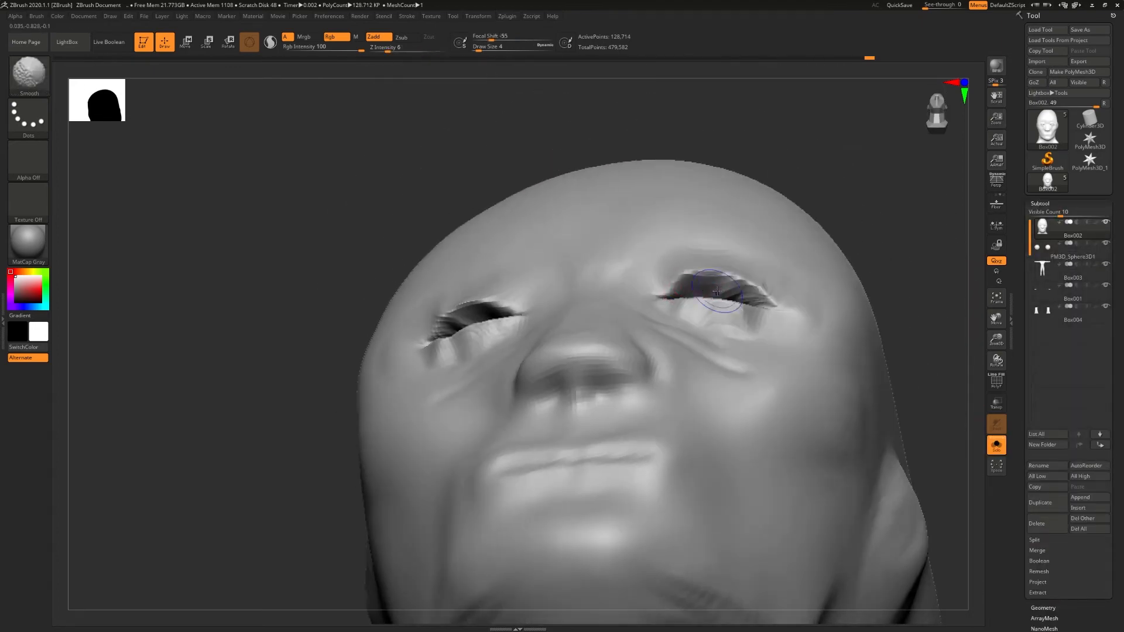
right_drag(762, 298, 733, 330)
mouse_move(736, 291)
shift+mouse_down()
mouse_move(716, 295)
mouse_move(740, 305)
shift+mouse_up()
mouse_move(740, 306)
right_down()
mouse_move(702, 280)
mouse_move(672, 296)
mouse_move(682, 278)
right_up()
shift+drag(493, 285, 516, 285)
mouse_move(518, 281)
right_down()
mouse_move(496, 291)
mouse_move(510, 271)
mouse_move(504, 258)
right_up()
- Adjust the brush size and refine the inner lid edges of the eye opening up close
key(s)
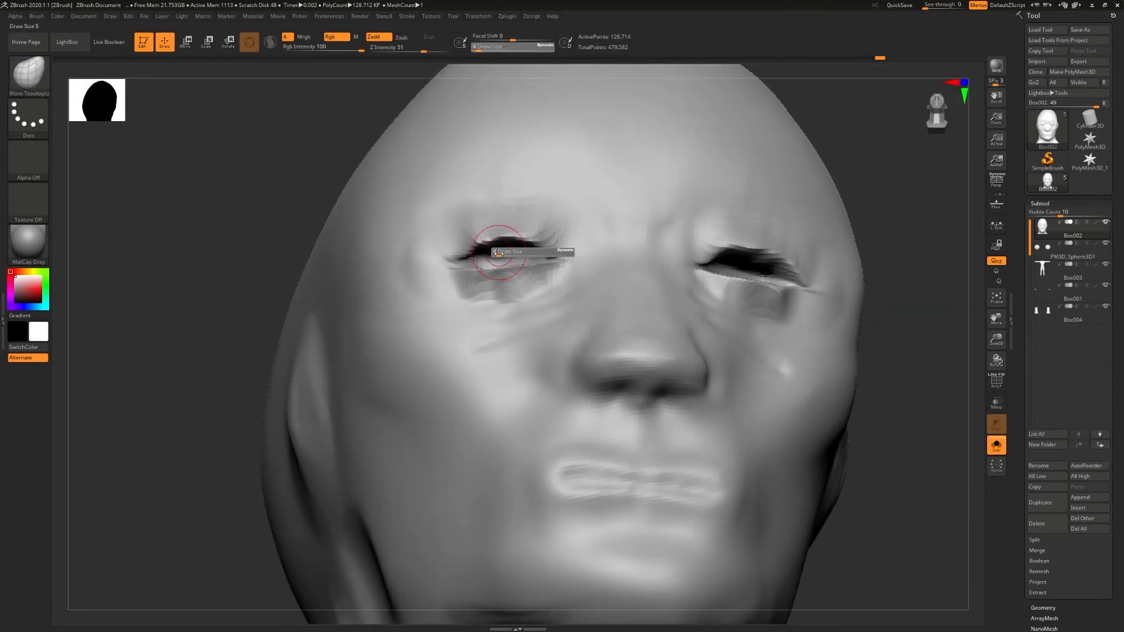
right_drag(606, 254, 588, 273)
ctrl+right_drag(528, 241, 960, 299)
drag(441, 214, 432, 219)
mouse_move(363, 237)
right_down()
mouse_move(265, 239)
mouse_move(355, 228)
right_up()
- Remesh the head subtool with ZRemesher
click(1044, 204)
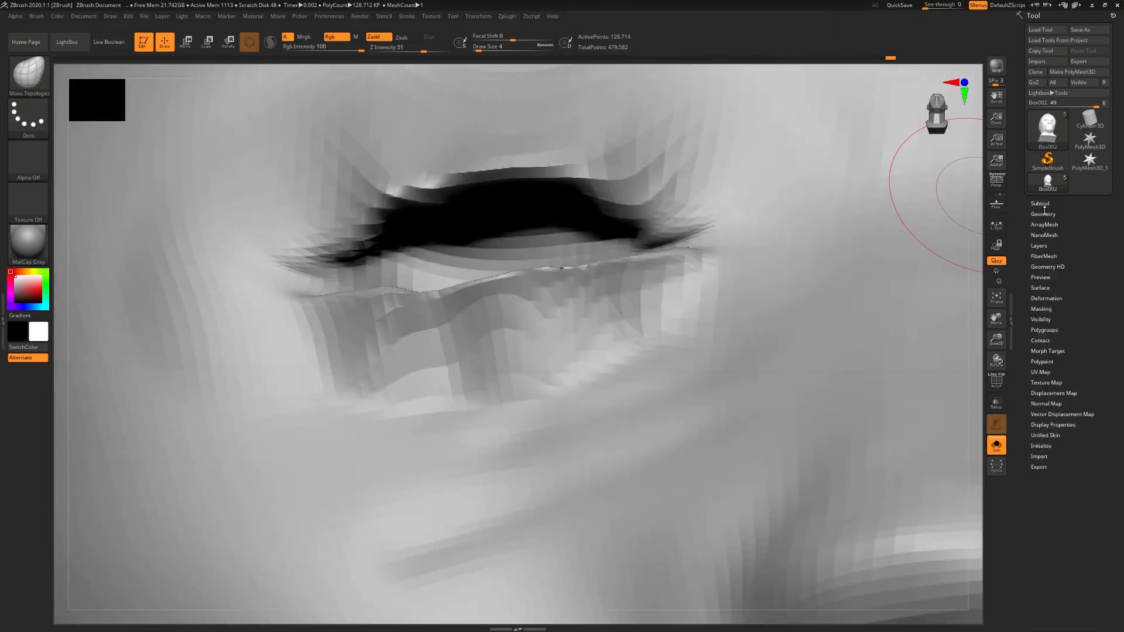
click(1044, 213)
click(1043, 382)
click(1047, 399)
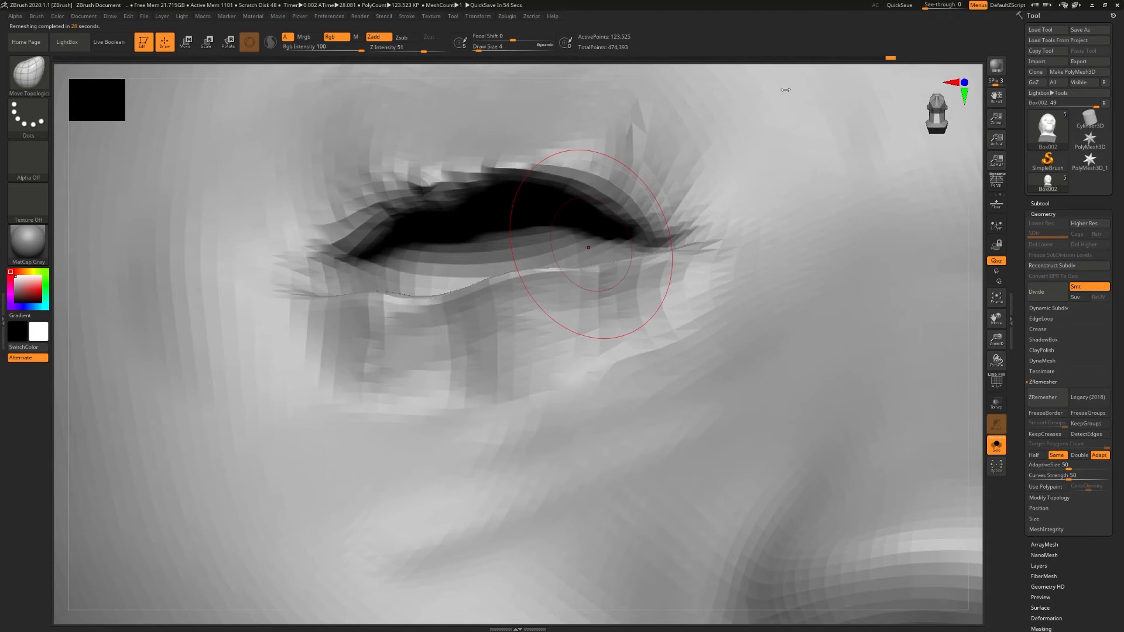
- Refine the eyelid edges and eye corners on the remeshed head, and leave solo mode to show all subtools
right_drag(543, 193, 671, 250)
drag(737, 281, 745, 292)
ctrl+right_drag(294, 246, 269, 243)
mouse_move(269, 242)
shift+mouse_down()
mouse_move(239, 230)
mouse_move(307, 228)
shift+mouse_up()
ctrl+right_drag(301, 258, 352, 257)
drag(301, 233, 303, 219)
ctrl+right_drag(303, 220, 375, 234)
click(997, 445)
mouse_move(739, 366)
right_down()
mouse_move(548, 299)
mouse_move(332, 256)
mouse_move(413, 254)
mouse_move(334, 275)
mouse_move(410, 296)
mouse_move(558, 290)
mouse_move(555, 324)
mouse_move(640, 366)
mouse_move(650, 283)
right_up()
key(s)
click(342, 280)
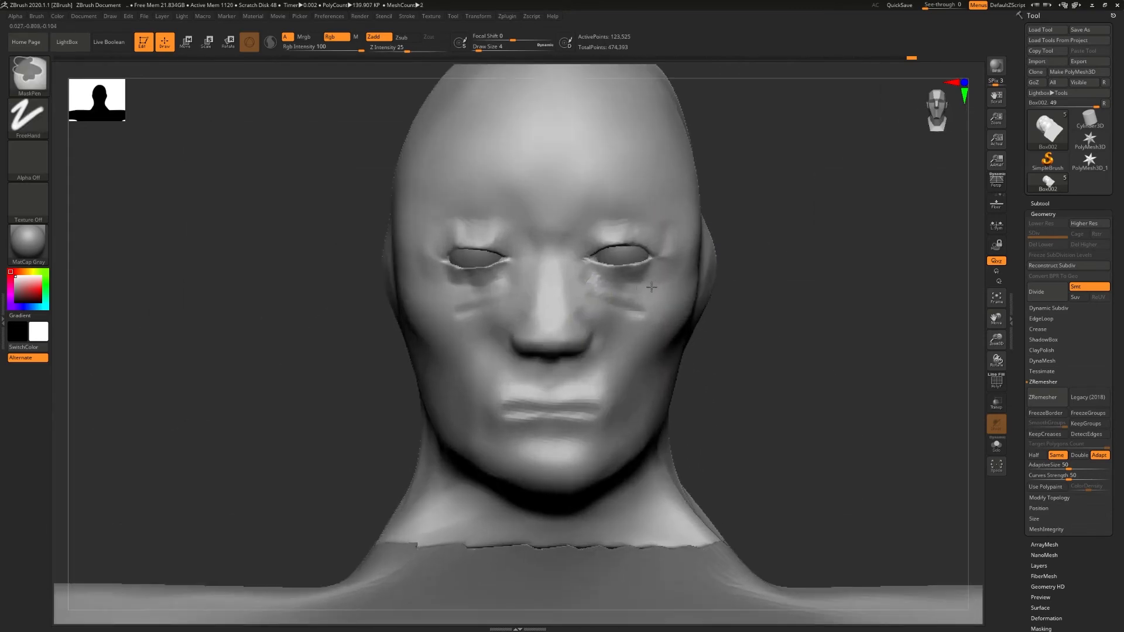
- Inflate the eyelids around both eye openings with the Inflate brush at draw size 16
key(b)
key(i)
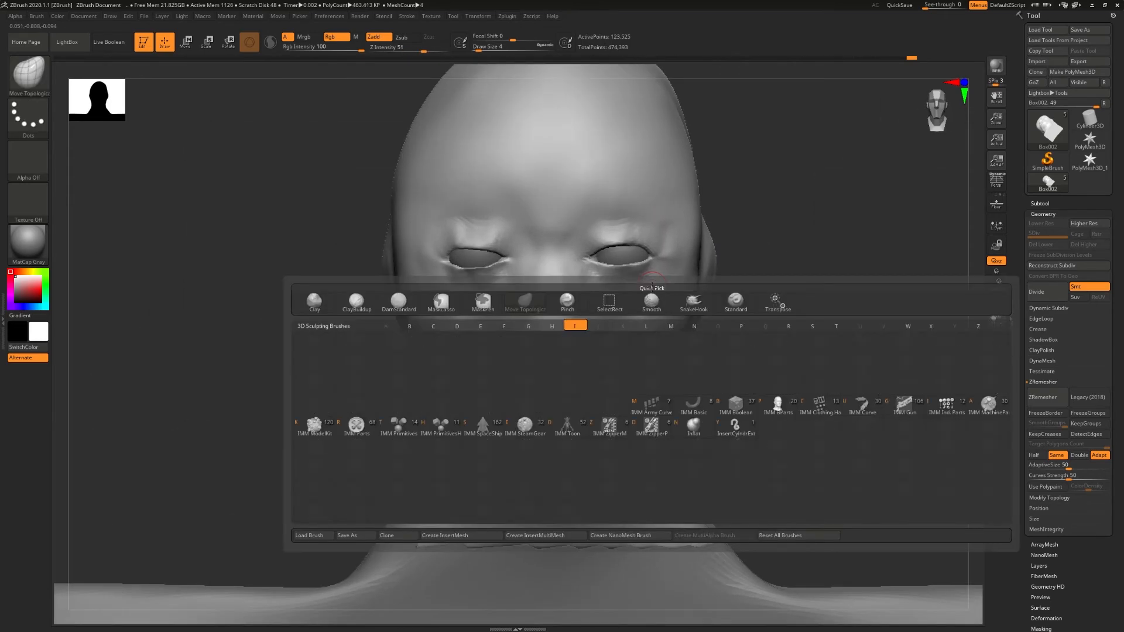
click(693, 435)
key(s)
drag(602, 298, 608, 299)
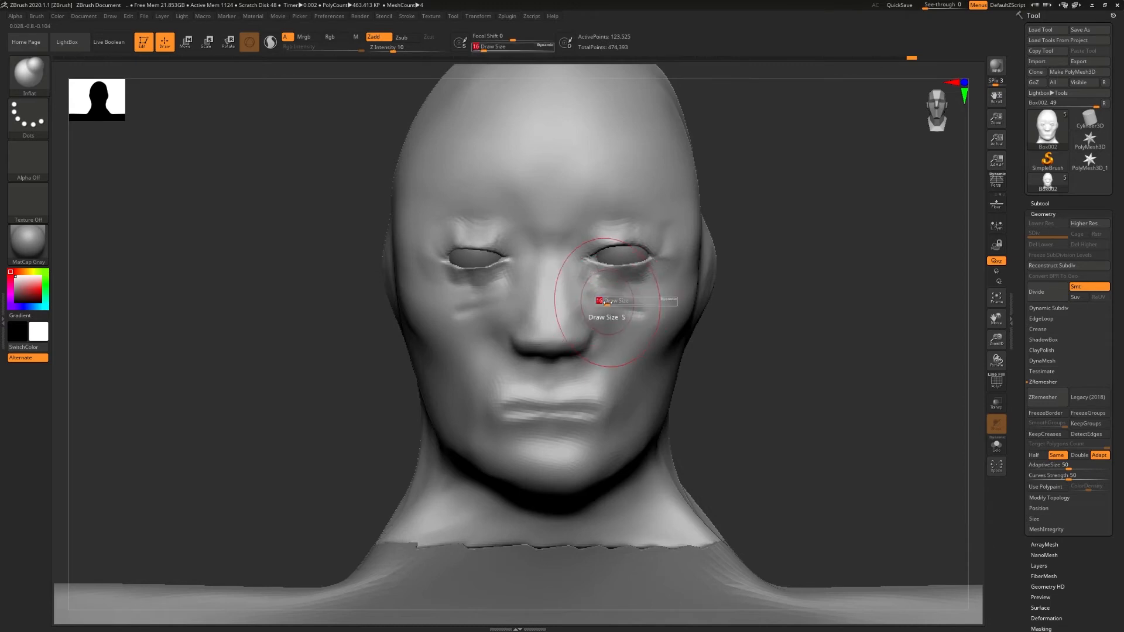
drag(621, 252, 625, 251)
drag(478, 254, 475, 257)
mouse_move(536, 264)
right_down()
mouse_move(570, 262)
mouse_move(543, 267)
mouse_move(556, 275)
right_up()
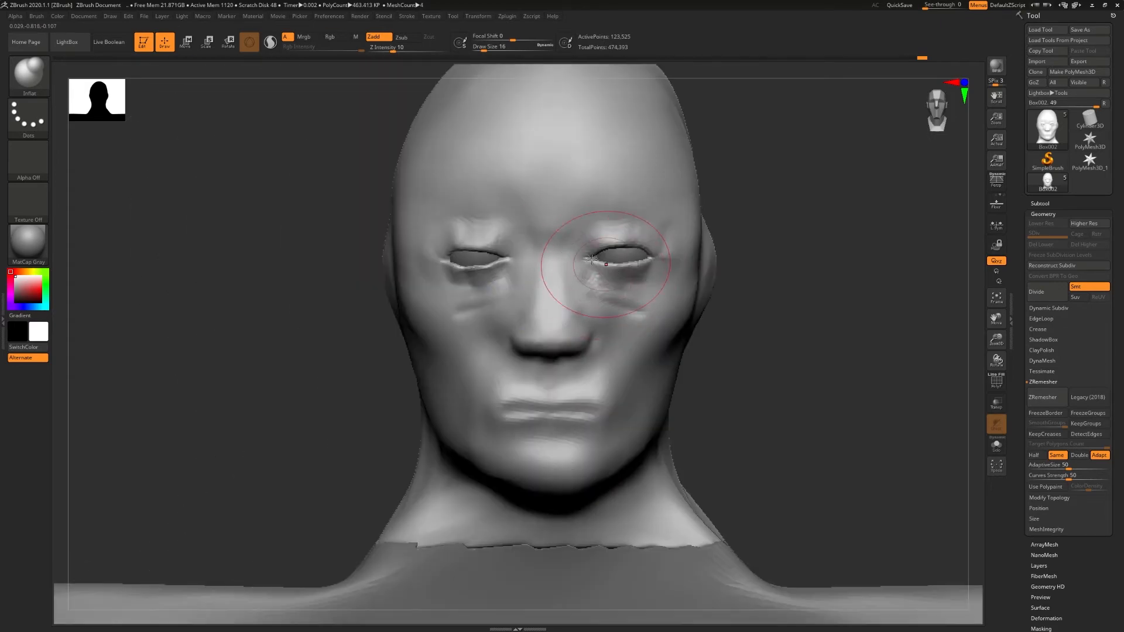
text(bdss7)
- Carve the creases above the upper eyelids with the DamStandard brush at draw size 7 and Z intensity 6
key(Return)
drag(584, 237, 637, 226)
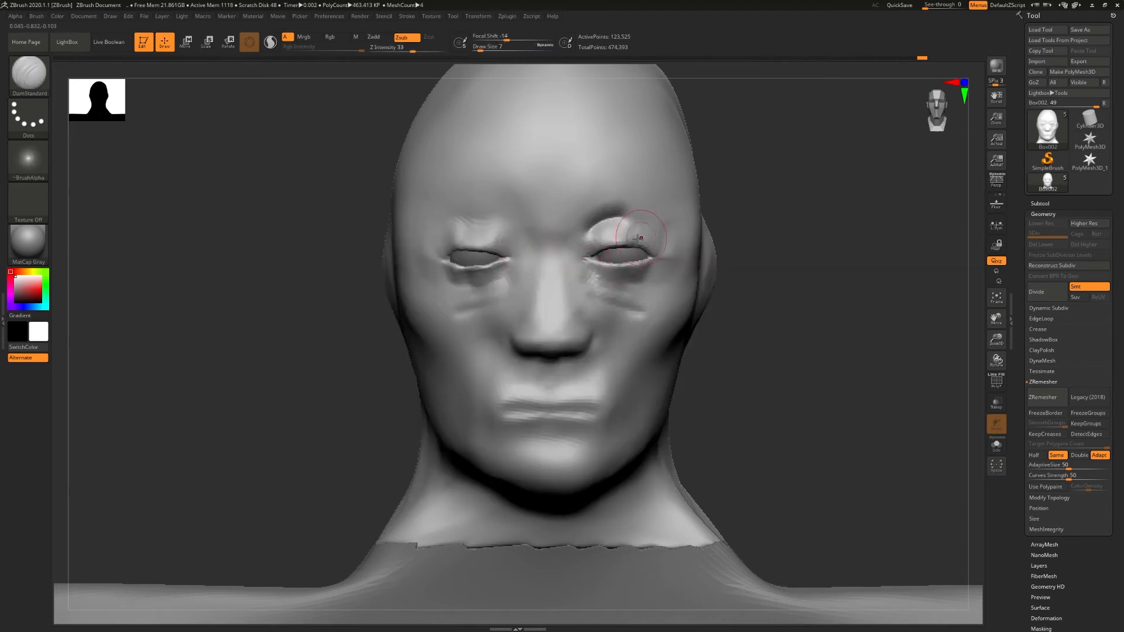
key(ctrl+z)
click(388, 50)
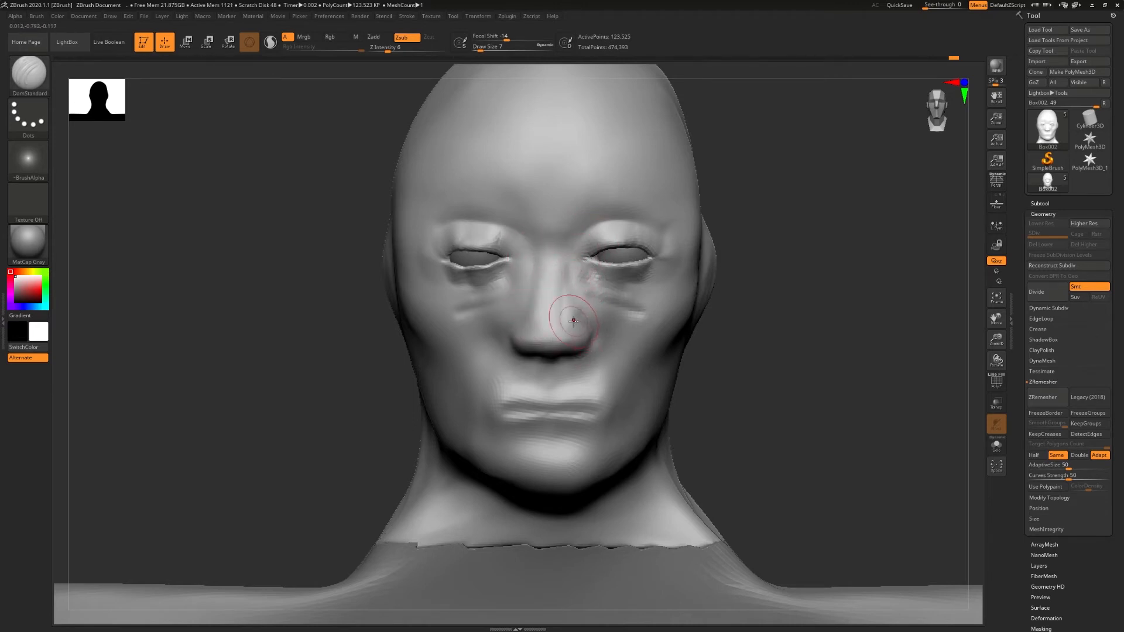
- Refine the sides of the nose and soften the folds beneath both eyes
mouse_move(534, 320)
right_down()
mouse_move(560, 330)
mouse_move(534, 326)
mouse_move(539, 303)
mouse_move(513, 375)
mouse_move(499, 321)
right_up()
mouse_move(559, 363)
shift+mouse_down()
mouse_move(574, 375)
mouse_move(519, 353)
shift+mouse_up()
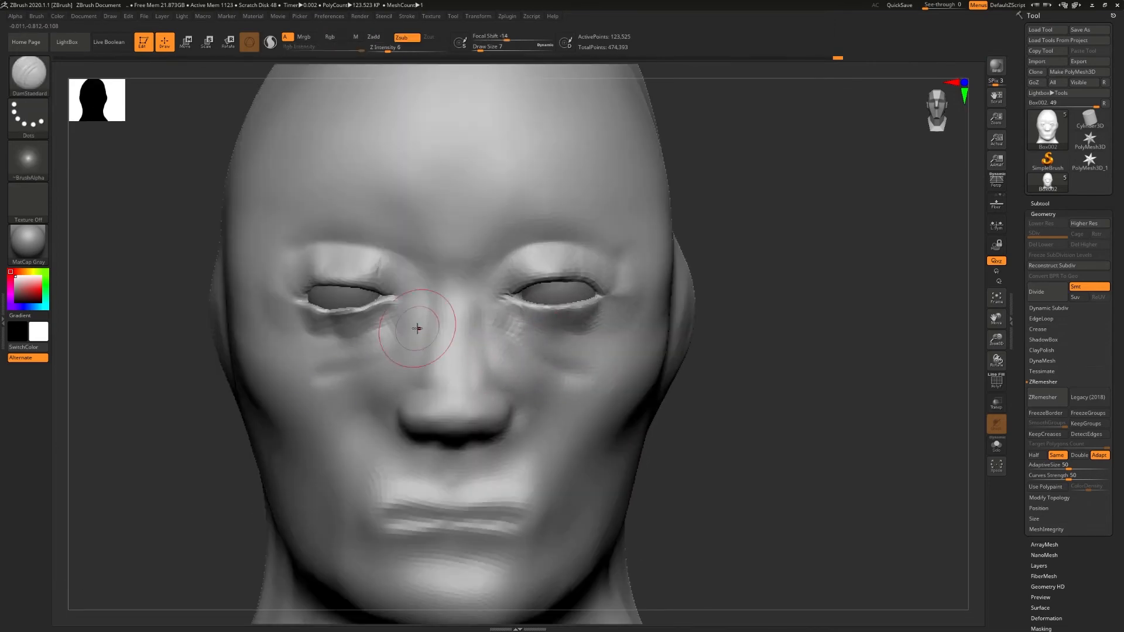
right_drag(364, 375, 574, 284)
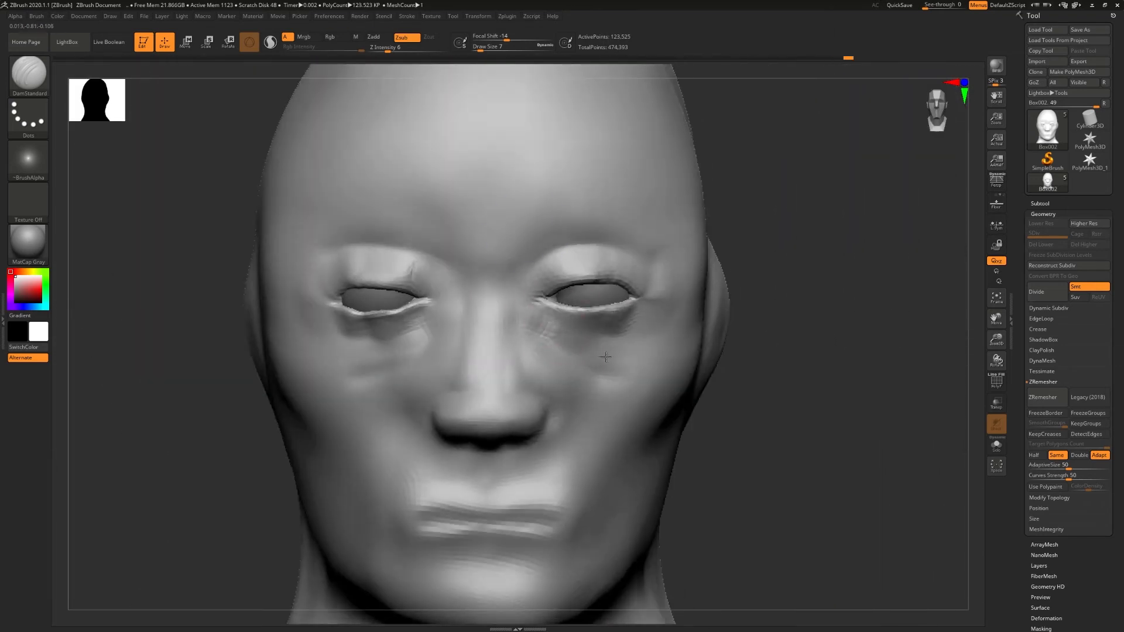
mouse_move(351, 356)
mouse_down()
mouse_move(381, 363)
mouse_move(370, 362)
mouse_up()
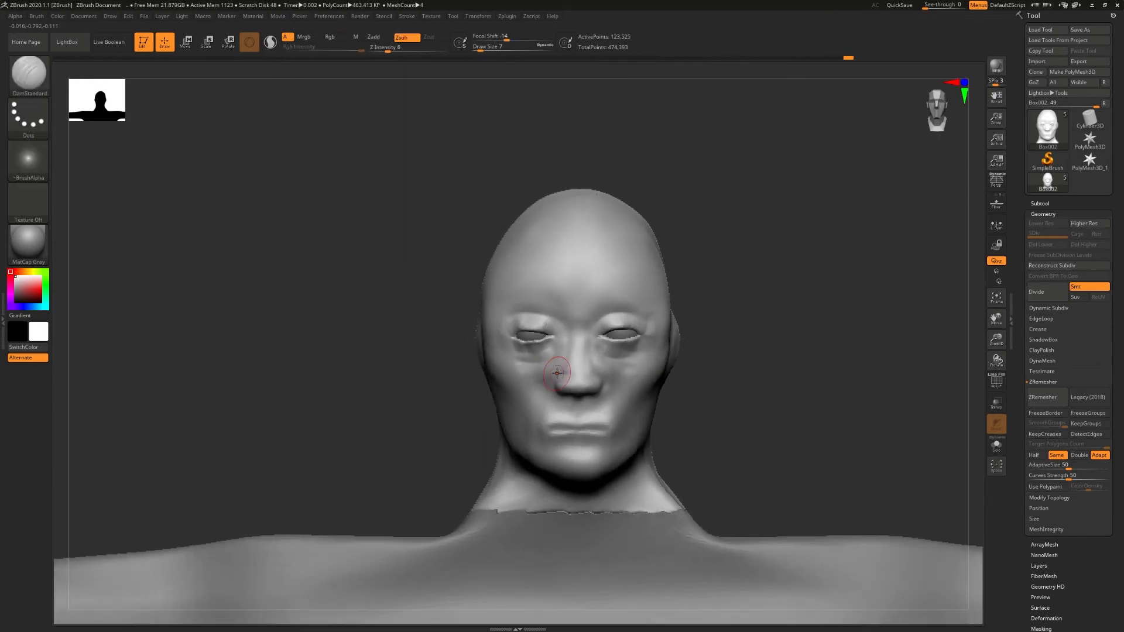
- Reshape the skull, cheeks and jaw outline with the Move Topological brush at draw size 39
key(b)
key(m)
key(t)
key(s)
ctrl+right_drag(566, 381, 541, 350)
right_drag(541, 350, 578, 349)
drag(493, 257, 494, 231)
right_drag(494, 231, 632, 308)
drag(608, 270, 614, 265)
drag(532, 265, 518, 259)
mouse_move(616, 395)
right_down()
mouse_move(527, 401)
mouse_move(603, 410)
right_up()
drag(604, 413, 611, 415)
drag(520, 415, 514, 417)
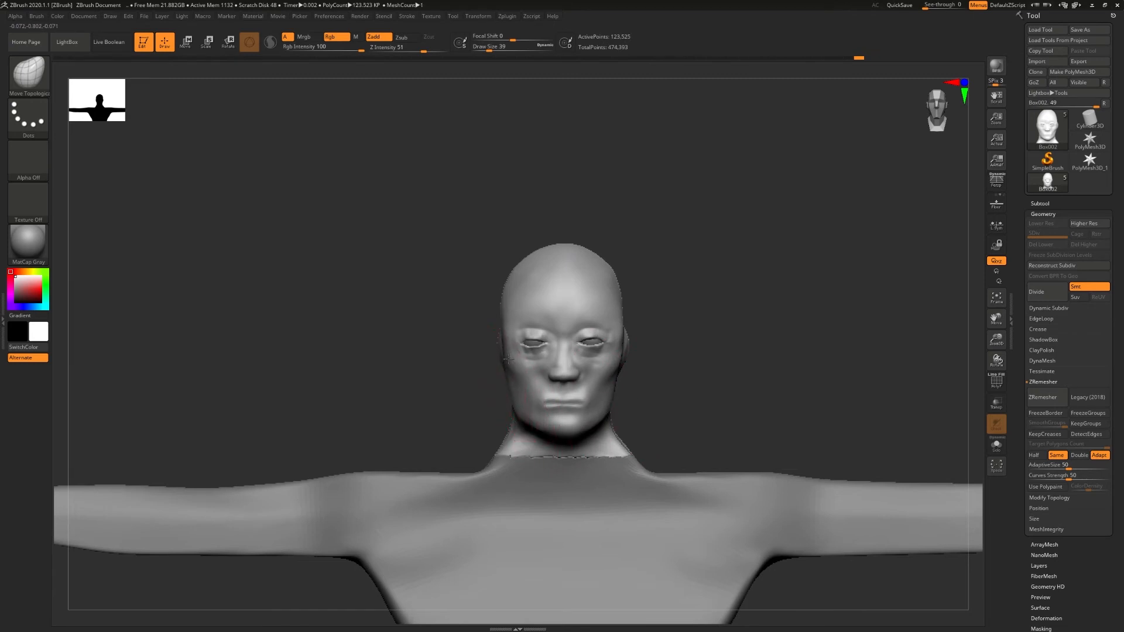
- Select the eyeball subtool, centre its gizmo between the eyes and shift both eyeballs within their sockets
mouse_move(583, 352)
right_down()
mouse_move(508, 355)
mouse_move(591, 358)
right_up()
ctrl+right_drag(591, 358, 748, 374)
click(1040, 203)
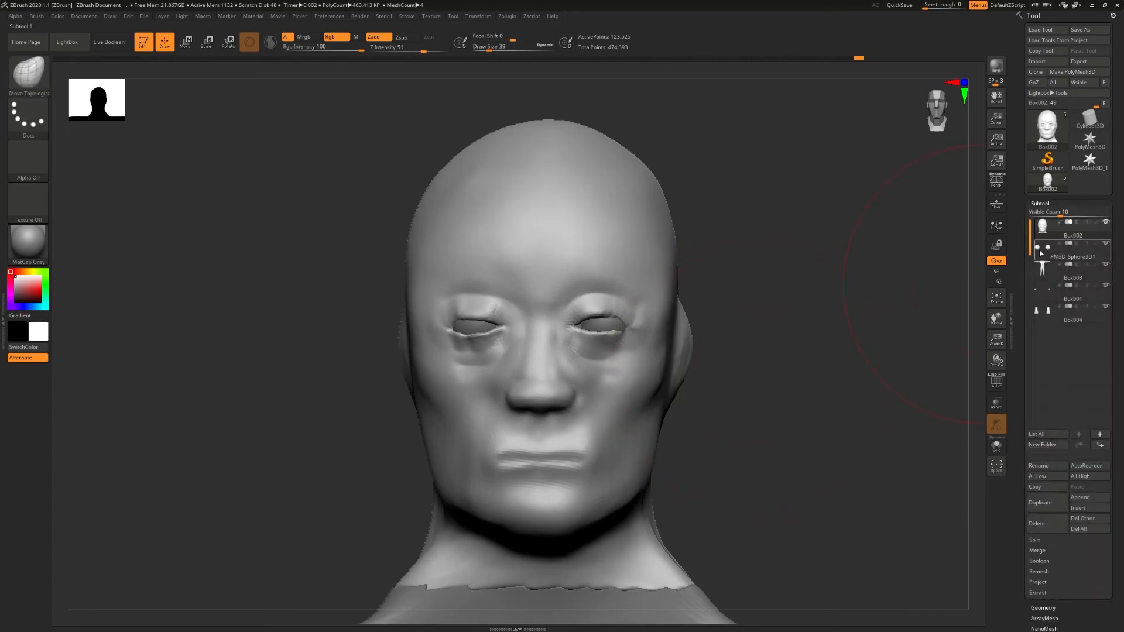
click(1042, 247)
key(w)
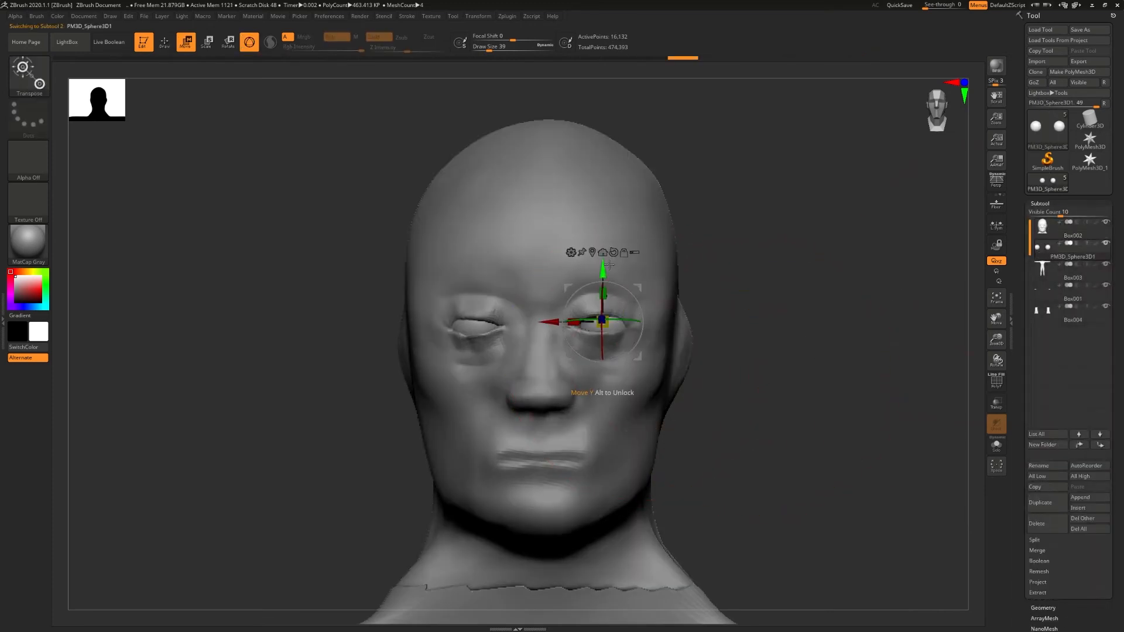
click(592, 251)
drag(540, 321, 543, 324)
mouse_move(540, 329)
right_down()
mouse_move(451, 327)
mouse_move(527, 322)
right_up()
drag(495, 320, 494, 321)
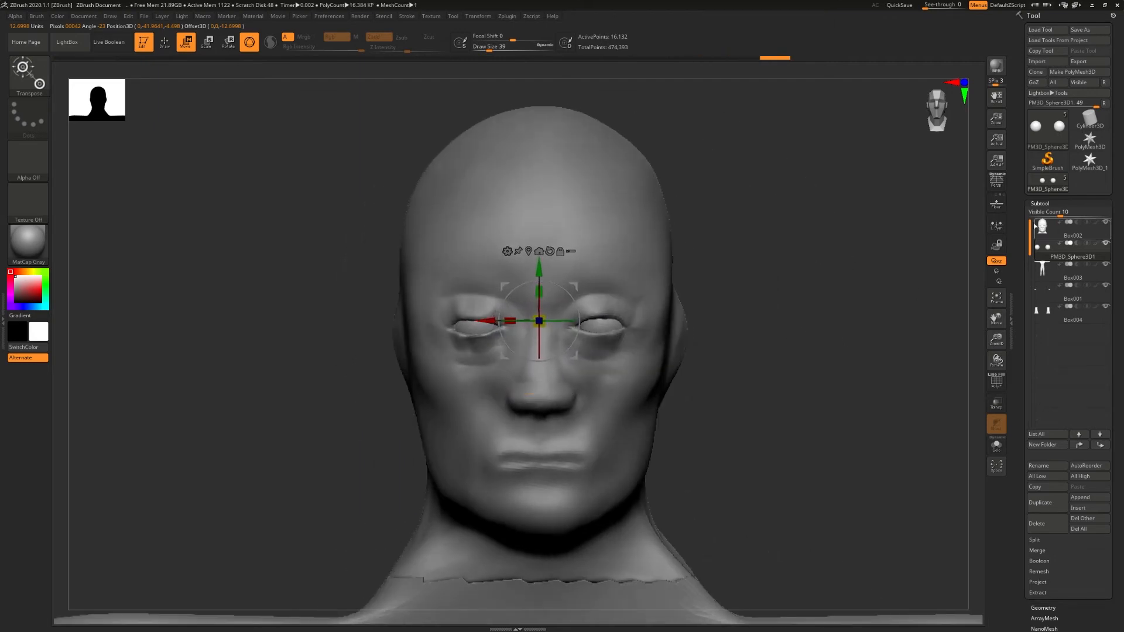
key(q)
ctrl+right_drag(764, 327, 591, 333)
mouse_move(591, 333)
right_down()
mouse_move(676, 336)
mouse_move(624, 336)
mouse_move(657, 389)
right_up()
- On the head subtool, carve and smooth the mouth corners using DamStandard at draw size 5 and Z intensity 10
click(1054, 231)
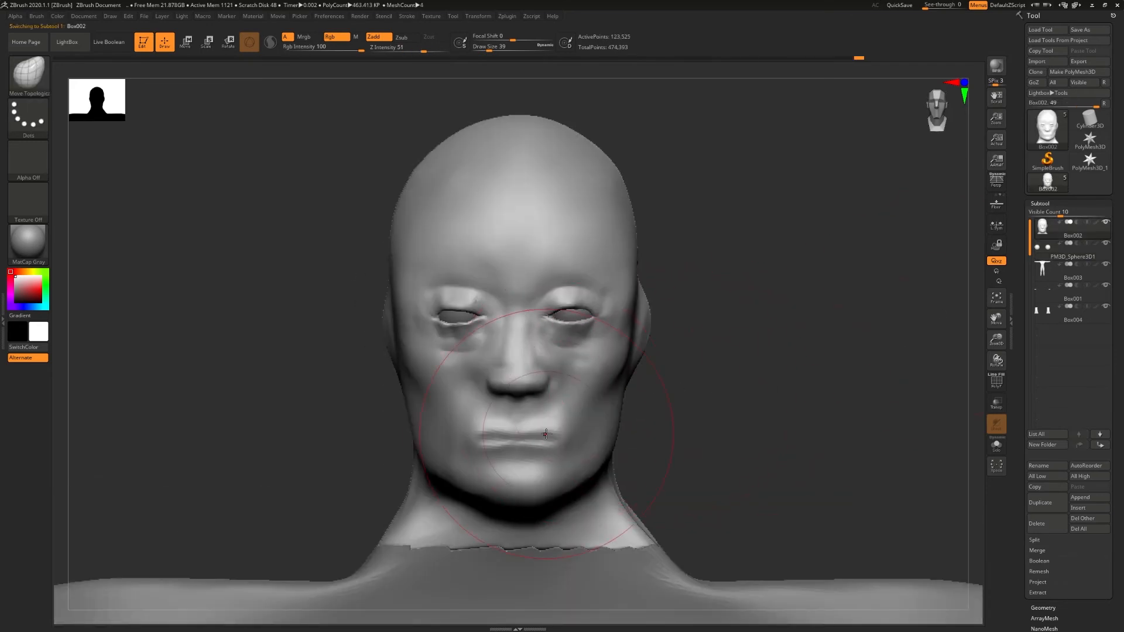
key(b)
key(d)
key(s)
key(s)
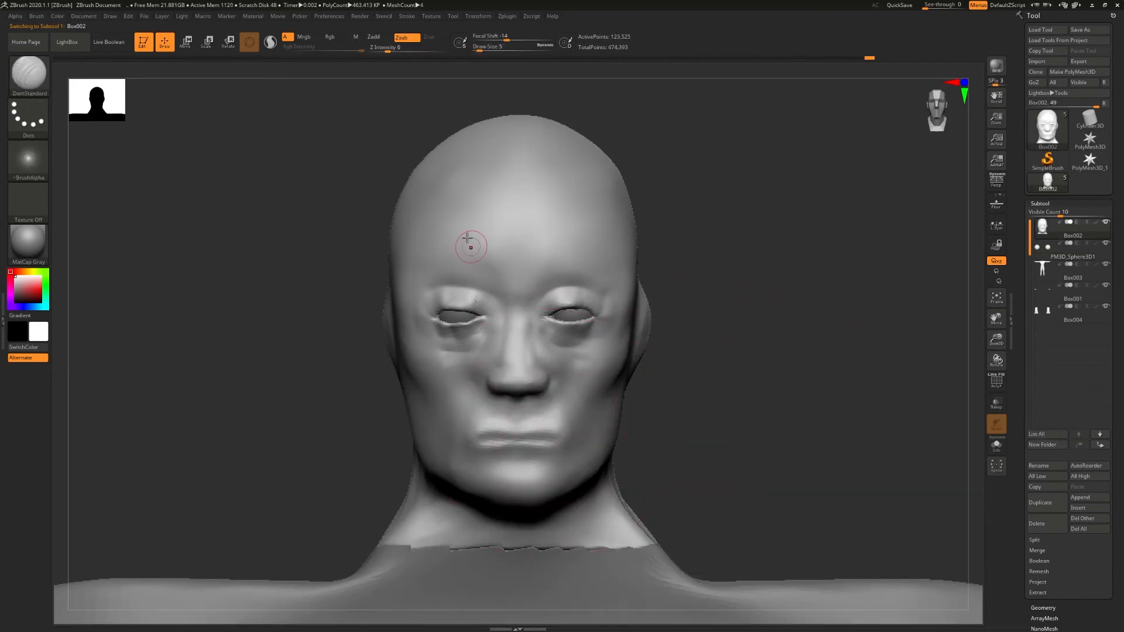
click(394, 49)
right_drag(461, 434, 567, 445)
right_drag(492, 459, 459, 424)
right_drag(615, 415, 448, 431)
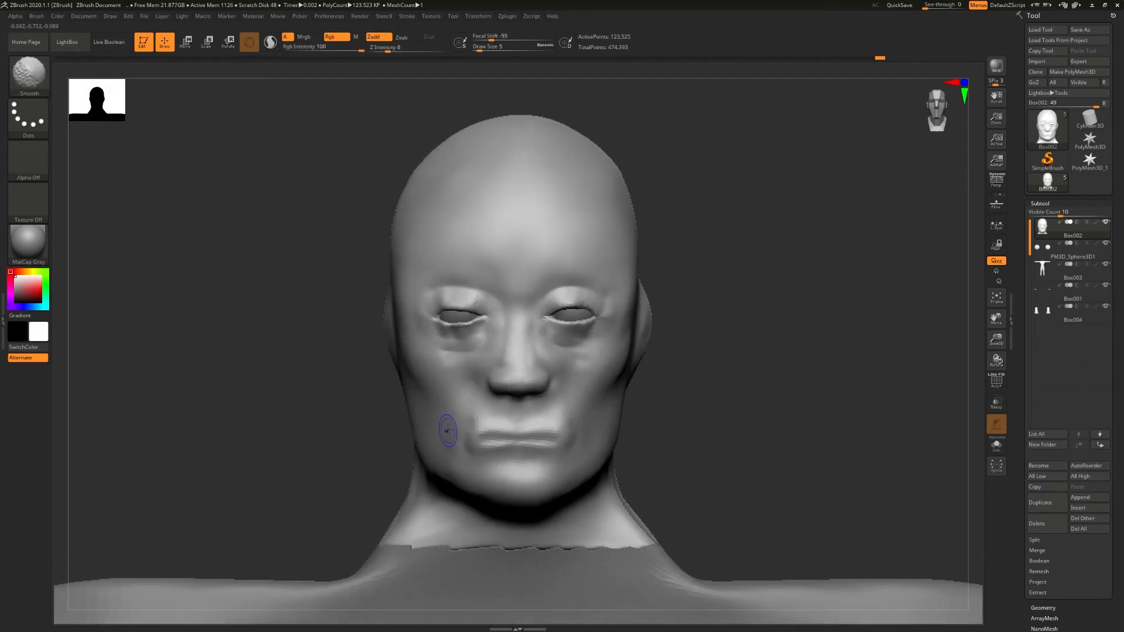
- Shape the upper lip's bow and widen the lip corners with the Move Topological brush at draw size 7
key(b)
key(m)
key(t)
drag(524, 443, 524, 444)
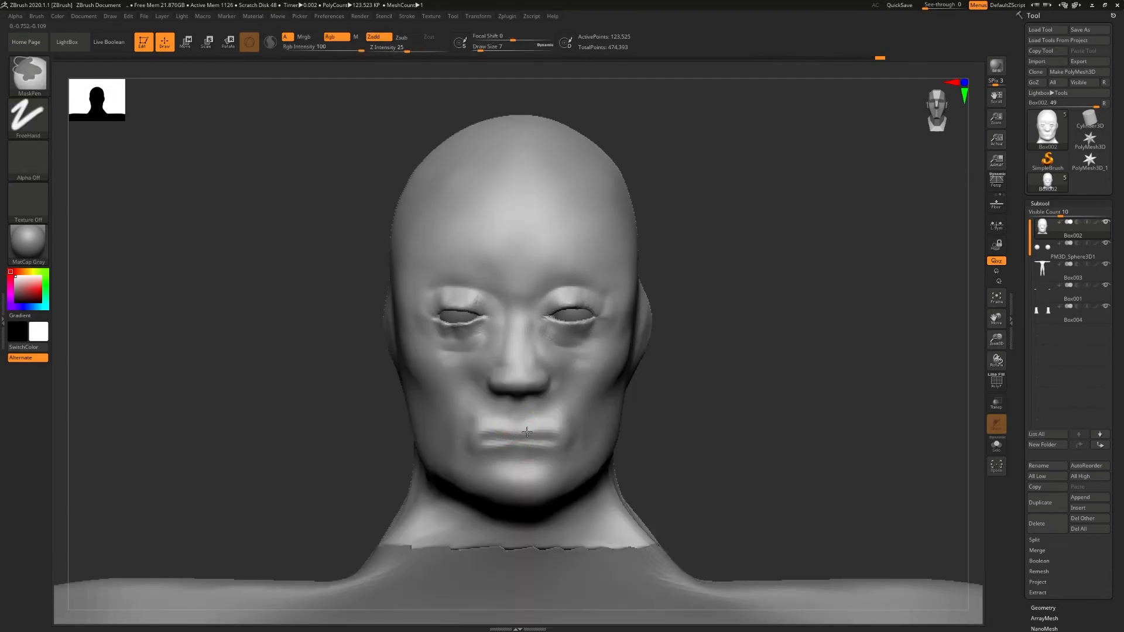
ctrl+right_drag(520, 432, 519, 439)
mouse_move(494, 425)
mouse_down()
mouse_move(469, 410)
mouse_move(480, 463)
mouse_move(570, 464)
mouse_move(514, 476)
mouse_up()
drag(551, 428, 552, 417)
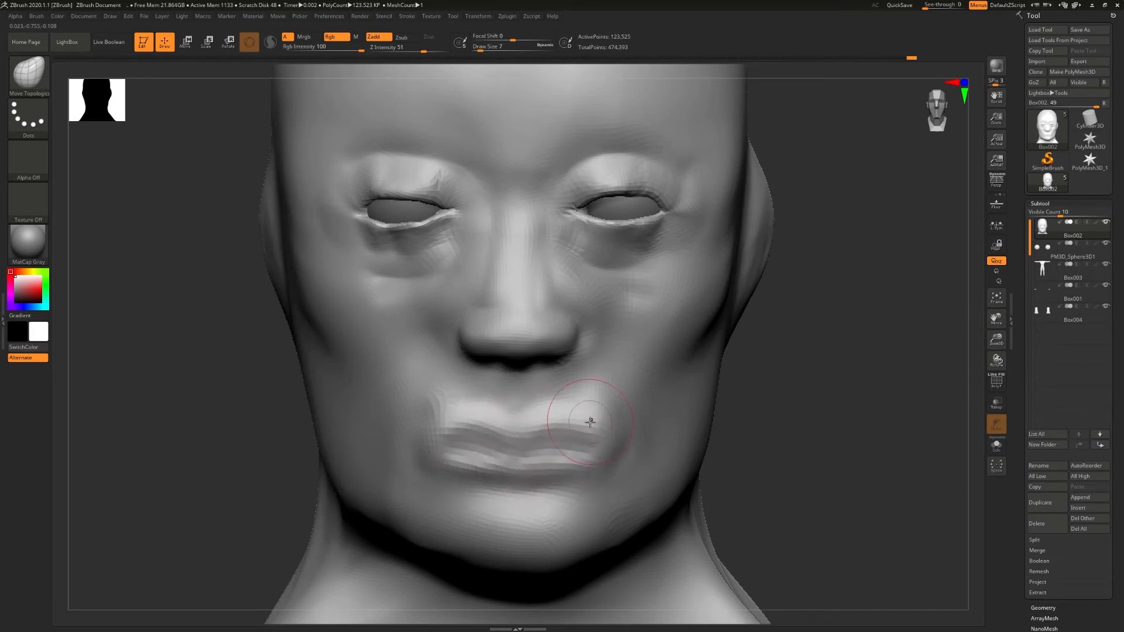
drag(447, 409, 429, 455)
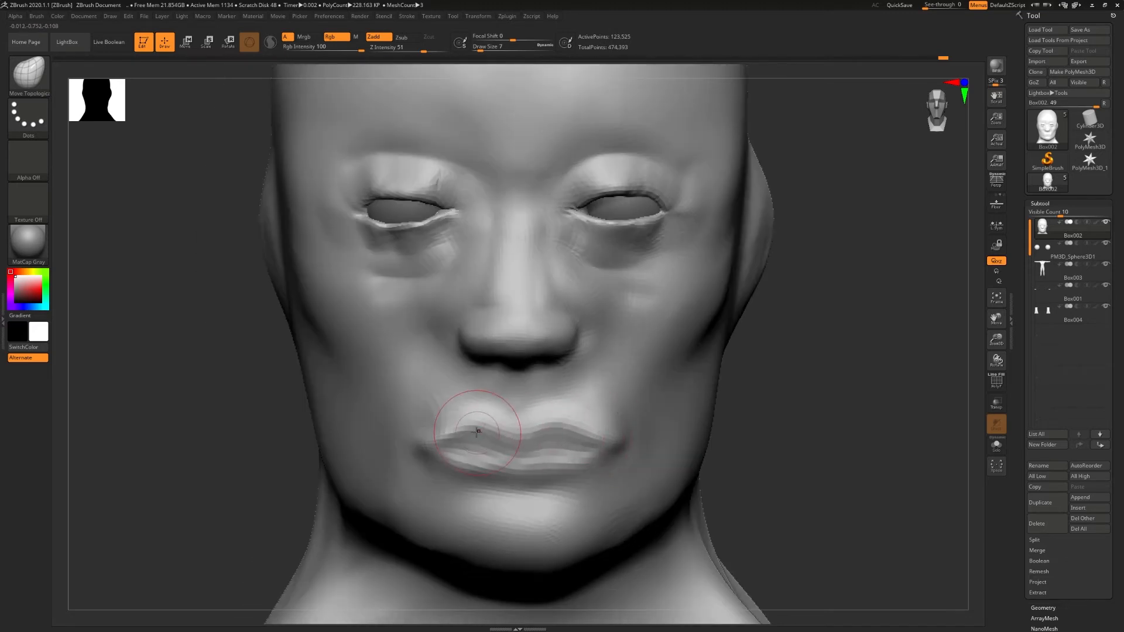
drag(421, 446, 413, 451)
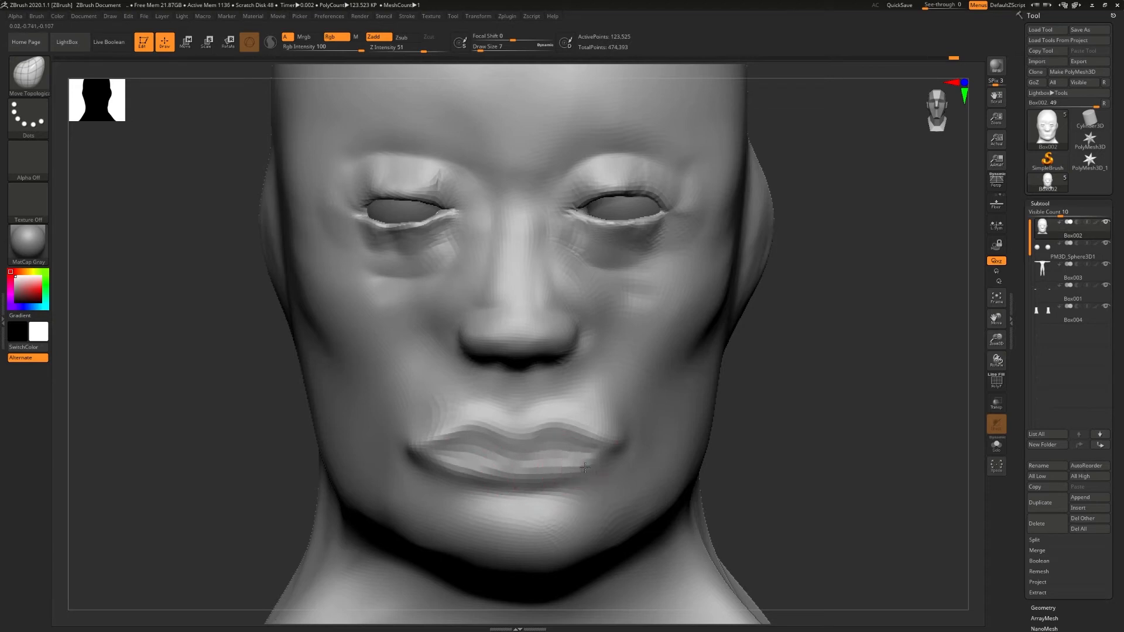
- Sharpen the line between the lips with the DamStandard brush at draw size 3
key(b)
key(d)
key(s)
key(s)
drag(554, 443, 553, 443)
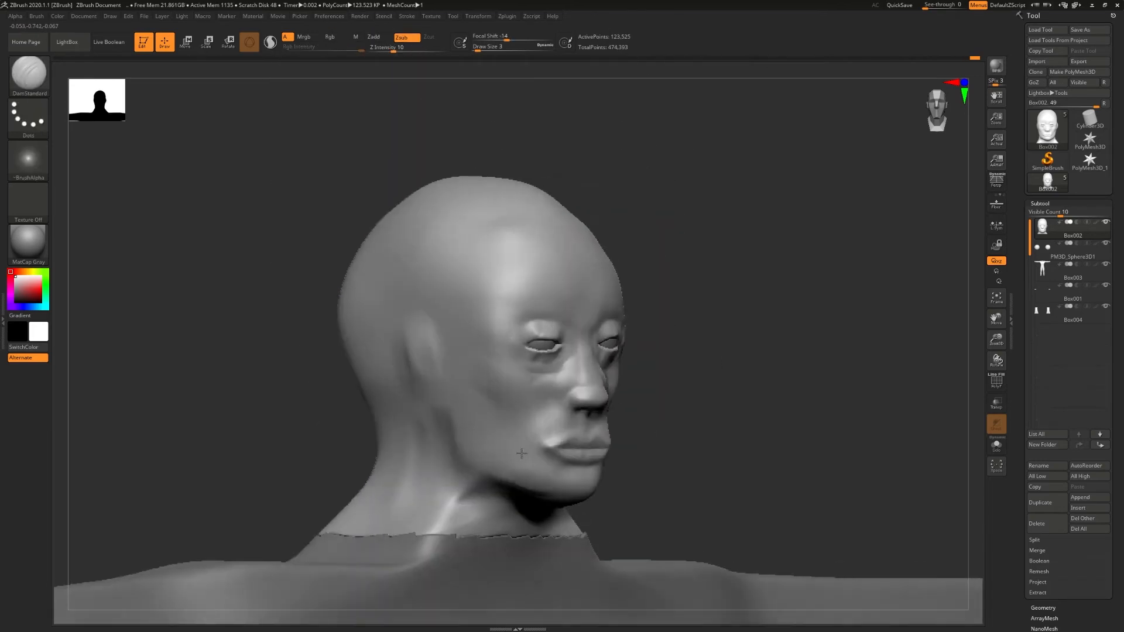
mouse_move(522, 453)
right_down()
mouse_move(457, 455)
mouse_move(582, 462)
right_up()
- Adjust the lips and mouth corners in profile with the Move Topological brush at draw size 8
key(b)
key(m)
key(t)
key(f)
key(s)
drag(582, 462, 584, 464)
ctrl+right_drag(620, 465, 700, 462)
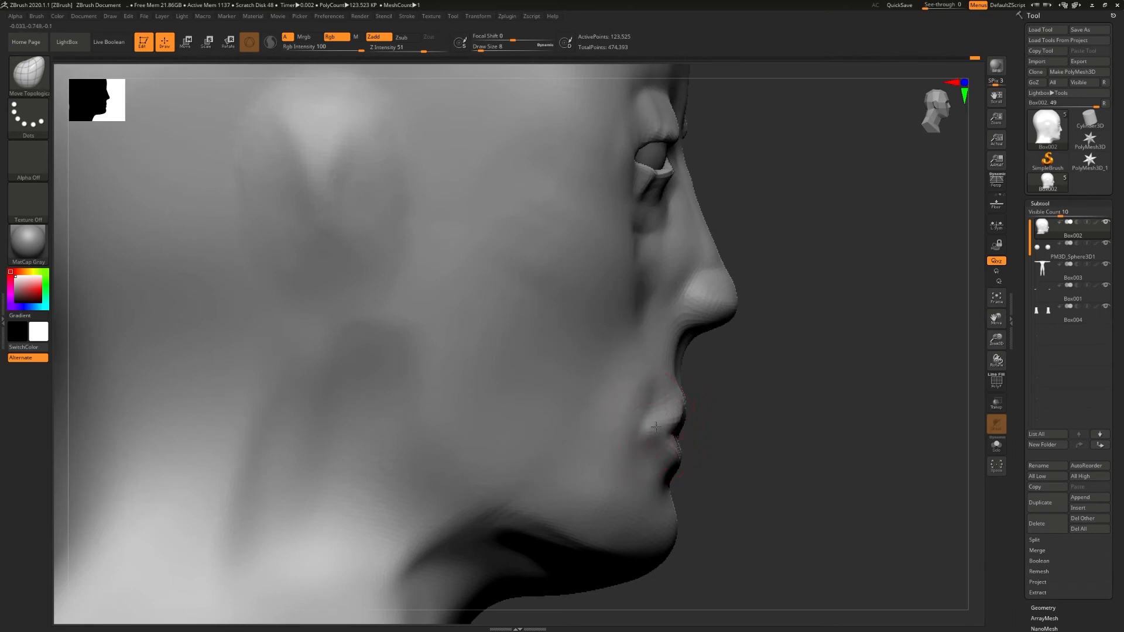
right_drag(650, 429, 559, 445)
right_drag(705, 448, 656, 448)
drag(783, 414, 766, 423)
right_drag(833, 434, 729, 432)
right_drag(797, 400, 525, 400)
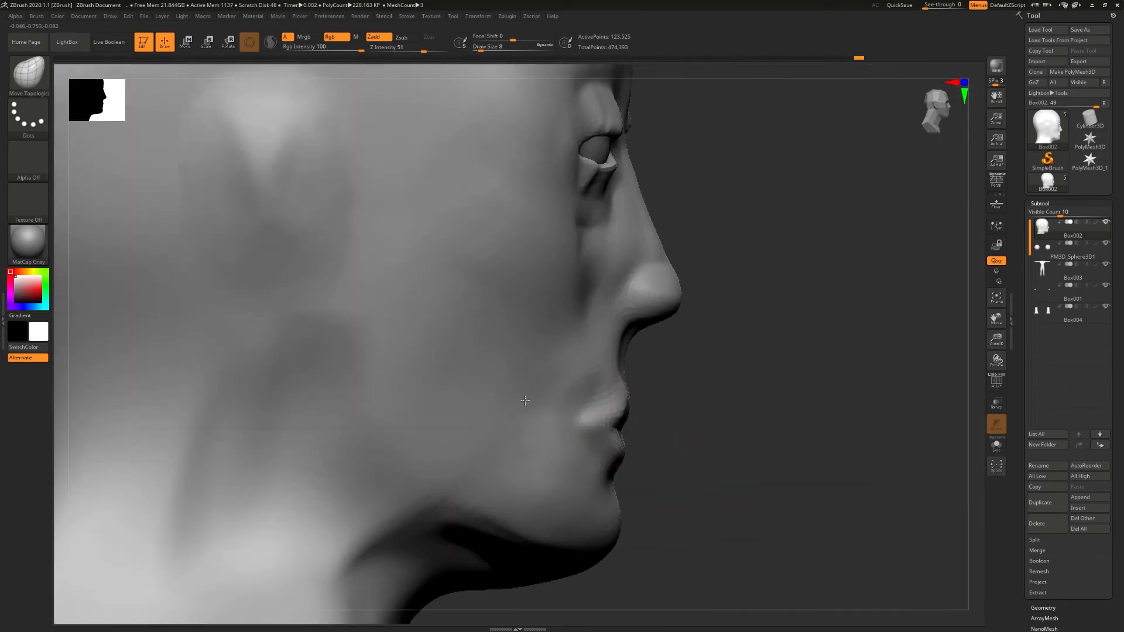
mouse_move(602, 424)
right_down()
mouse_move(729, 432)
mouse_move(479, 454)
mouse_move(721, 384)
mouse_move(664, 332)
right_up()
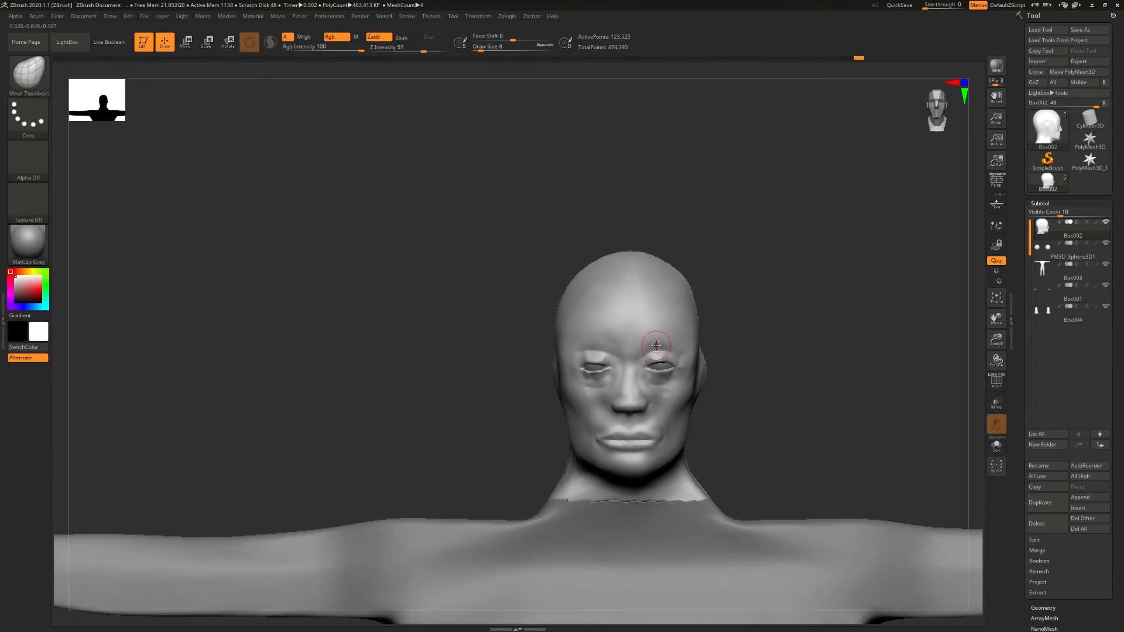
- Carve horizontal forehead wrinkles with the DamStandard brush at draw size 8
key(b)
key(d)
key(s)
mouse_move(638, 330)
mouse_down()
mouse_move(625, 329)
mouse_move(660, 328)
mouse_up()
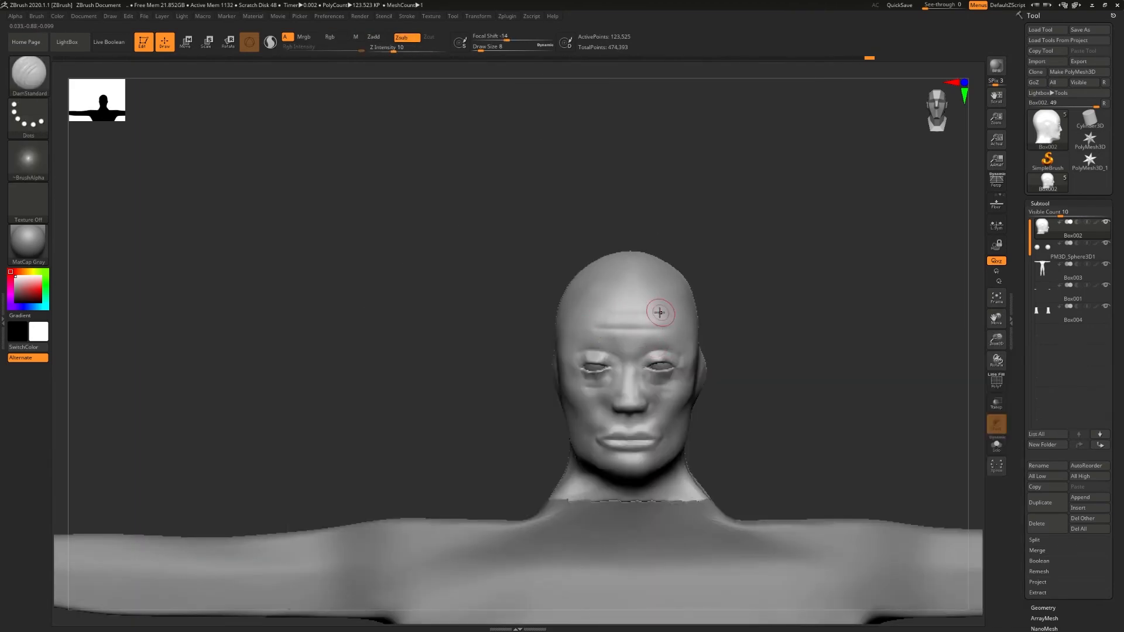
- Set the Smooth brush's Z intensity to 34 and smooth the side of the head around the ear area
right_click(668, 403)
drag(711, 356, 761, 356)
shift+click(413, 48)
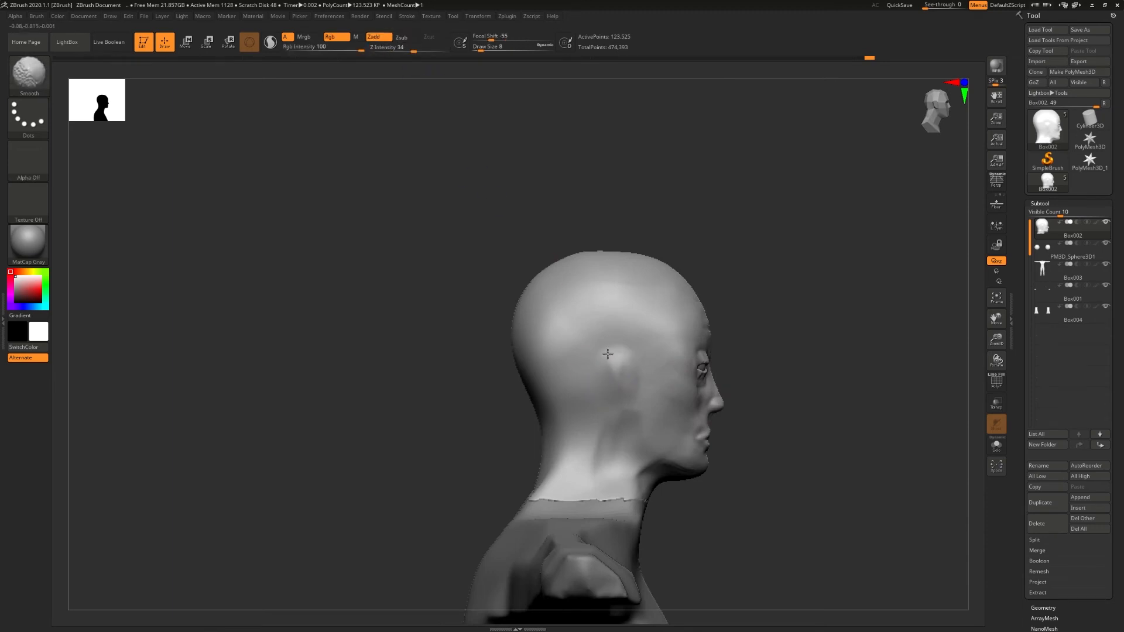
shift+drag(612, 397, 642, 406)
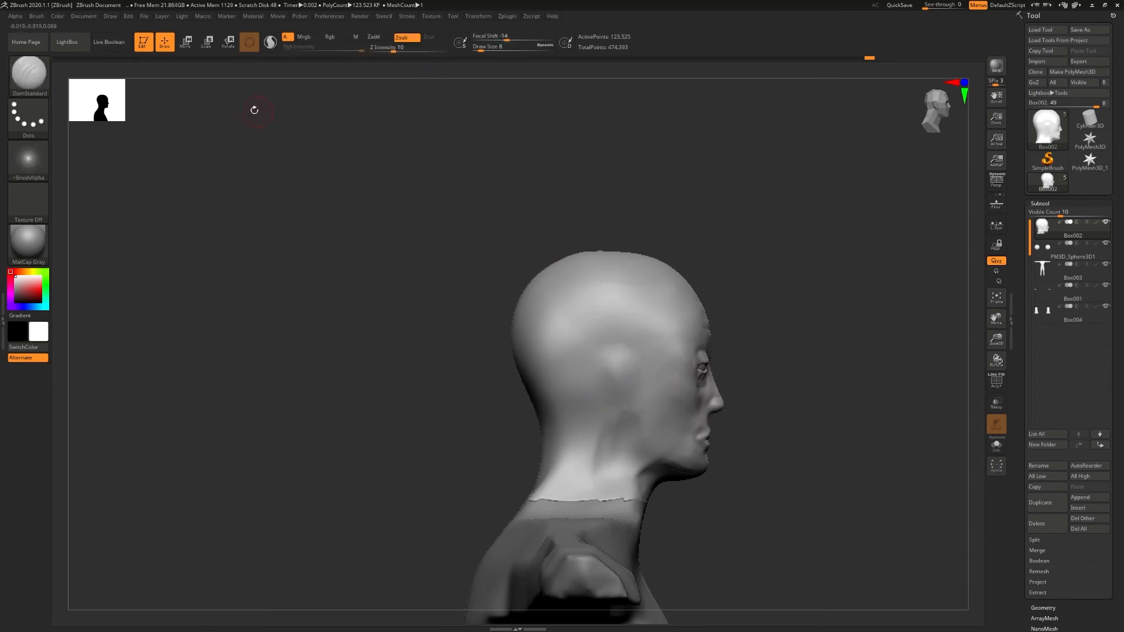
- Mask an oval ear shape on the side of the head and invert the mask
key(ctrl)
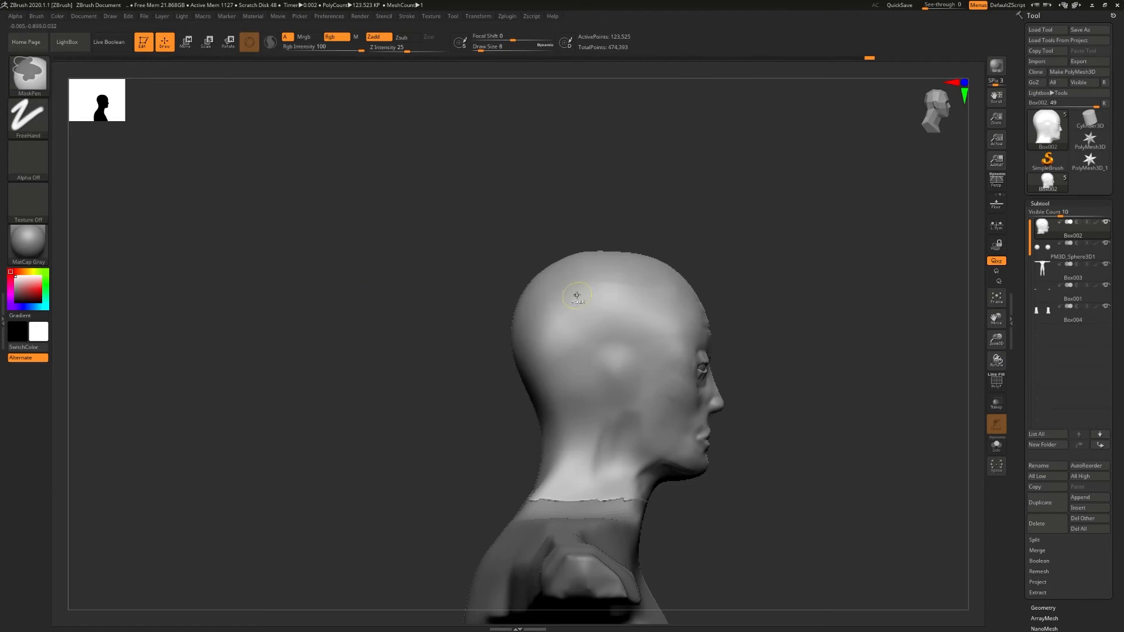
mouse_move(623, 359)
ctrl+mouse_down()
mouse_move(617, 396)
mouse_move(628, 372)
ctrl+mouse_up()
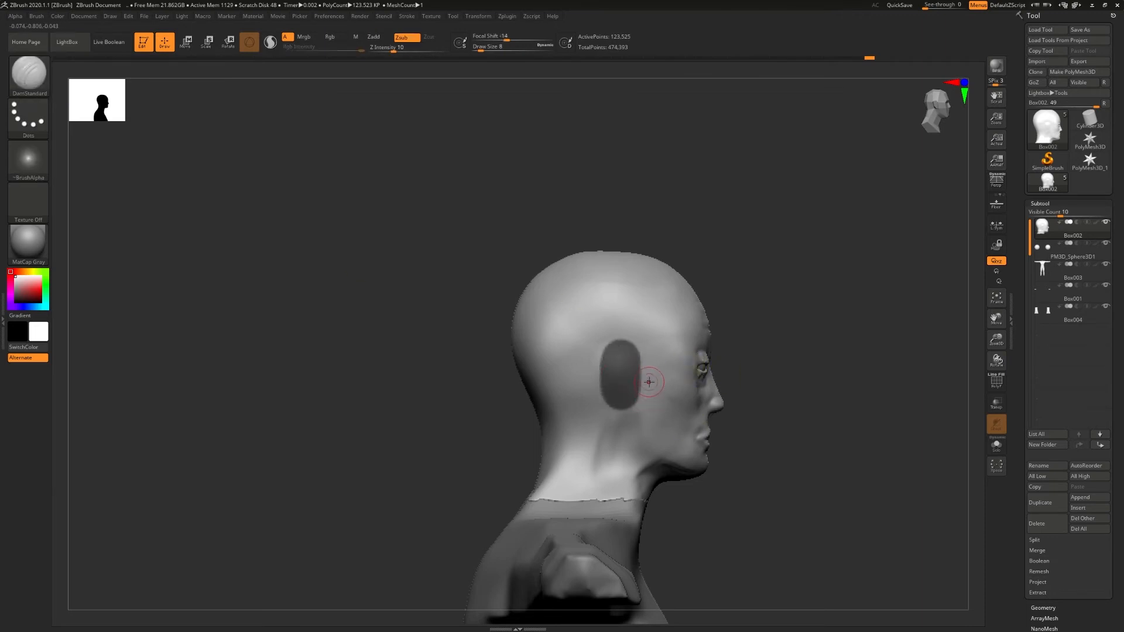
key(ctrl+i)
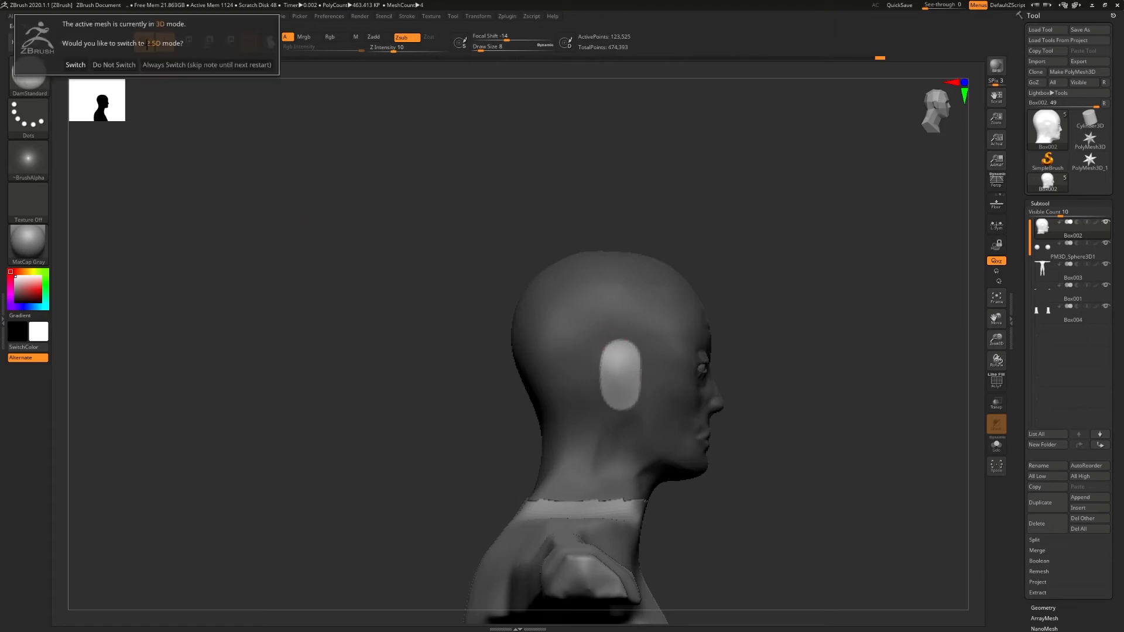
- Centre the Move gizmo on the unmasked ear area and pull the ear outward from the head
click(185, 41)
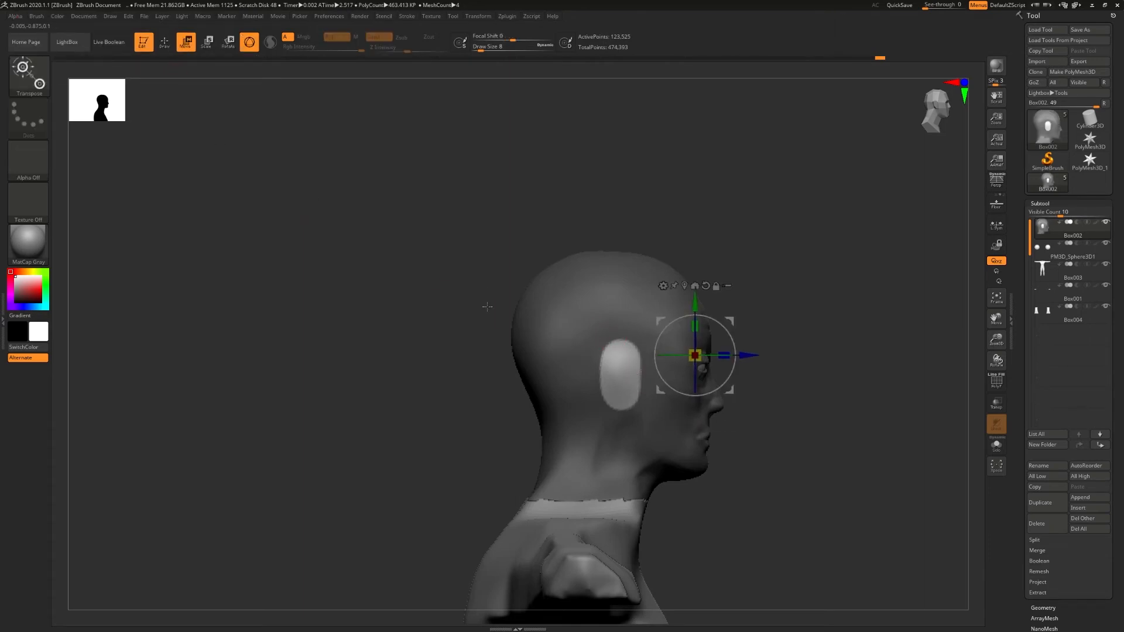
click(684, 286)
shift+drag(468, 363, 445, 415)
drag(575, 377, 565, 378)
drag(469, 392, 606, 386)
drag(410, 387, 311, 383)
mouse_move(504, 389)
mouse_down()
mouse_move(609, 388)
mouse_move(503, 385)
mouse_up()
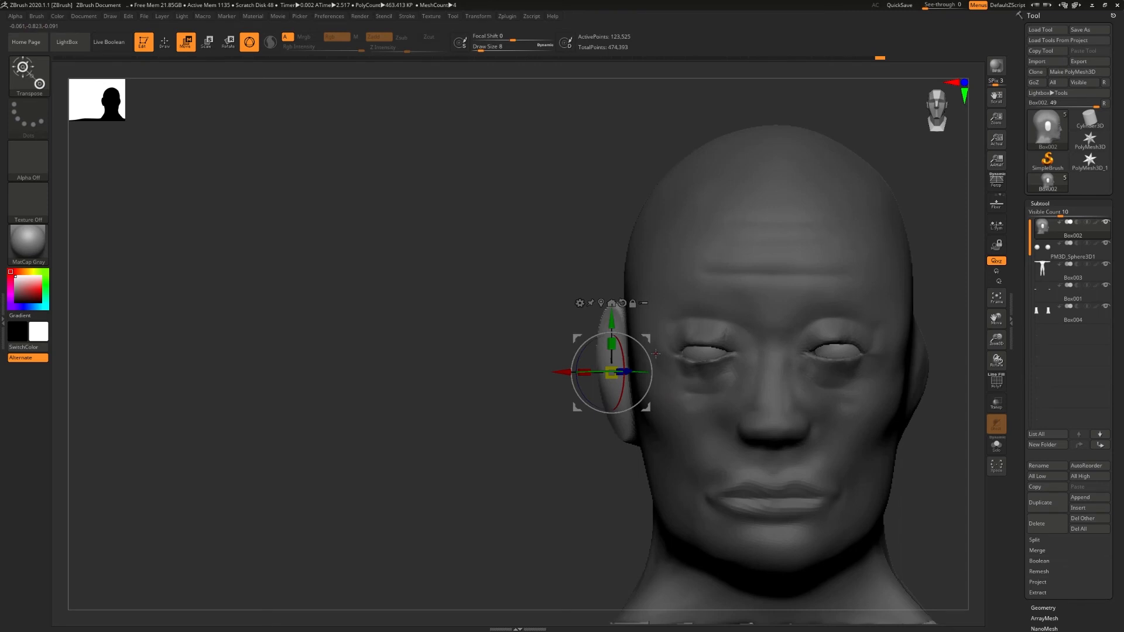
- Carve the ear's rim and inner folds with DamStandard at draw size 5 and Z intensity 31, undoing unwanted strokes
key(q)
drag(199, 228, 317, 231)
key(b)
key(d)
key(s)
key(s)
click(549, 368)
click(411, 50)
key(ctrl+z)
key(s)
click(544, 336)
mouse_move(515, 343)
mouse_down()
mouse_move(550, 346)
mouse_move(518, 345)
mouse_up()
key(ctrl+z)
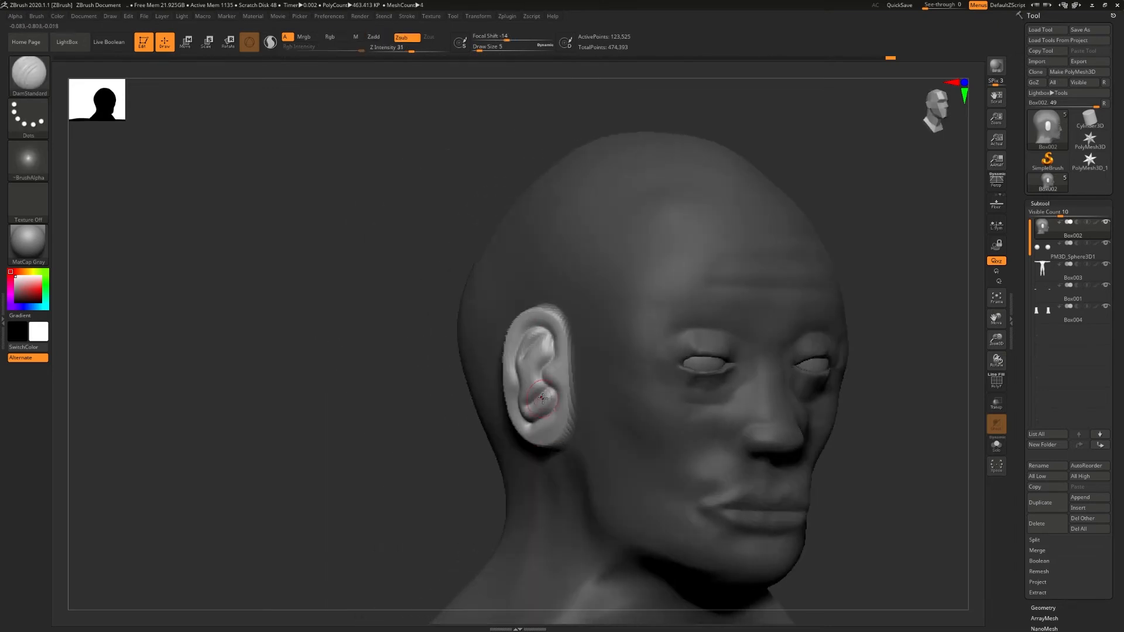
- Recarve the ear's inner hollow as a single curved groove and check the ear from behind
key(ctrl)
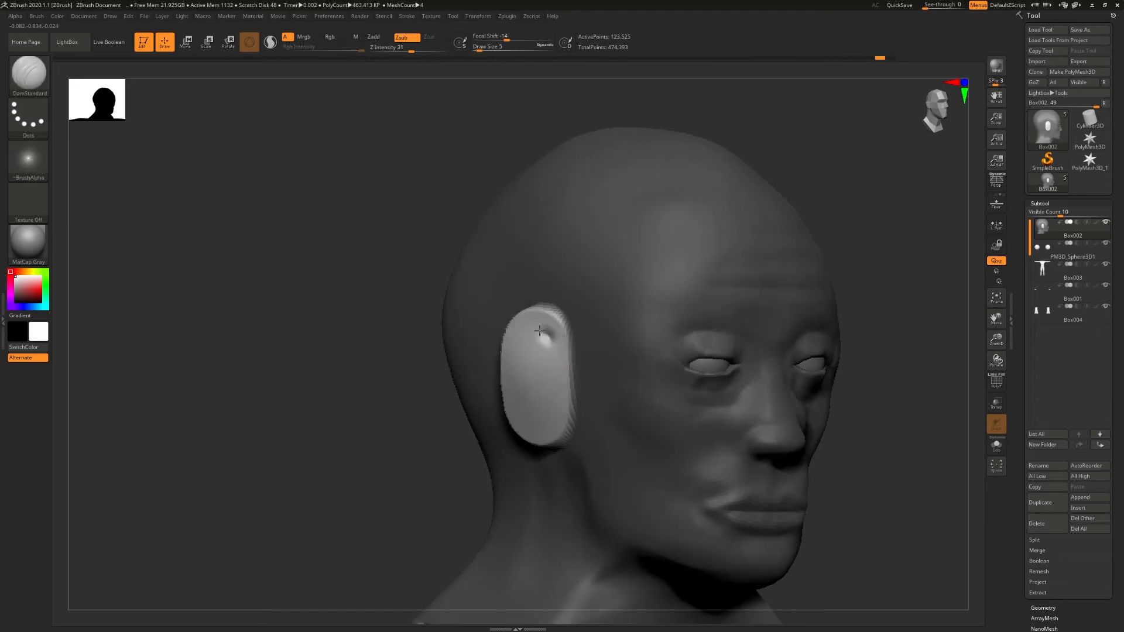
mouse_move(542, 325)
mouse_down()
mouse_move(516, 413)
mouse_move(561, 404)
mouse_up()
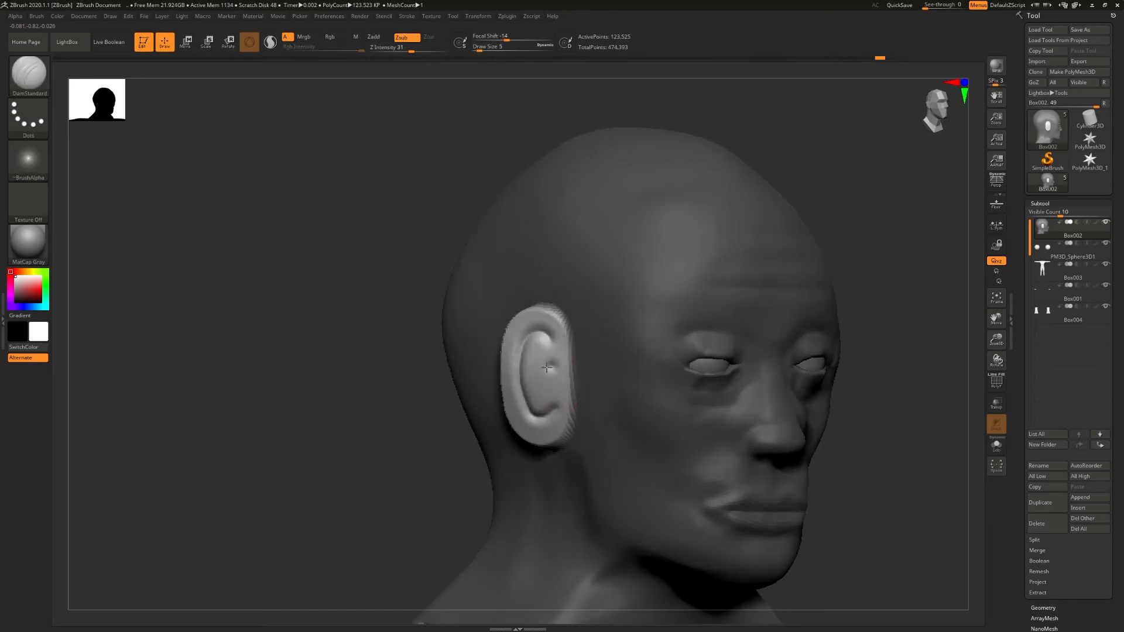
drag(551, 360, 561, 393)
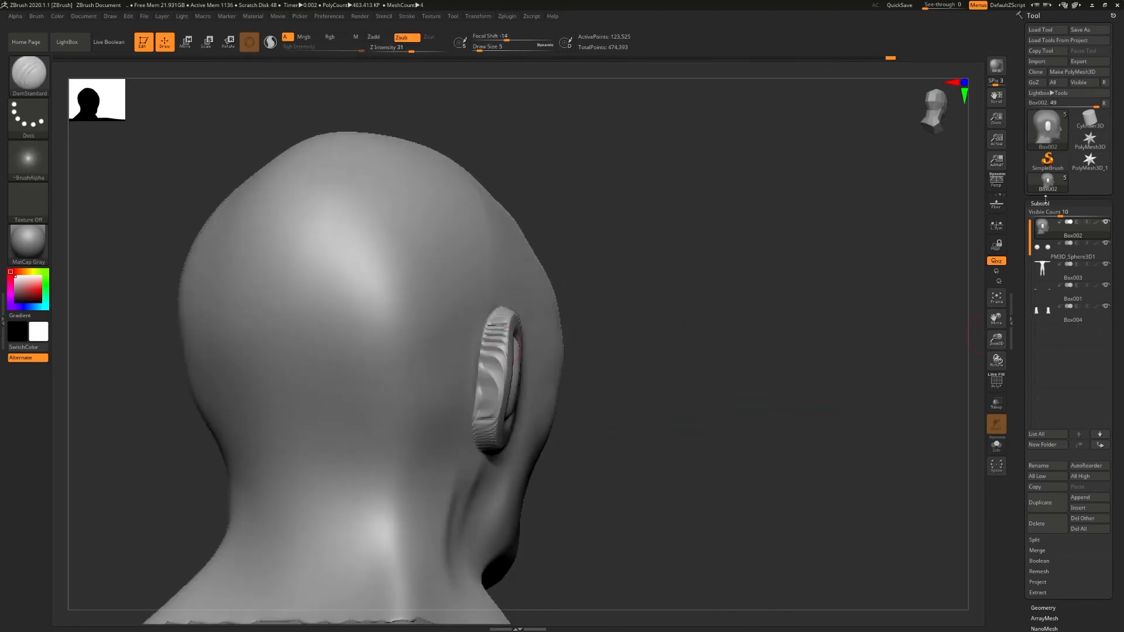
- Run ZRemesher on the head to rebuild the stretched topology of the new ears
click(1044, 608)
click(1043, 382)
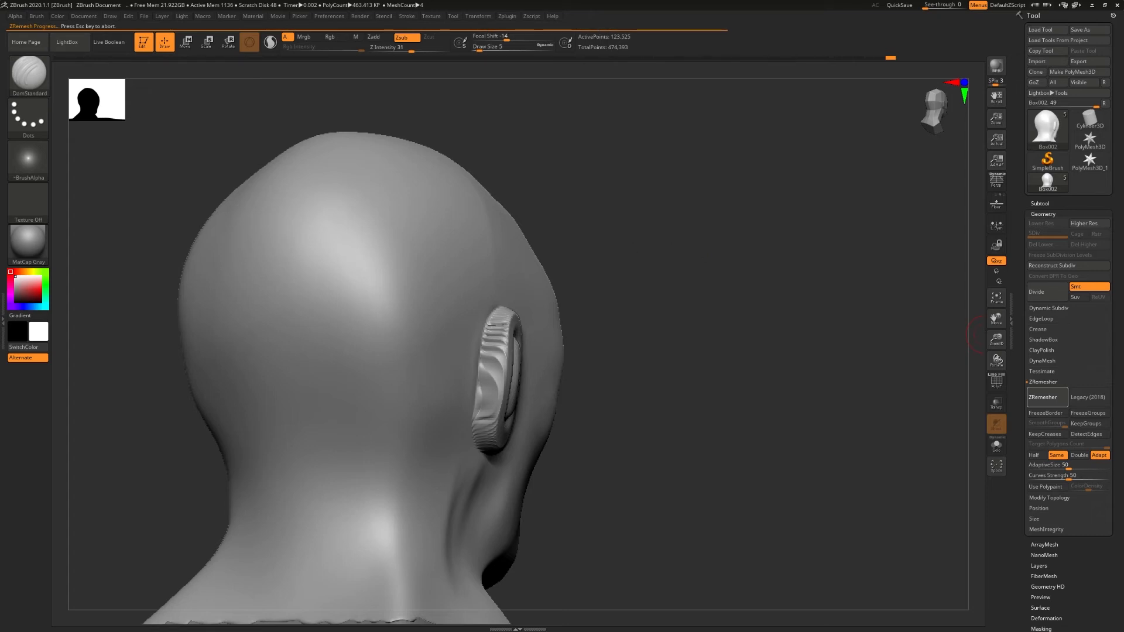
- Smooth the ridged back surface and rim of the detailed ear
drag(610, 293, 616, 328)
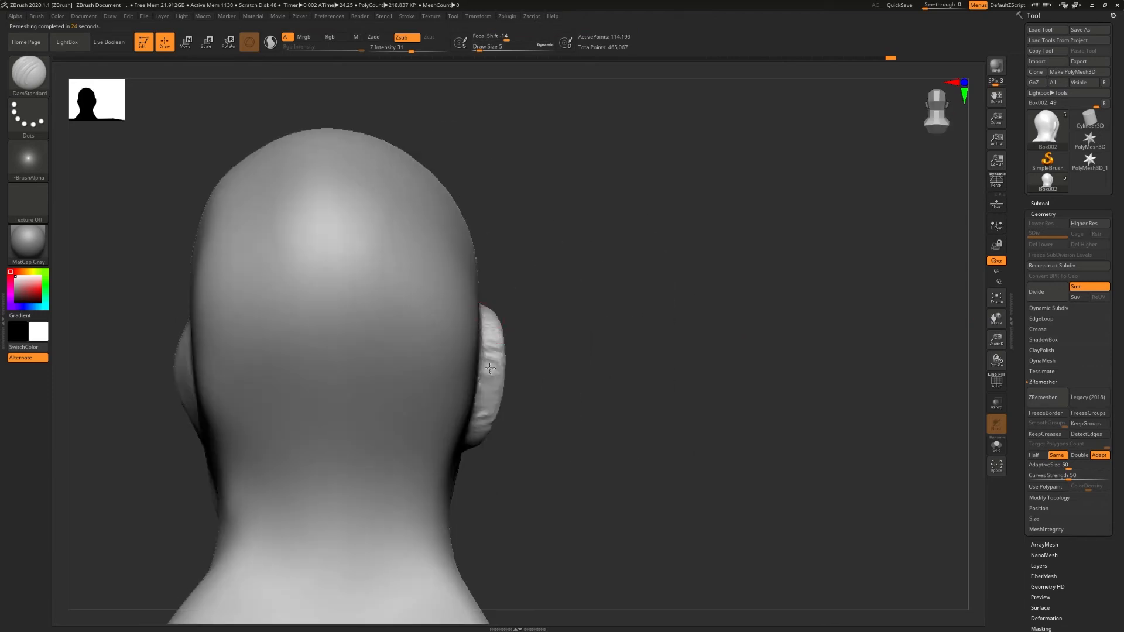
drag(490, 356, 488, 399)
drag(585, 351, 568, 353)
drag(476, 439, 483, 309)
drag(483, 334, 474, 431)
drag(609, 352, 503, 366)
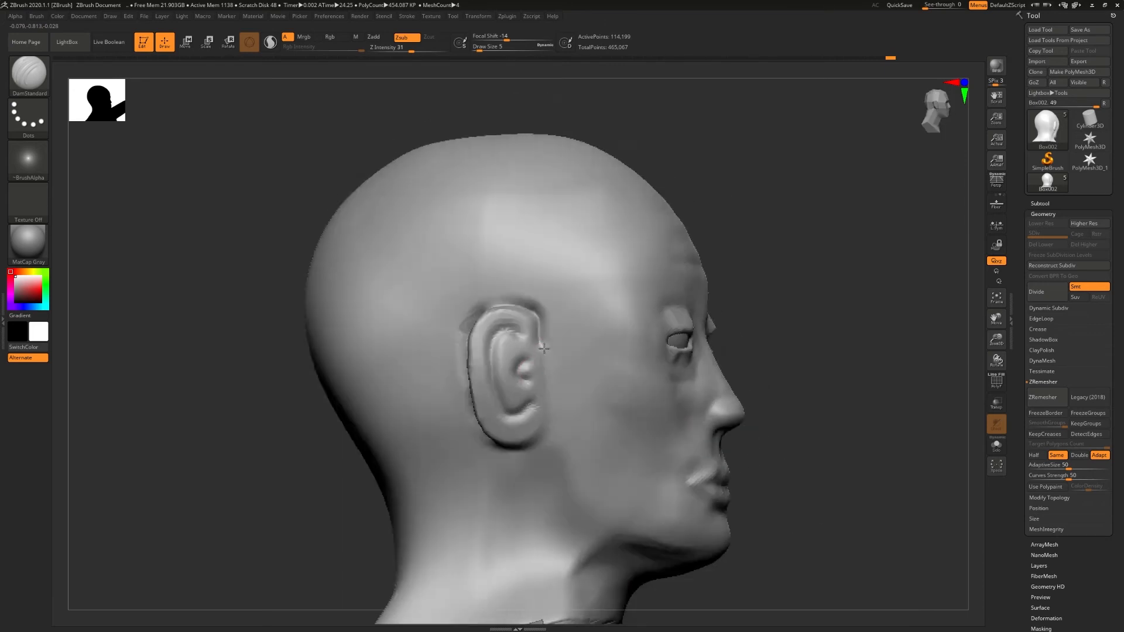
drag(544, 348, 674, 351)
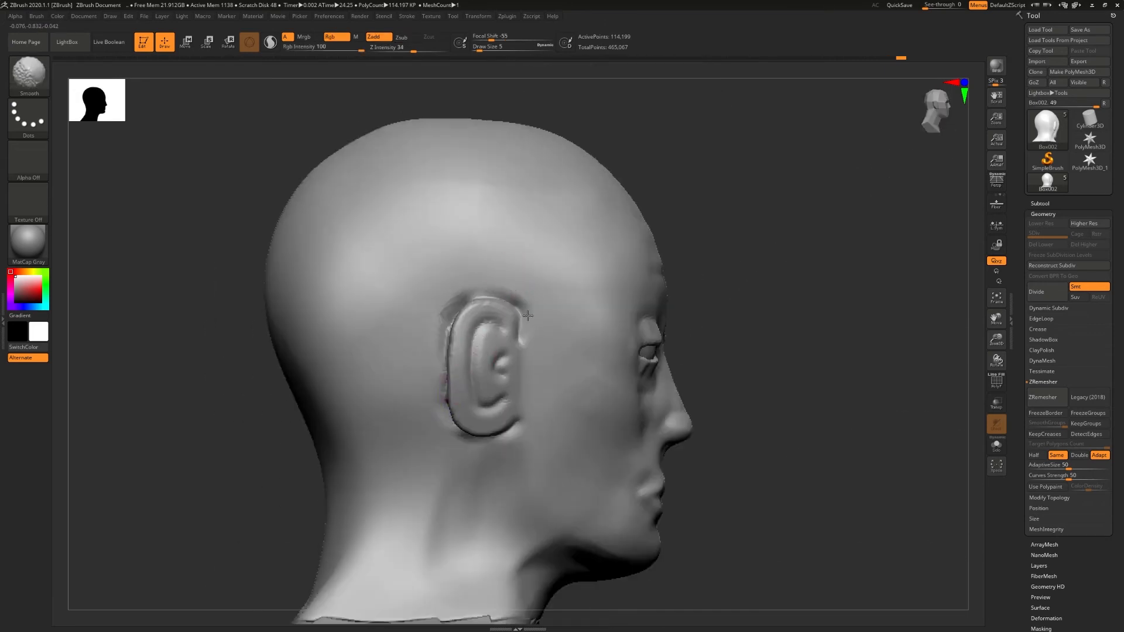
drag(528, 316, 431, 335)
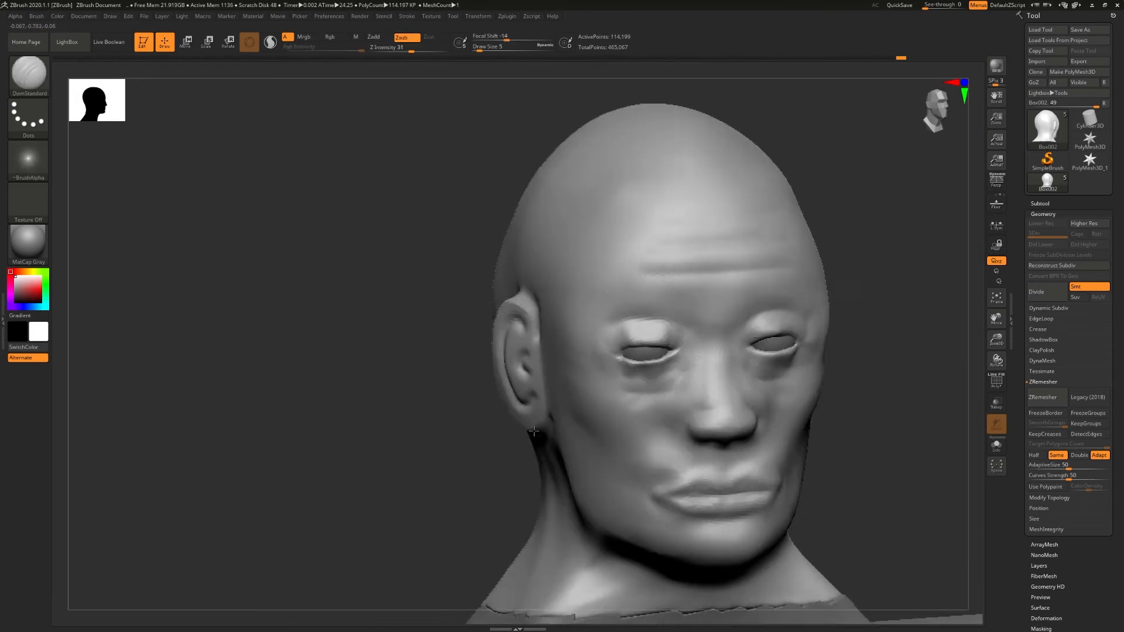
mouse_move(761, 352)
mouse_down()
mouse_move(609, 332)
mouse_move(647, 324)
mouse_up()
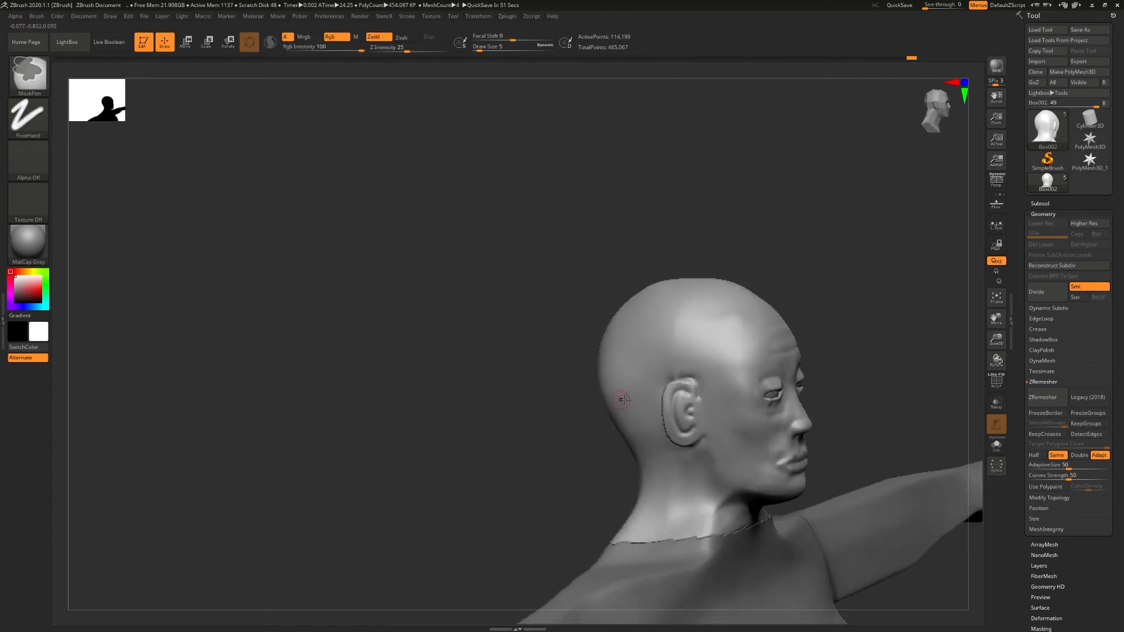
drag(615, 393, 697, 401)
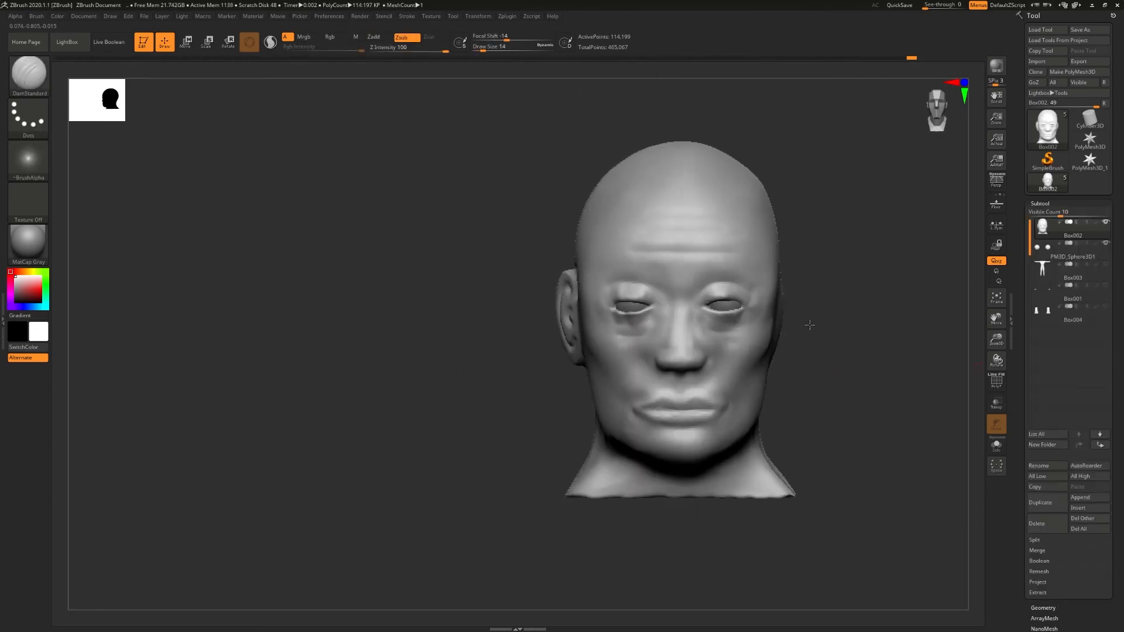
- Smooth away the rough ear bulge on the opposite side of the head with Smooth at draw size 14 and Z intensity 100
drag(808, 321, 776, 325)
key(shift)
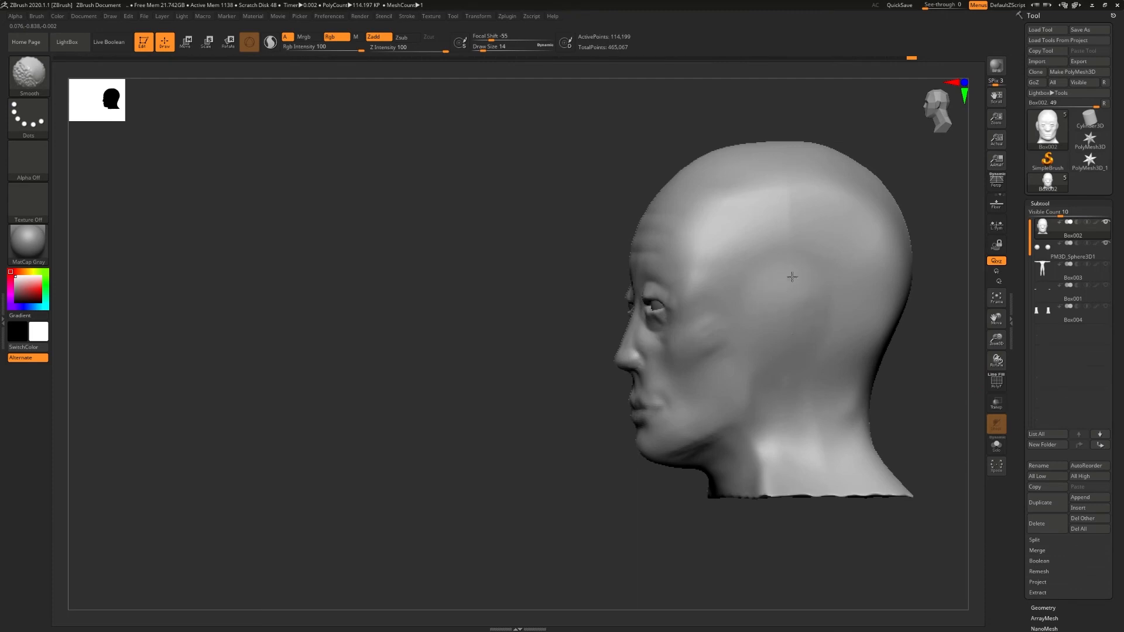
drag(754, 358, 792, 338)
- Paint a mask over the detailed ear and its surrounding edge, and invert it to cover the rest of the head
drag(440, 316, 478, 311)
key(shift)
key(ctrl)
mouse_move(534, 338)
ctrl+mouse_down()
mouse_move(524, 276)
mouse_move(503, 296)
mouse_move(523, 349)
ctrl+mouse_up()
mouse_move(521, 342)
right_down()
mouse_move(555, 342)
mouse_move(480, 342)
mouse_move(543, 342)
right_up()
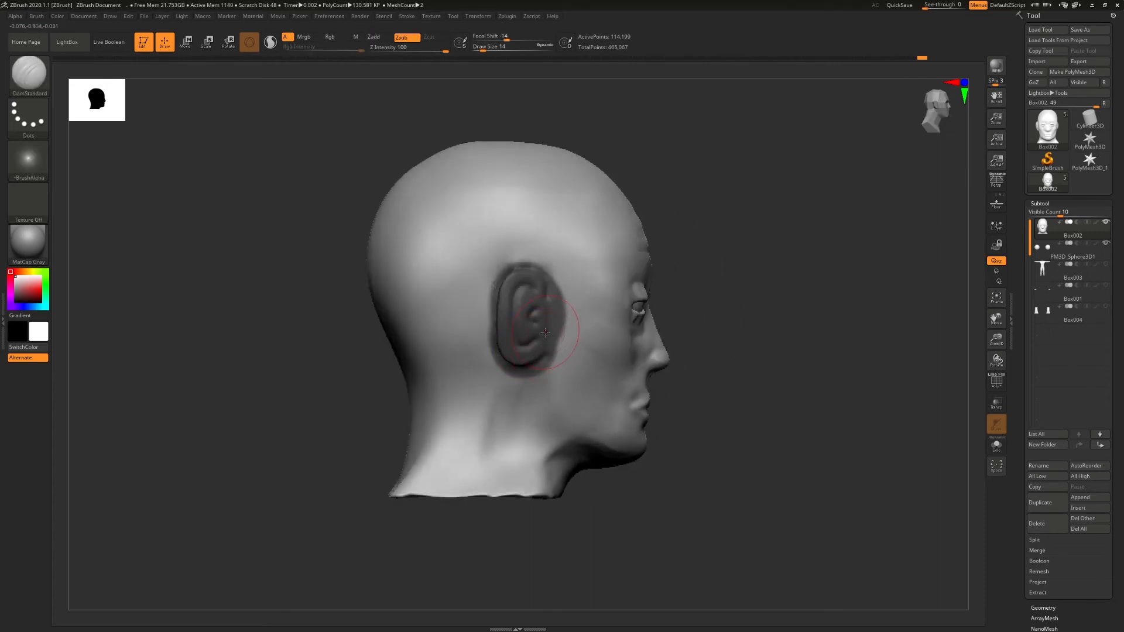
ctrl+click(681, 276)
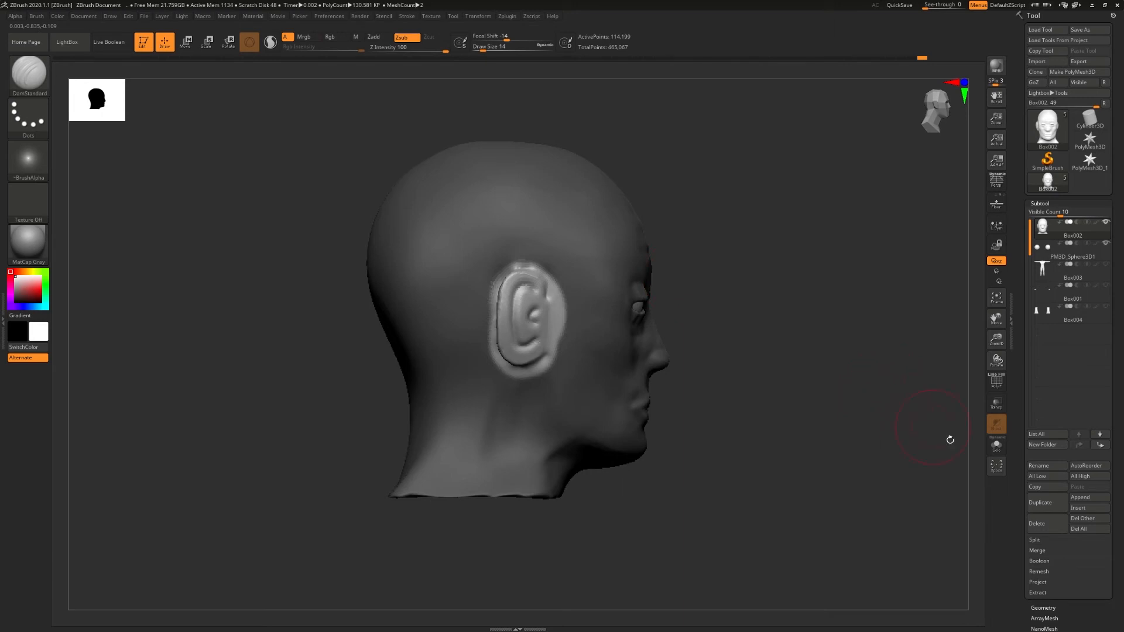
- Split the masked head from the ear into its own subtool and check the separation by toggling its visibility
click(1035, 541)
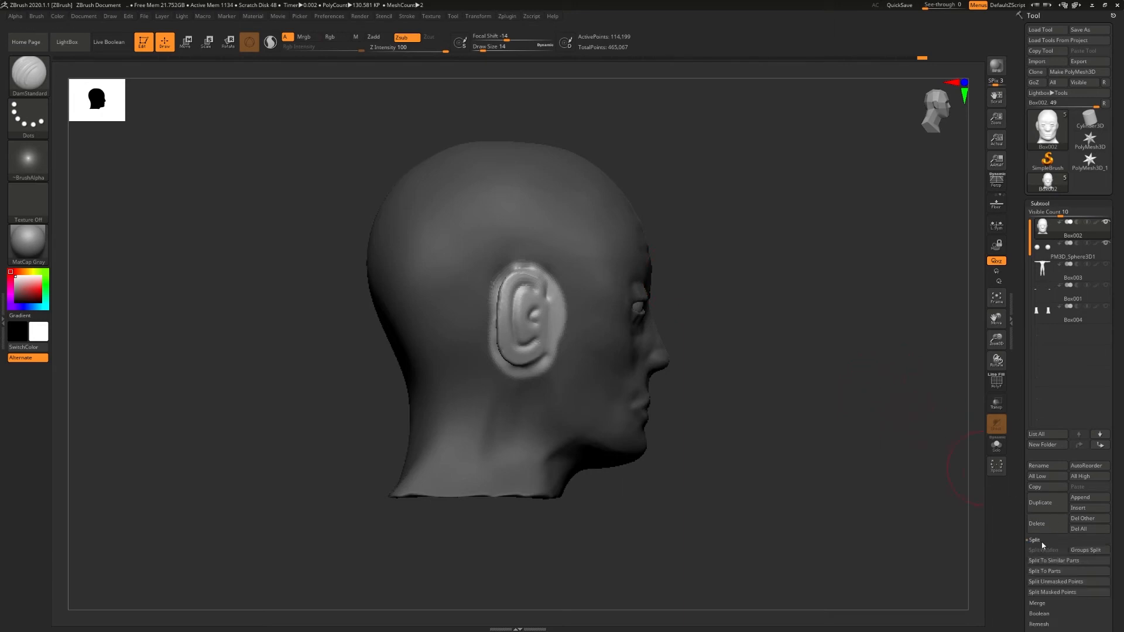
click(1057, 593)
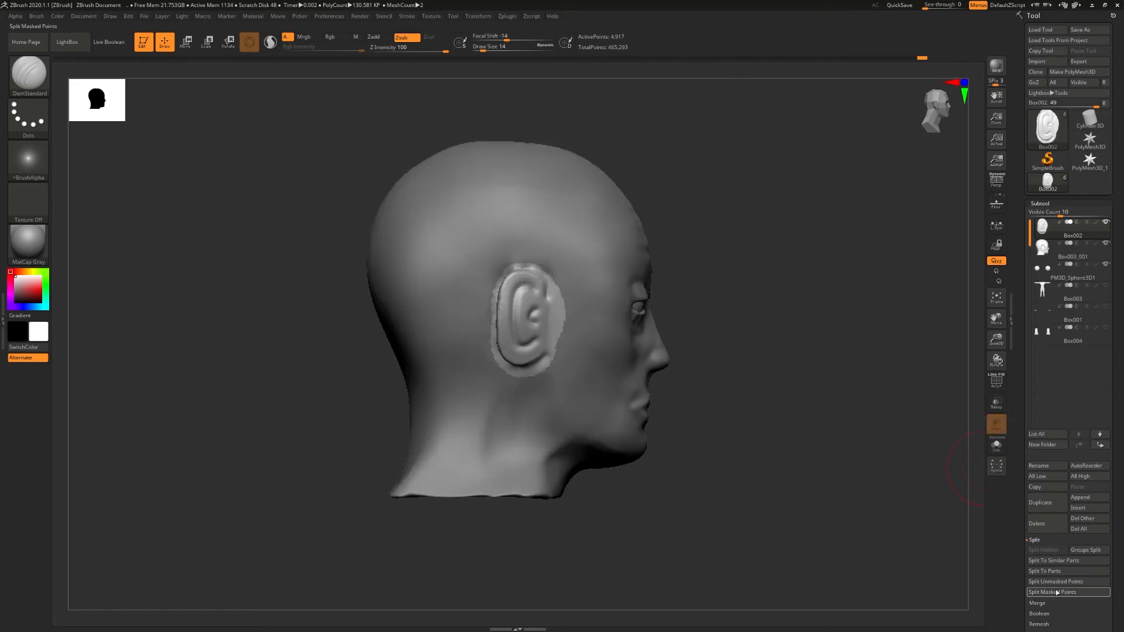
click(1106, 244)
click(1106, 245)
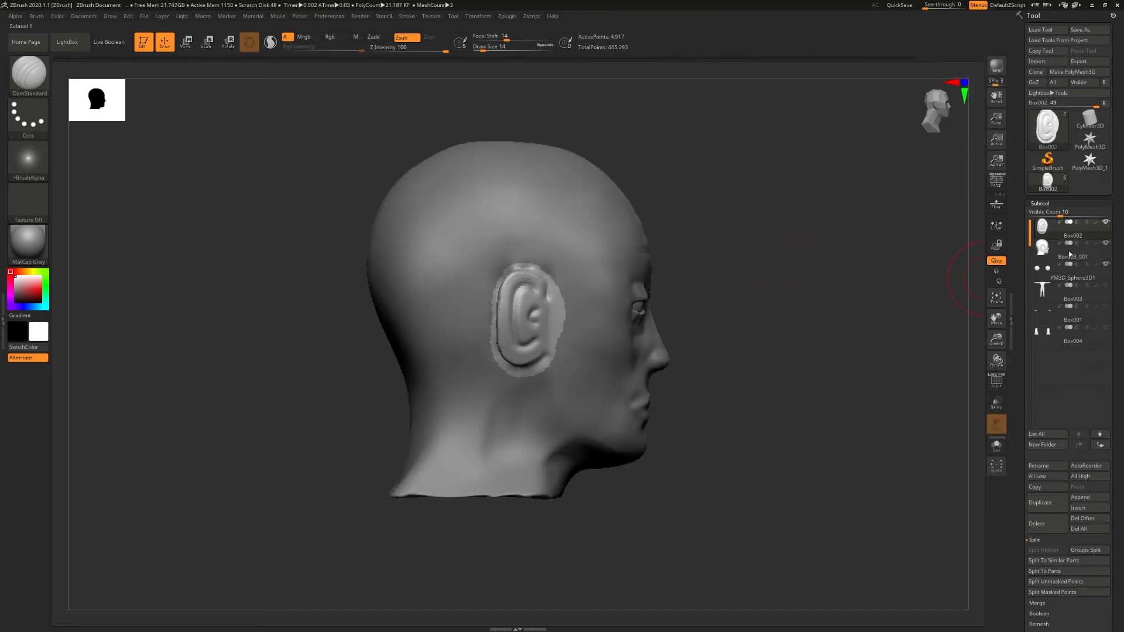
- Select the head subtool, hide the ear, fill the ear opening with Close Holes and smooth the filled patch
click(1042, 248)
click(1106, 222)
drag(936, 249, 781, 339)
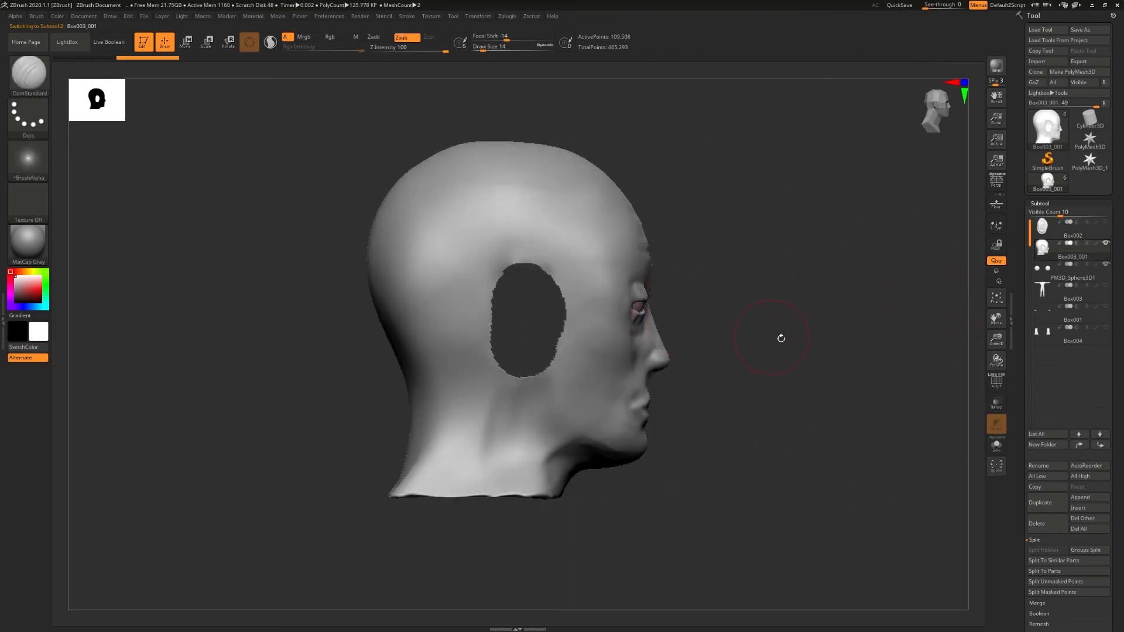
click(1054, 204)
click(1047, 214)
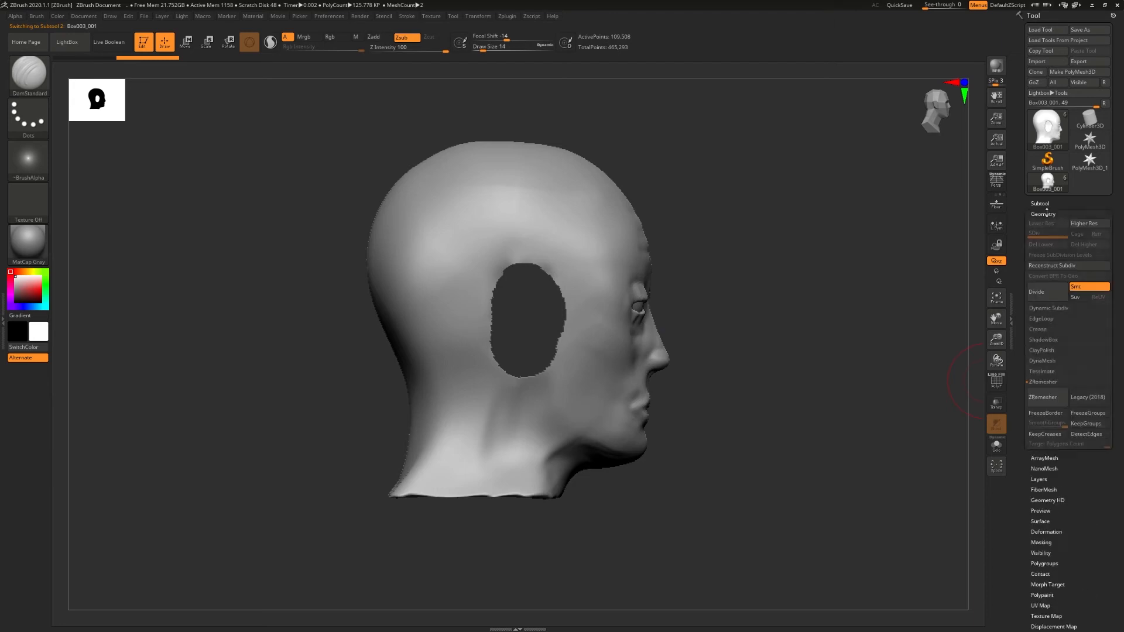
click(1044, 381)
click(1045, 391)
click(1044, 391)
click(1043, 391)
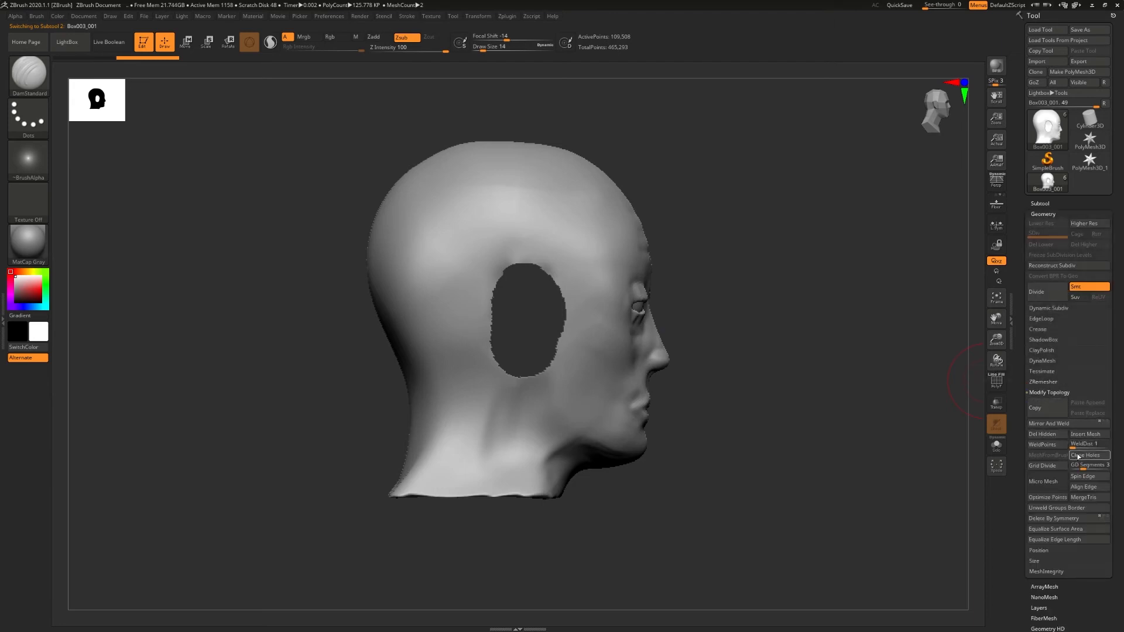
click(1079, 456)
click(1048, 392)
mouse_move(549, 278)
shift+mouse_down()
mouse_move(502, 311)
mouse_move(547, 332)
mouse_move(517, 339)
shift+mouse_up()
mouse_move(717, 316)
mouse_down()
mouse_move(692, 318)
mouse_move(763, 306)
mouse_up()
- Select the ear subtool and copy the ear to the other side of the head with Mirror And Weld
click(1041, 204)
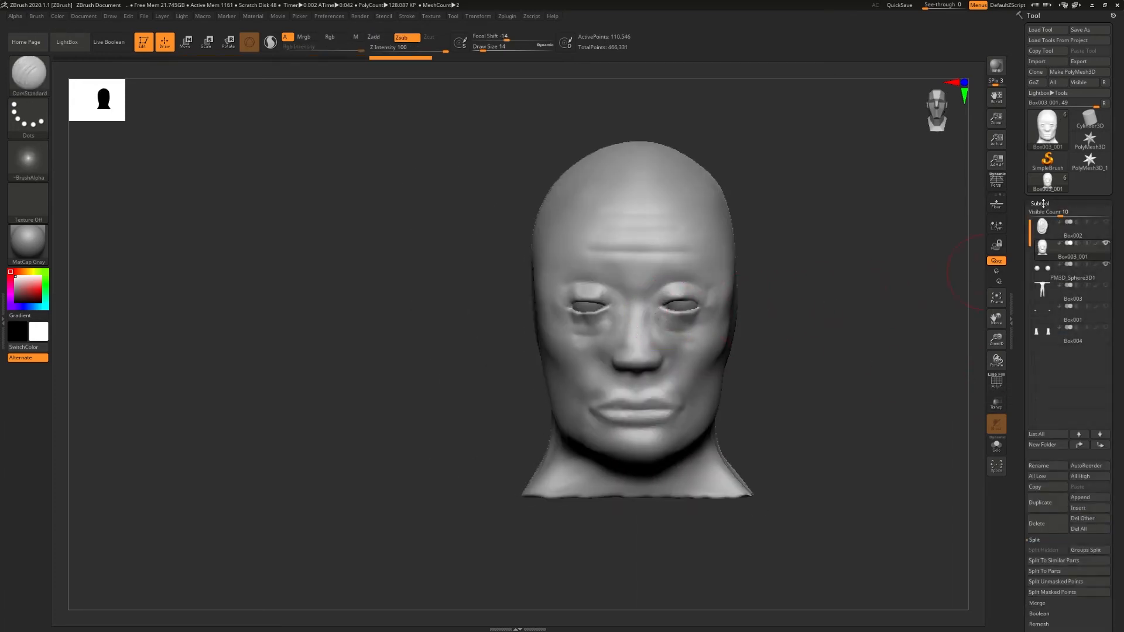
click(1045, 232)
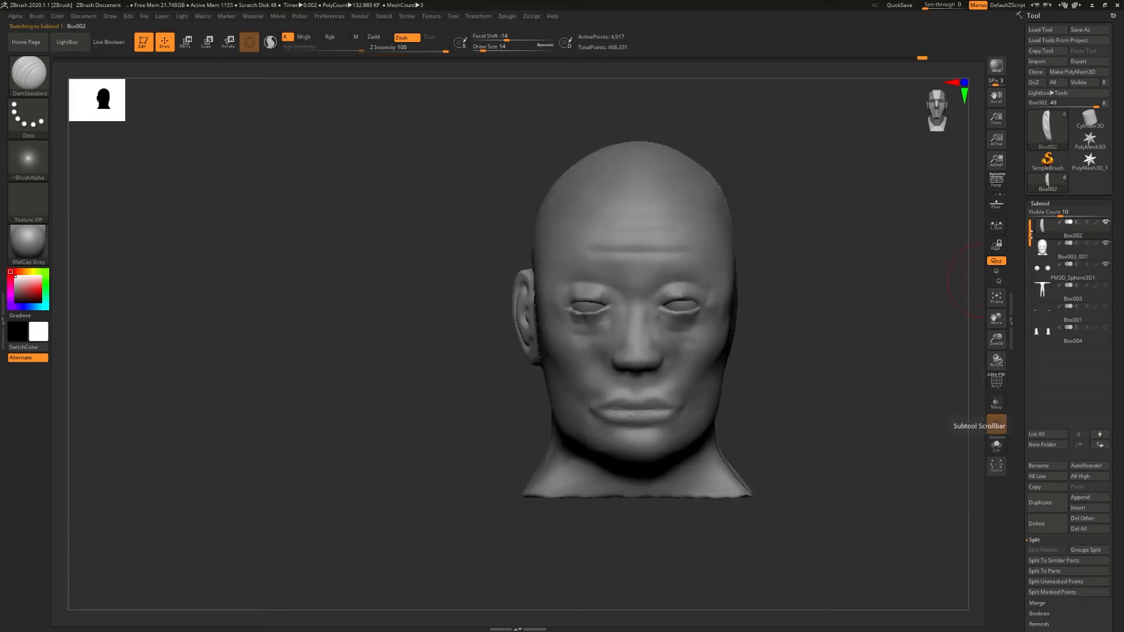
click(1040, 204)
click(1042, 214)
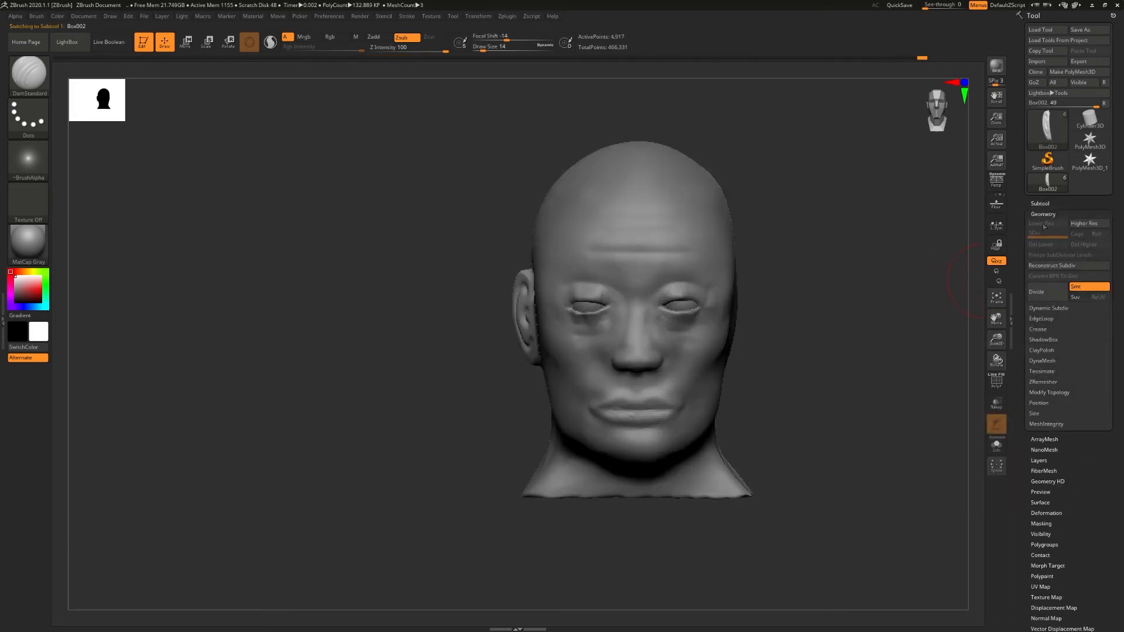
click(1046, 393)
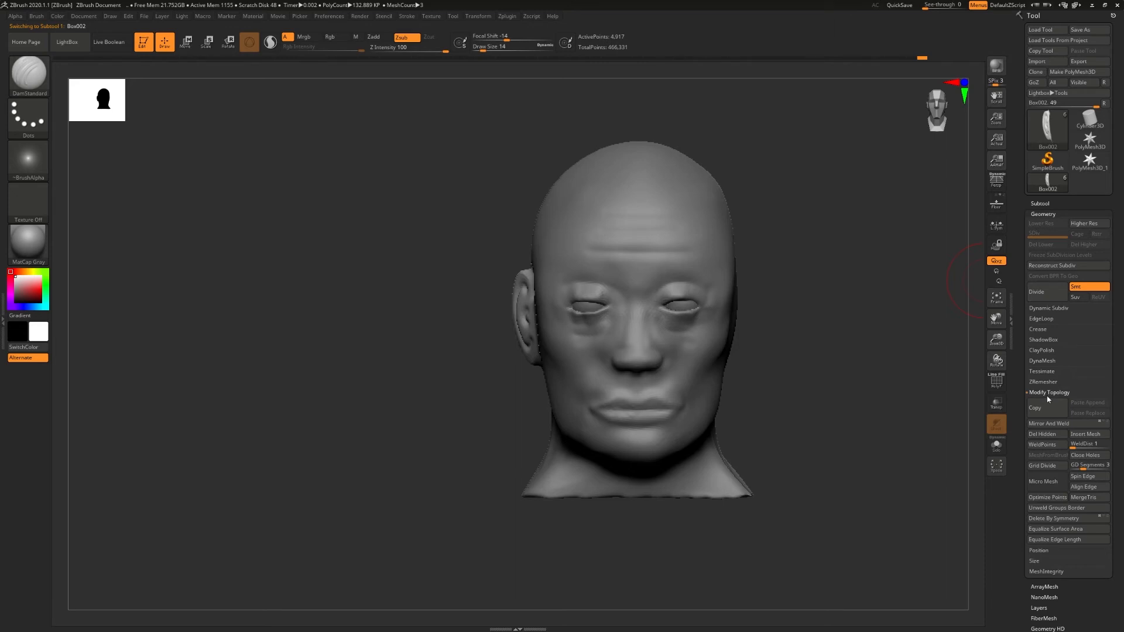
click(1029, 425)
mouse_move(785, 366)
mouse_down()
mouse_move(766, 369)
mouse_move(810, 359)
mouse_move(744, 339)
mouse_up()
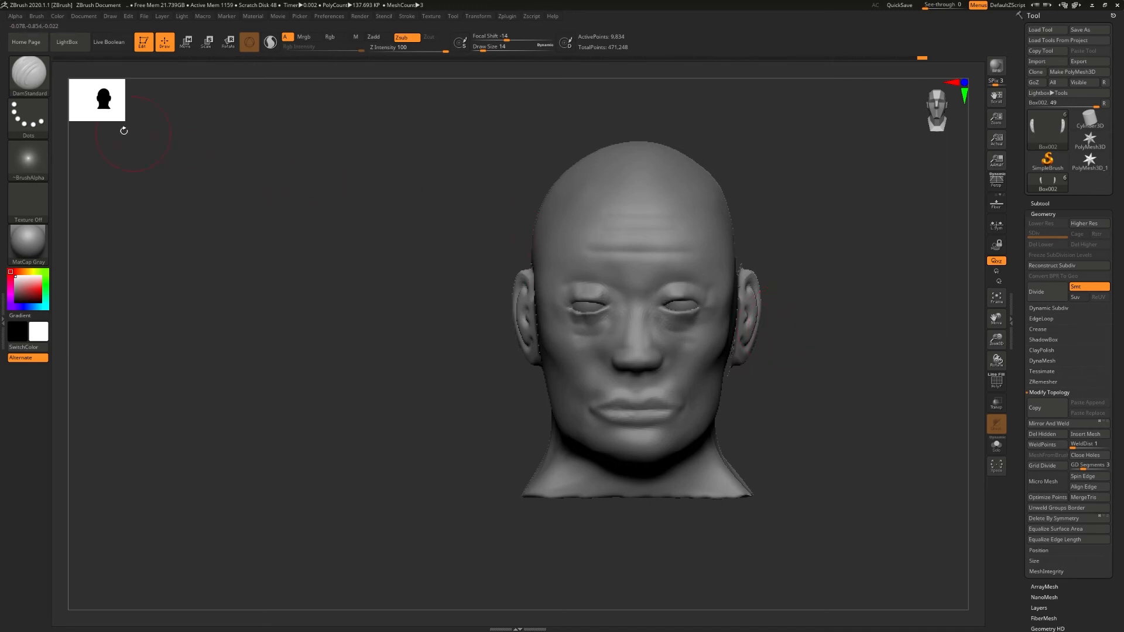
- Set the masking brush to MaskLasso and shift the mirrored ears sideways against the head with the Move gizmo
ctrl+click(40, 84)
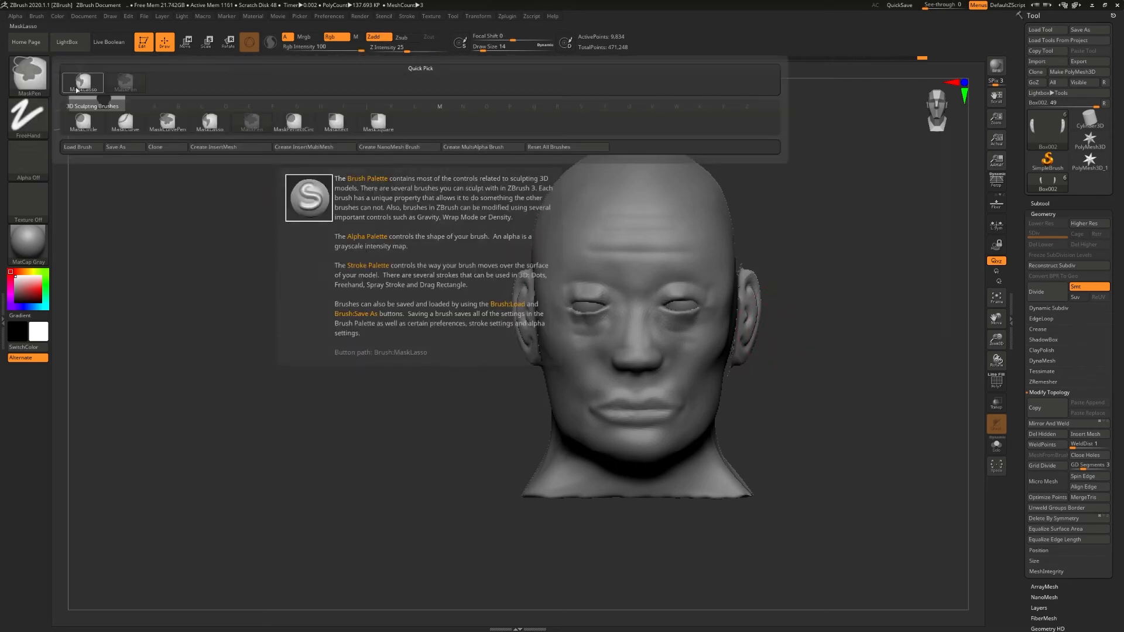
click(77, 90)
mouse_move(733, 241)
ctrl+mouse_down()
mouse_move(814, 281)
mouse_move(712, 375)
mouse_move(820, 385)
mouse_move(785, 376)
mouse_move(805, 378)
ctrl+mouse_up()
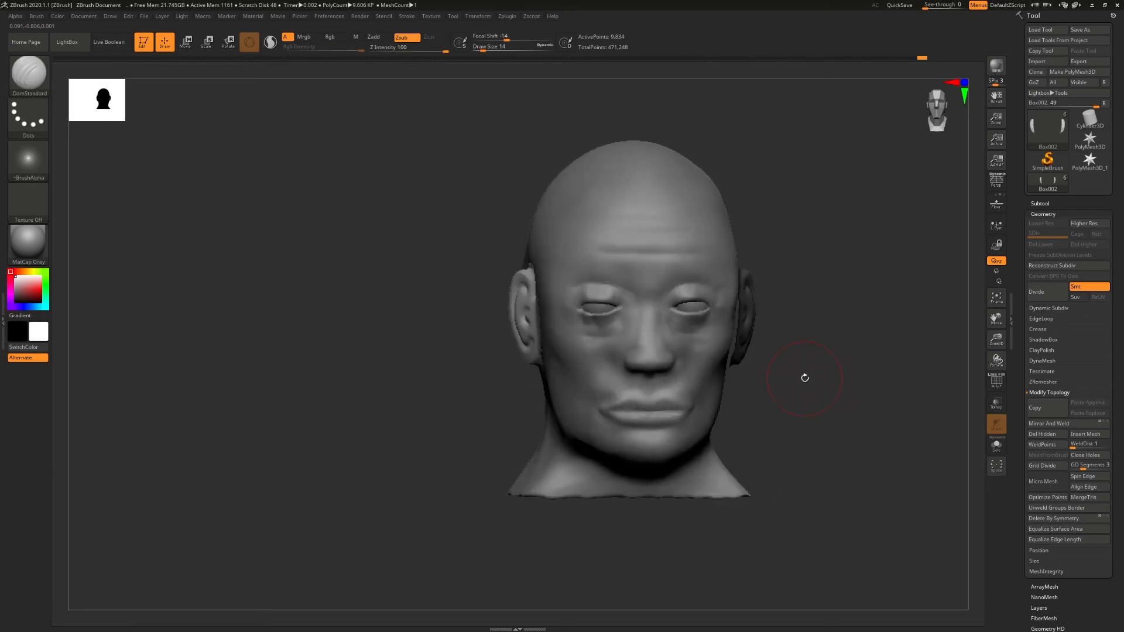
key(w)
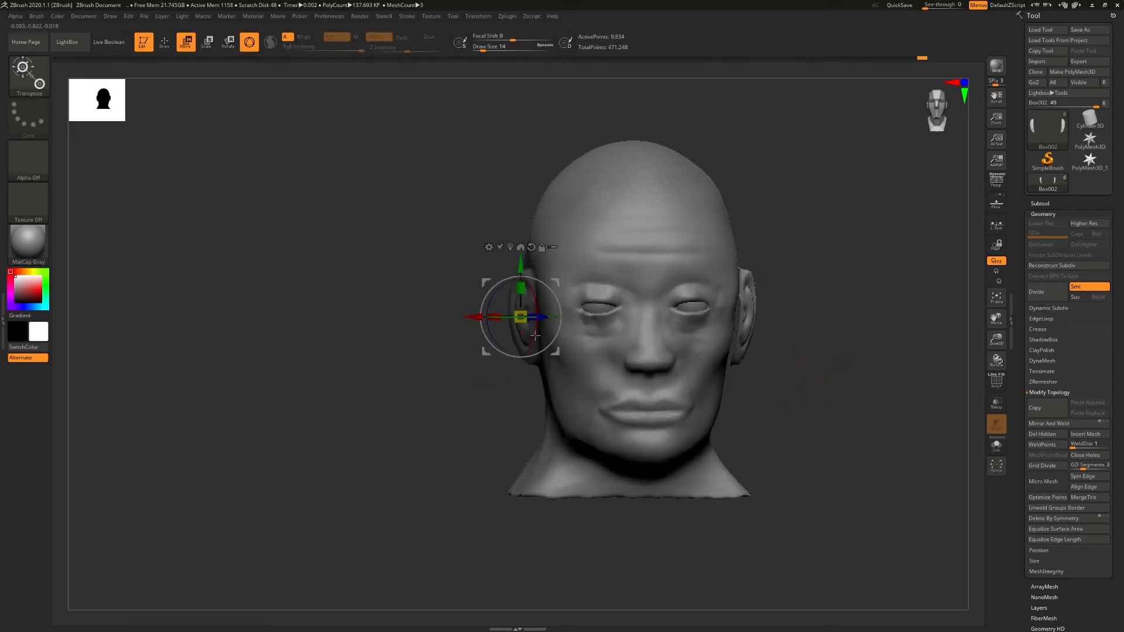
drag(472, 317, 472, 317)
drag(786, 319, 715, 149)
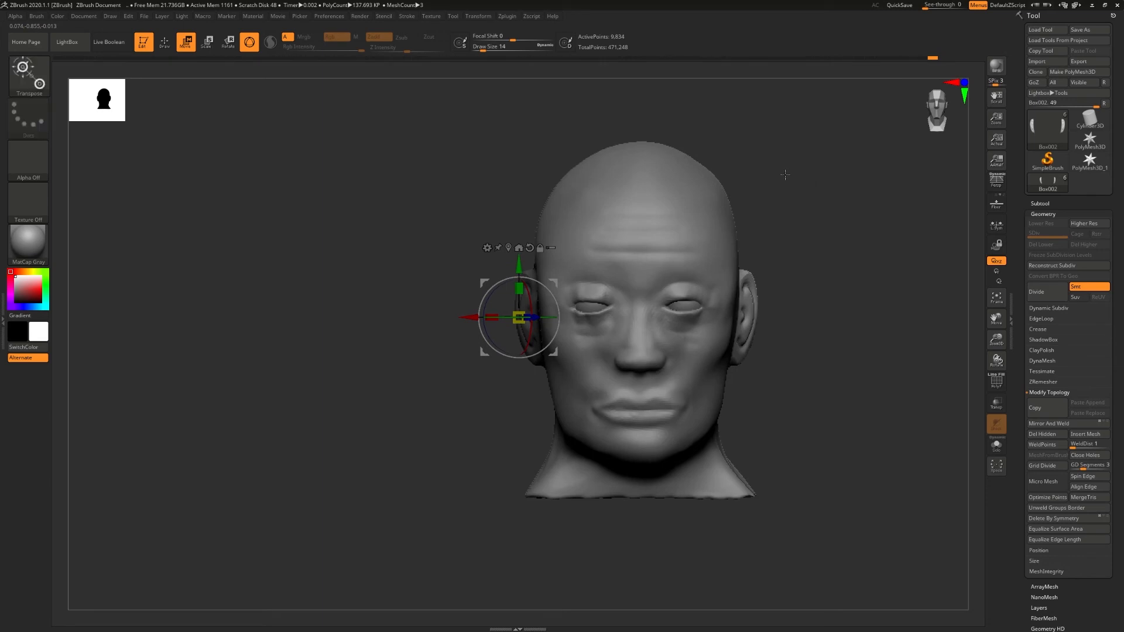
- Smooth the outer border of the ears with Smooth at draw size 9 so it blends into the head
key(q)
mouse_move(799, 217)
ctrl+mouse_down()
mouse_move(865, 250)
mouse_move(790, 257)
mouse_move(574, 346)
mouse_move(559, 320)
mouse_move(565, 327)
ctrl+mouse_up()
key(s)
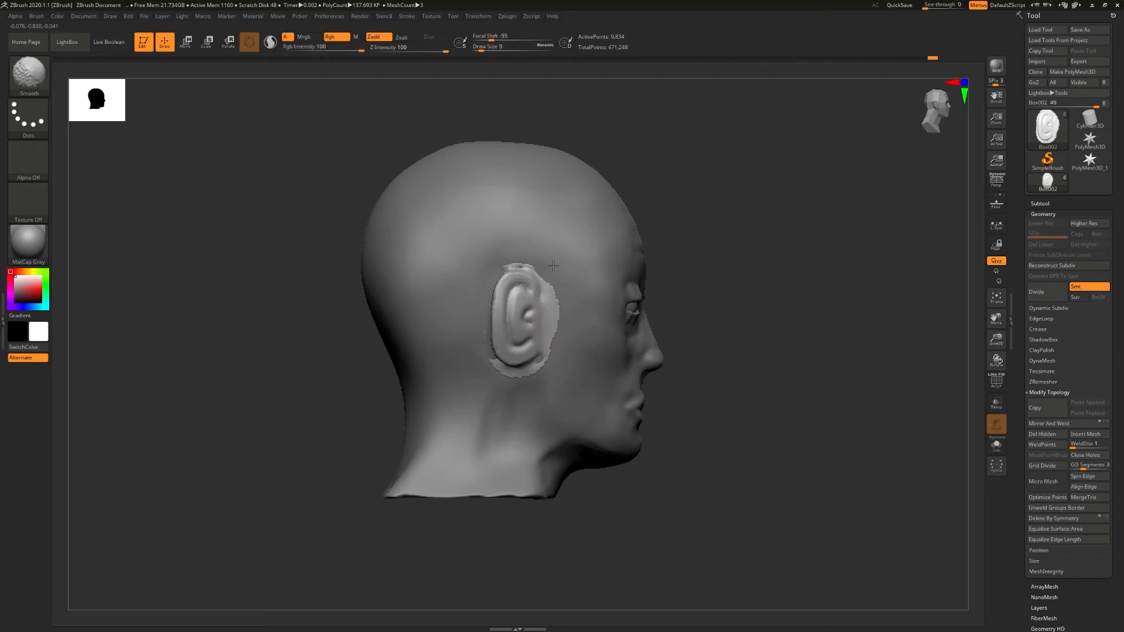
shift+drag(480, 348, 496, 281)
right_drag(522, 238, 661, 240)
drag(619, 259, 494, 271)
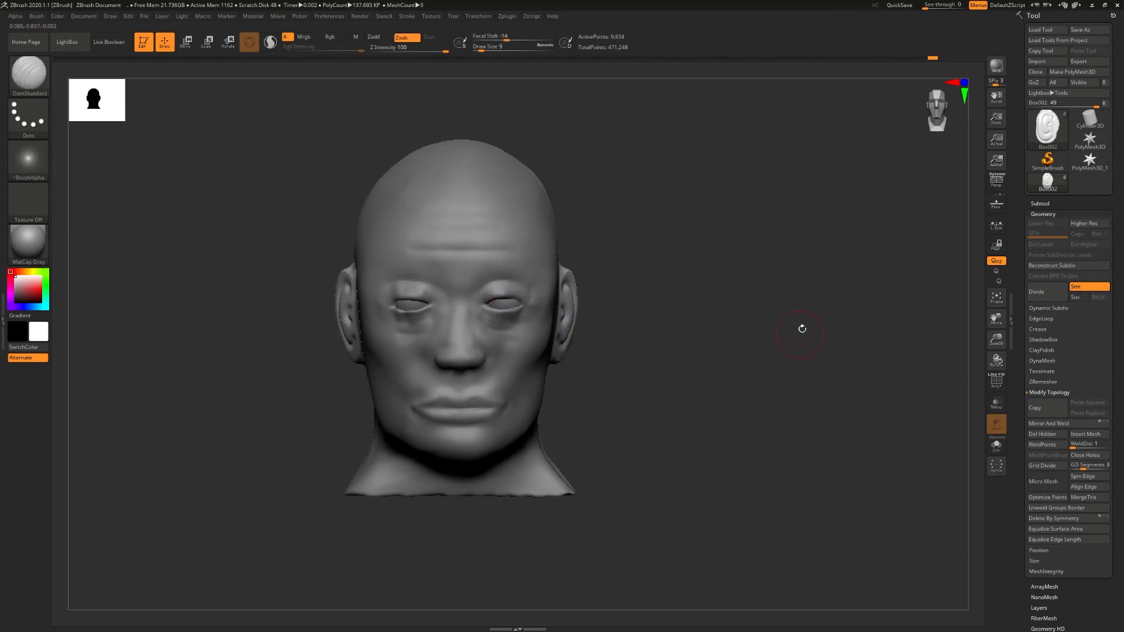
- Move the head subtool above the ears and merge it down with them into one subtool
click(1048, 203)
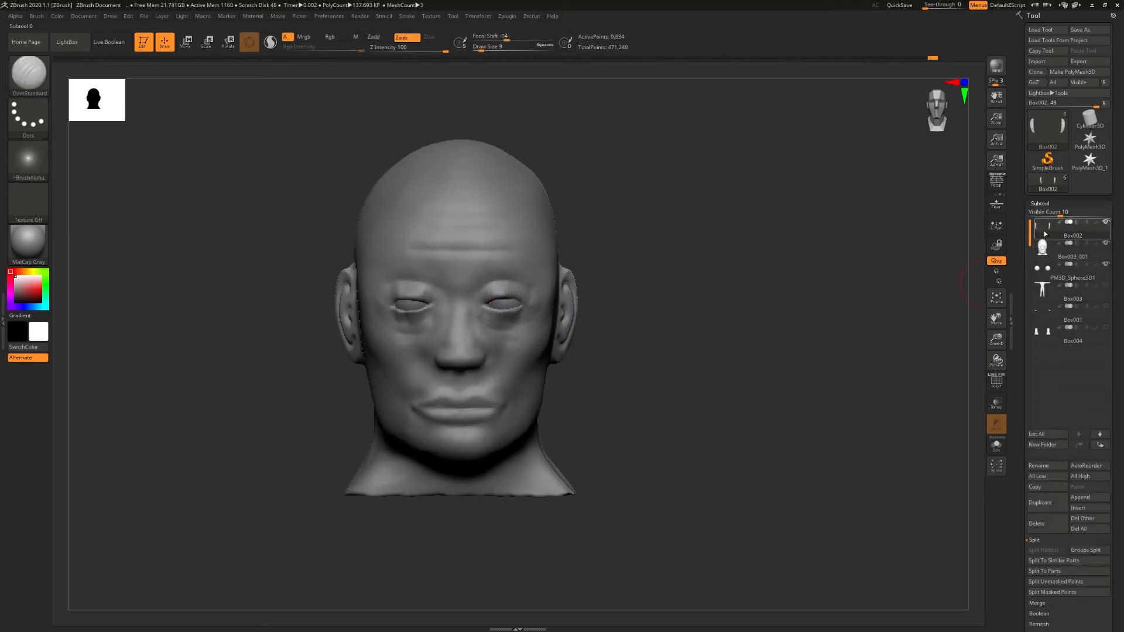
click(1043, 250)
key(ctrl+Up)
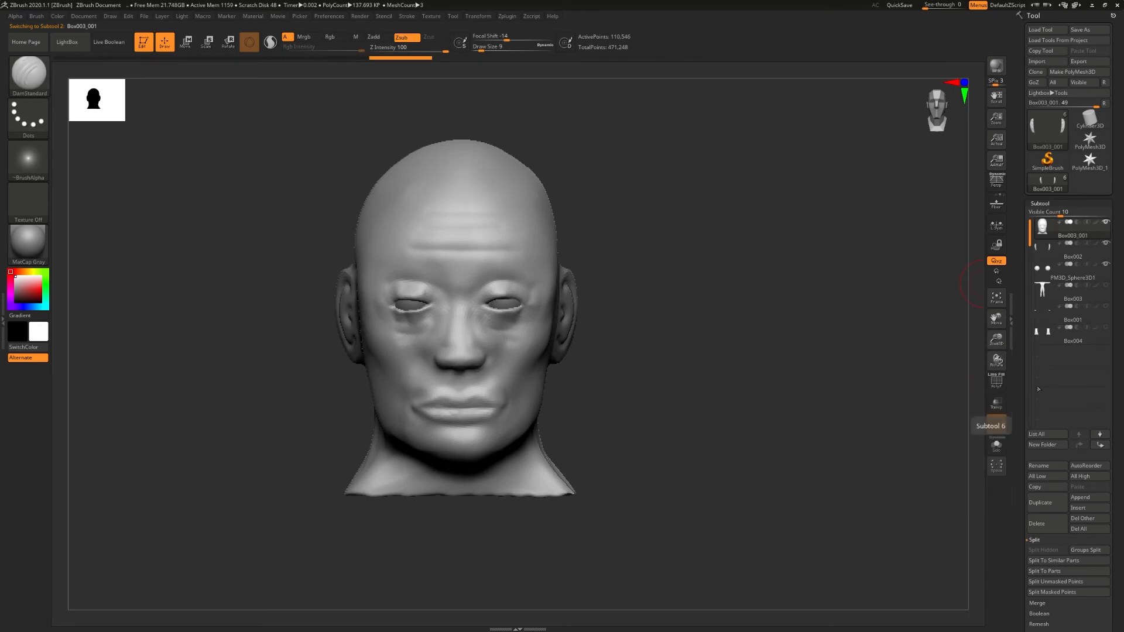
click(1035, 540)
click(1036, 551)
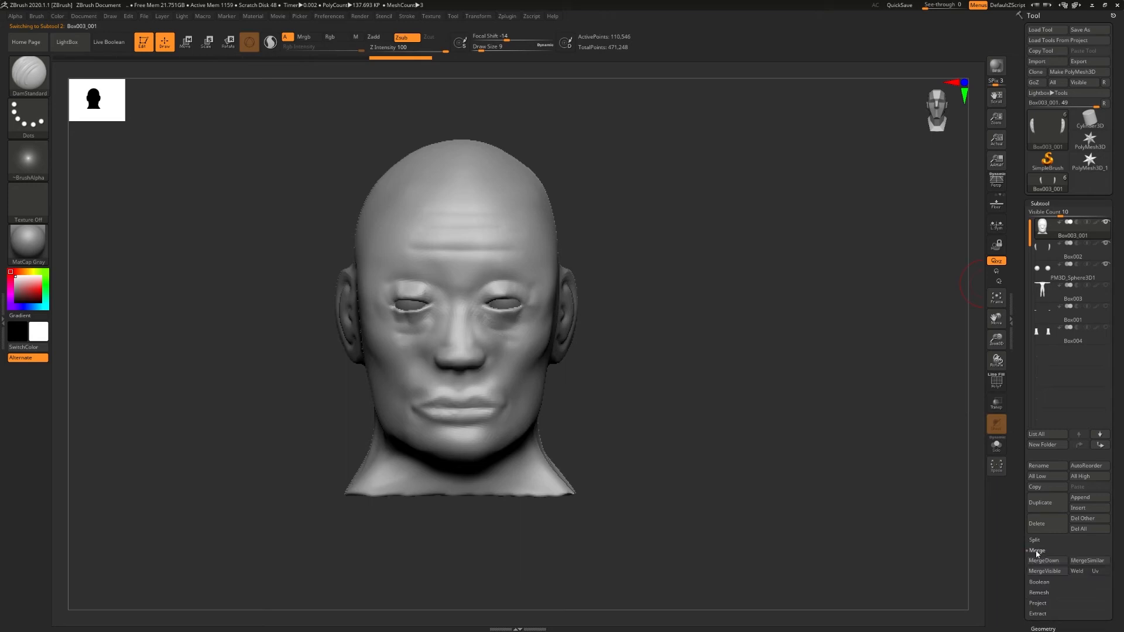
click(1039, 560)
click(967, 576)
- Work the seam around the merged ear with draw size 2, undoing an unwanted stroke
drag(584, 350, 496, 361)
right_drag(496, 361, 444, 331)
ctrl+right_drag(326, 331, 338, 291)
mouse_move(356, 278)
shift+mouse_down()
mouse_move(362, 297)
mouse_move(340, 257)
mouse_move(344, 290)
shift+mouse_up()
key(s)
key(ctrl+z)
mouse_move(344, 285)
shift+mouse_down()
mouse_move(340, 261)
mouse_move(338, 299)
mouse_move(335, 264)
shift+mouse_up()
ctrl+right_drag(400, 311, 255, 339)
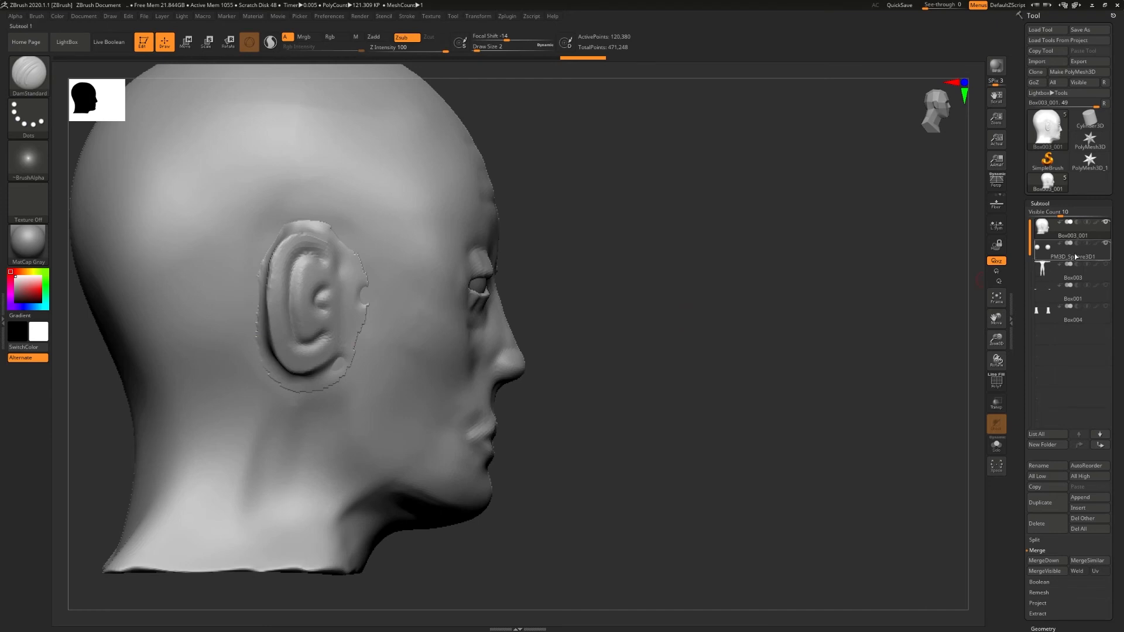
- Fuse the ears to the head with DynaMesh at resolution 784
click(1040, 203)
click(1044, 213)
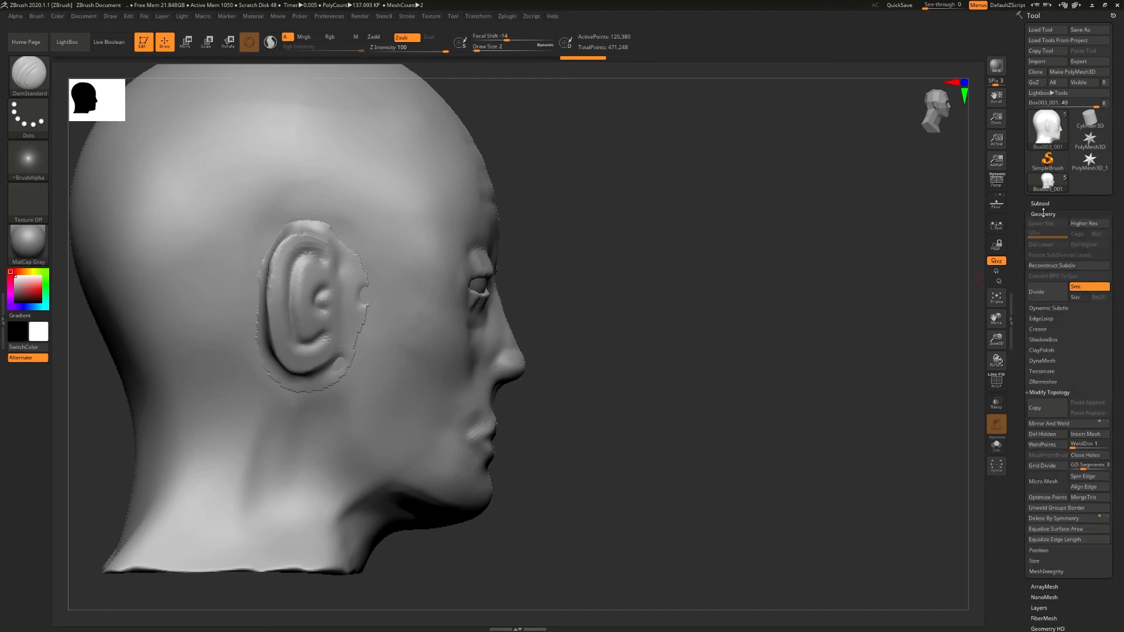
click(1051, 393)
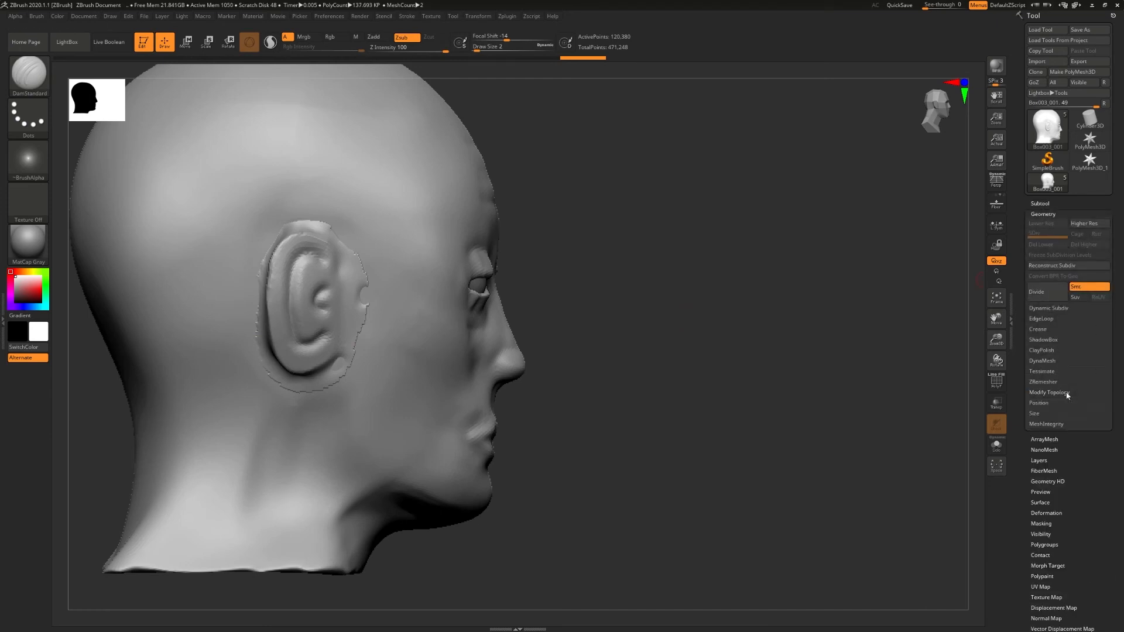
click(1046, 362)
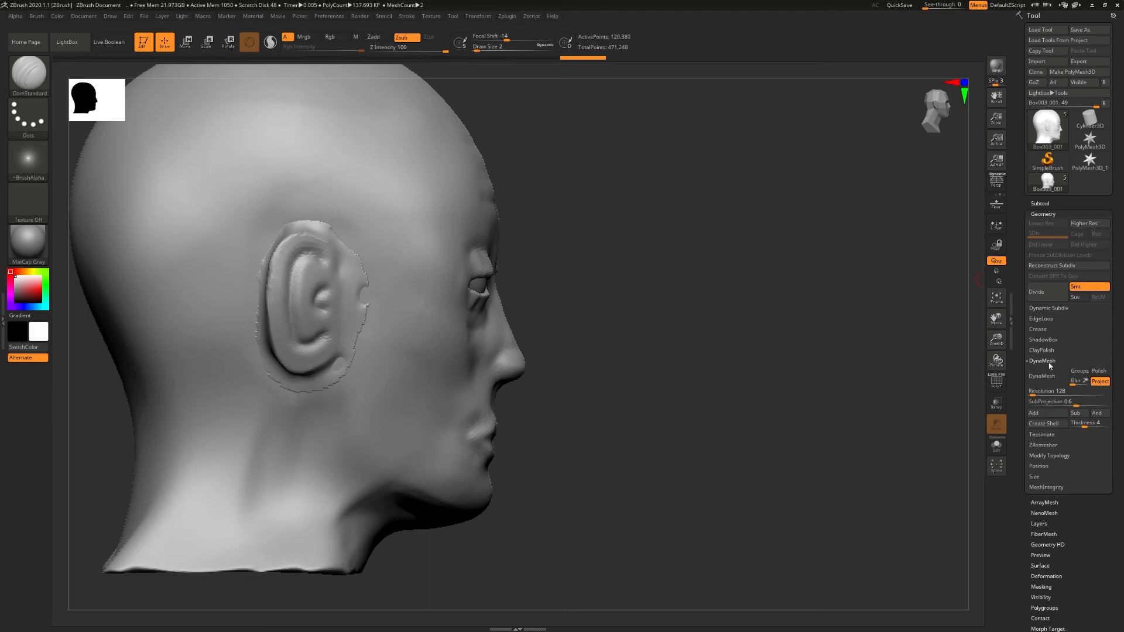
click(1041, 395)
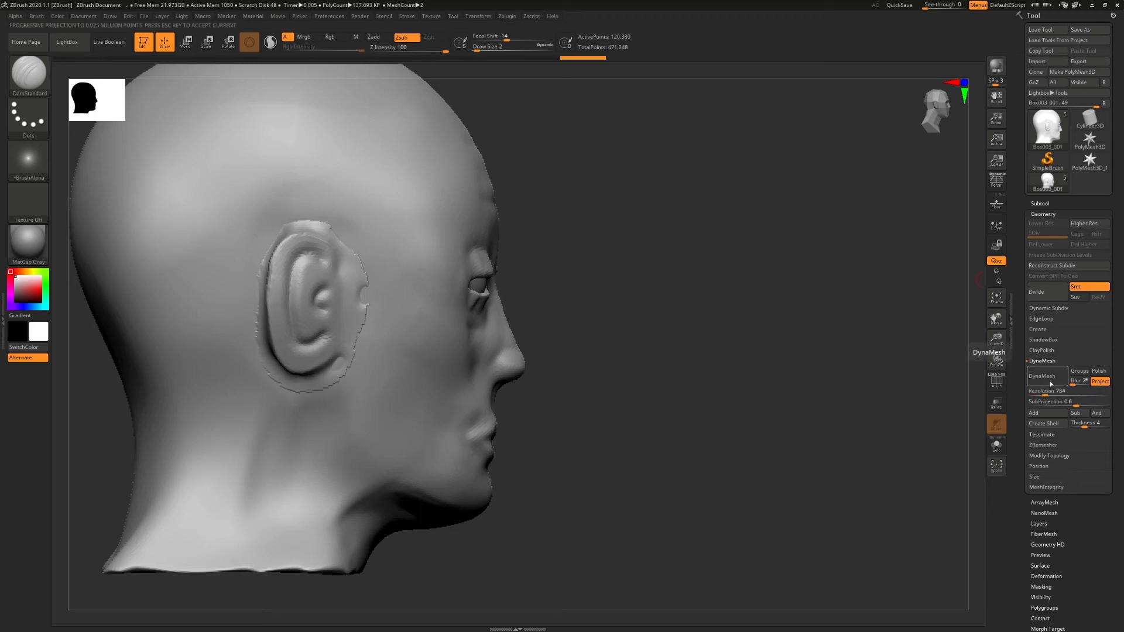
click(1034, 377)
drag(861, 354, 617, 346)
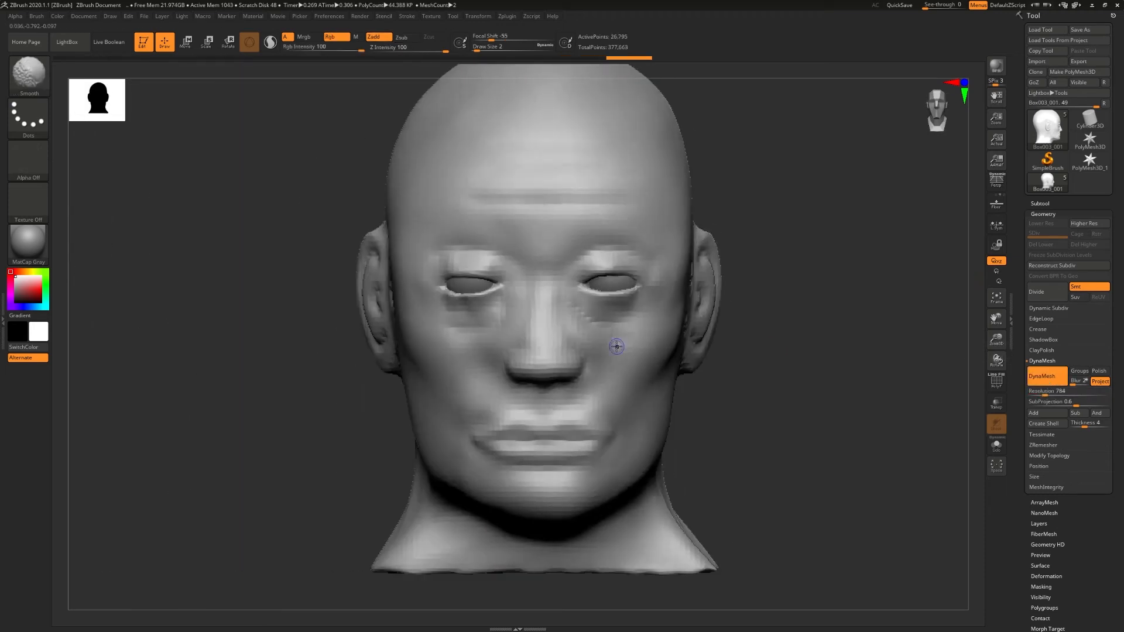
- Raise the DynaMesh resolution to 1160 and remesh the head
ctrl+right_drag(618, 347, 517, 369)
drag(1045, 393, 1051, 395)
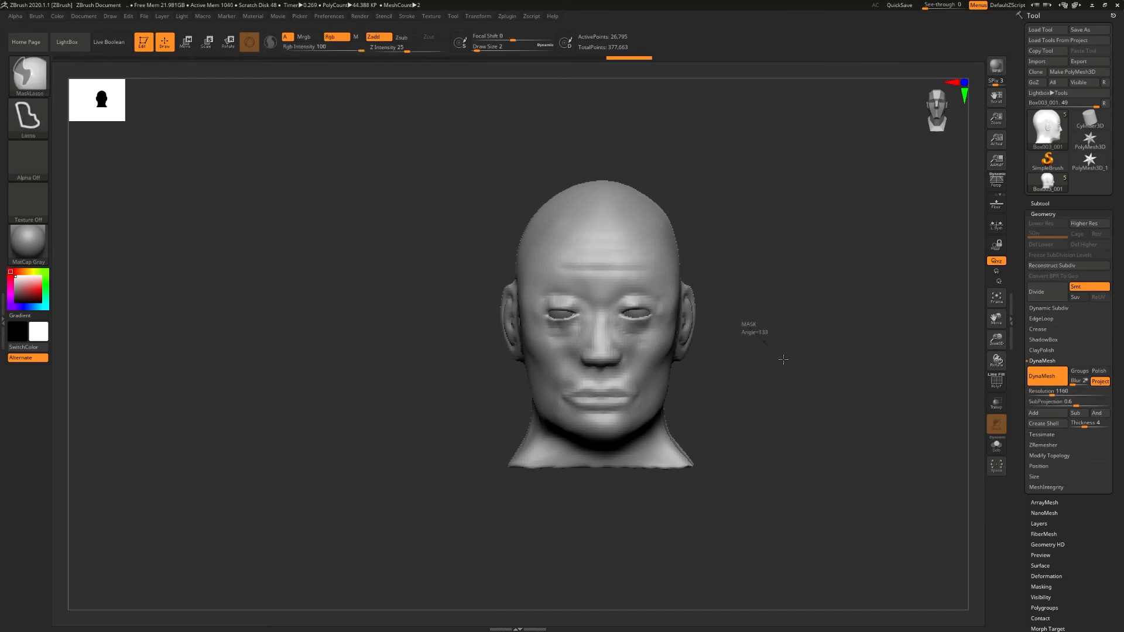
ctrl+drag(794, 373, 738, 330)
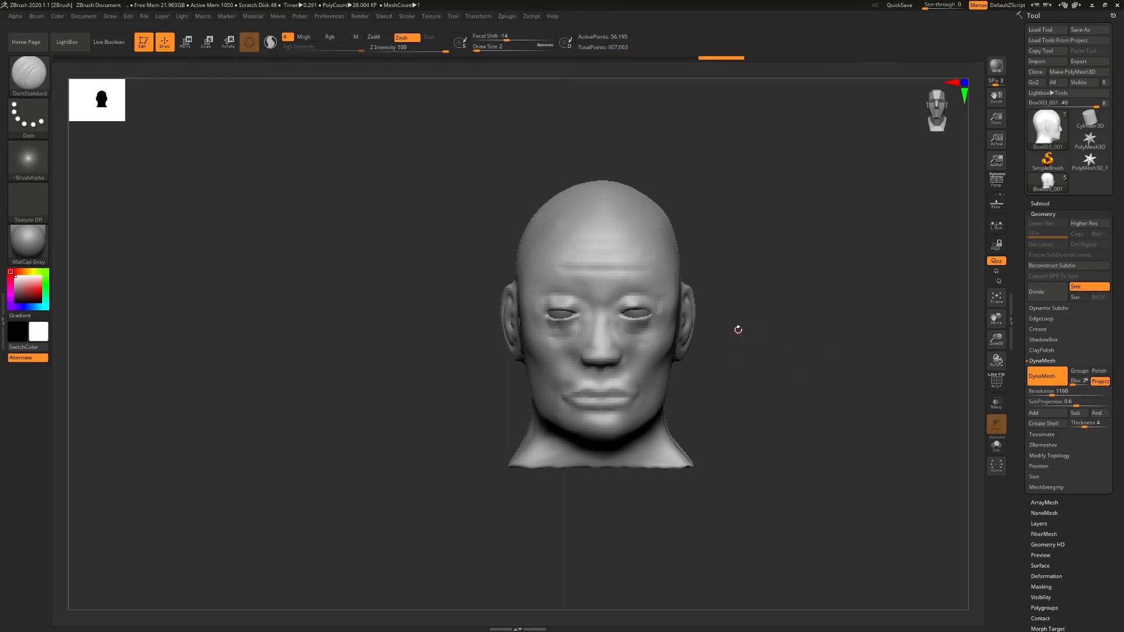
- Undo the last DynaMesh remeshing of the head and bring the ear seam into close view
mouse_move(649, 359)
right_down()
mouse_move(689, 354)
mouse_move(621, 355)
mouse_move(685, 354)
mouse_move(661, 355)
mouse_move(672, 354)
right_up()
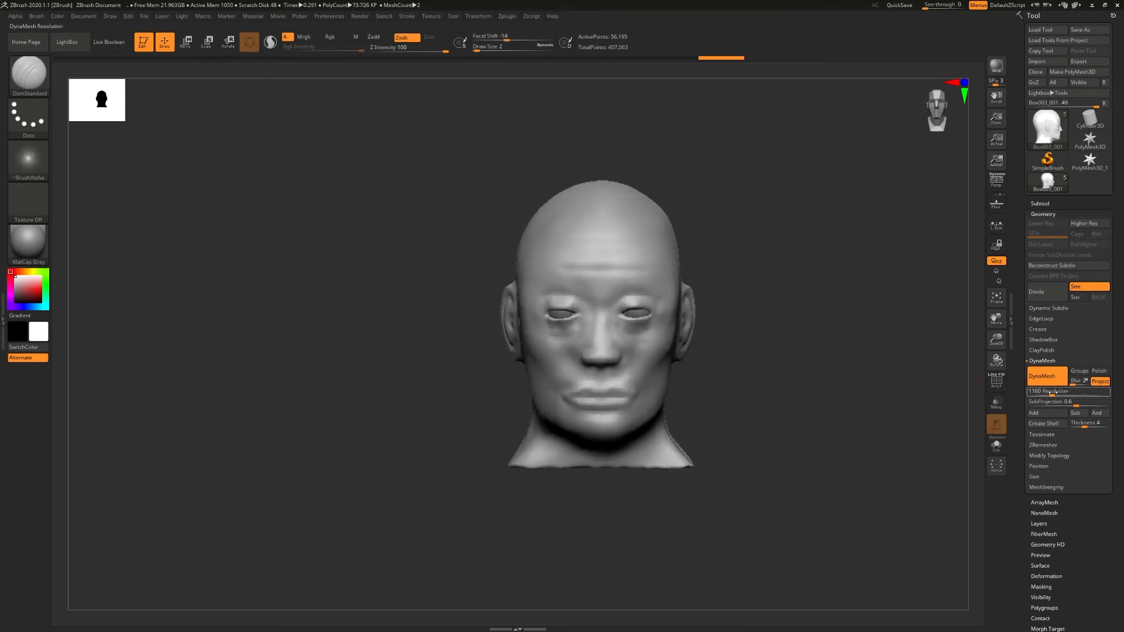
key(ctrl)
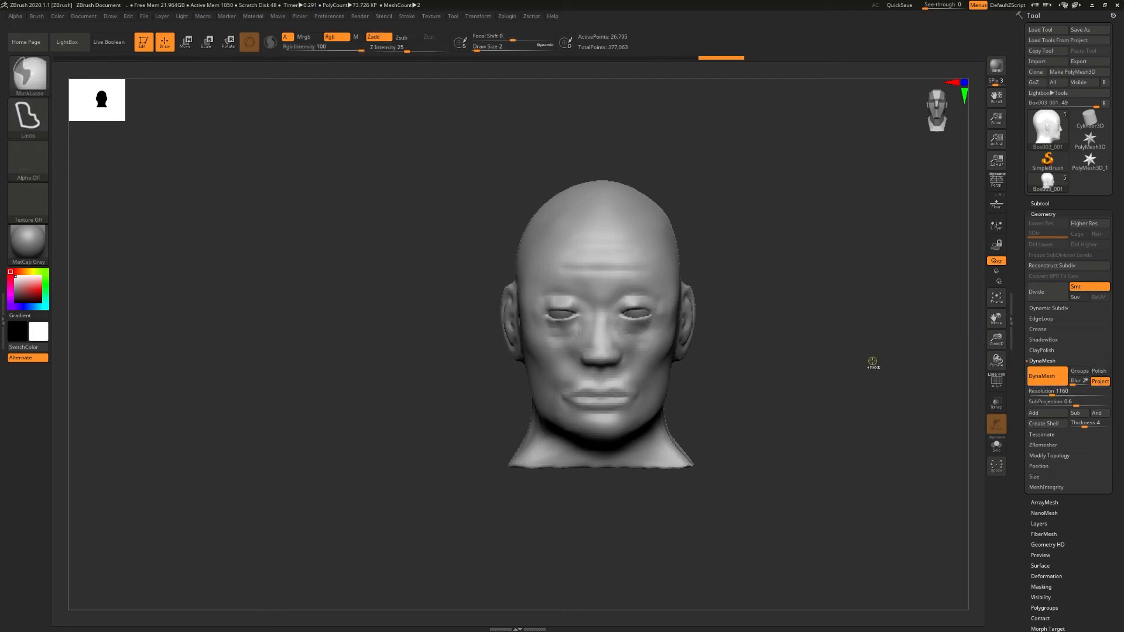
key(ctrl+z)
right_drag(863, 359, 828, 360)
key(shift)
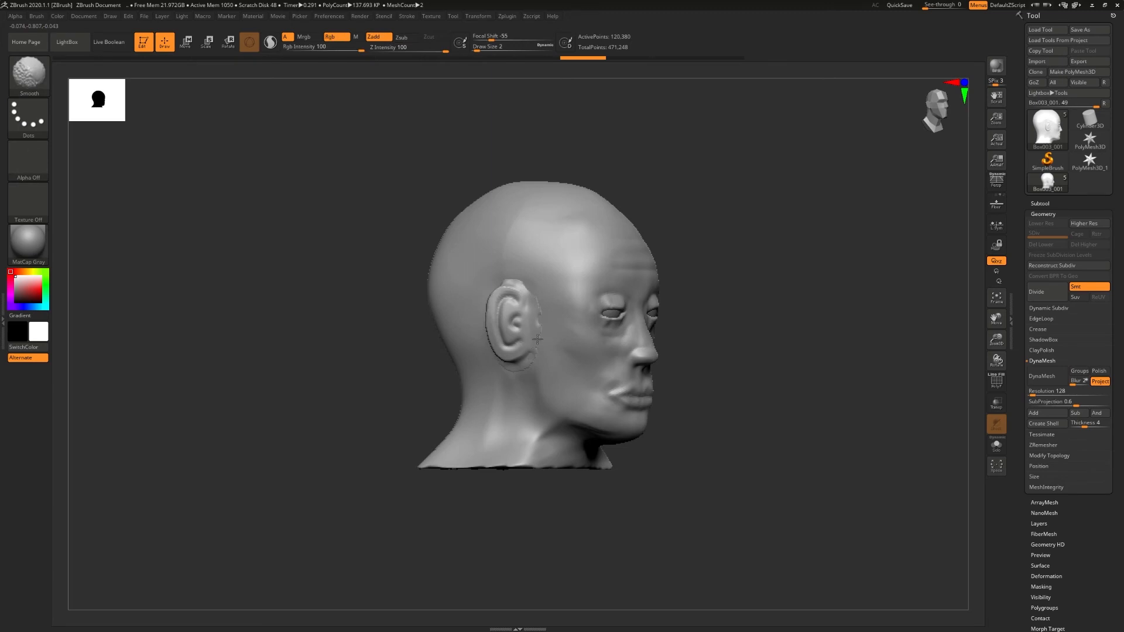
ctrl+right_drag(535, 349, 508, 303)
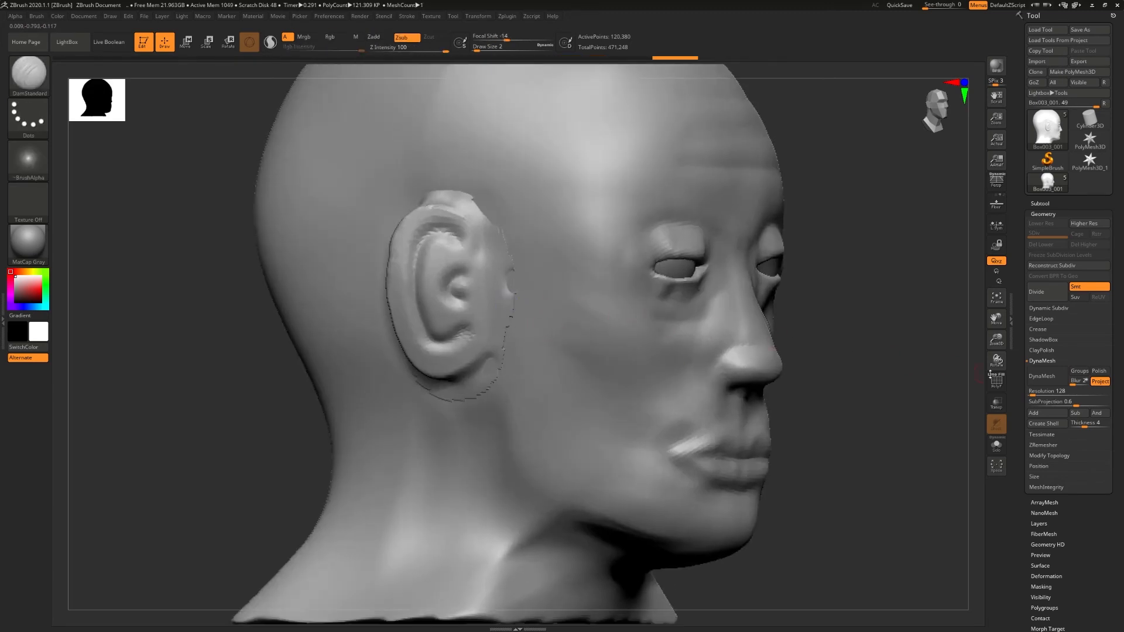
- Set the DynaMesh resolution to 1864 and remesh the head with its ears
drag(1035, 396, 1056, 396)
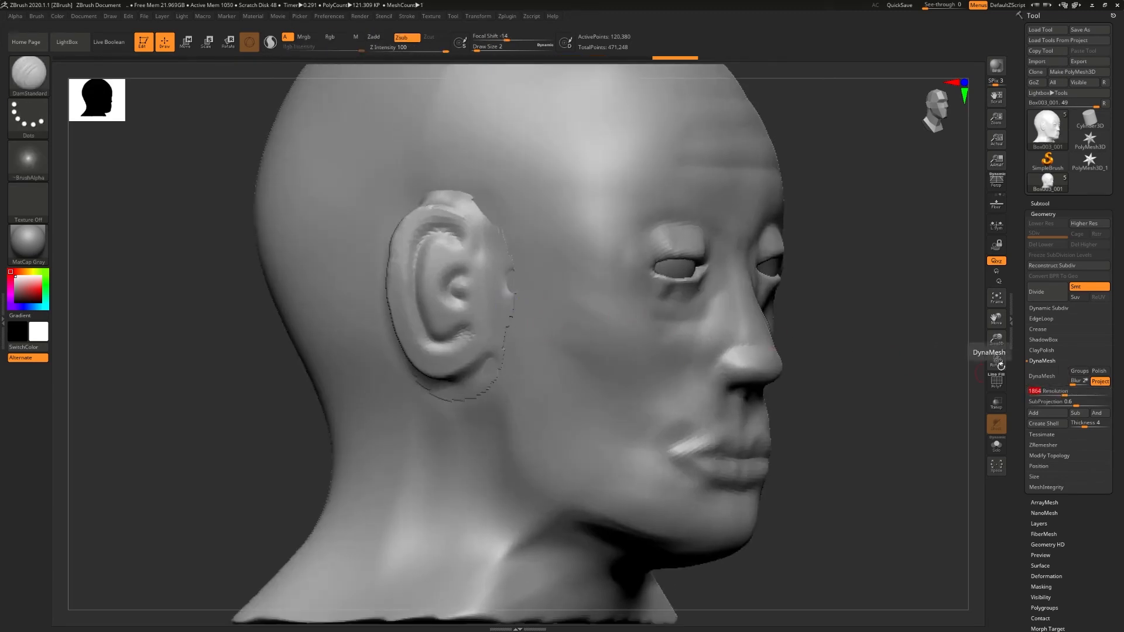
click(1042, 376)
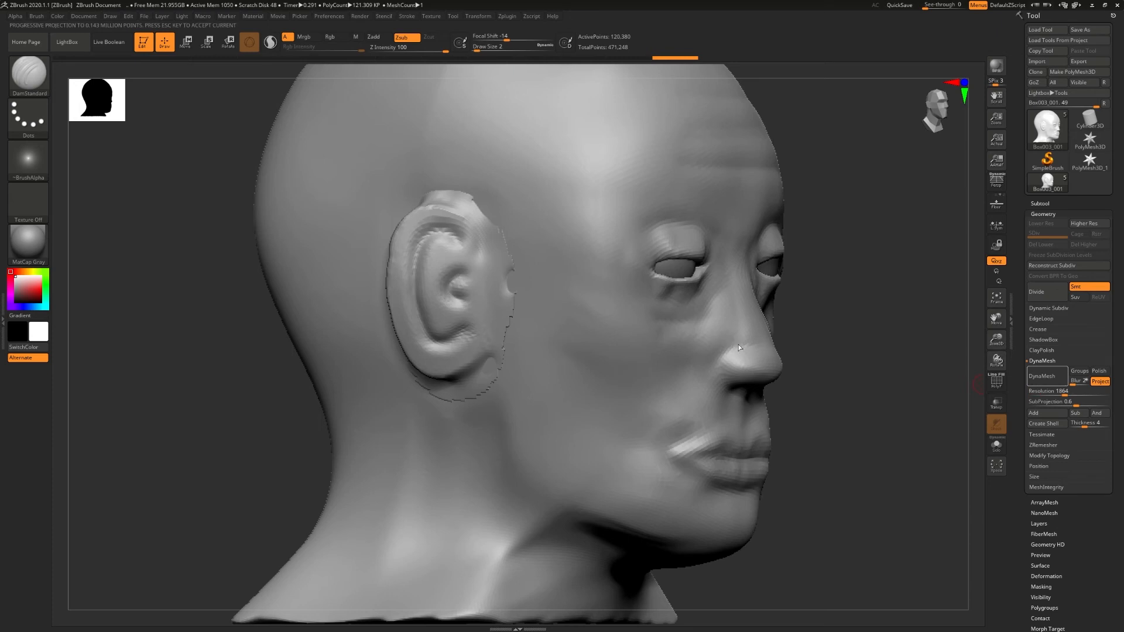
right_drag(712, 328, 650, 329)
ctrl+right_drag(650, 329, 683, 334)
mouse_move(682, 334)
ctrl+right_down()
mouse_move(691, 329)
mouse_move(674, 336)
ctrl+right_up()
- Smooth the seam around the head's right ear with draw size 5
key(s)
drag(685, 326, 678, 343)
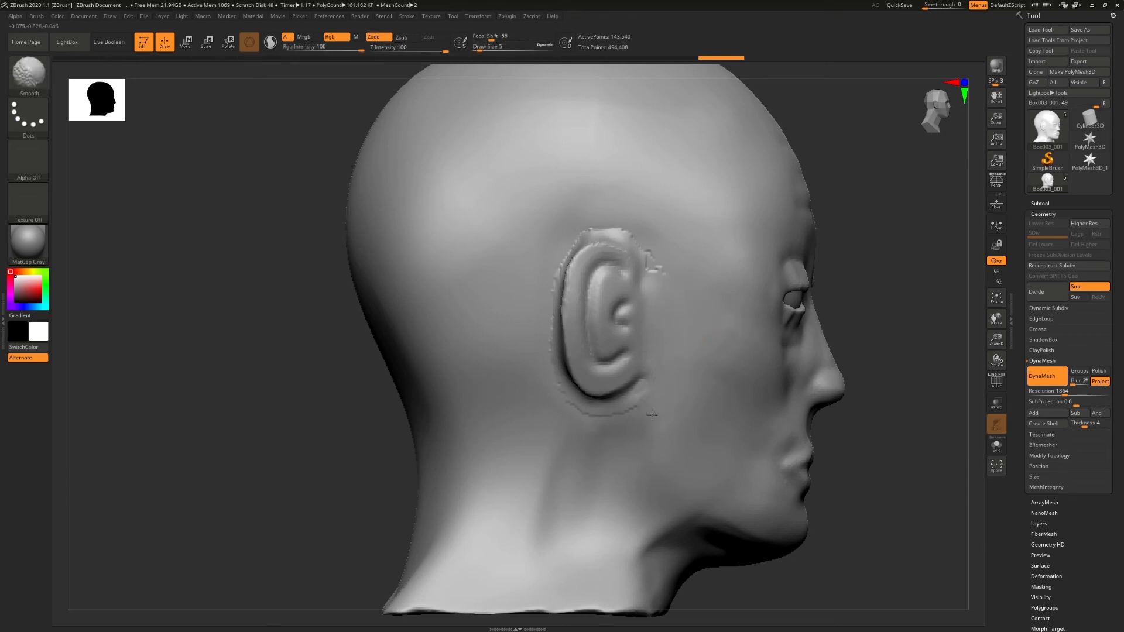
shift+drag(539, 286, 553, 243)
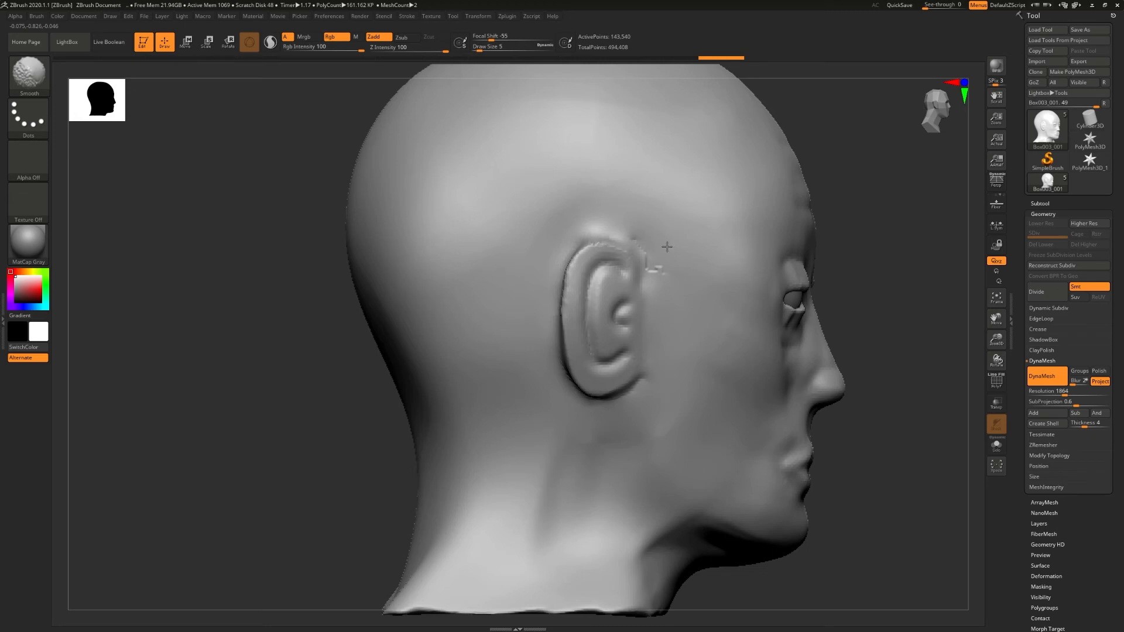
shift+drag(660, 253, 642, 233)
- Smooth the seam around the ear on the opposite side of the head
right_drag(849, 275, 673, 292)
ctrl+right_drag(808, 304, 820, 316)
mouse_move(820, 317)
alt+right_down()
mouse_move(592, 343)
mouse_move(363, 351)
alt+right_up()
shift+drag(727, 260, 741, 264)
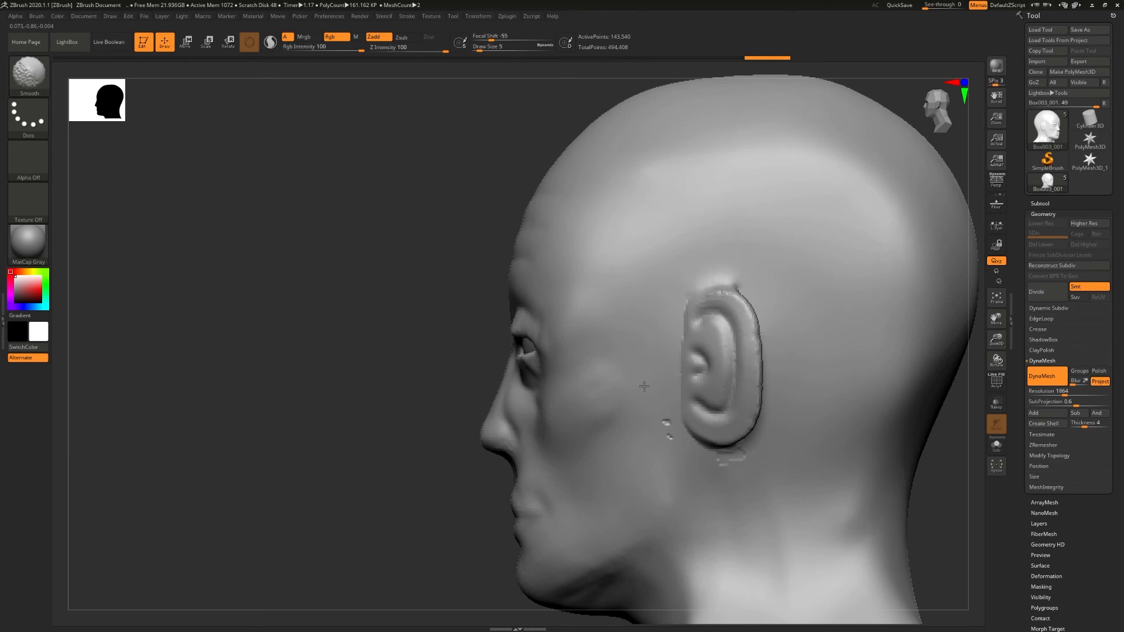
right_drag(752, 462, 784, 353)
shift+drag(738, 271, 692, 267)
mouse_move(692, 266)
right_down()
mouse_move(813, 281)
mouse_move(755, 293)
mouse_move(744, 252)
right_up()
- Smooth the front edge of the left ear into the cheek with draw size 1
mouse_move(743, 252)
right_down()
mouse_move(784, 304)
mouse_move(574, 316)
right_up()
mouse_move(574, 316)
right_down()
mouse_move(719, 330)
mouse_move(683, 328)
mouse_move(801, 352)
mouse_move(767, 352)
mouse_move(831, 349)
right_up()
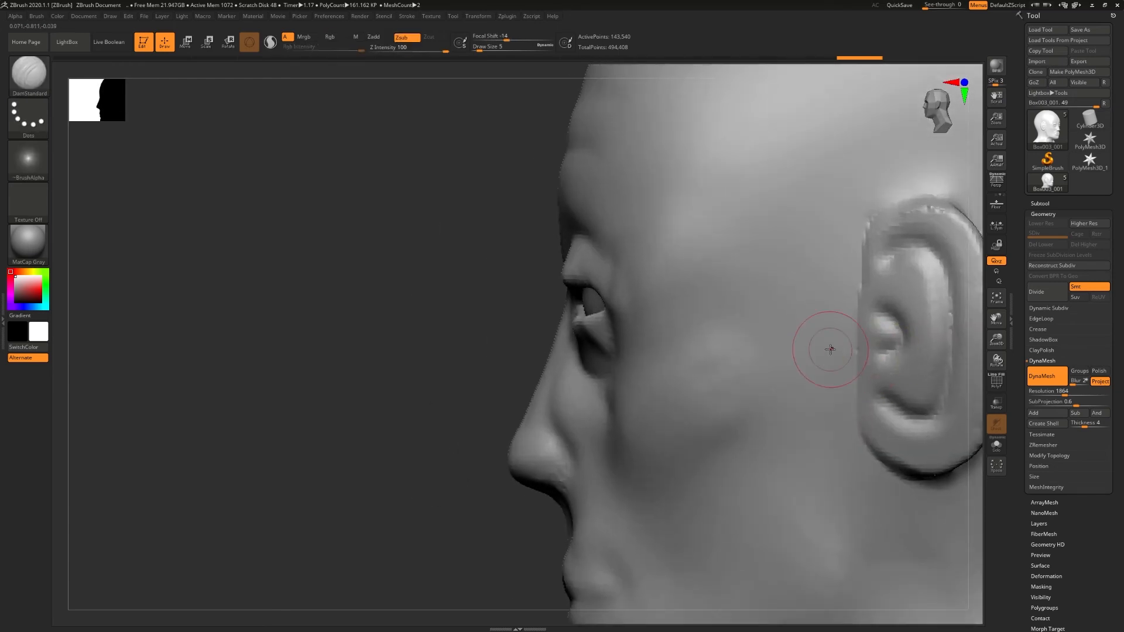
key(shift)
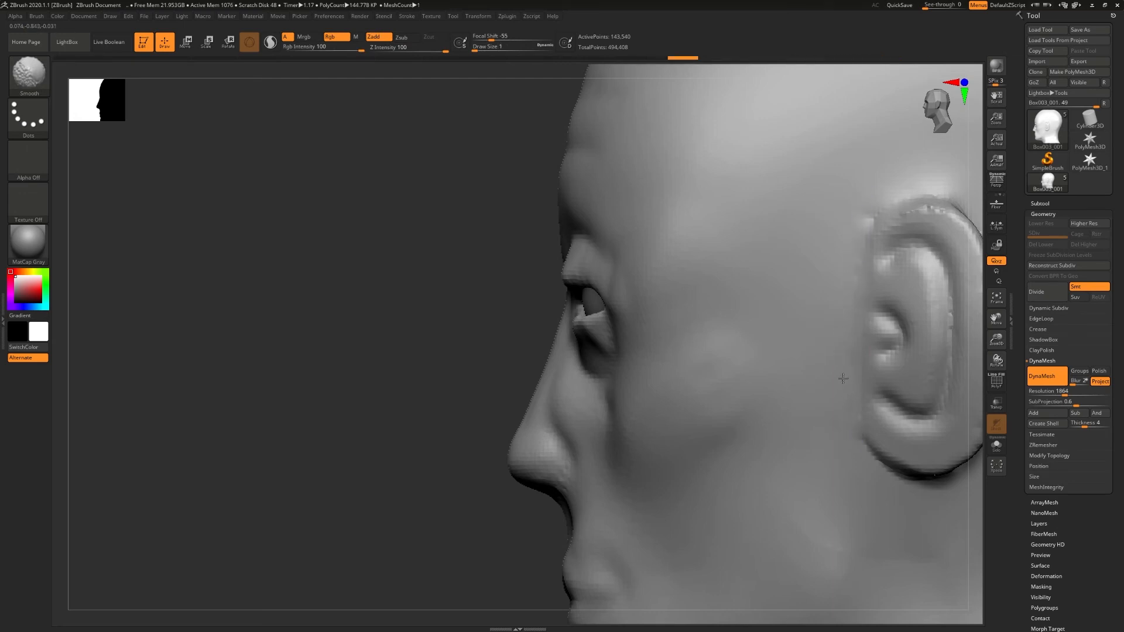
shift+right_drag(846, 441, 919, 436)
ctrl+right_drag(750, 463, 698, 405)
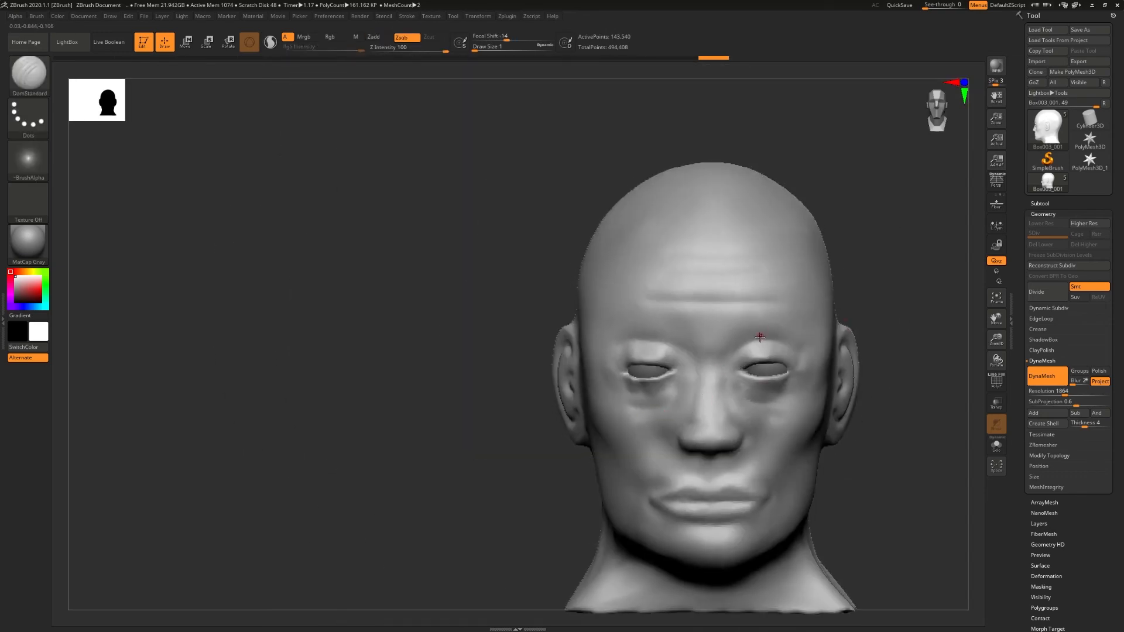
- Adjust the side of the head near the ear with the Move Topological brush at draw size 23, and switch DynaMesh off
key(b)
key(m)
key(t)
key(s)
drag(761, 340, 770, 341)
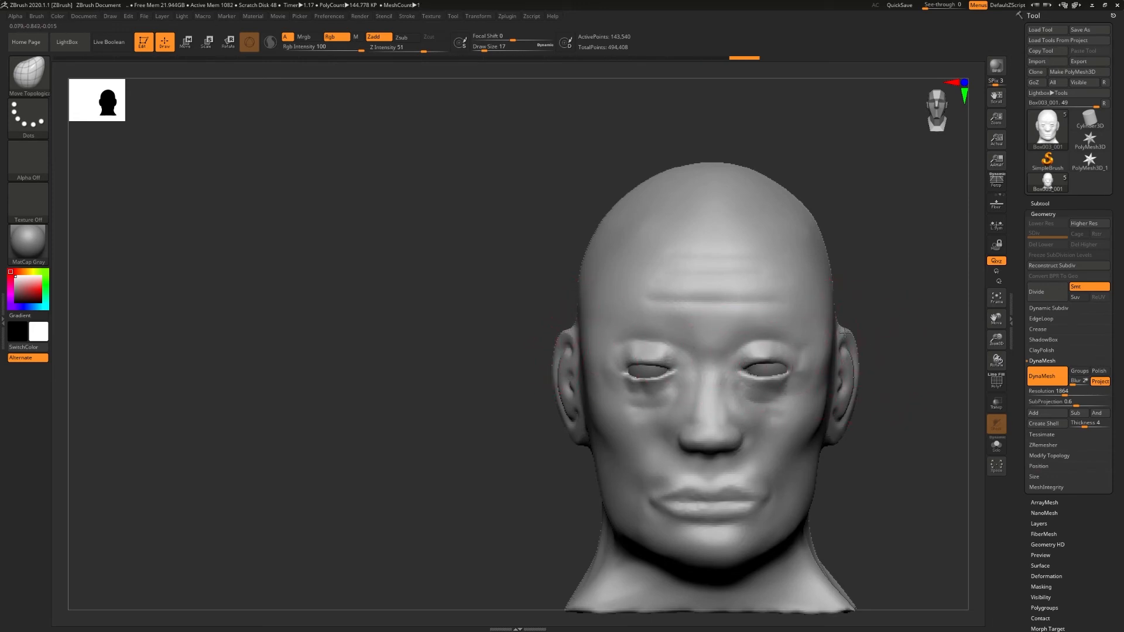
mouse_move(905, 362)
ctrl+right_down()
mouse_move(708, 381)
mouse_move(843, 357)
ctrl+right_up()
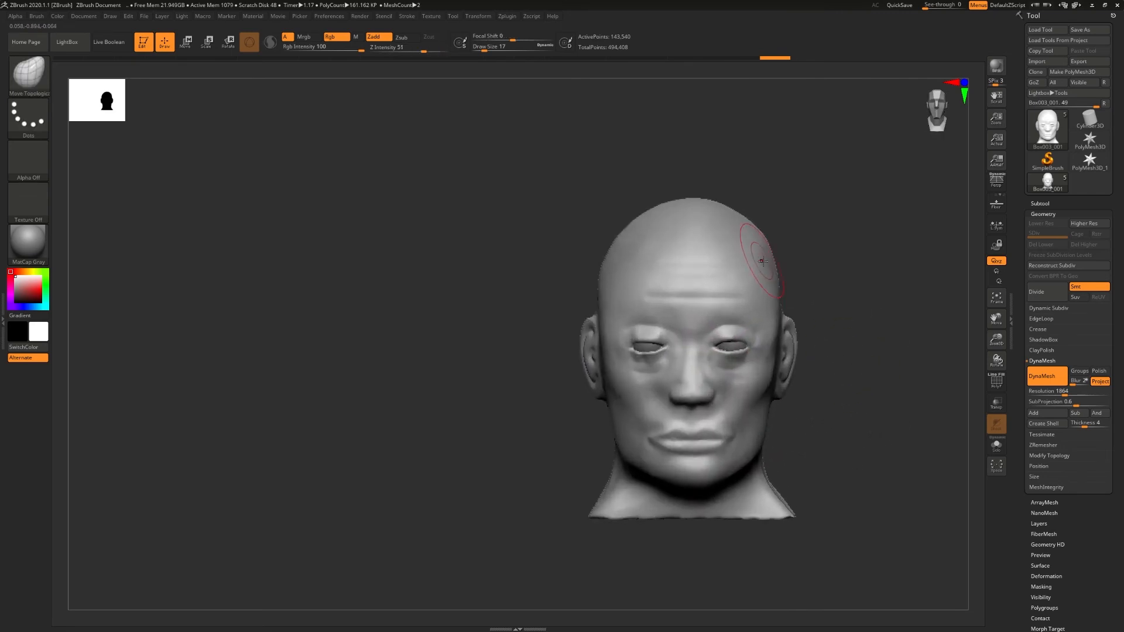
key(s)
drag(777, 270, 778, 270)
mouse_move(765, 391)
right_down()
mouse_move(820, 388)
mouse_move(756, 388)
right_up()
click(1047, 376)
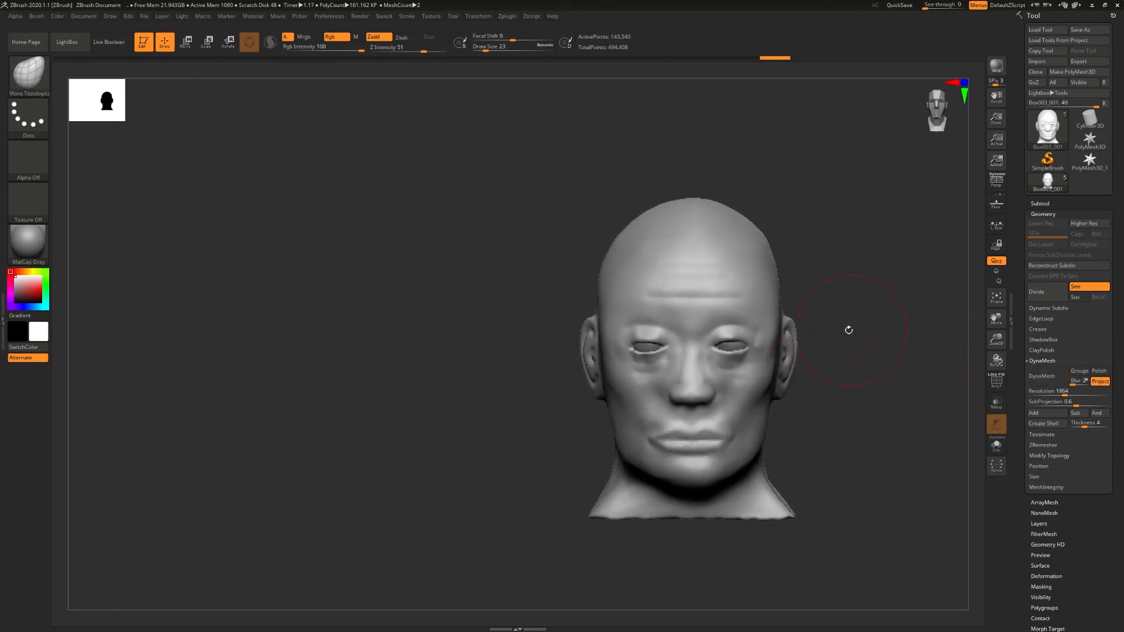
- Insert a sphere as a new subtool directly below the head subtool
click(1049, 205)
alt+right_drag(827, 293, 759, 296)
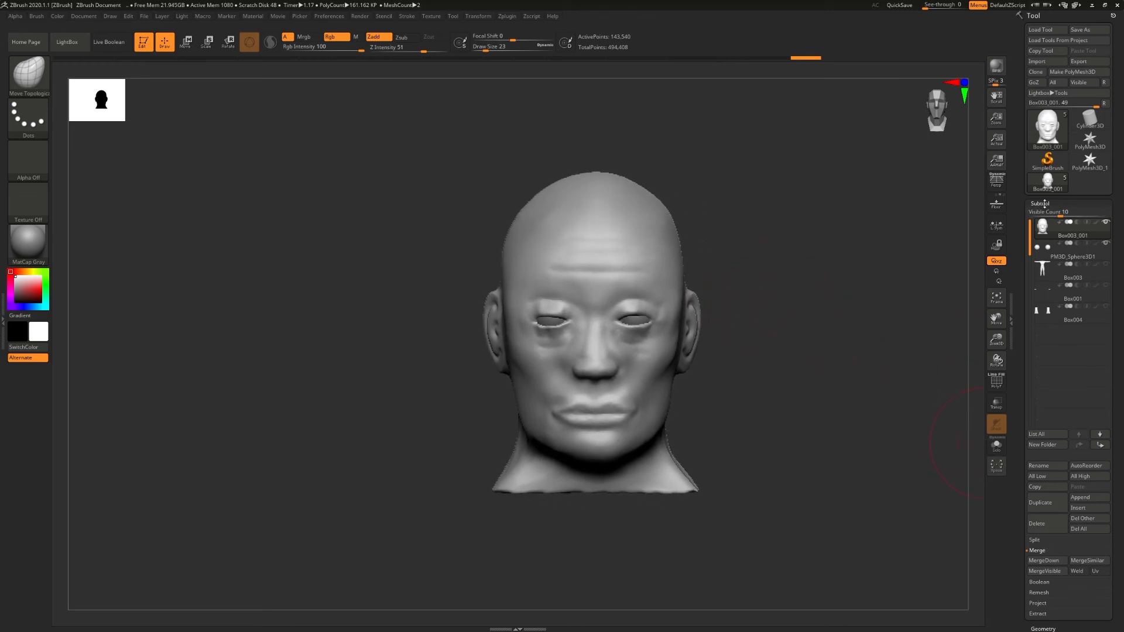
click(1045, 205)
click(1043, 204)
click(1045, 549)
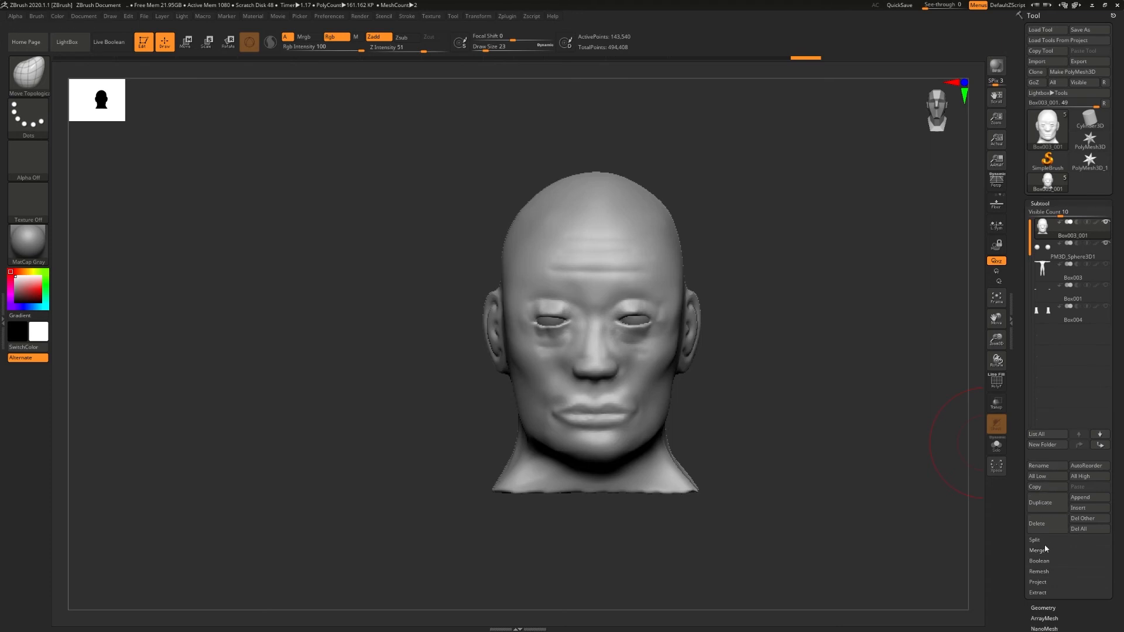
click(1080, 508)
click(715, 487)
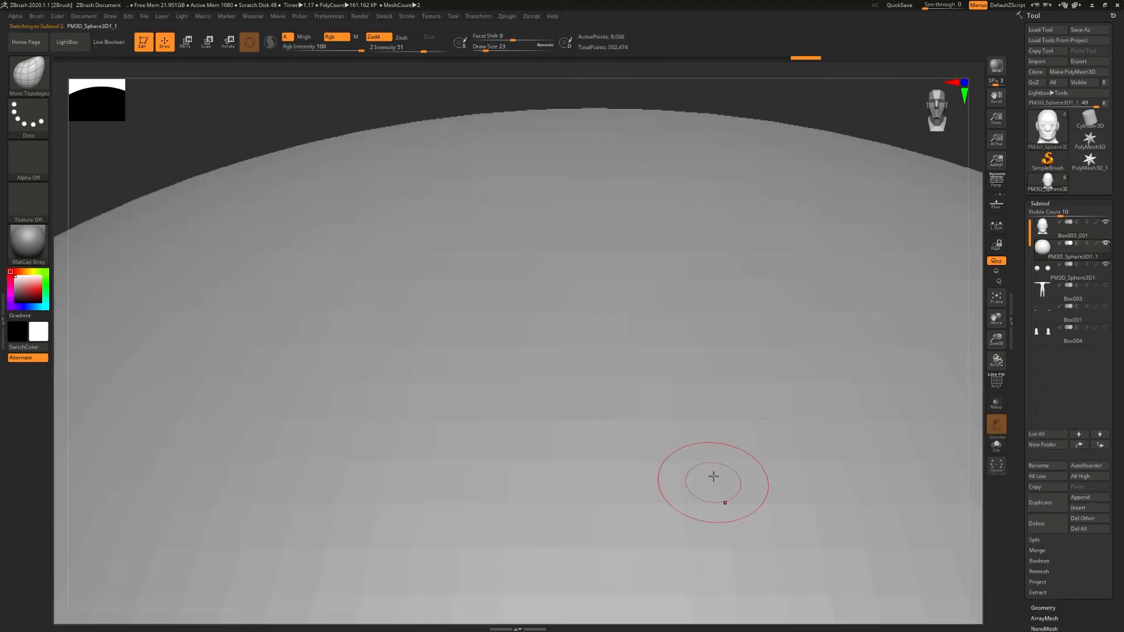
- Move the sphere up and settle it over the top of the head
key(ctrl)
key(f)
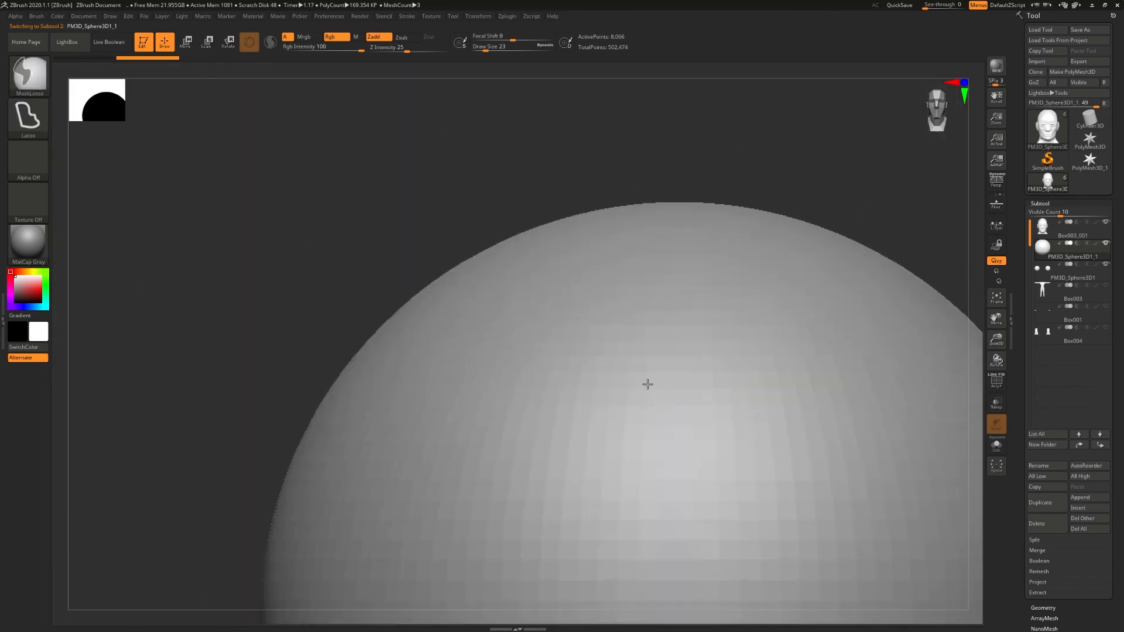
key(w)
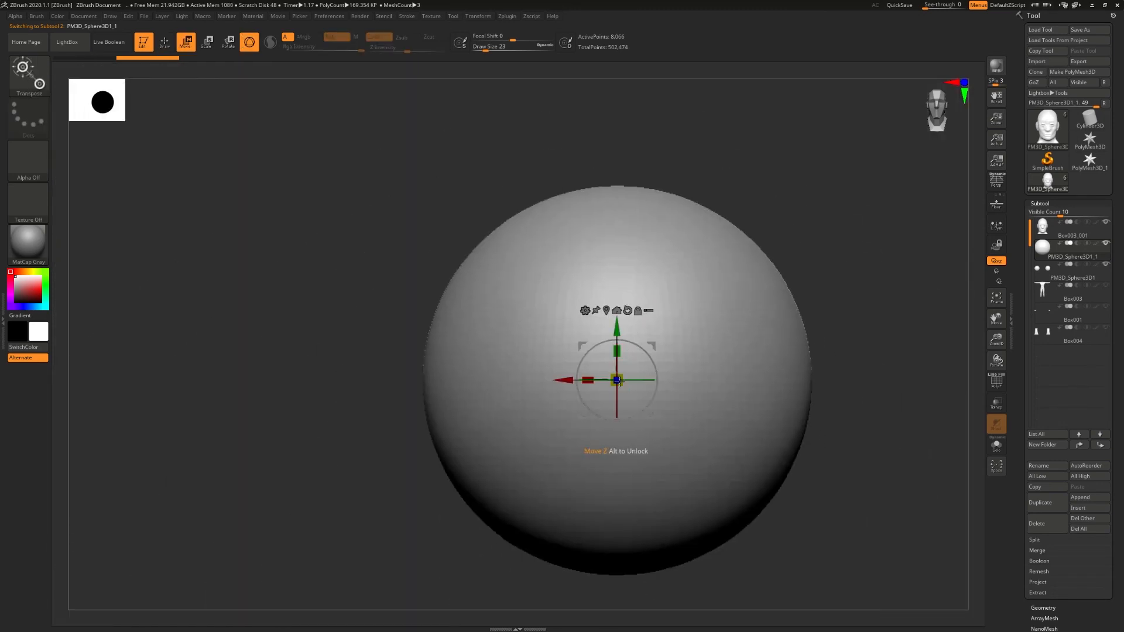
drag(621, 377, 617, 154)
ctrl+right_drag(618, 168, 664, 134)
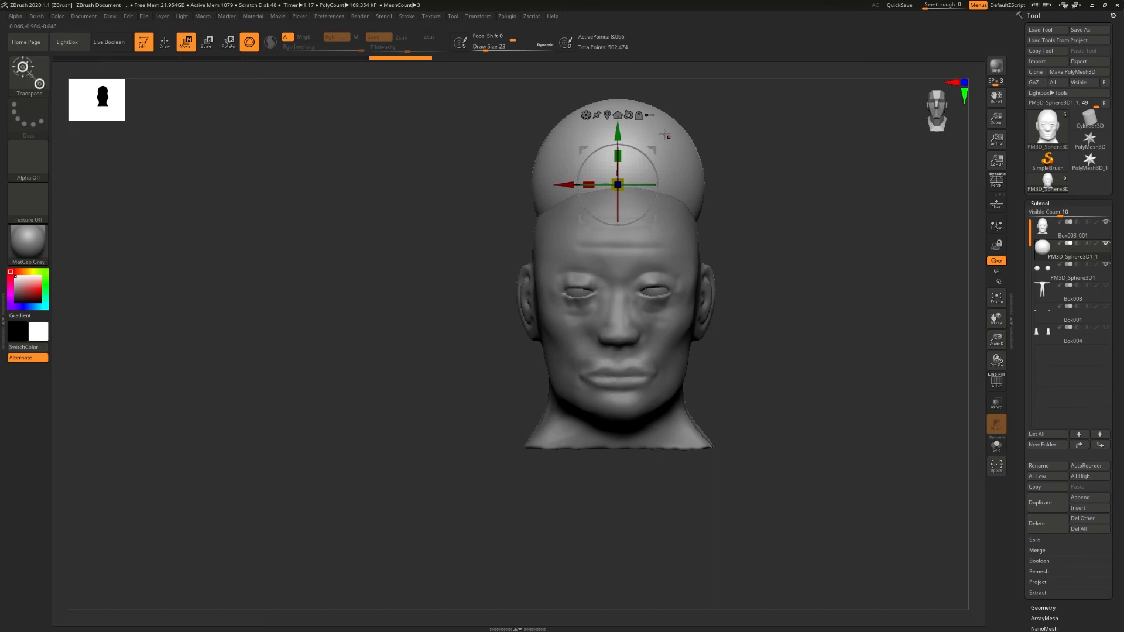
drag(612, 130, 612, 161)
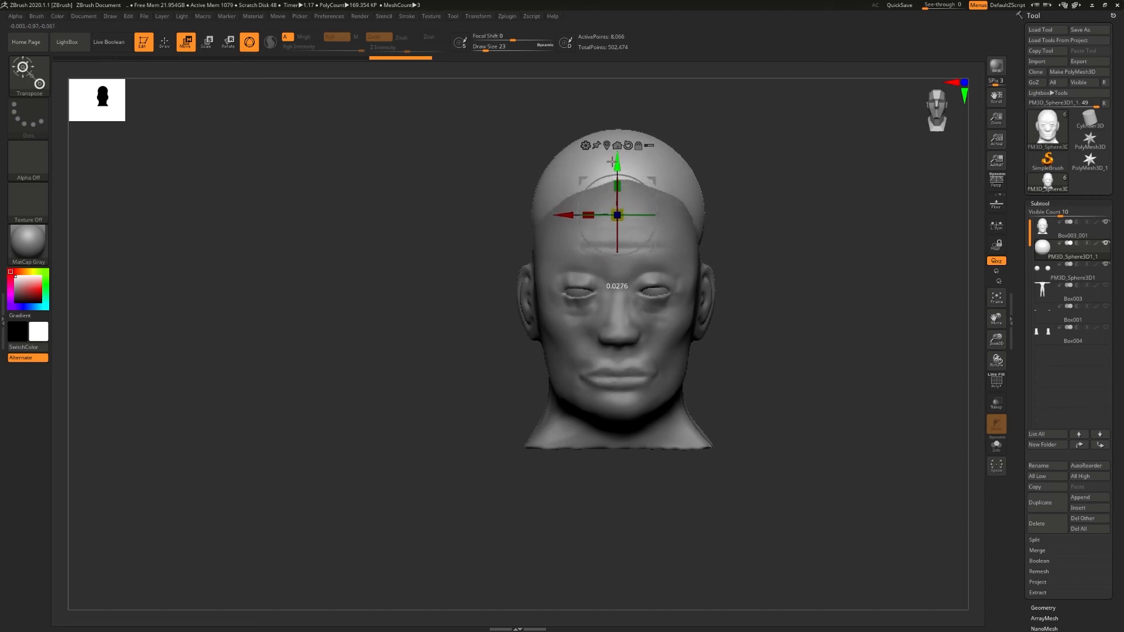
- Stretch the sphere front to back by about 1.4 and widen it by about 1.09 to cover the skull
right_drag(609, 164, 730, 184)
drag(682, 221, 721, 223)
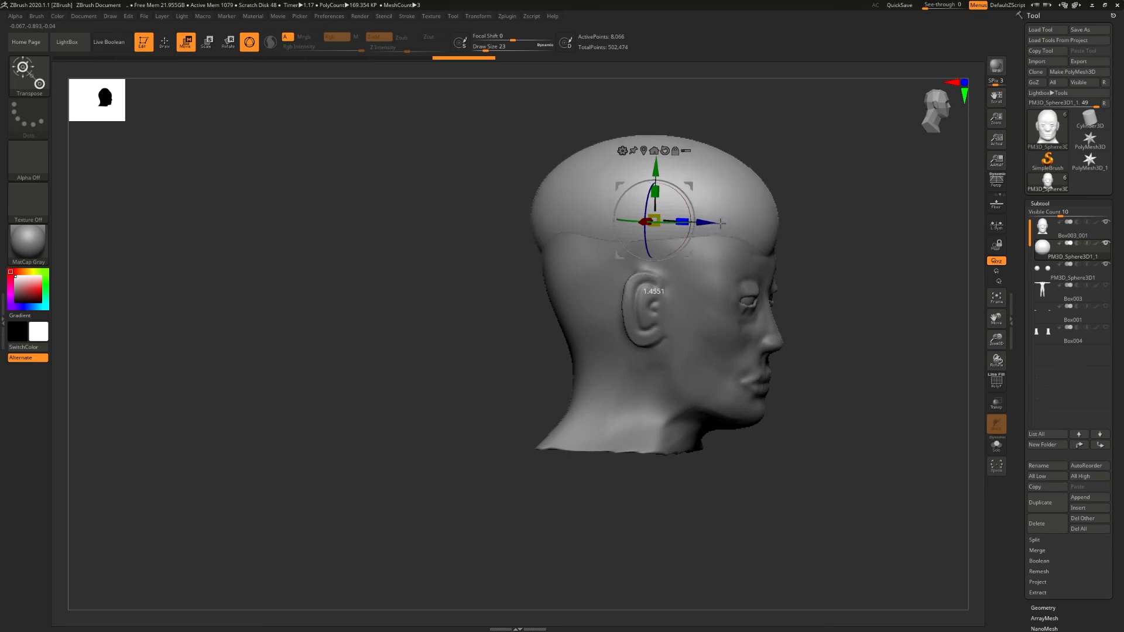
right_drag(721, 222, 800, 224)
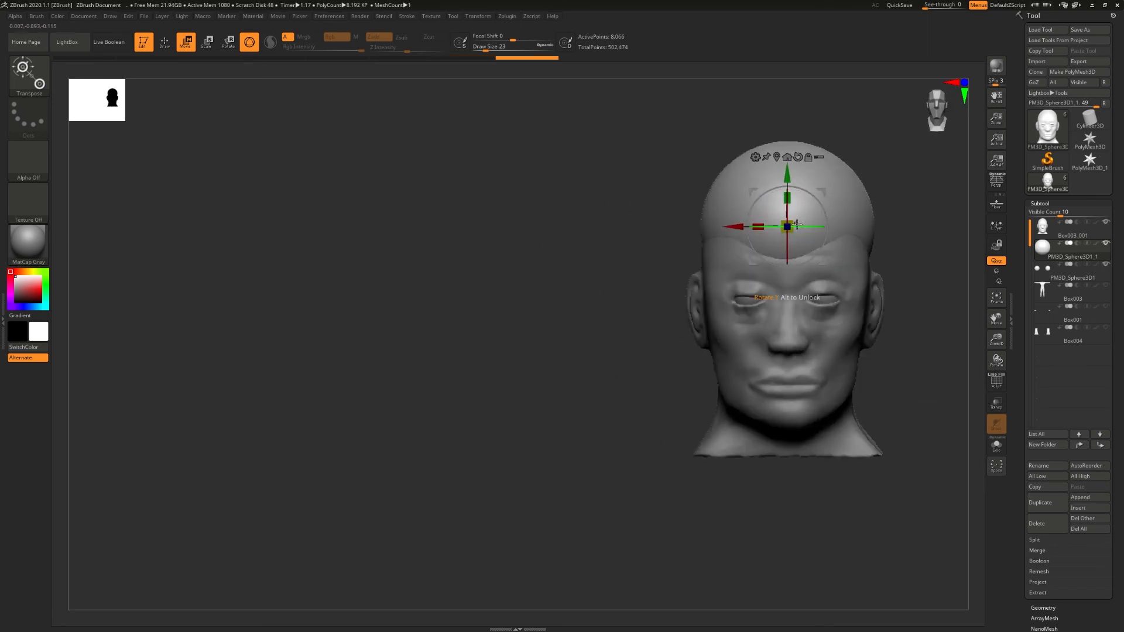
drag(744, 228, 749, 226)
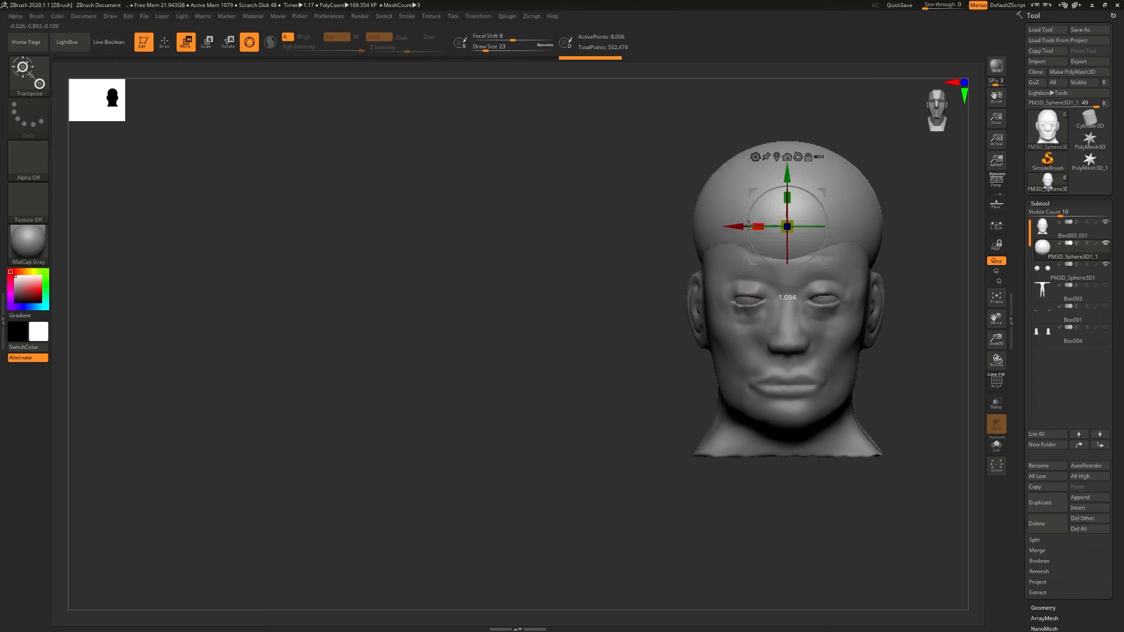
right_drag(864, 245, 836, 245)
key(f)
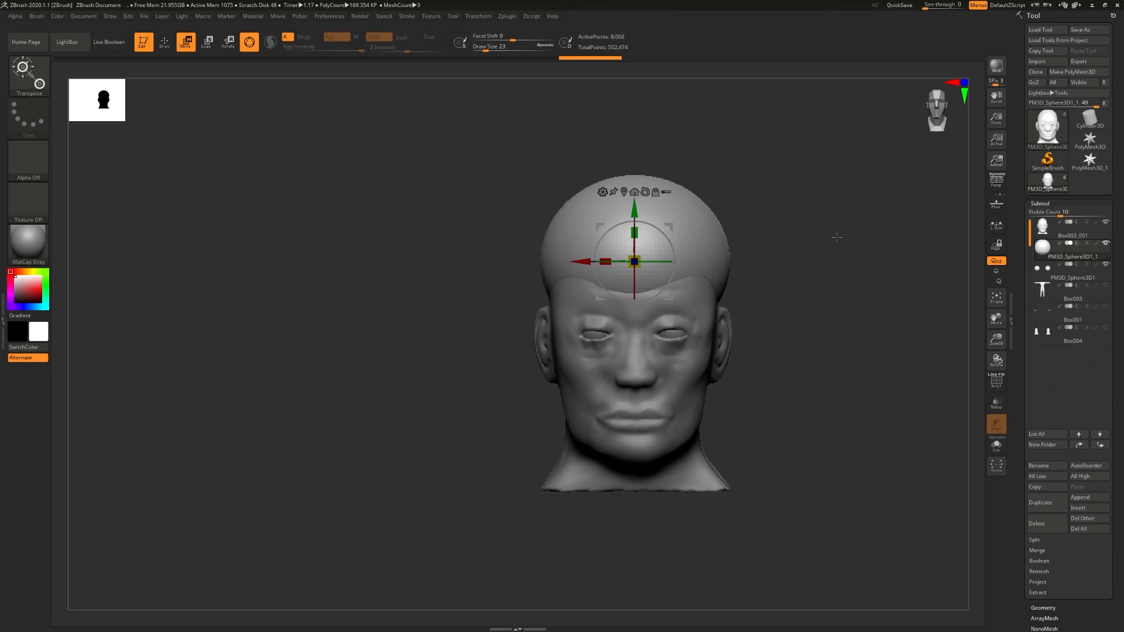
- Try pulling points out of both sides of the sphere with the Move Topological brush
key(q)
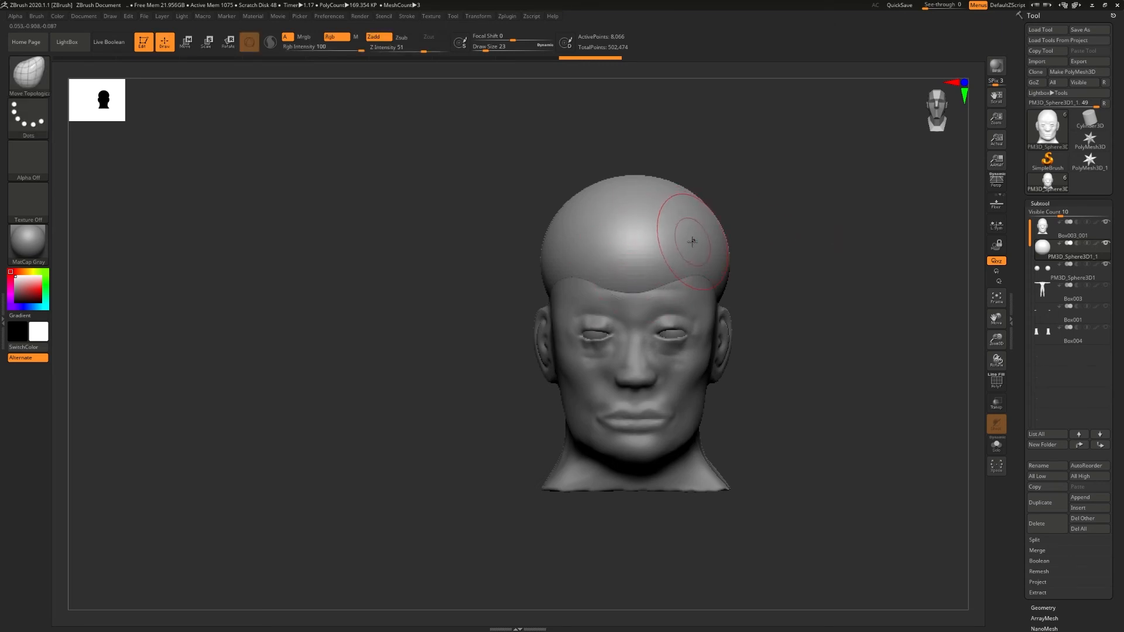
drag(686, 241, 826, 232)
drag(589, 231, 423, 215)
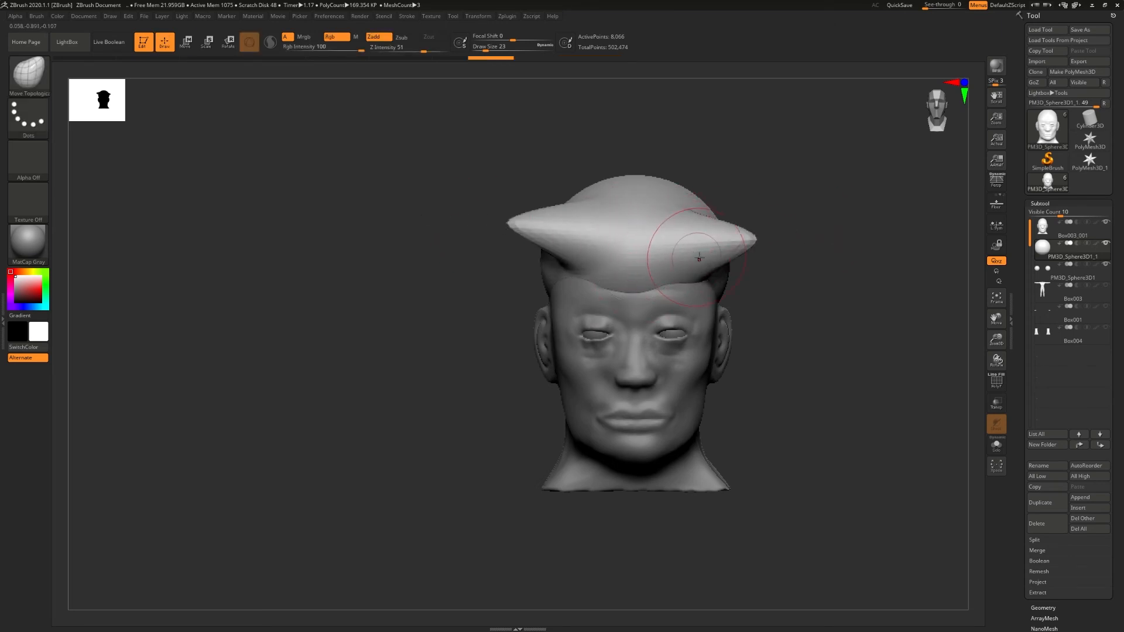
key(ctrl+z)
key(ctrl+z)
- Try pulling a hairline and hair spikes out of the sphere with the SnakeHook brush
key(b)
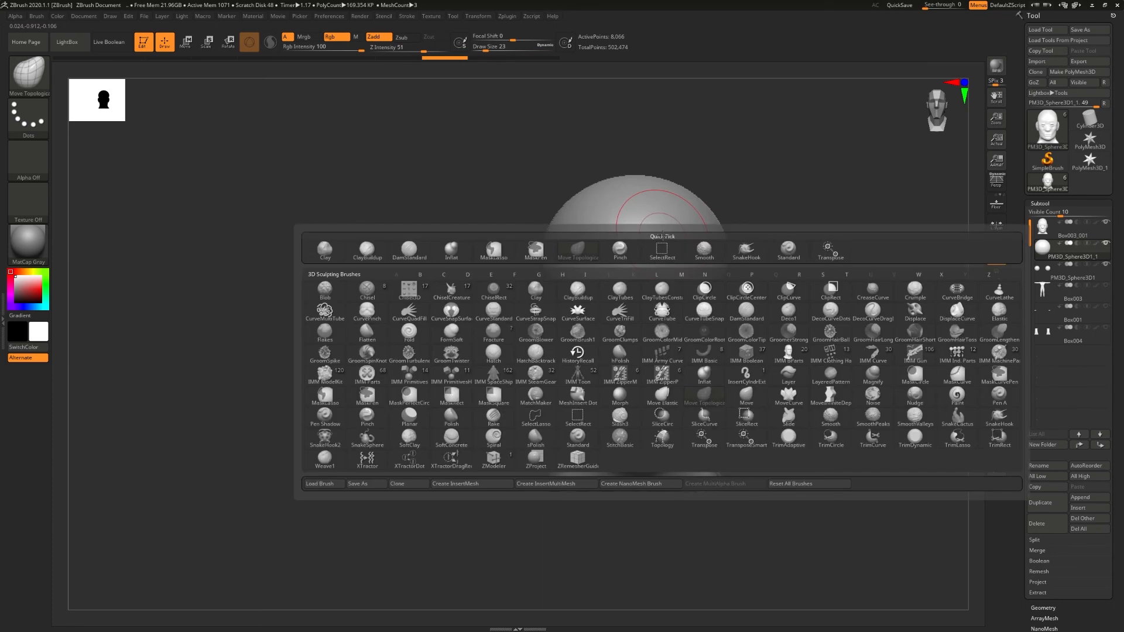
key(s)
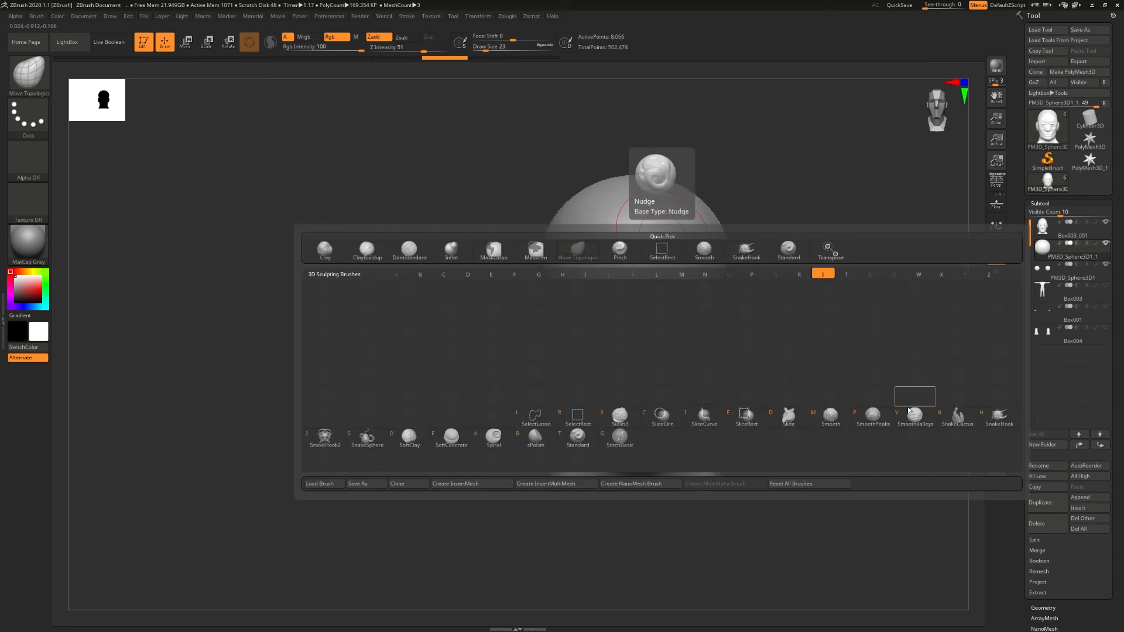
click(998, 417)
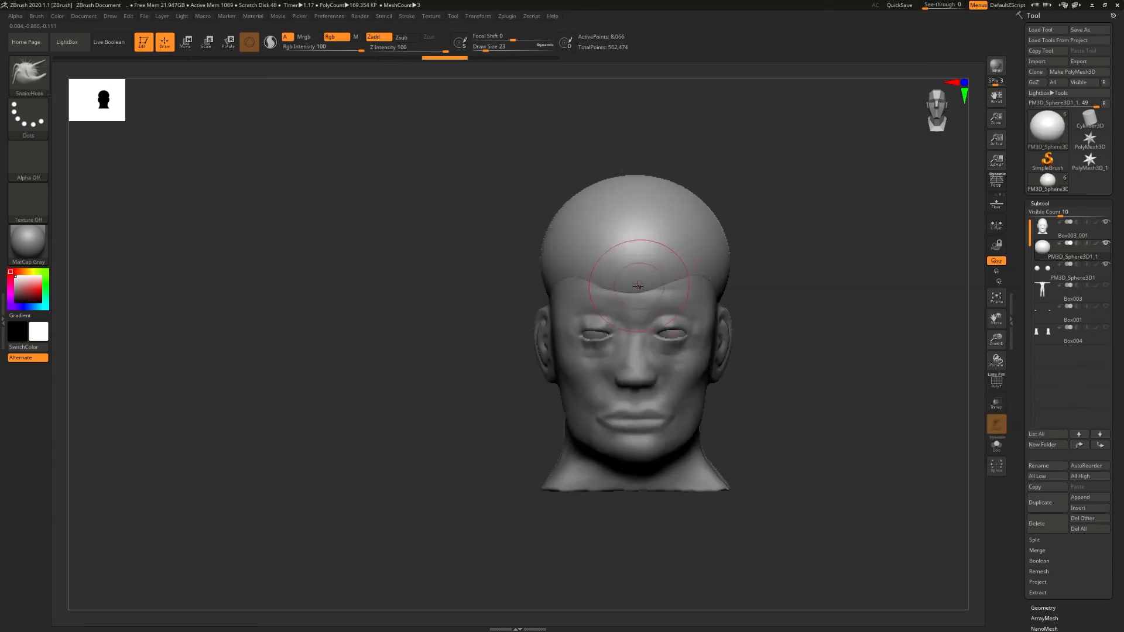
drag(638, 286, 636, 303)
drag(681, 265, 713, 309)
drag(720, 252, 782, 252)
mouse_move(687, 206)
mouse_down()
mouse_move(763, 157)
mouse_move(795, 186)
mouse_up()
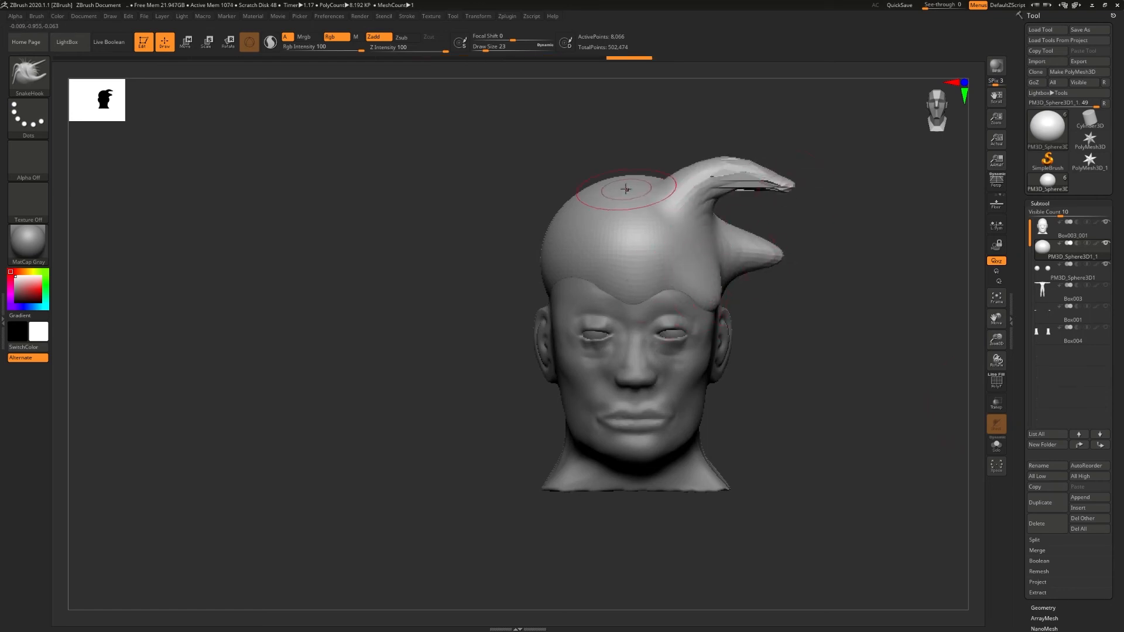
drag(627, 189, 563, 134)
drag(570, 213, 533, 192)
- Undo all SnakeHook strokes on the sphere to restore the plain skullcap shape
key(ctrl+z)
key(ctrl+z)
key(ctrl+z)
key(ctrl+z)
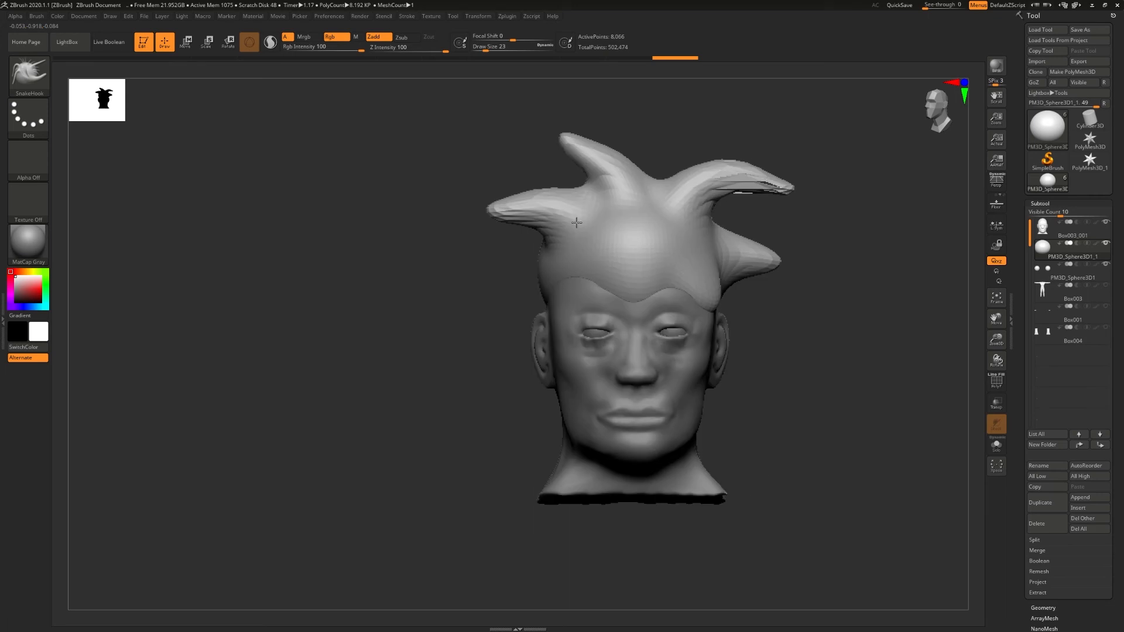
key(ctrl+z)
key(ctrl+z)
key(ctrl+z)
right_drag(587, 223, 643, 295)
key(ctrl+z)
key(ctrl+z)
key(ctrl+z)
- Move the sphere subtool above the head in the subtool order
ctrl+right_drag(642, 295, 690, 351)
right_click(690, 352)
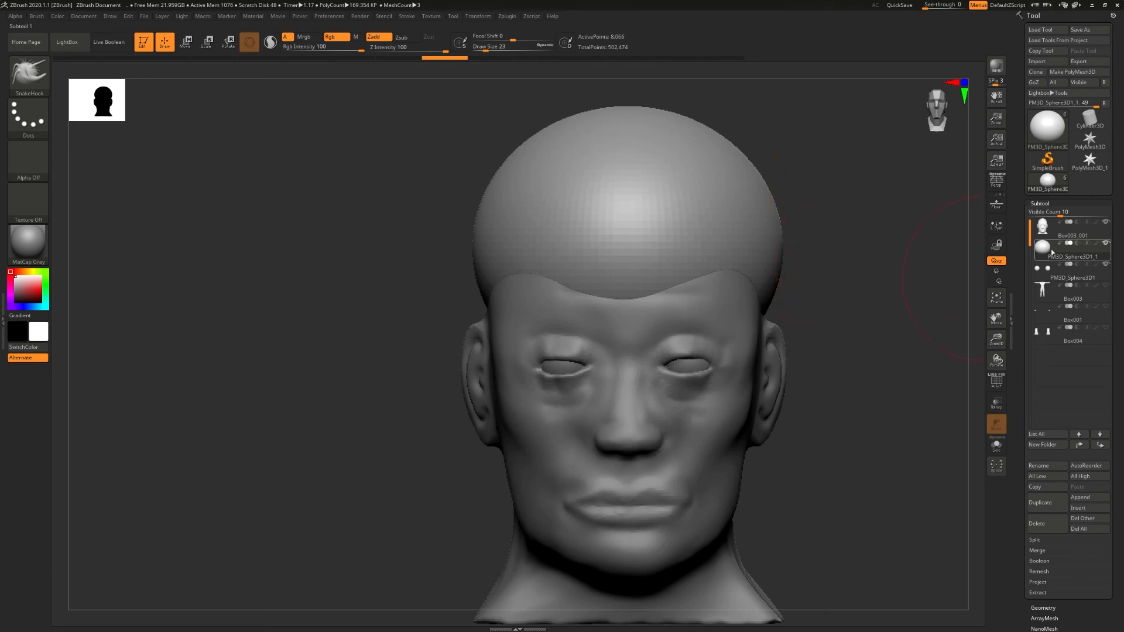
mouse_move(1048, 250)
key(ctrl+Up)
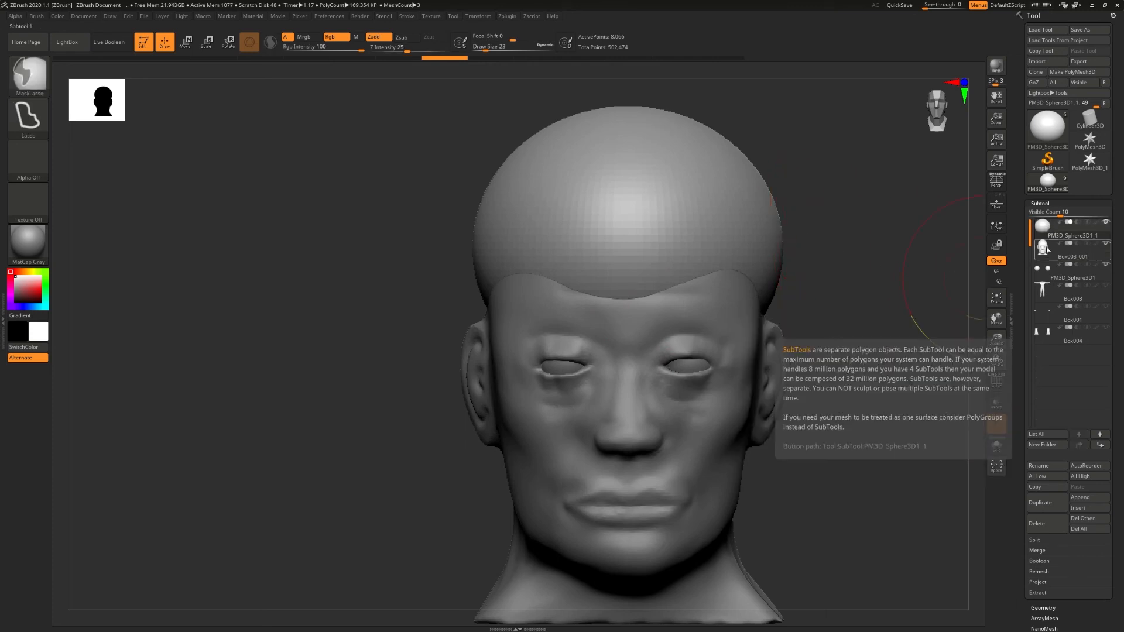
- Pull a widow's peak and a row of pointed hair tips along the forehead hairline with SnakeHook, using Draw Size 7 for the tips
drag(626, 291, 626, 335)
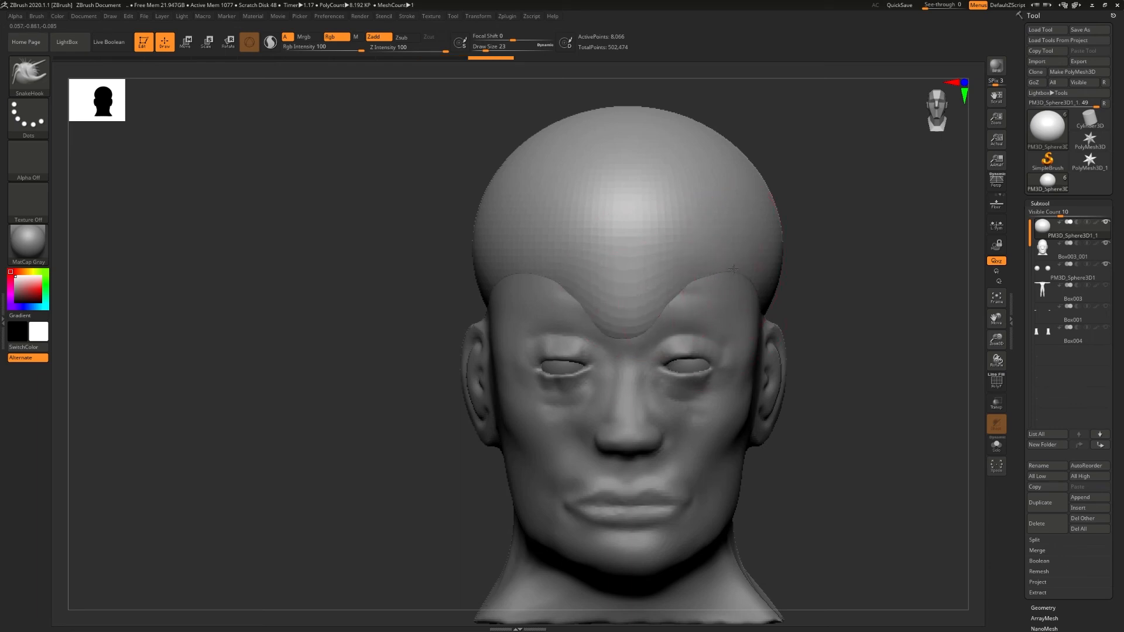
key(s)
mouse_move(726, 290)
mouse_down()
mouse_move(698, 278)
mouse_move(705, 309)
mouse_up()
drag(734, 270, 732, 309)
right_drag(738, 302, 696, 293)
mouse_move(738, 280)
mouse_down()
mouse_move(733, 323)
mouse_move(761, 317)
mouse_move(759, 343)
mouse_up()
right_drag(761, 340, 684, 340)
drag(844, 313, 850, 378)
drag(884, 297, 899, 374)
right_drag(899, 372, 955, 375)
ctrl+right_drag(854, 357, 723, 329)
- Divide the hair sphere up to subdivision level 3 and rebuild its topology with ZRemesher at a target polygon count of 5
click(1037, 203)
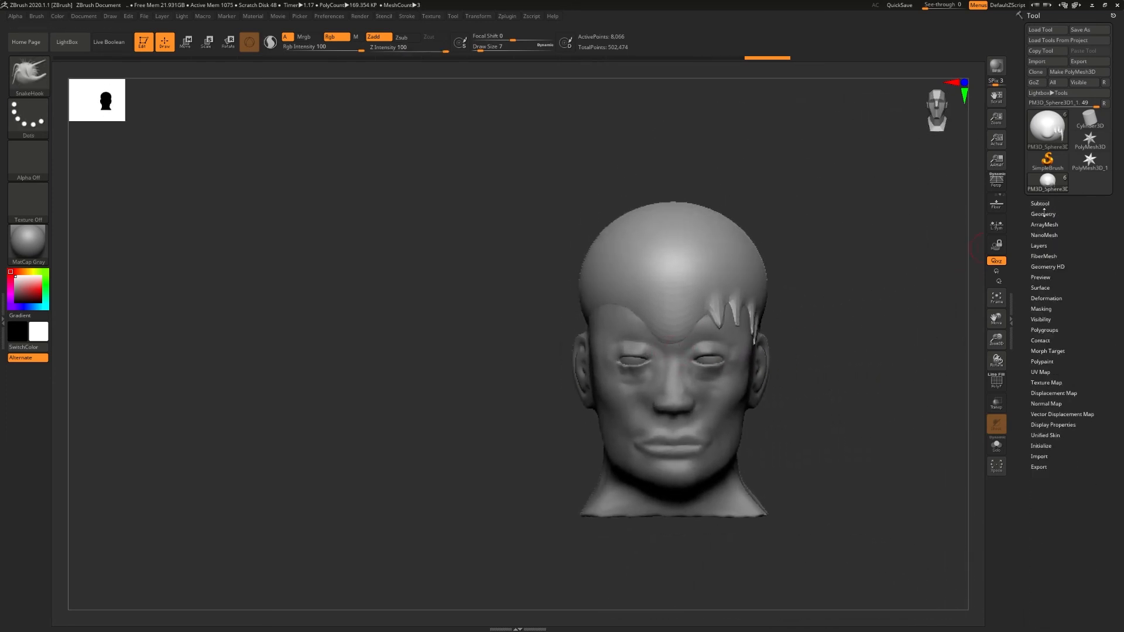
click(1043, 214)
click(1040, 298)
click(1040, 297)
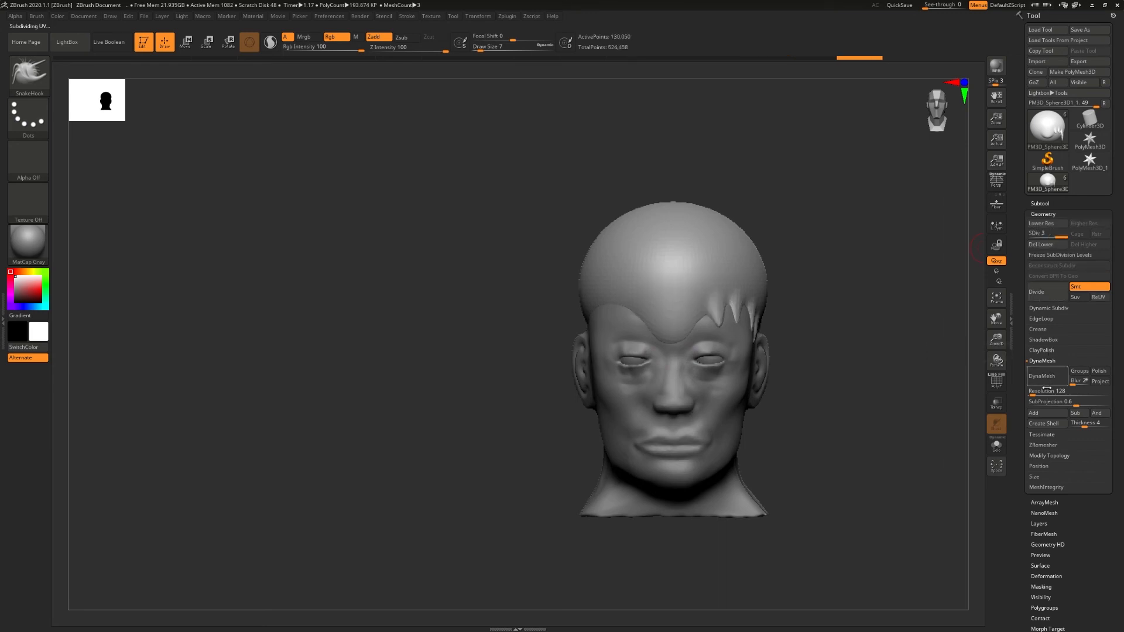
click(1041, 361)
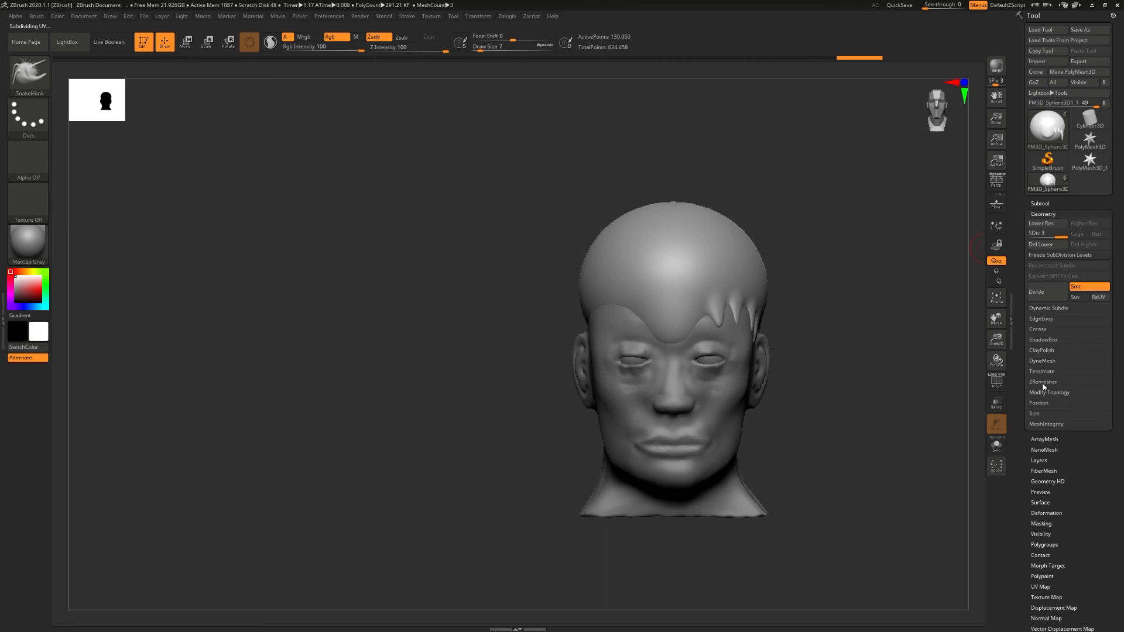
click(1043, 382)
click(1044, 397)
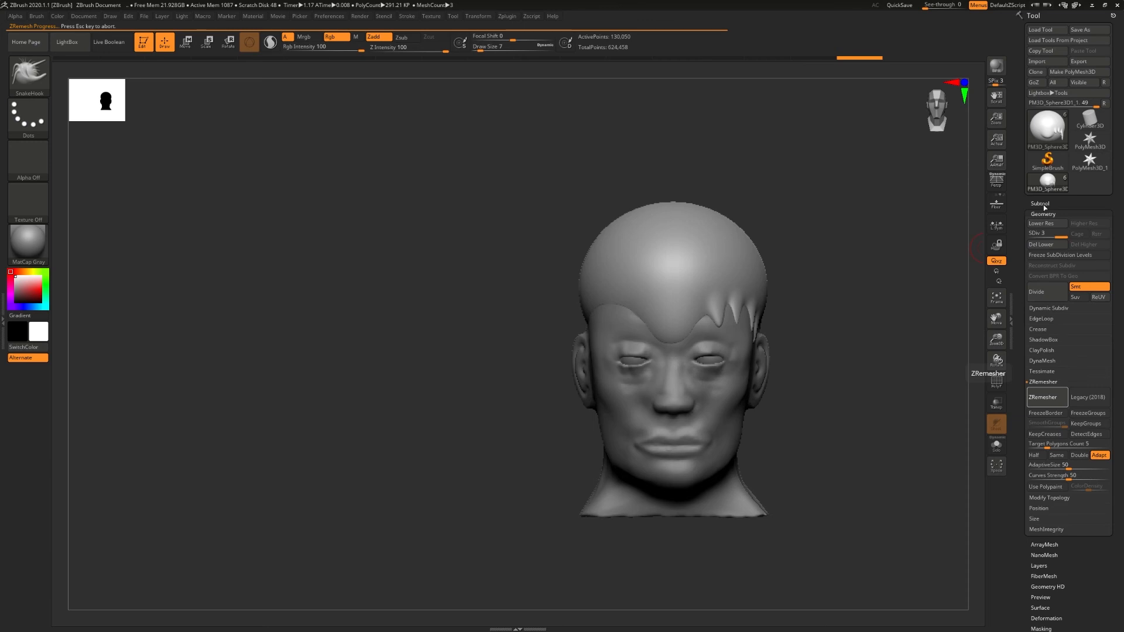
click(1041, 203)
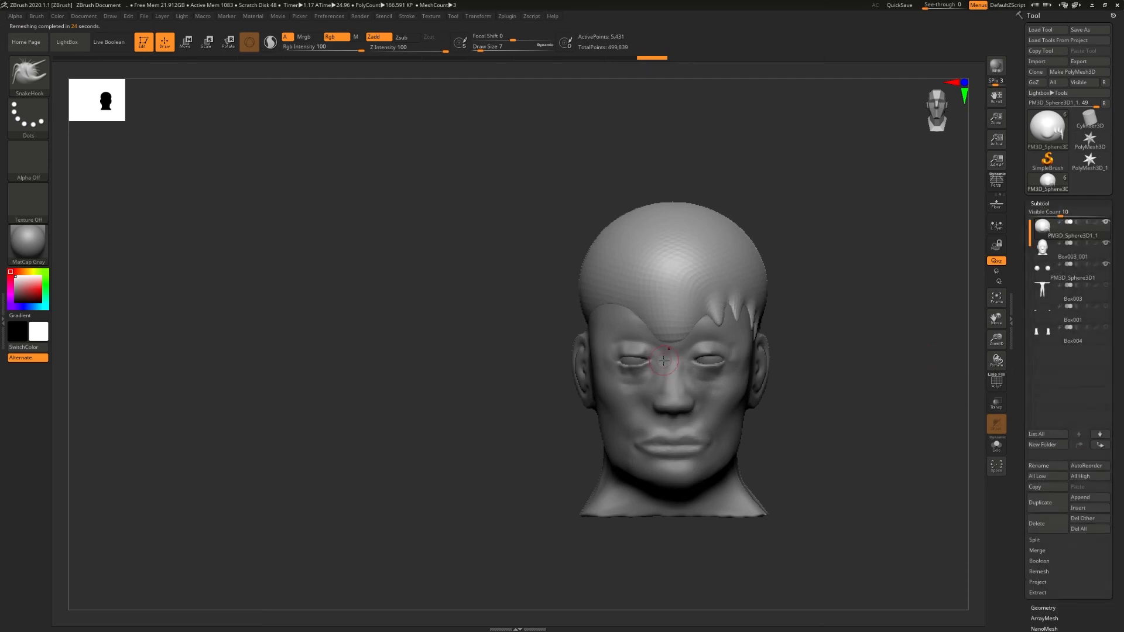
- Pull pointed hair tips along the side hairline from the temple to behind the ear
drag(633, 302, 616, 325)
right_drag(607, 332, 667, 336)
drag(567, 312, 583, 350)
mouse_move(517, 324)
mouse_down()
mouse_move(509, 344)
mouse_move(482, 342)
mouse_up()
drag(450, 305, 440, 336)
right_drag(577, 346, 504, 349)
mouse_move(657, 332)
right_down()
mouse_move(800, 339)
mouse_move(547, 314)
right_up()
- Pull a long ponytail down from the back of the hair with SnakeHook at Draw Size 39
key(s)
drag(617, 322, 627, 322)
mouse_move(620, 273)
mouse_down()
mouse_move(666, 308)
mouse_move(630, 474)
mouse_move(642, 471)
mouse_up()
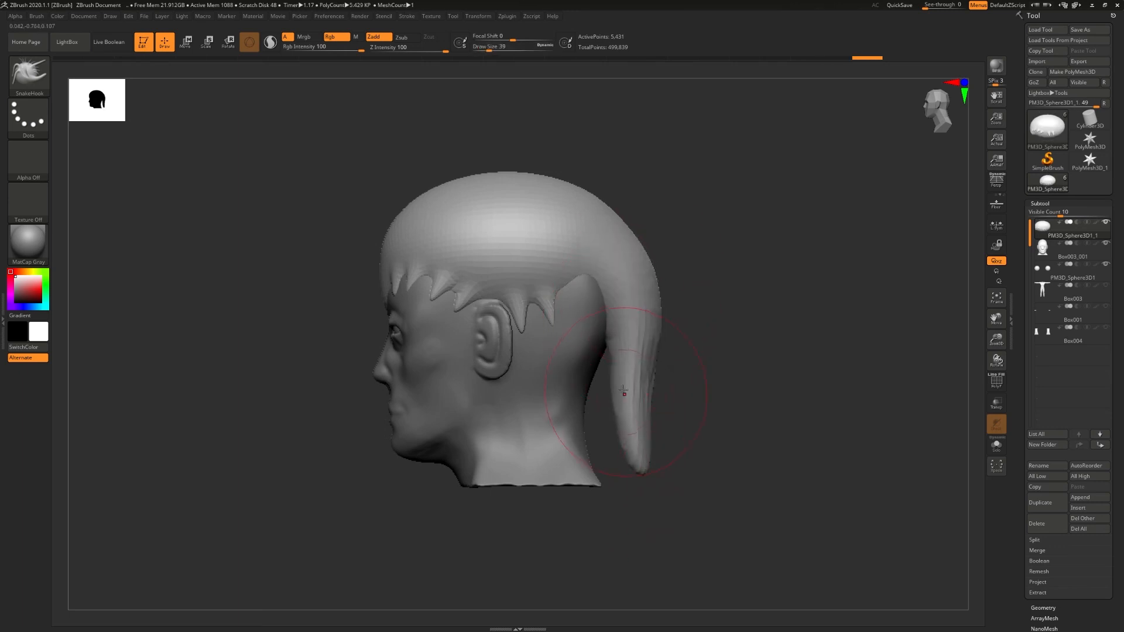
drag(608, 383, 601, 407)
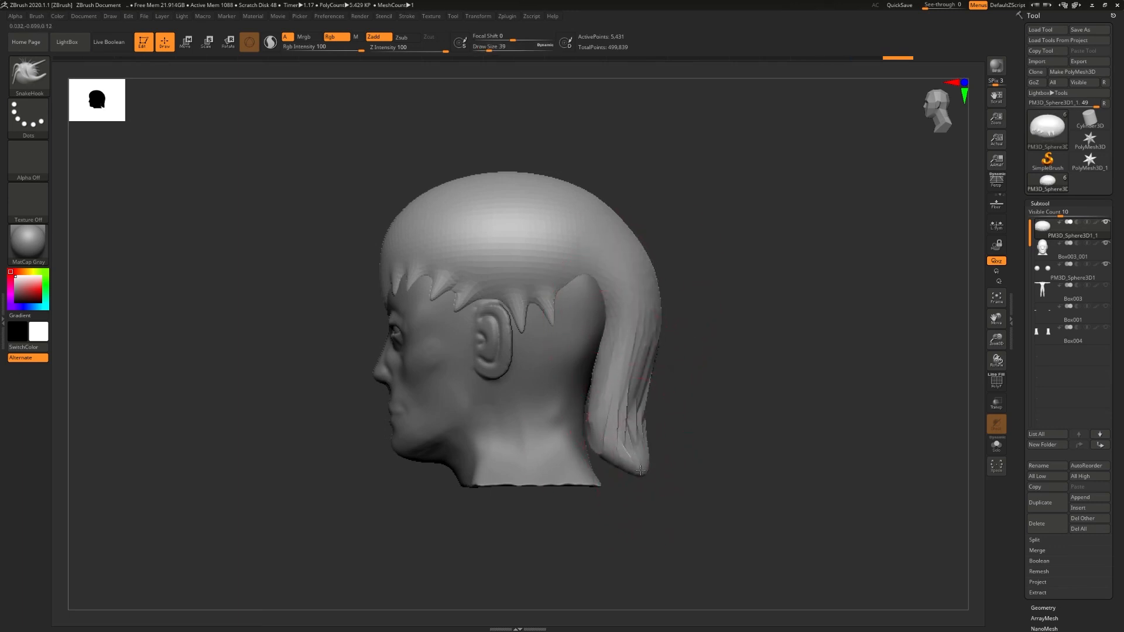
drag(640, 470, 657, 557)
right_drag(726, 498, 620, 486)
alt+right_drag(691, 444, 679, 381)
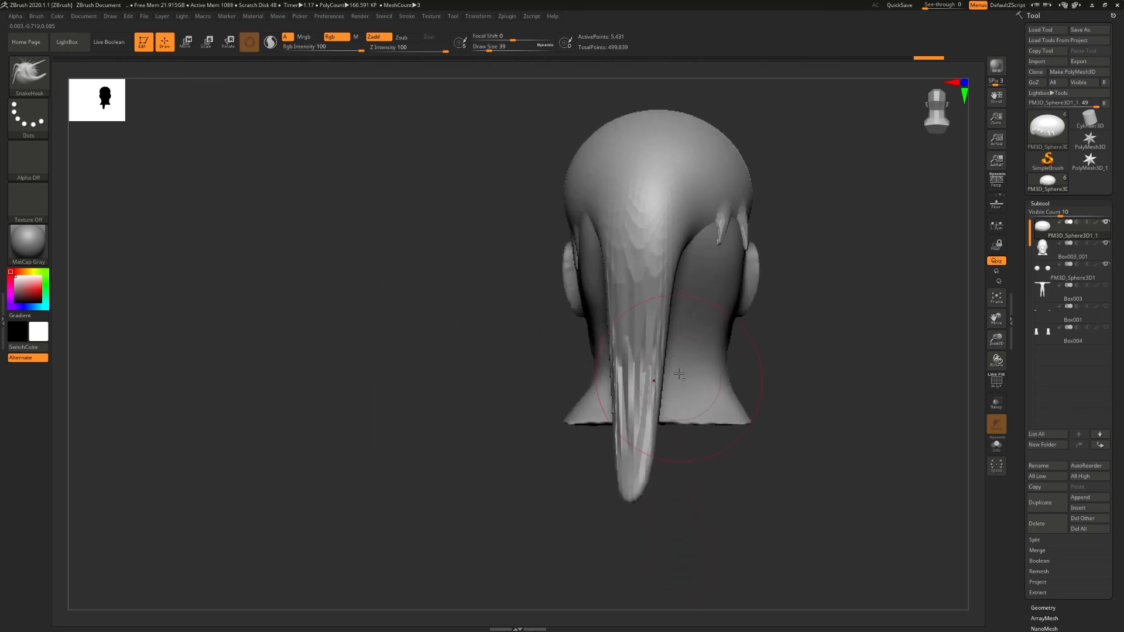
- Widen the ponytail by pulling its side edges outward and broaden its lower end
drag(676, 246, 690, 253)
drag(666, 327, 678, 316)
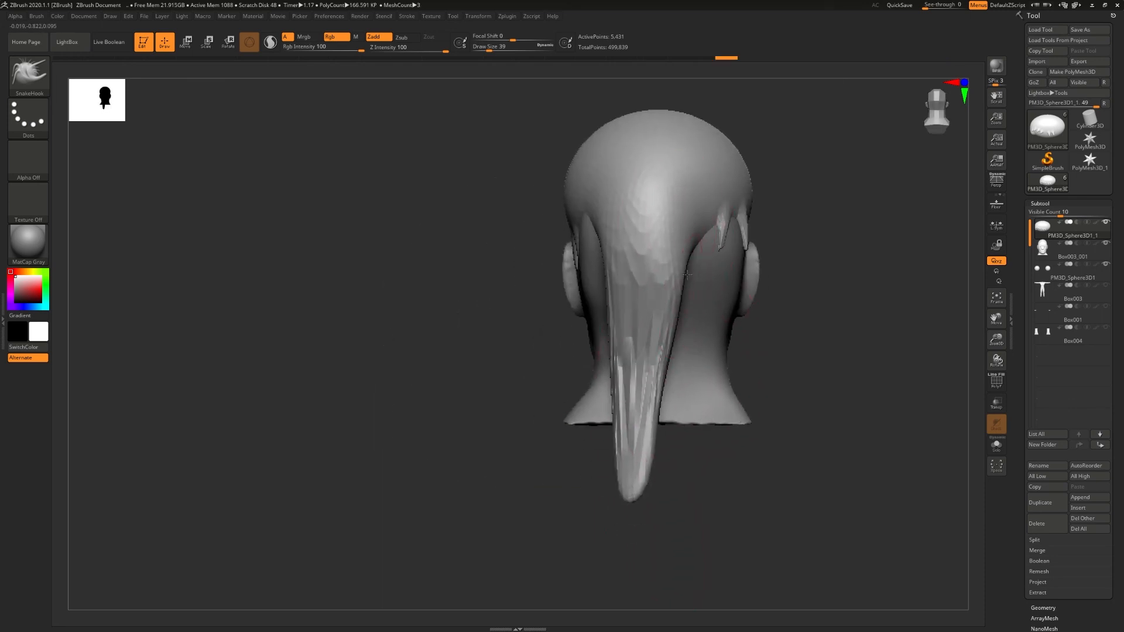
drag(657, 397, 667, 445)
mouse_move(655, 503)
mouse_down()
mouse_move(663, 508)
mouse_move(641, 505)
mouse_up()
right_drag(641, 505, 673, 410)
right_drag(630, 359, 709, 380)
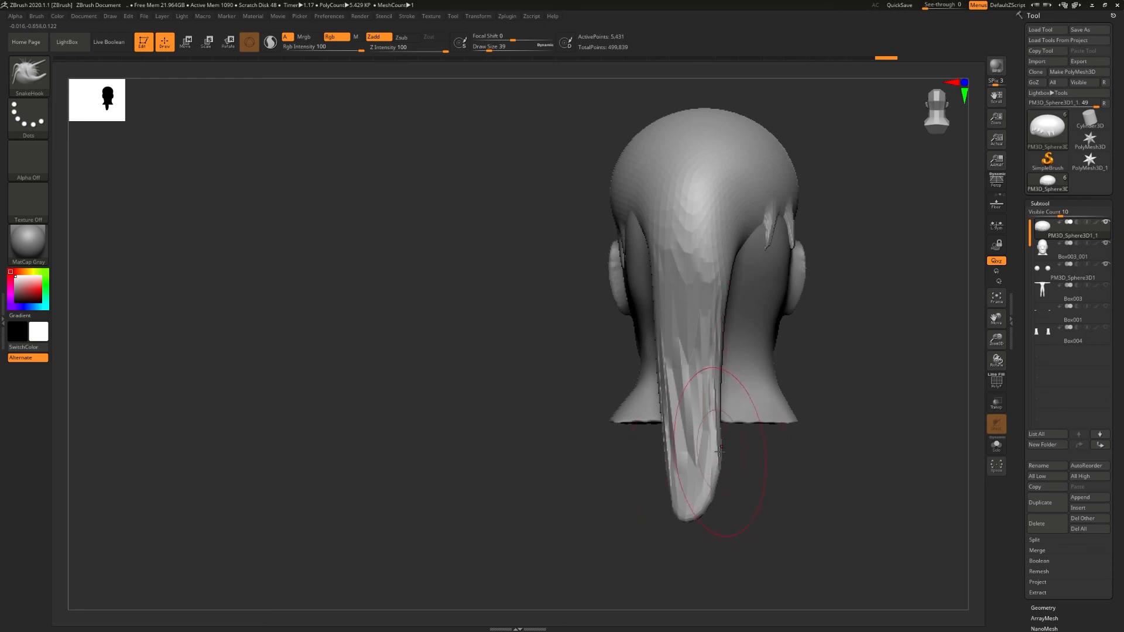
- Lengthen the ponytail by pulling its lower end further down below the neck
drag(720, 450, 699, 500)
right_drag(740, 494, 708, 334)
mouse_move(719, 349)
mouse_down()
mouse_move(727, 346)
mouse_move(697, 337)
mouse_move(684, 363)
mouse_move(690, 420)
mouse_move(678, 432)
mouse_up()
drag(697, 501, 669, 580)
shift+right_drag(679, 553, 759, 535)
mouse_move(781, 498)
alt+right_down()
mouse_move(778, 402)
mouse_move(710, 437)
alt+right_up()
- Even out the ponytail's length and round off its tip
mouse_move(707, 247)
mouse_down()
mouse_move(724, 305)
mouse_move(713, 374)
mouse_up()
mouse_move(695, 413)
mouse_down()
mouse_move(710, 469)
mouse_move(686, 487)
mouse_up()
right_drag(683, 479, 713, 477)
drag(686, 481, 717, 499)
mouse_move(681, 450)
right_down()
mouse_move(701, 446)
mouse_move(675, 434)
right_up()
- Pull the hair down behind both ears and merge it into the upper sides of the ponytail
drag(611, 230, 615, 249)
right_drag(632, 229, 605, 230)
drag(625, 231, 623, 284)
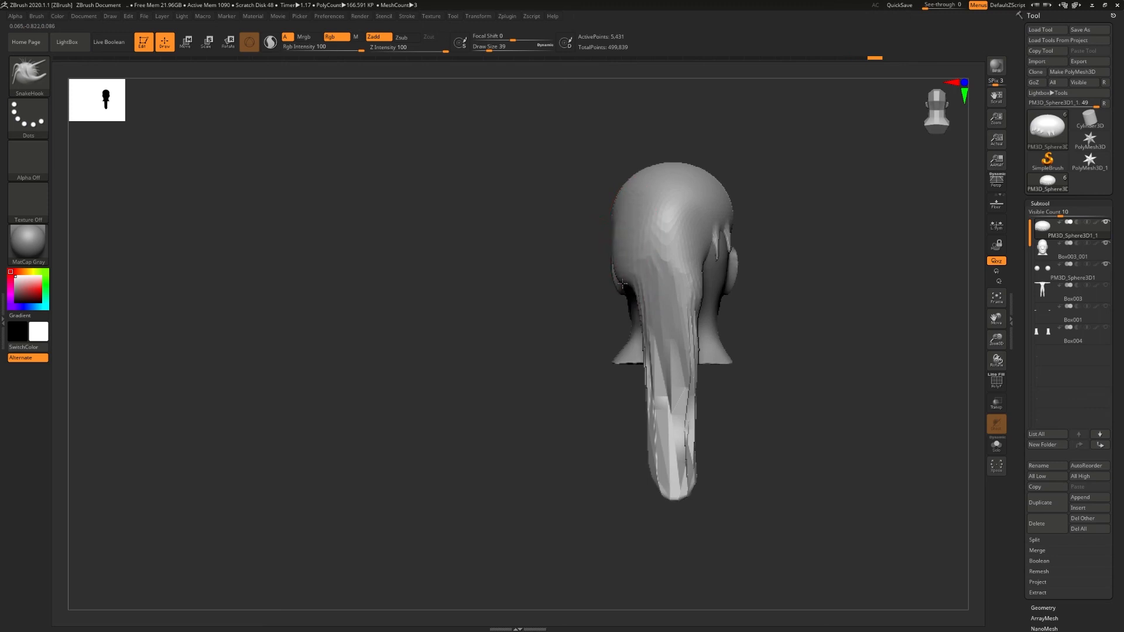
mouse_move(702, 254)
mouse_down()
mouse_move(710, 269)
mouse_move(726, 244)
mouse_move(719, 285)
mouse_up()
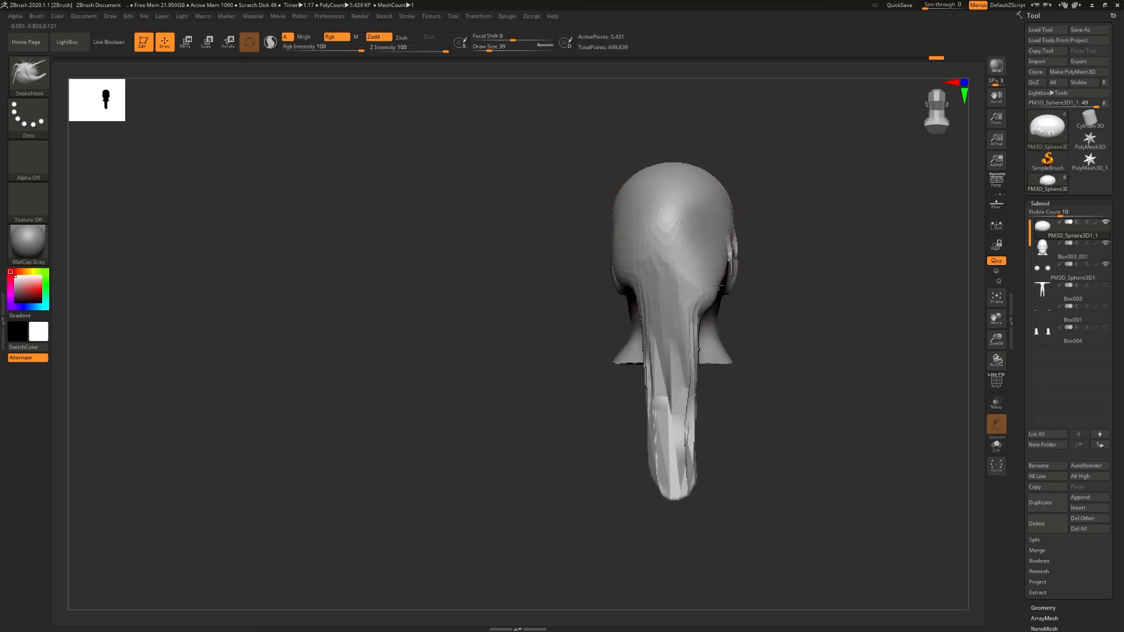
drag(638, 297, 636, 346)
drag(695, 325, 707, 340)
- Try pulling a tuft out of the side of the hair with SnakeHook at a reduced brush size
drag(803, 320, 688, 322)
drag(919, 293, 832, 256)
mouse_move(922, 198)
alt+mouse_down()
mouse_move(733, 293)
mouse_move(764, 281)
mouse_move(747, 284)
mouse_move(747, 270)
alt+mouse_up()
key(ctrl+z)
key(s)
mouse_move(852, 306)
mouse_down()
mouse_move(782, 288)
mouse_move(871, 358)
mouse_up()
key(ctrl+z)
key(ctrl+z)
mouse_move(787, 292)
mouse_down()
mouse_move(842, 340)
mouse_move(815, 417)
mouse_move(846, 384)
mouse_up()
key(ctrl+z)
- Pull pointed hair tufts backward from the side and crown with SnakeHook at Draw Size 16
drag(795, 316, 843, 342)
drag(936, 252, 931, 298)
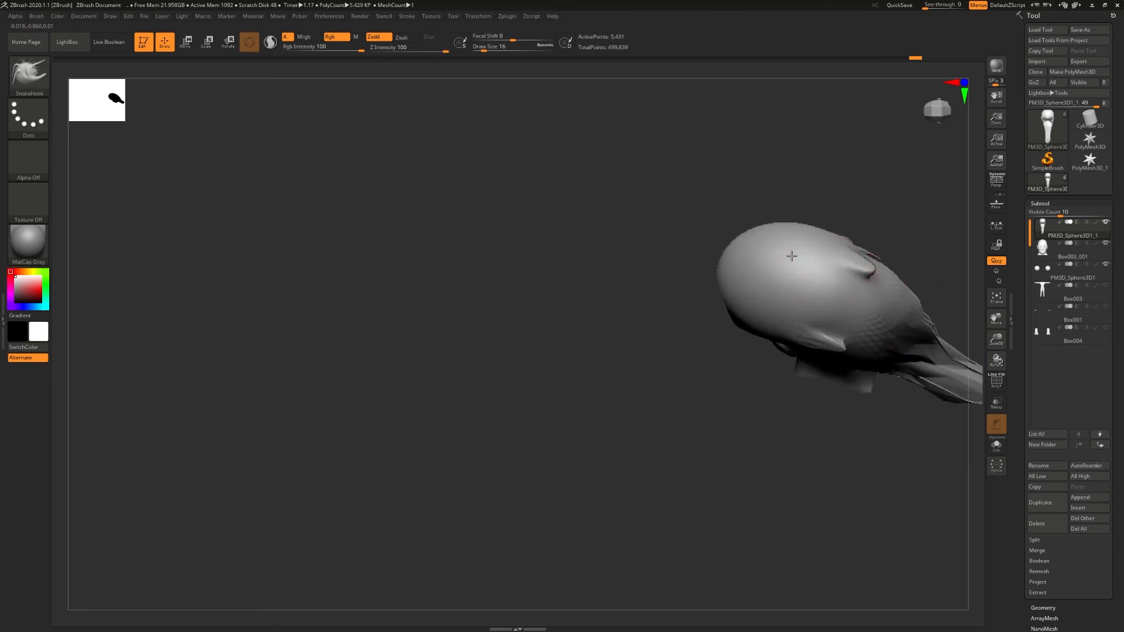
mouse_move(821, 311)
right_down()
mouse_move(831, 246)
mouse_move(805, 272)
right_up()
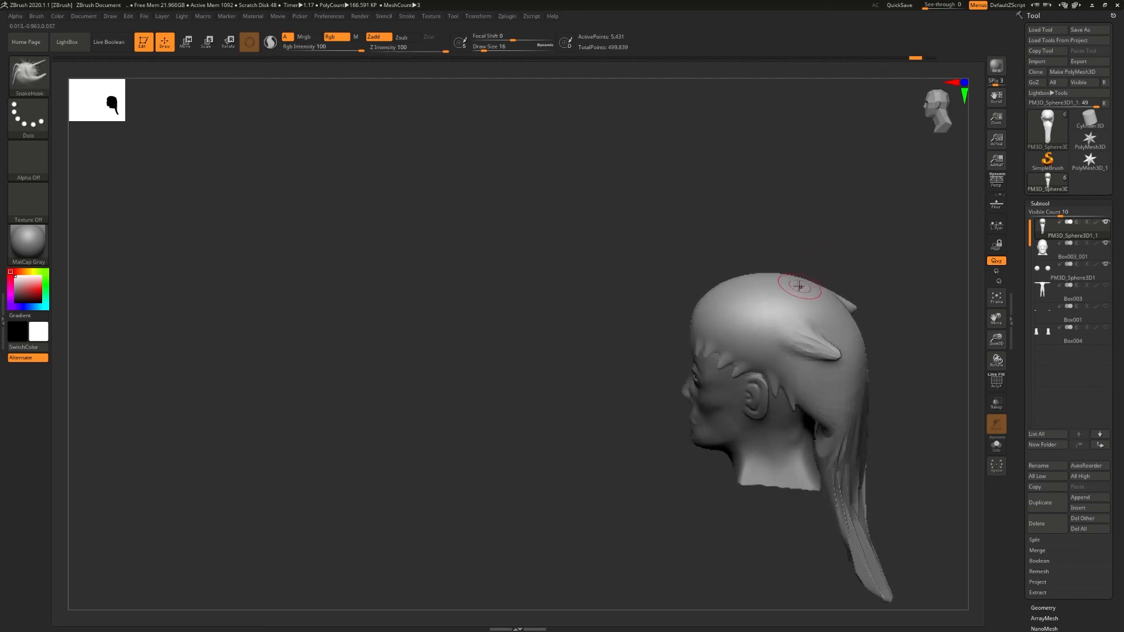
right_drag(816, 322, 835, 312)
drag(780, 300, 822, 302)
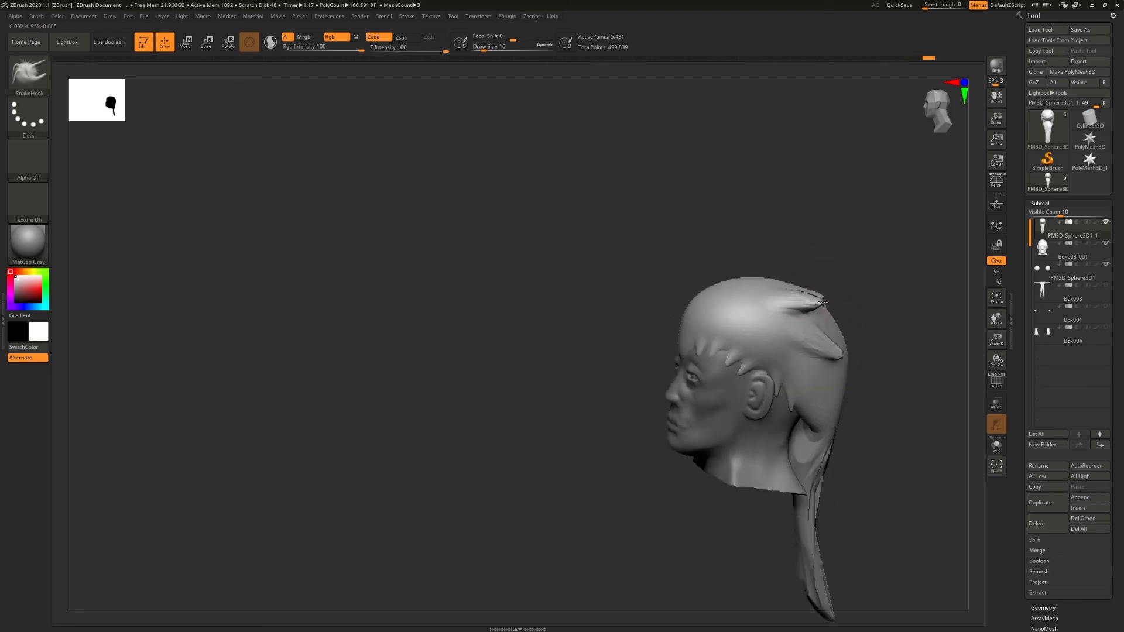
- Pull smaller tufts on top of the hair at Draw Size 12 and smooth the surface around them
mouse_move(776, 291)
right_down()
mouse_move(714, 277)
mouse_move(811, 292)
mouse_move(788, 304)
right_up()
shift+drag(801, 305, 818, 311)
mouse_move(819, 311)
right_down()
mouse_move(810, 300)
mouse_move(791, 313)
right_up()
key(bracketleft)
shift+drag(790, 311, 807, 298)
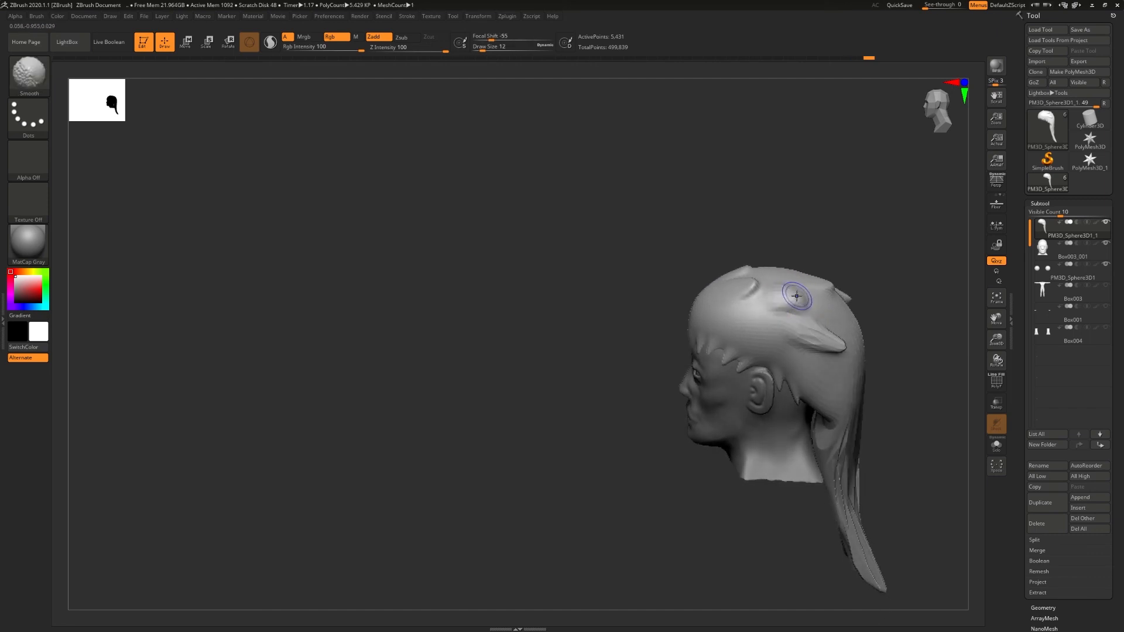
right_drag(797, 296, 799, 284)
shift+drag(790, 302, 781, 300)
mouse_move(815, 303)
right_down()
mouse_move(877, 333)
mouse_move(900, 299)
mouse_move(889, 306)
mouse_move(899, 326)
mouse_move(854, 356)
mouse_move(859, 386)
mouse_move(787, 286)
mouse_move(728, 315)
mouse_move(738, 304)
right_up()
mouse_move(800, 258)
ctrl+right_down()
mouse_move(811, 297)
mouse_move(829, 289)
mouse_move(692, 378)
mouse_move(667, 327)
ctrl+right_up()
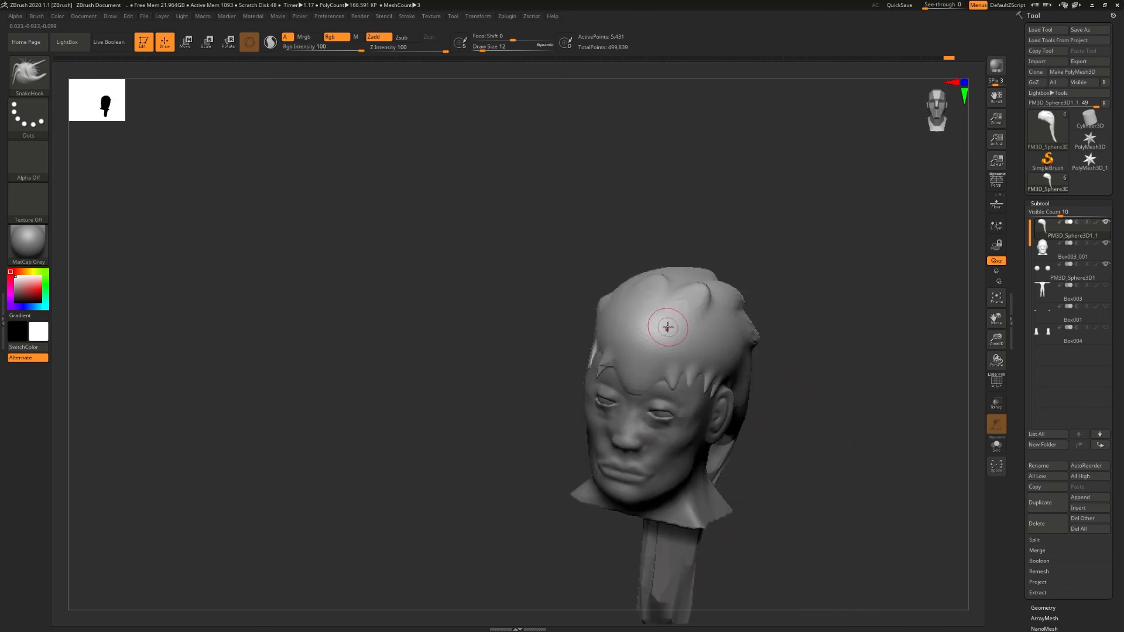
- Switch to the Rake brush and try strokes across the front of the hair, enlarging the brush to Draw Size 20
key(b)
key(r)
key(a)
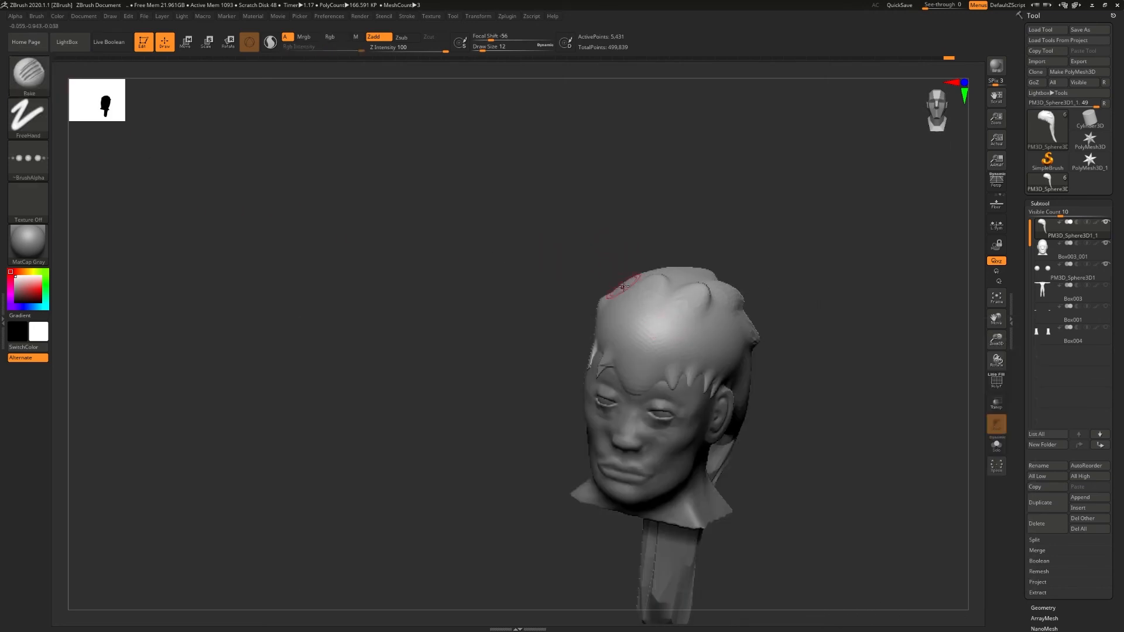
drag(633, 285, 654, 299)
right_drag(658, 304, 673, 346)
key(s)
drag(654, 335, 715, 326)
key(ctrl+z)
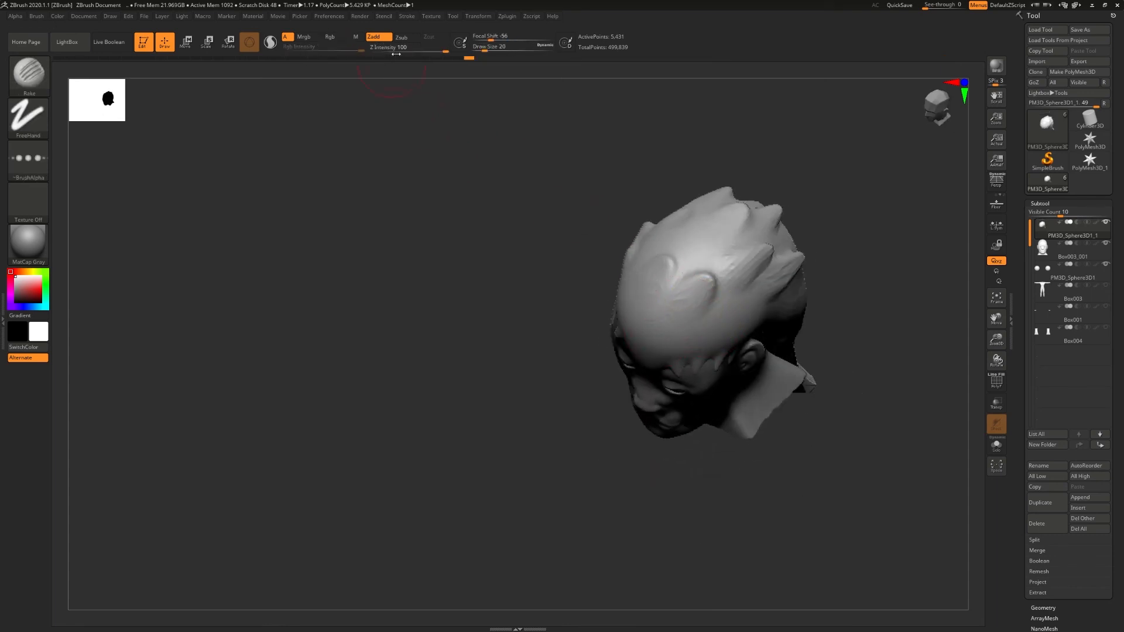
- Lower the Rake brush's Z Intensity to 1 and undo the test stroke on the hair
drag(386, 50, 384, 50)
drag(670, 315, 704, 283)
key(ctrl+z)
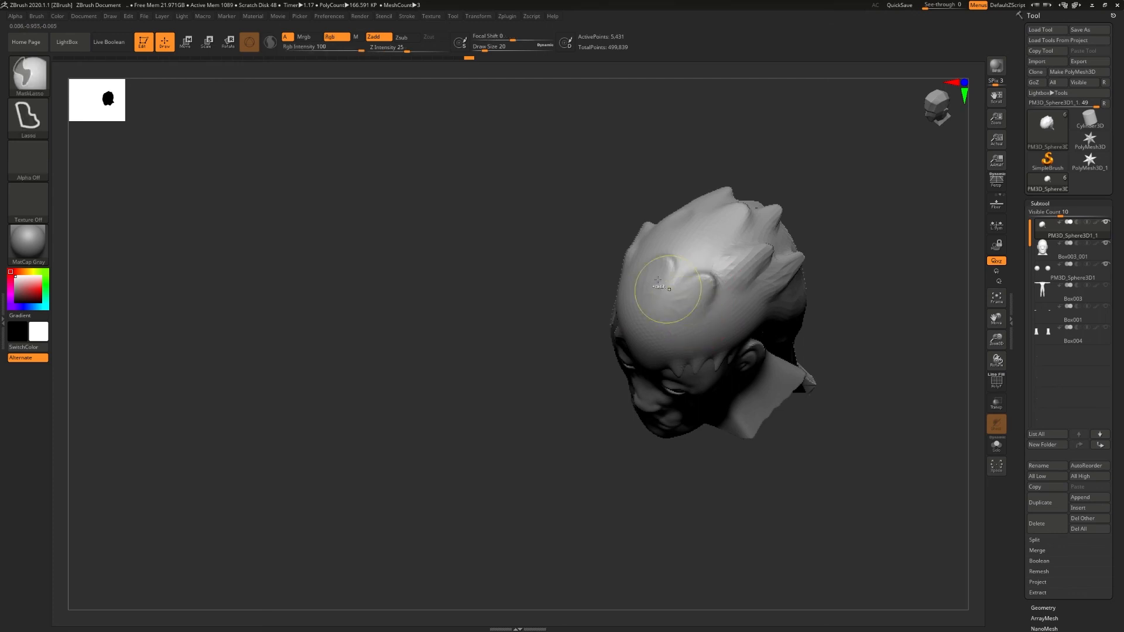
drag(378, 51, 375, 51)
key(ctrl+z)
- Rake strand grooves across the front and side of the hair at Draw Size 35
mouse_move(724, 269)
mouse_down()
mouse_move(696, 298)
mouse_move(681, 291)
mouse_move(730, 231)
mouse_up()
key(s)
right_drag(712, 257, 691, 337)
drag(648, 200, 667, 241)
mouse_move(779, 225)
right_down()
mouse_move(633, 246)
mouse_move(643, 281)
right_up()
mouse_move(712, 291)
mouse_down()
mouse_move(778, 239)
mouse_move(803, 258)
mouse_up()
right_drag(697, 263, 787, 287)
- Rake more strand grooves over the crown and around the tufts on top of the hair
drag(694, 234, 739, 170)
right_drag(712, 196, 788, 206)
drag(665, 230, 692, 152)
mouse_move(680, 190)
right_down()
mouse_move(748, 240)
mouse_move(703, 205)
mouse_move(662, 193)
right_up()
drag(658, 191, 692, 240)
right_drag(692, 211, 699, 240)
drag(654, 234, 695, 252)
mouse_move(714, 281)
right_down()
mouse_move(697, 234)
mouse_move(703, 293)
right_up()
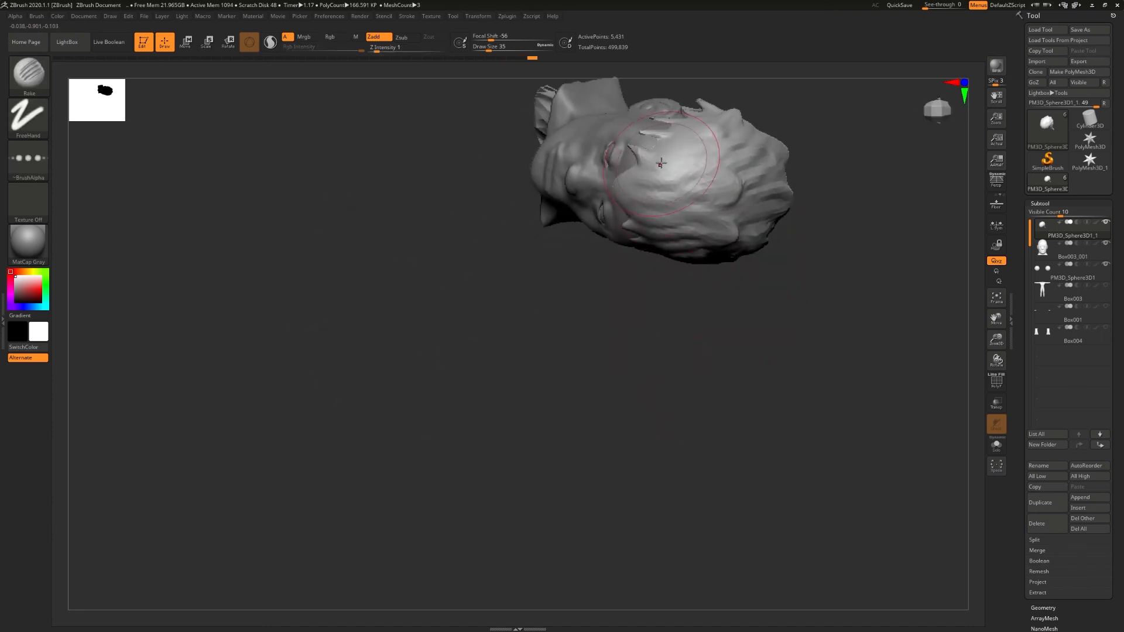
drag(673, 158, 748, 189)
- Reduce the Rake brush to Draw Size 16 and carve finer strands into the hair
key(bracketleft)
key(bracketleft)
key(bracketleft)
key(bracketleft)
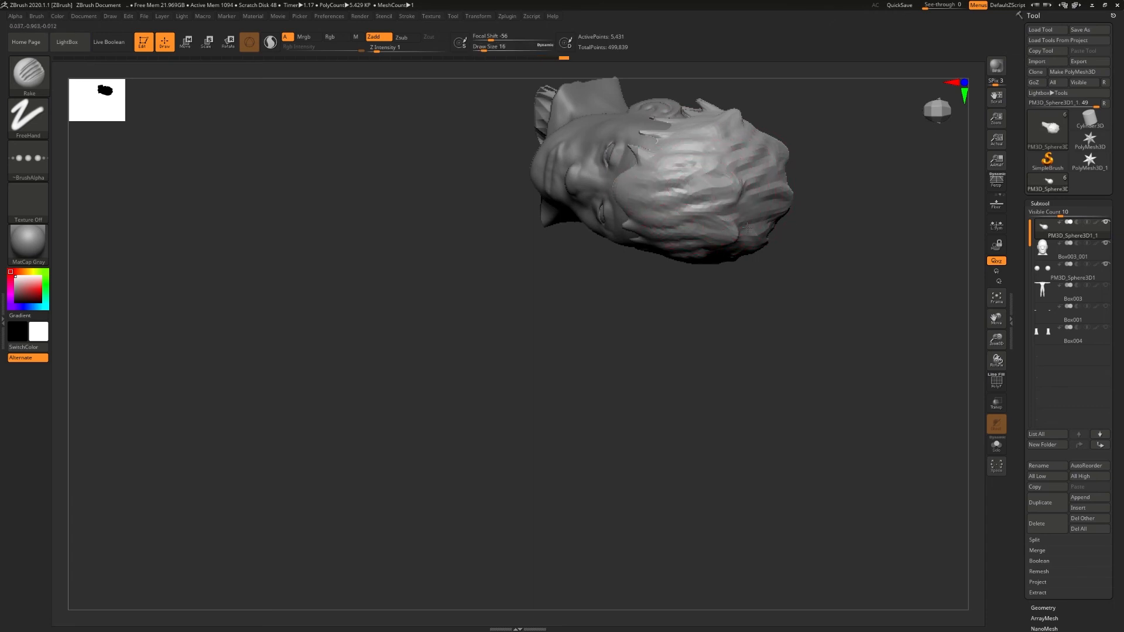
right_drag(757, 239, 621, 316)
right_drag(663, 366, 715, 261)
- Divide the hair mesh up to subdivision level 3 and rake strands along its side tufts
click(1048, 204)
click(1048, 214)
click(1048, 292)
click(1049, 291)
shift+right_drag(781, 228, 712, 281)
drag(703, 234, 705, 268)
right_drag(651, 339, 690, 359)
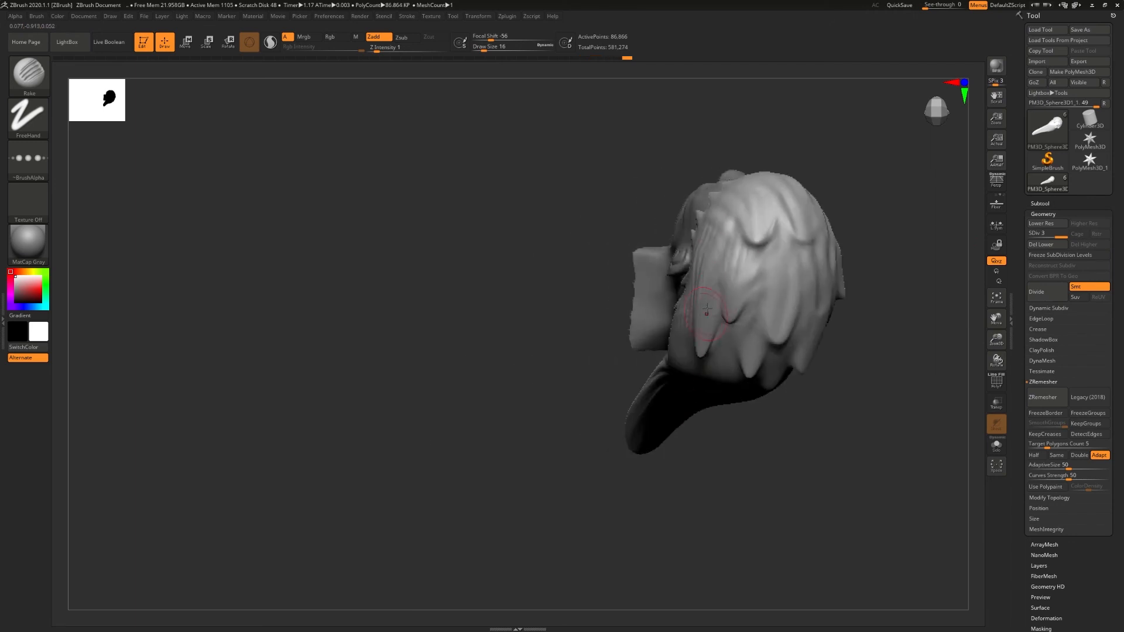
right_drag(761, 351, 808, 289)
- Rake strands down the back of the hair and along the whole ponytail
mouse_move(841, 399)
right_down()
mouse_move(611, 348)
mouse_move(551, 426)
right_up()
drag(480, 440, 467, 408)
right_drag(467, 408, 498, 410)
drag(410, 427, 400, 459)
right_drag(399, 459, 459, 462)
alt+right_drag(459, 462, 459, 286)
drag(433, 234, 429, 275)
drag(419, 235, 412, 272)
mouse_move(404, 234)
mouse_down()
mouse_move(393, 260)
mouse_move(401, 316)
mouse_move(445, 425)
mouse_up()
drag(445, 433, 446, 556)
- Remesh the hair with ZRemesher using the Same polygon count option, checking the wireframe with PolyFrame
click(996, 381)
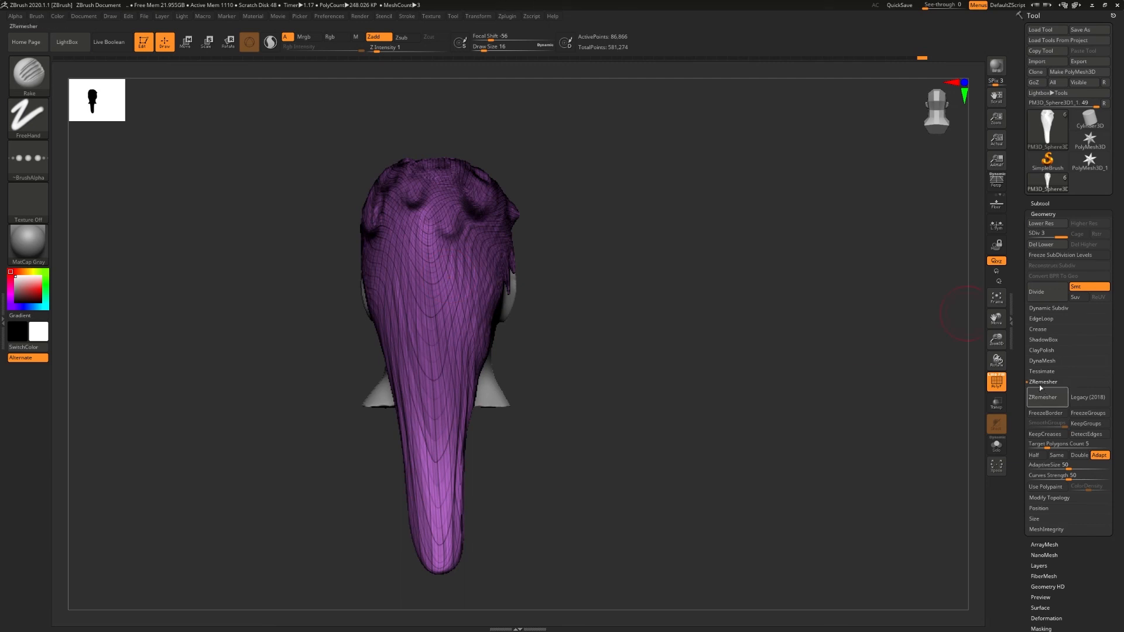
click(1056, 455)
click(1047, 397)
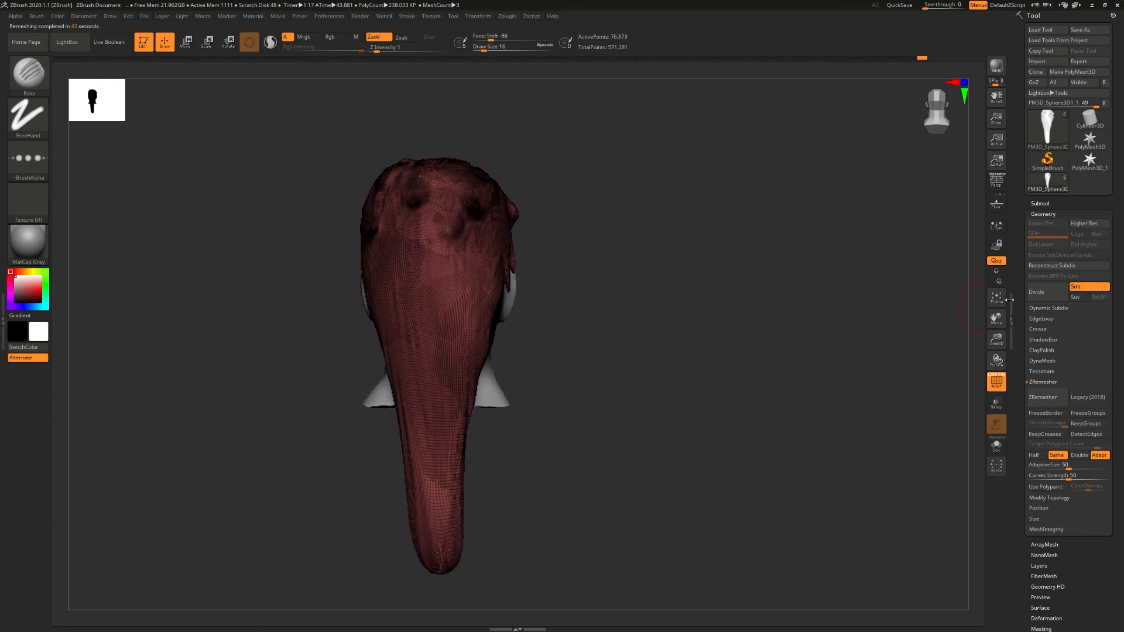
click(1041, 204)
click(996, 382)
- Rake strand grooves into the lower ponytail and its tip from the back, side and front
drag(632, 357, 546, 375)
mouse_move(448, 498)
shift+mouse_down()
mouse_move(443, 548)
mouse_move(431, 545)
shift+mouse_up()
drag(448, 483, 442, 562)
drag(562, 497, 502, 495)
drag(473, 505, 484, 446)
mouse_move(563, 486)
mouse_down()
mouse_move(497, 495)
mouse_move(515, 508)
mouse_up()
drag(597, 486, 498, 481)
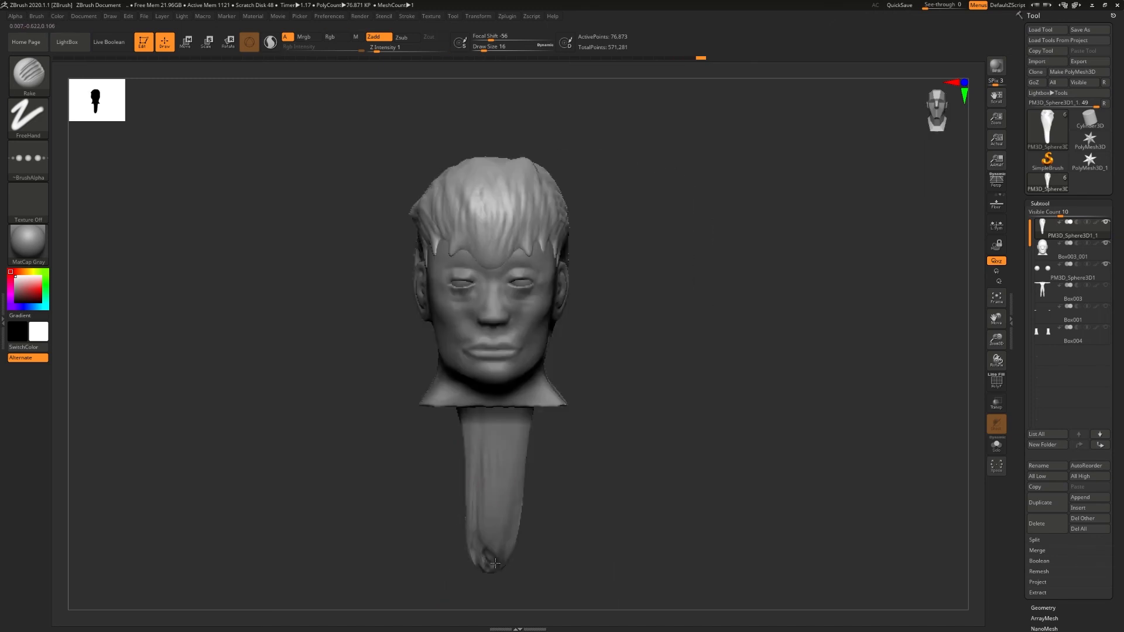
drag(495, 555, 502, 523)
drag(577, 497, 504, 488)
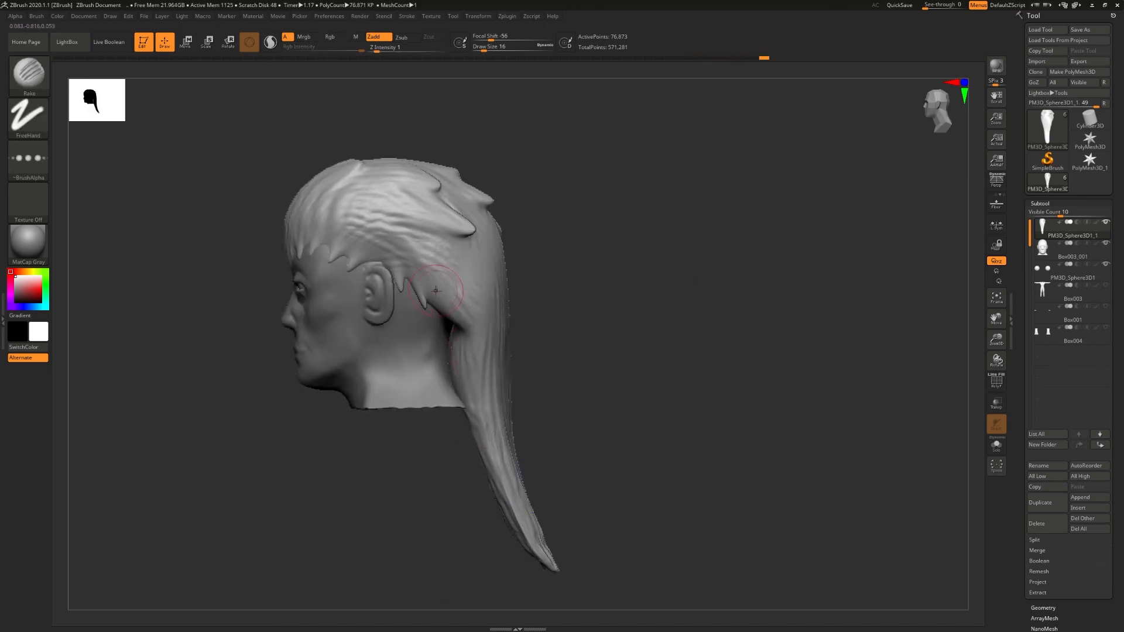
- Rake strands behind the ear, down the back of the hair and into the ponytail's tip
drag(460, 313, 469, 306)
drag(576, 421, 510, 417)
drag(509, 251, 505, 316)
mouse_move(609, 422)
mouse_down()
mouse_move(515, 413)
mouse_move(515, 464)
mouse_up()
drag(509, 465, 514, 541)
drag(576, 510, 565, 515)
alt+drag(565, 515, 574, 562)
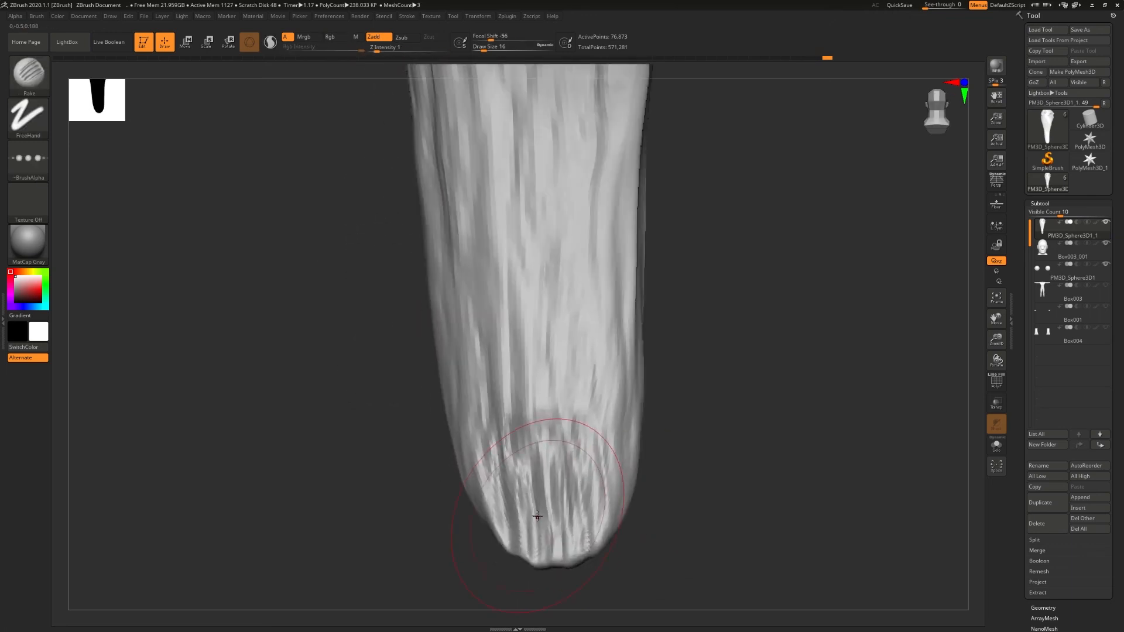
- Mask several small patches along the edge of the ponytail's tip
key(b)
key(m)
key(t)
key(s)
mouse_move(532, 522)
mouse_down()
mouse_move(521, 510)
mouse_move(510, 520)
mouse_up()
key(ctrl+z)
key(s)
mouse_move(504, 515)
right_down()
mouse_move(557, 517)
mouse_move(516, 520)
right_up()
mouse_move(514, 521)
ctrl+mouse_down()
mouse_move(516, 554)
mouse_move(571, 561)
ctrl+mouse_up()
ctrl+drag(605, 521, 612, 517)
- Invert the mask and move the patches at the ponytail's tip downward with the gizmo to form separate tufts
key(w)
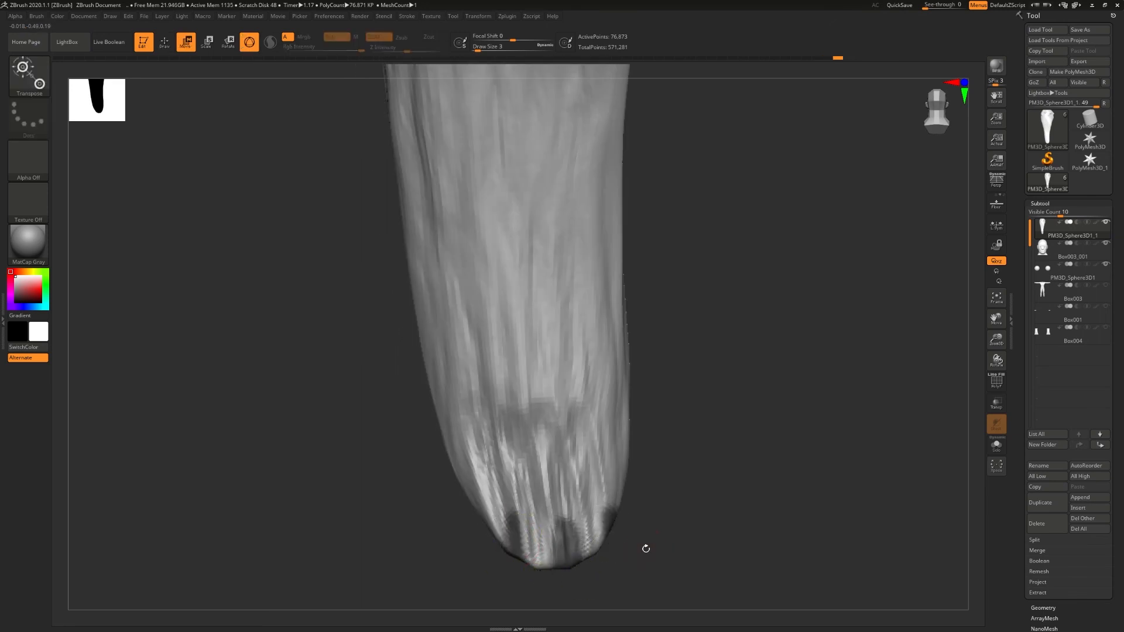
ctrl+click(646, 549)
ctrl+right_drag(613, 486, 357, 293)
click(546, 133)
drag(579, 432, 579, 434)
ctrl+right_drag(656, 468, 692, 491)
drag(630, 463, 642, 464)
shift+right_drag(662, 483, 694, 485)
ctrl+drag(694, 485, 679, 472)
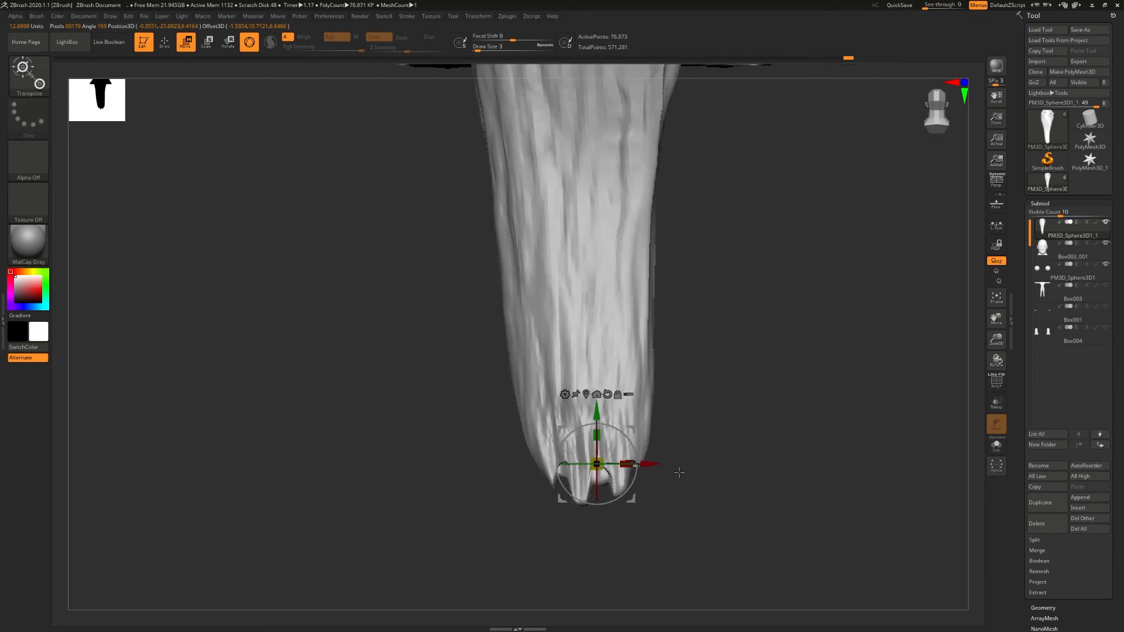
- Reshape the tufts at the ponytail's tip into an uneven, jagged end using the Move Topological brush
key(q)
mouse_move(568, 461)
shift+mouse_down()
mouse_move(560, 473)
mouse_move(618, 459)
shift+mouse_up()
shift+drag(631, 463, 629, 457)
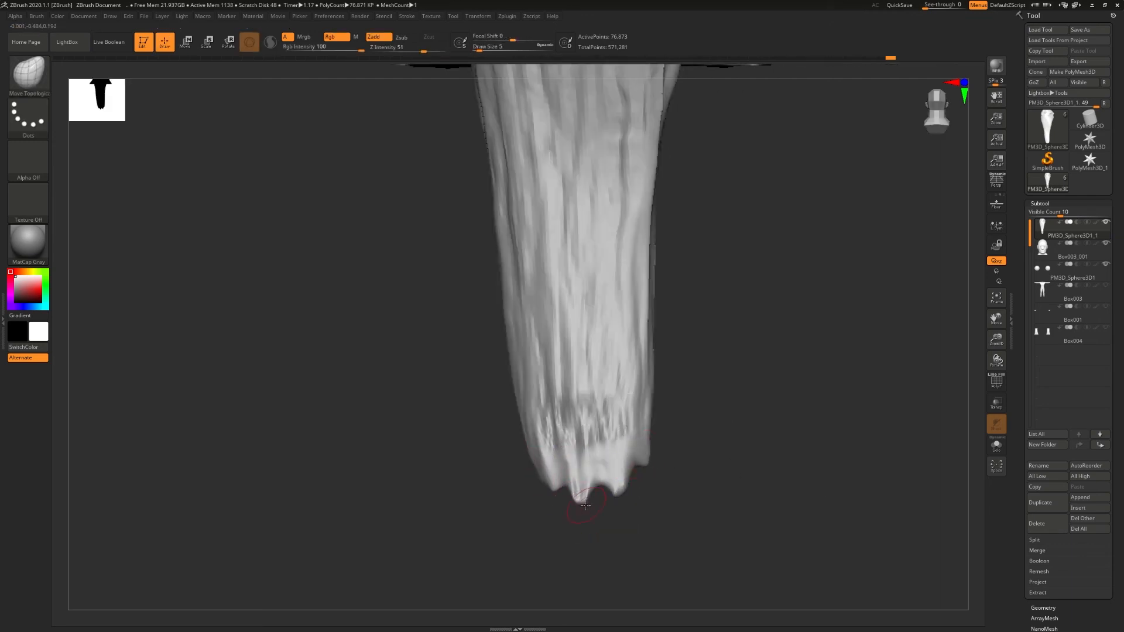
mouse_move(610, 493)
right_down()
mouse_move(650, 494)
mouse_move(591, 485)
right_up()
- Rake strand grooves into the reshaped tufts at the ponytail's tip with the Rake brush
key(b)
key(r)
key(a)
mouse_move(607, 501)
mouse_down()
mouse_move(609, 476)
mouse_move(665, 466)
mouse_up()
mouse_move(649, 477)
right_down()
mouse_move(681, 480)
mouse_move(638, 410)
right_up()
right_drag(638, 410, 597, 421)
alt+right_drag(598, 422, 644, 527)
shift+right_drag(644, 527, 641, 370)
mouse_move(641, 370)
right_down()
mouse_move(613, 365)
mouse_move(578, 329)
mouse_move(650, 343)
mouse_move(603, 268)
right_up()
- Adjust the hair's silhouette at the crown and side of the head from the front with Move Topological
key(b)
key(m)
key(t)
drag(602, 268, 596, 274)
drag(511, 235, 507, 227)
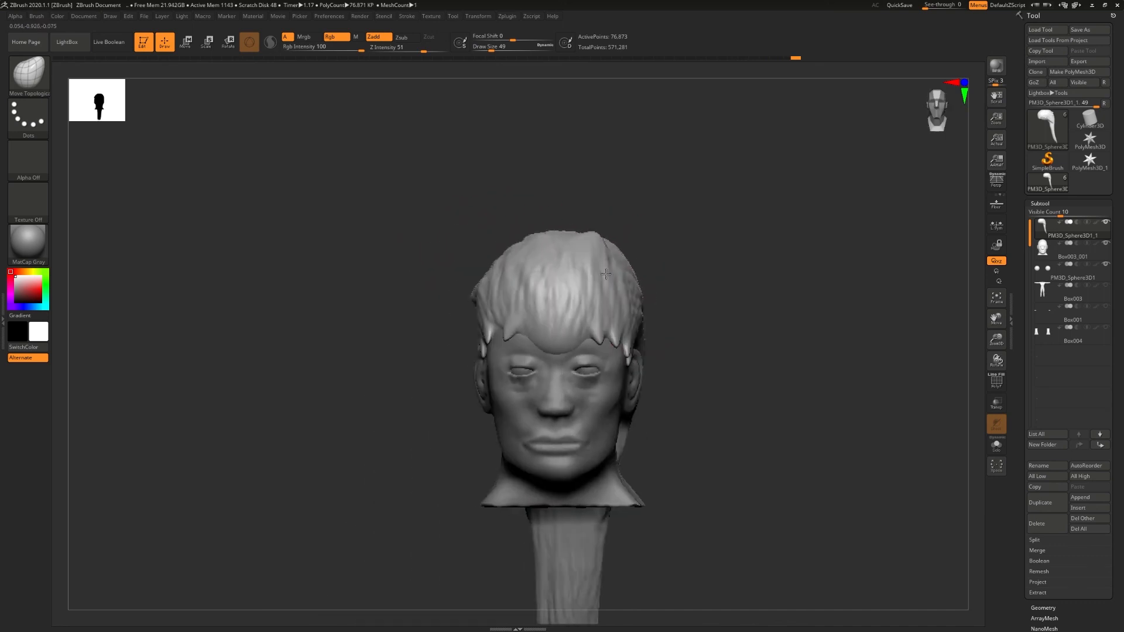